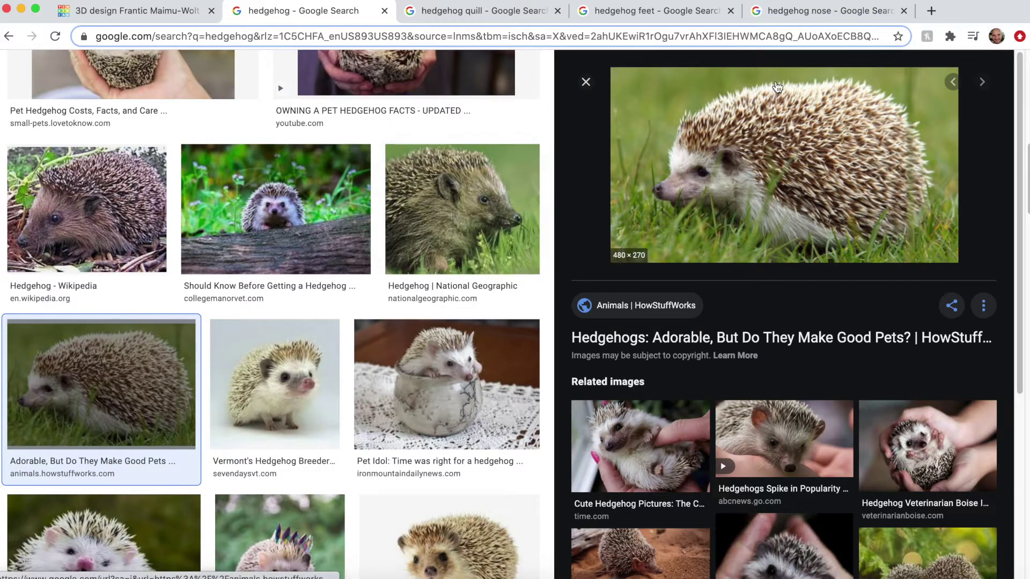
# Step: Examine hedgehog reference photos, including the Wikipedia, vetmed.illinois.edu and HowStuffWorks images, for the overall body shape
pyautogui.scroll(1, 269, 214)
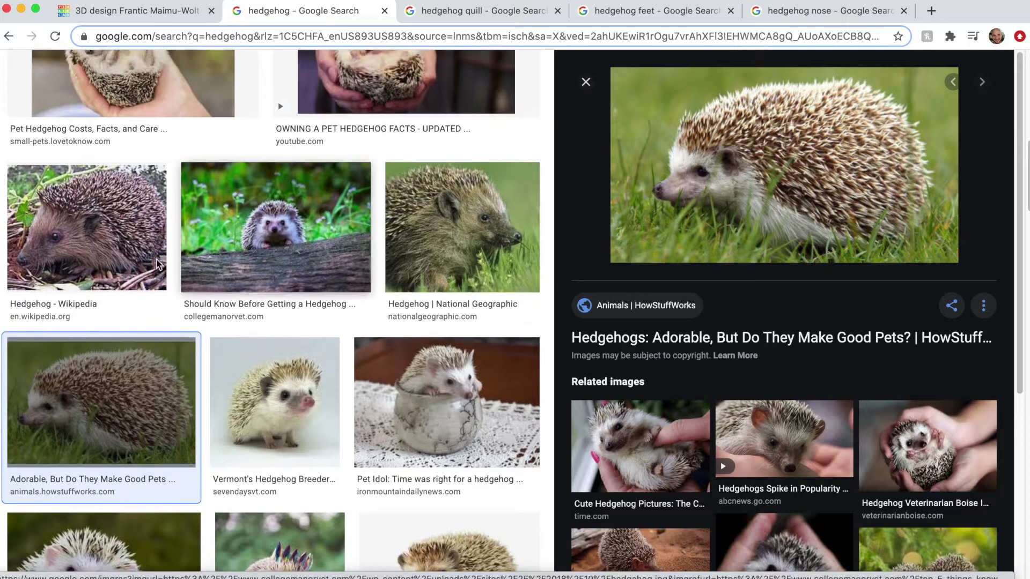
pyautogui.click(86, 210)
pyautogui.scroll(5, 319, 184)
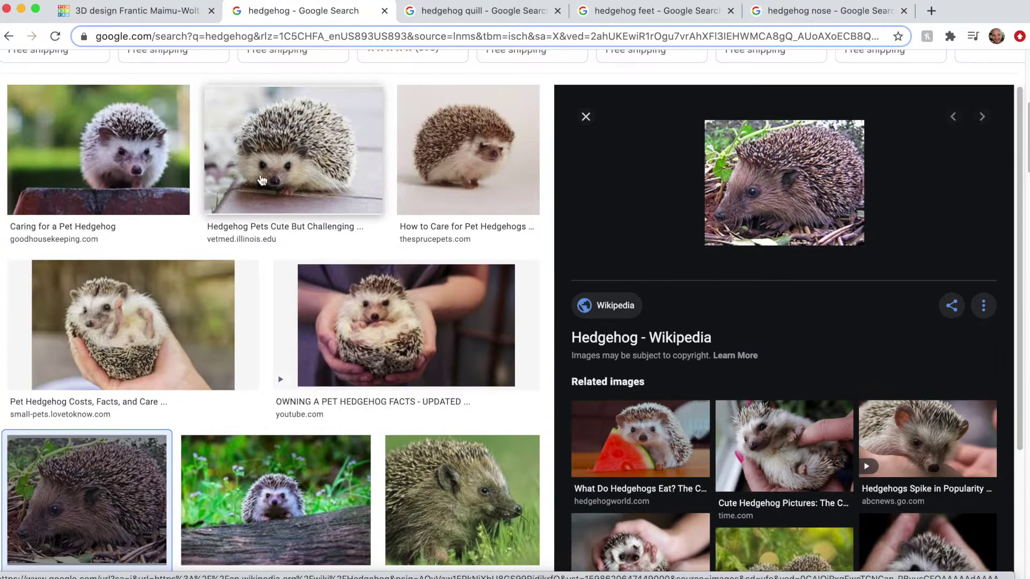
pyautogui.click(165, 173)
pyautogui.click(321, 151)
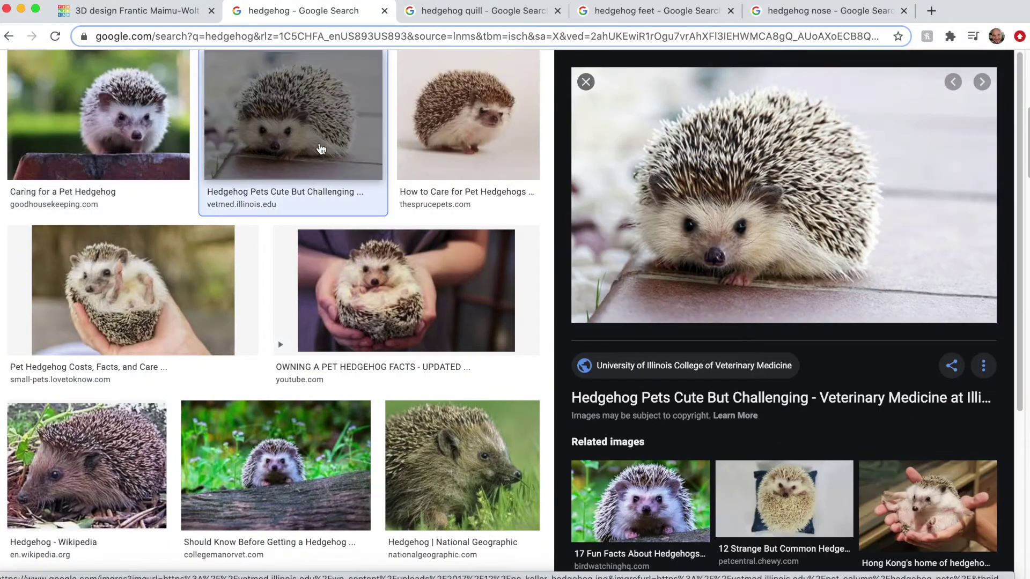
pyautogui.scroll(-4, 331, 279)
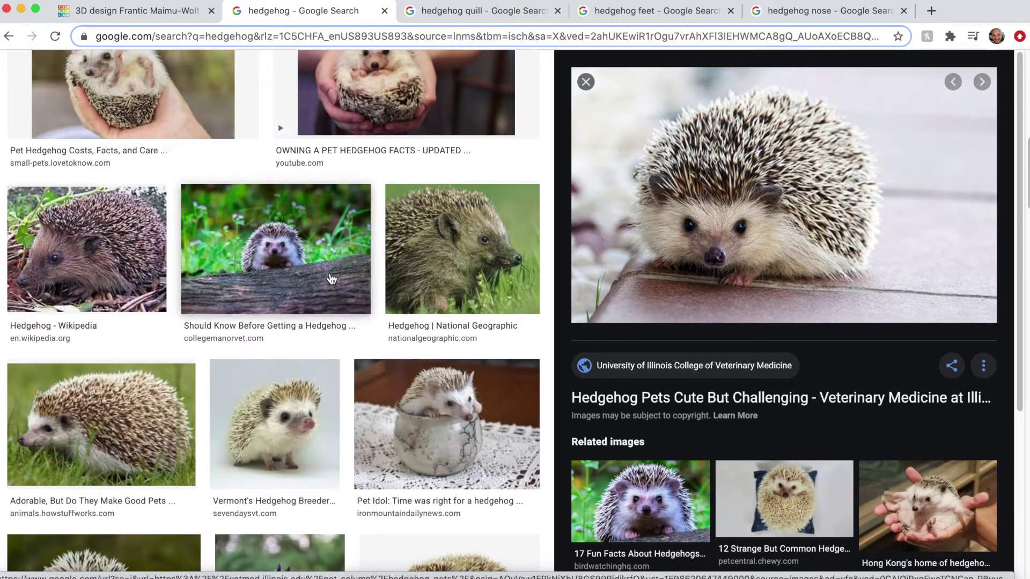
pyautogui.click(161, 408)
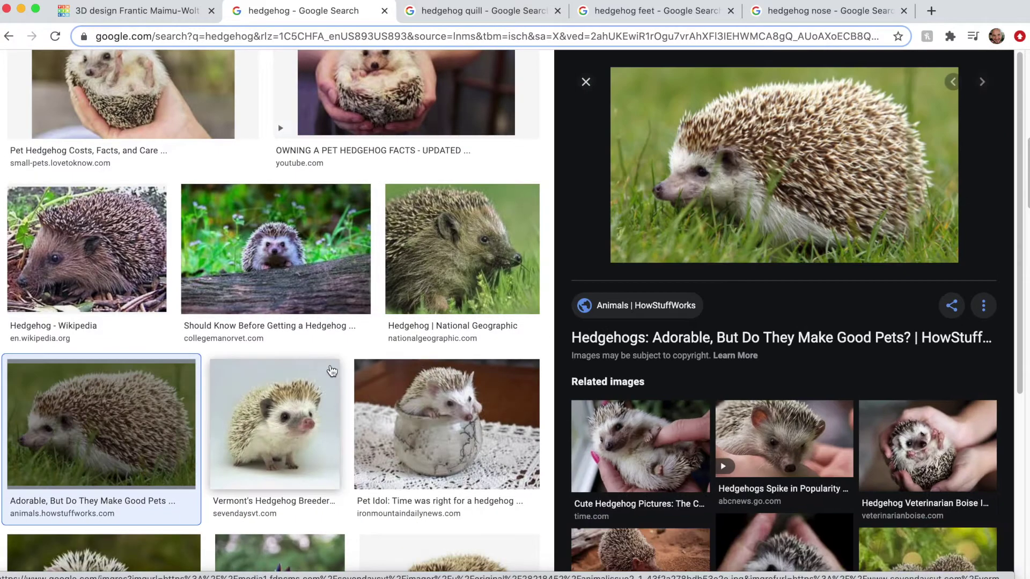
# Step: Switch to the Tinkercad design, place a sphere on the workplane and scale it up uniformly for the body
pyautogui.click(155, 13)
pyautogui.moveTo(877, 494); pyautogui.dragTo(468, 346)
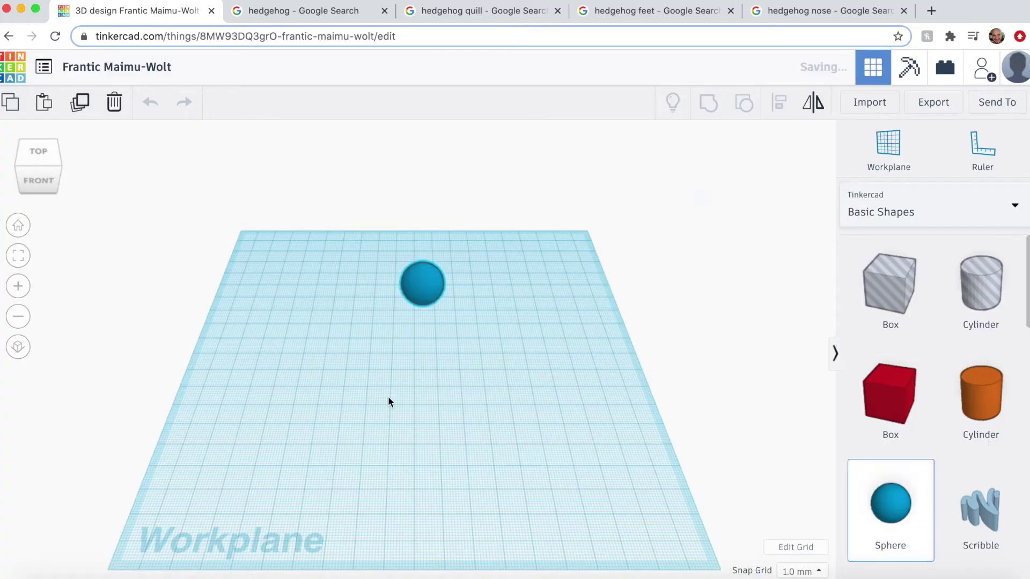
pyautogui.moveTo(390, 403); pyautogui.dragTo(447, 375, button='right')
pyautogui.keyDown('shift'); pyautogui.moveTo(367, 332); pyautogui.dragTo(354, 451); pyautogui.keyUp('shift')
pyautogui.moveTo(499, 469); pyautogui.dragTo(595, 445, button='right')
pyautogui.click(304, 11)
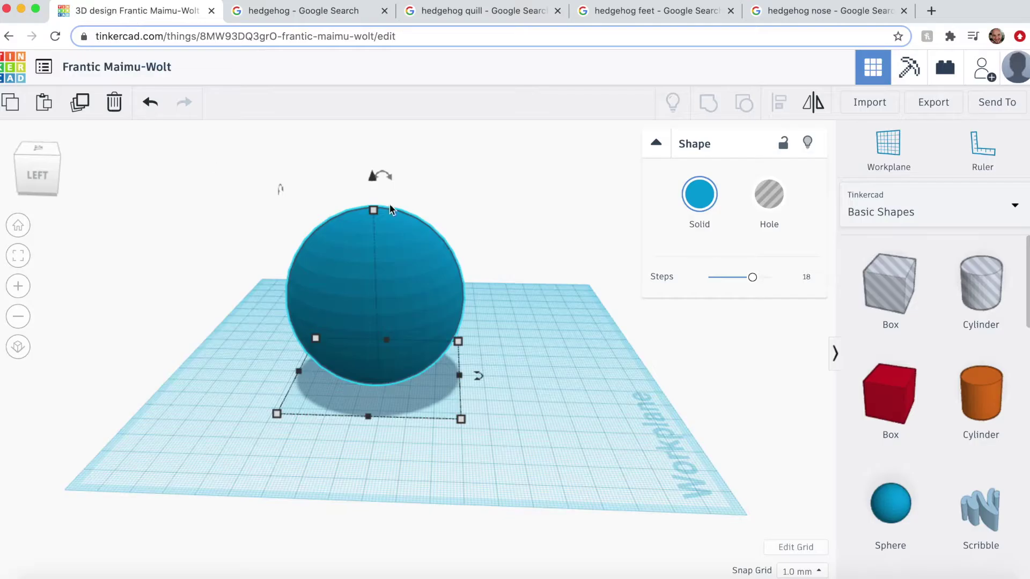
# Step: Reshape the sphere into a tilted ellipsoid body about 68 mm wide and 60 mm high
pyautogui.moveTo(379, 203); pyautogui.dragTo(278, 53)
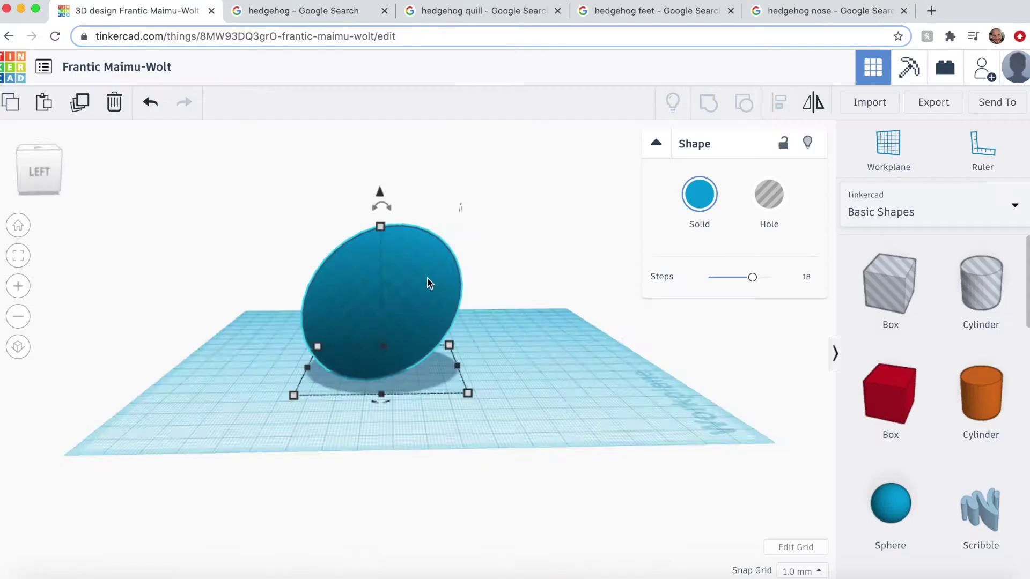
pyautogui.moveTo(428, 284); pyautogui.dragTo(589, 312, button='right')
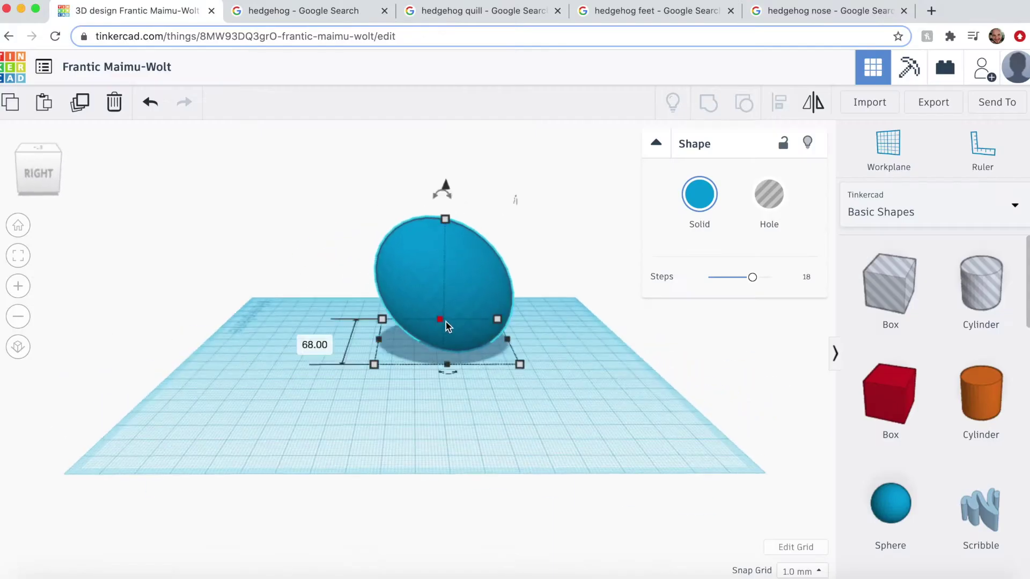
pyautogui.moveTo(381, 341); pyautogui.dragTo(378, 346)
pyautogui.moveTo(472, 376); pyautogui.dragTo(496, 419, button='right')
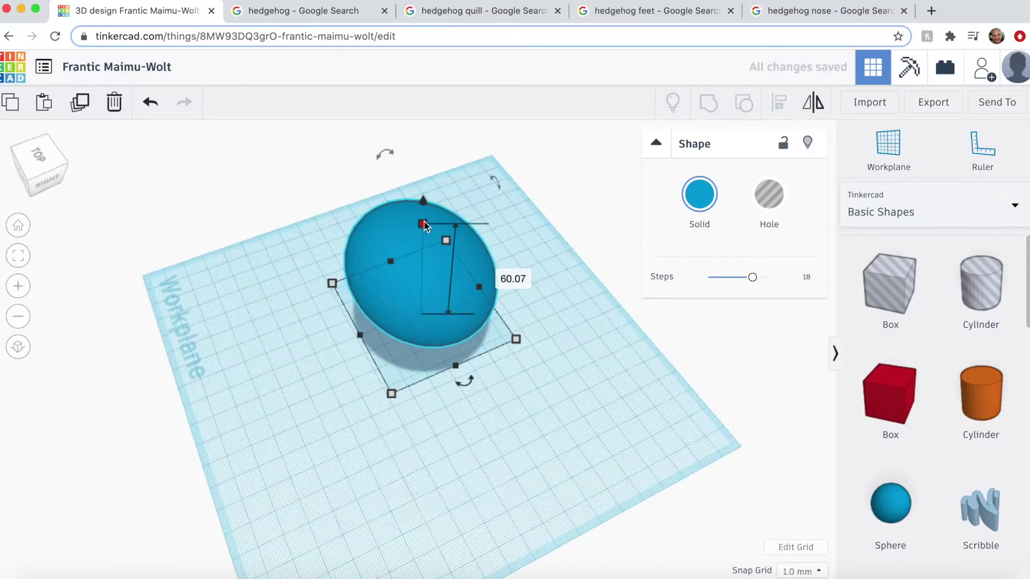
pyautogui.moveTo(424, 225); pyautogui.dragTo(467, 268, button='right')
# Step: Duplicate the ellipsoid, rotate the copy about 52° and offset it forward, lowering it 3 mm
pyautogui.moveTo(435, 154); pyautogui.dragTo(314, 177)
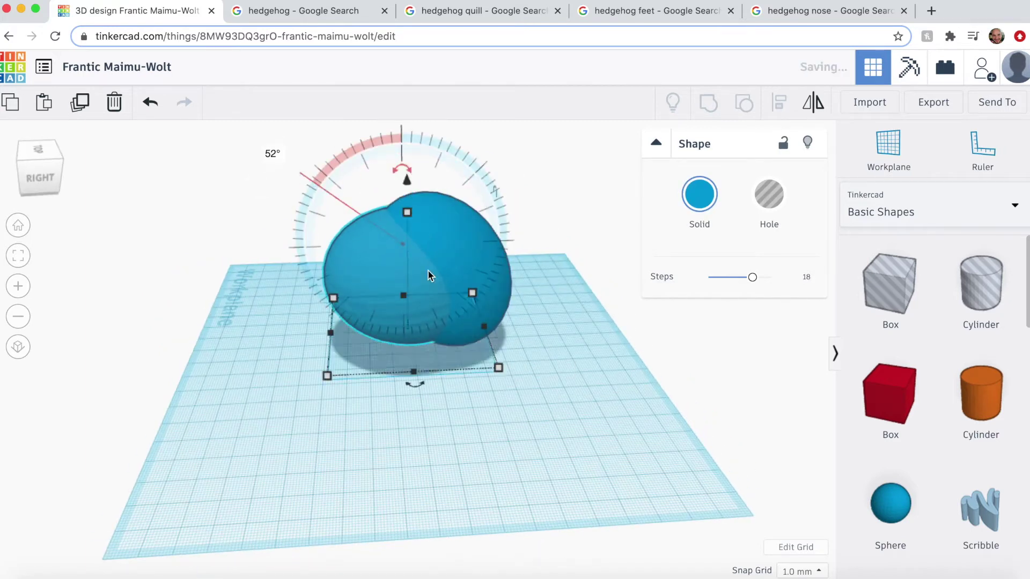
pyautogui.moveTo(384, 255); pyautogui.dragTo(357, 258)
pyautogui.moveTo(402, 456); pyautogui.dragTo(404, 401, button='right')
pyautogui.moveTo(377, 179); pyautogui.dragTo(376, 191)
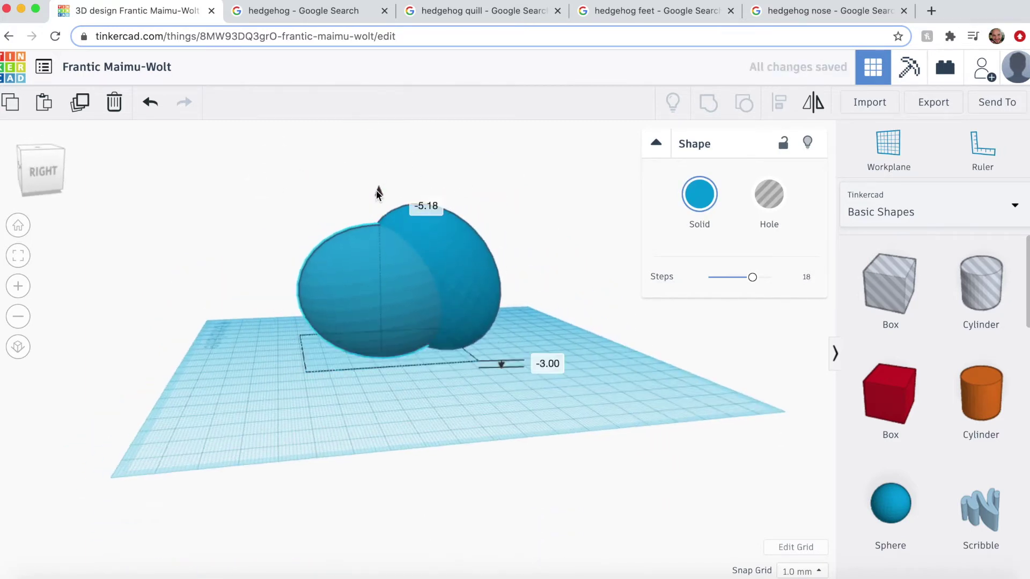
# Step: Refine the size and position of the front ellipsoid so it overlaps the rear one as a continuous body
pyautogui.moveTo(585, 343); pyautogui.dragTo(670, 515, button='right')
pyautogui.moveTo(452, 392); pyautogui.dragTo(395, 407)
pyautogui.moveTo(462, 443); pyautogui.dragTo(242, 333, button='right')
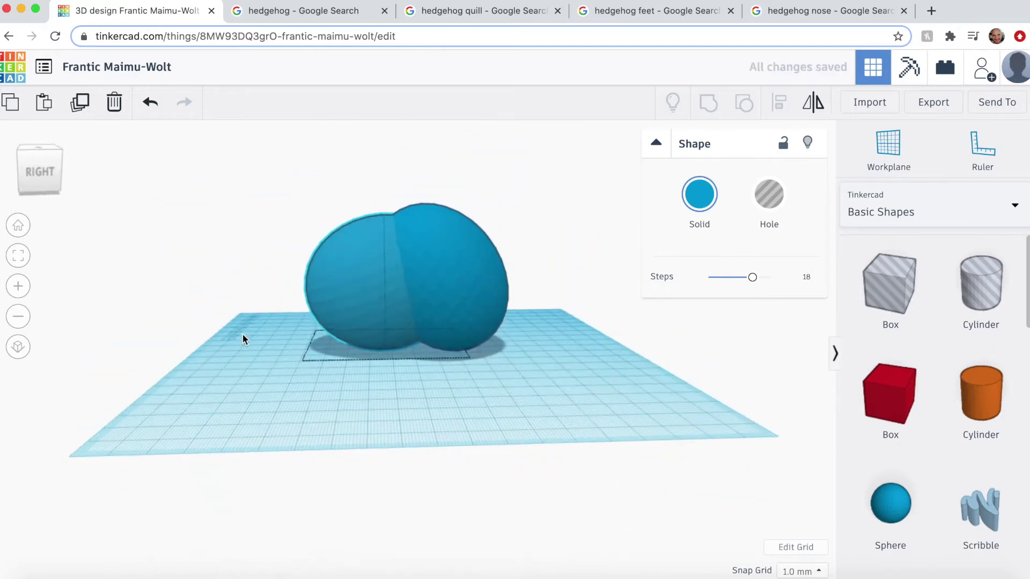
pyautogui.click(462, 300)
pyautogui.moveTo(370, 349); pyautogui.dragTo(362, 350)
pyautogui.click(467, 403)
pyautogui.moveTo(466, 403); pyautogui.dragTo(492, 406, button='right')
pyautogui.click(363, 291)
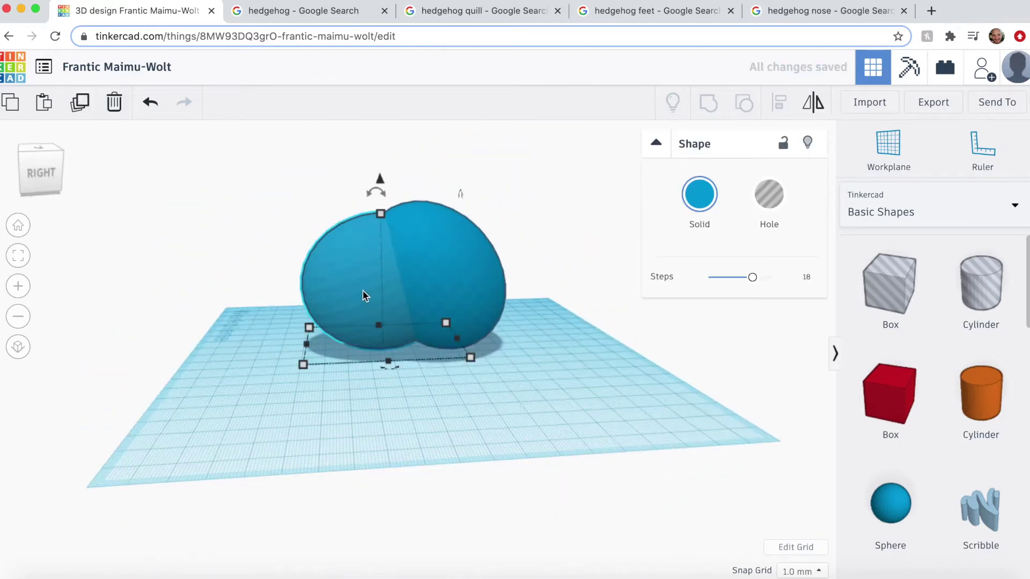
# Step: Duplicate the front ellipsoid and nudge the copy forward along the body's length for the head
pyautogui.press('super+d')
pyautogui.press('Left')
pyautogui.press('Left')
pyautogui.press('Left')
pyautogui.press('Left')
pyautogui.press('Left')
pyautogui.press('Left')
pyautogui.press('Left')
pyautogui.press('Left')
pyautogui.press('Left')
pyautogui.press('Left')
pyautogui.press('Left')
pyautogui.press('Left')
pyautogui.press('Left')
pyautogui.press('Left')
pyautogui.press('Left')
# Step: Resize the head ellipsoid into a longer, lower shape and move it further forward, keeping it overlapped with the body
pyautogui.keyDown('shift'); pyautogui.moveTo(268, 365); pyautogui.dragTo(237, 347); pyautogui.keyUp('shift')
pyautogui.press('Left')
pyautogui.press('Left')
pyautogui.press('Left')
pyautogui.press('Left')
pyautogui.press('Left')
pyautogui.press('Left')
pyautogui.press('Left')
pyautogui.press('Left')
pyautogui.press('Left')
pyautogui.press('Left')
pyautogui.press('Left')
pyautogui.press('Left')
pyautogui.moveTo(272, 325); pyautogui.dragTo(249, 346)
pyautogui.moveTo(295, 449); pyautogui.dragTo(497, 513, button='right')
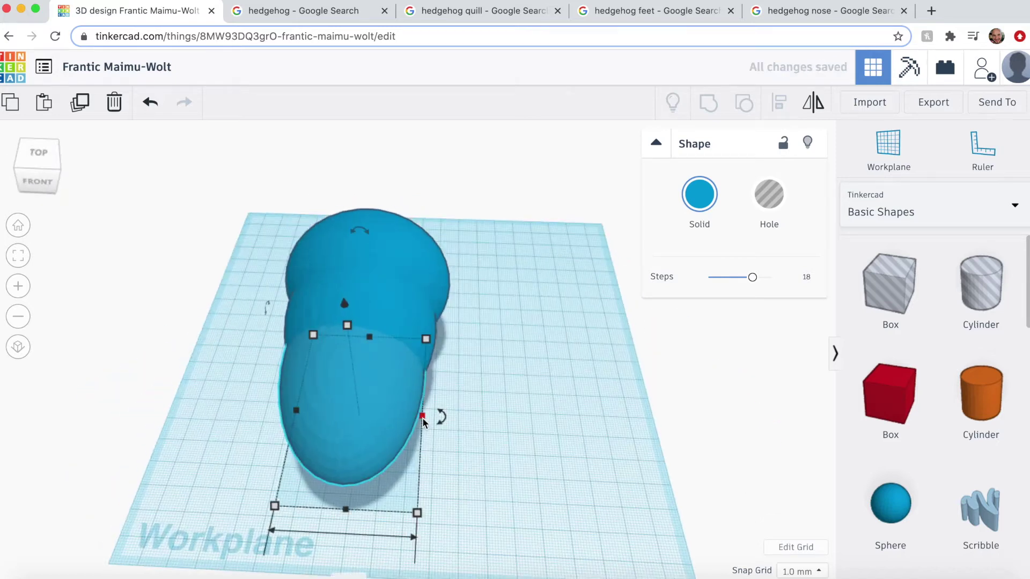
pyautogui.moveTo(423, 422); pyautogui.dragTo(274, 353, button='right')
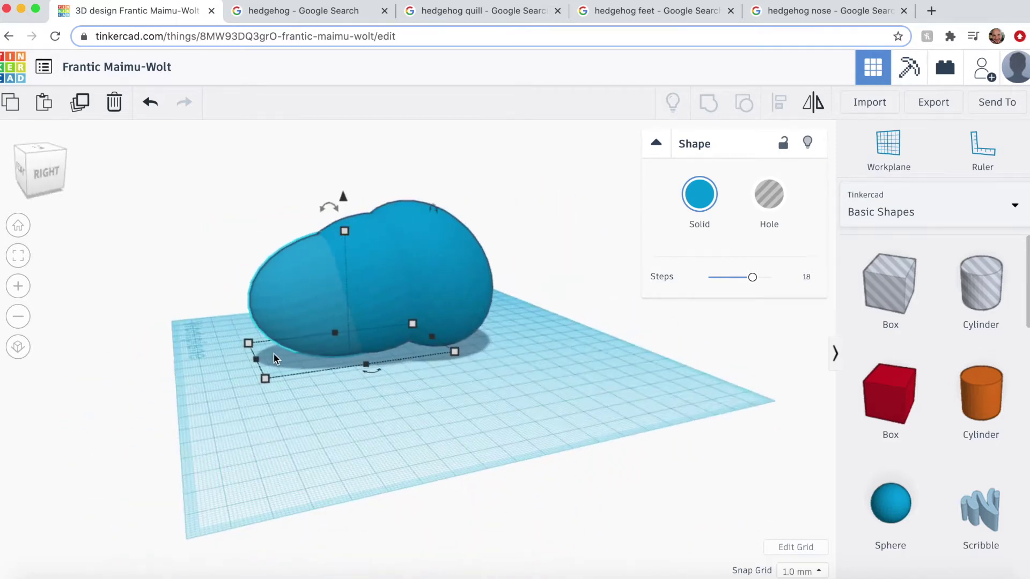
# Step: Check the hedgehog reference photo, then align all three body ellipsoids to a common center across their width
pyautogui.click(254, 19)
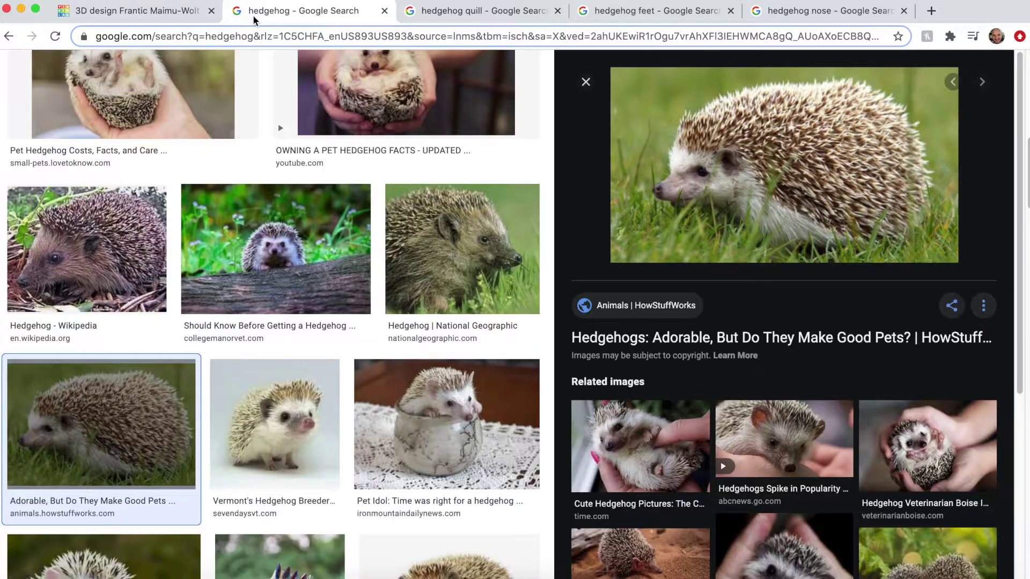
pyautogui.click(139, 12)
pyautogui.click(408, 398)
pyautogui.moveTo(407, 398); pyautogui.dragTo(471, 301, button='right')
pyautogui.hotkey('ctrl', 'a')
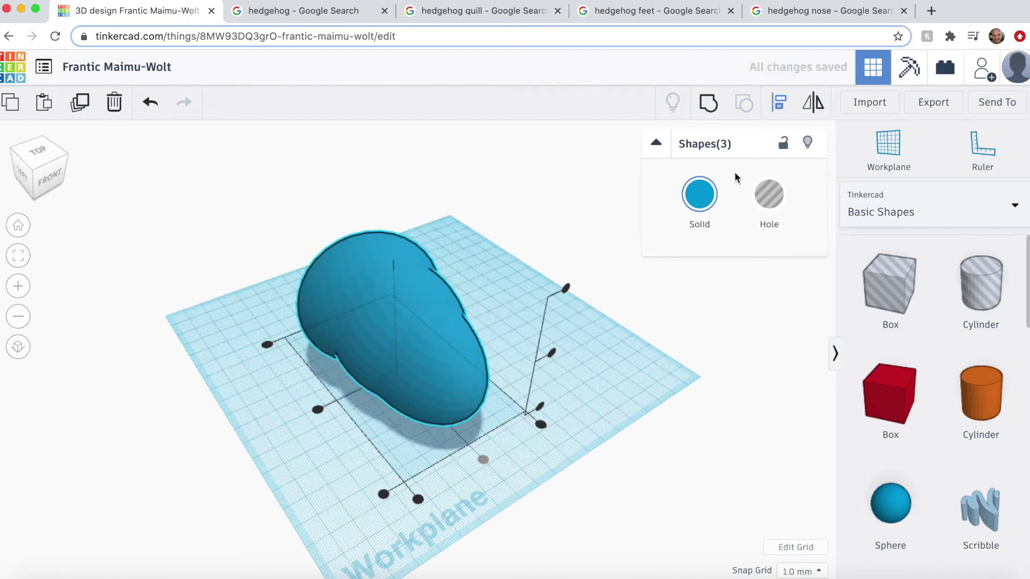
pyautogui.click(583, 386)
pyautogui.moveTo(584, 387); pyautogui.dragTo(513, 468, button='right')
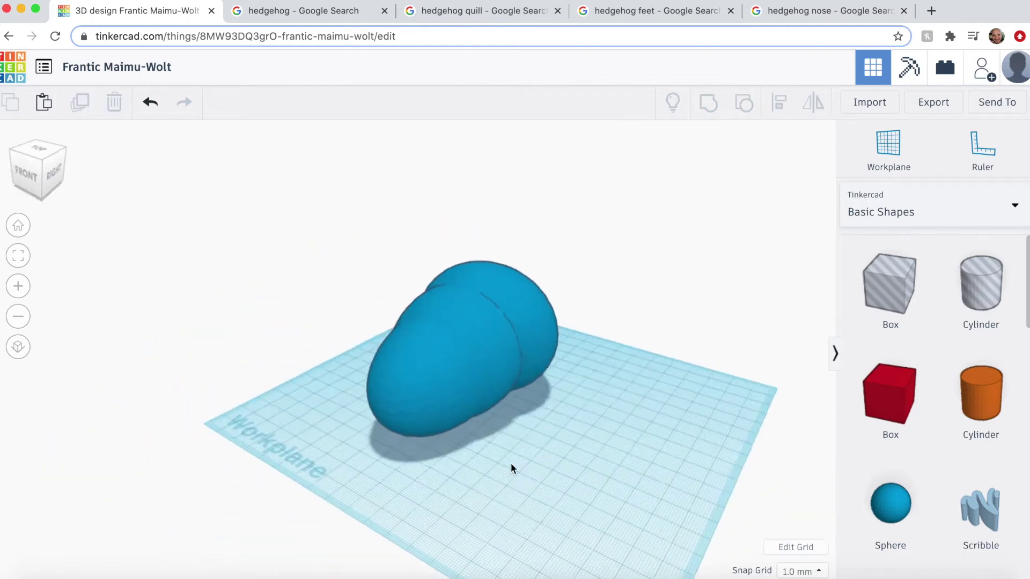
# Step: Study hedgehog reference photos from the side and front for the shape of the face and snout
pyautogui.click(301, 12)
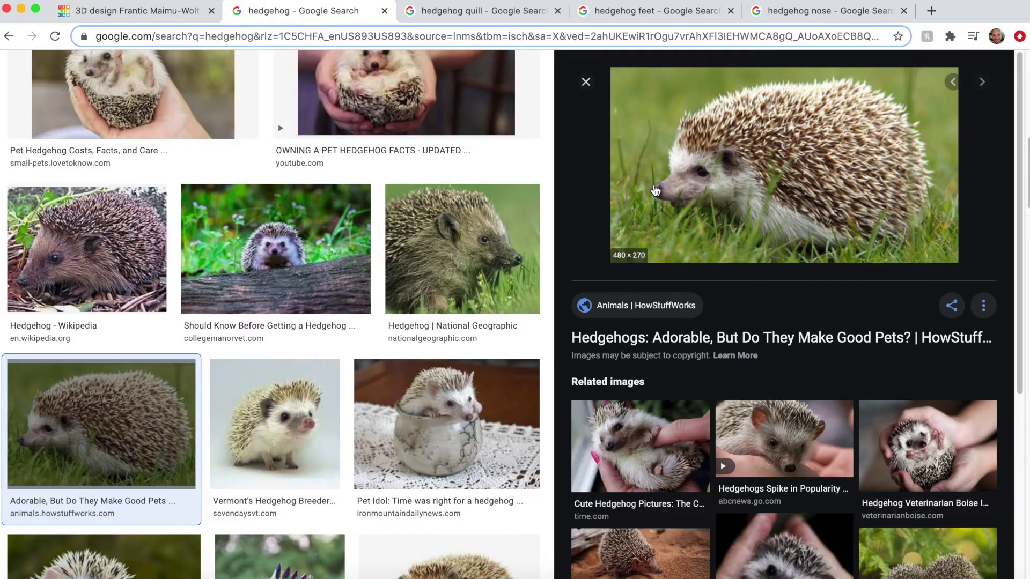
pyautogui.click(784, 445)
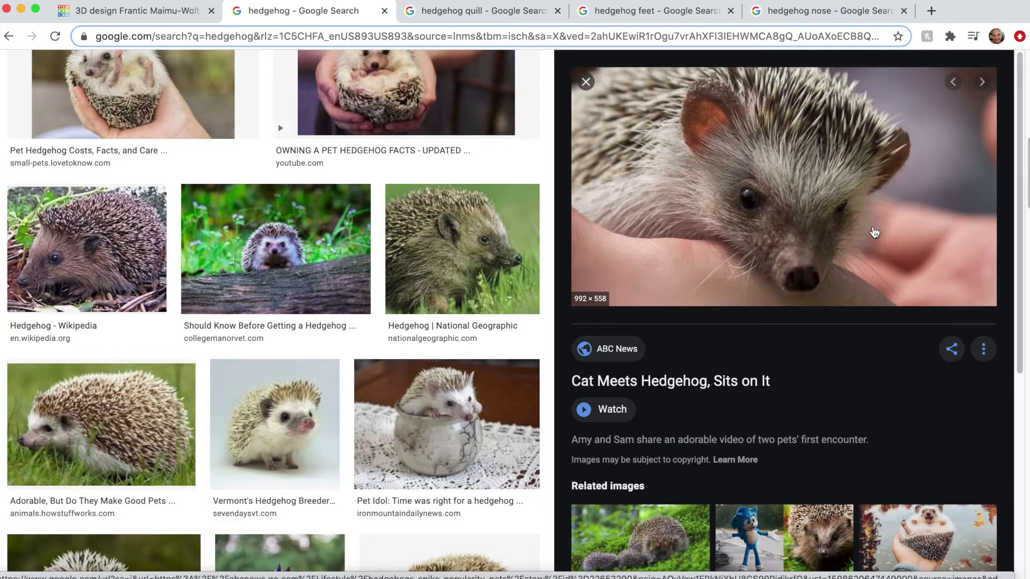
pyautogui.click(114, 258)
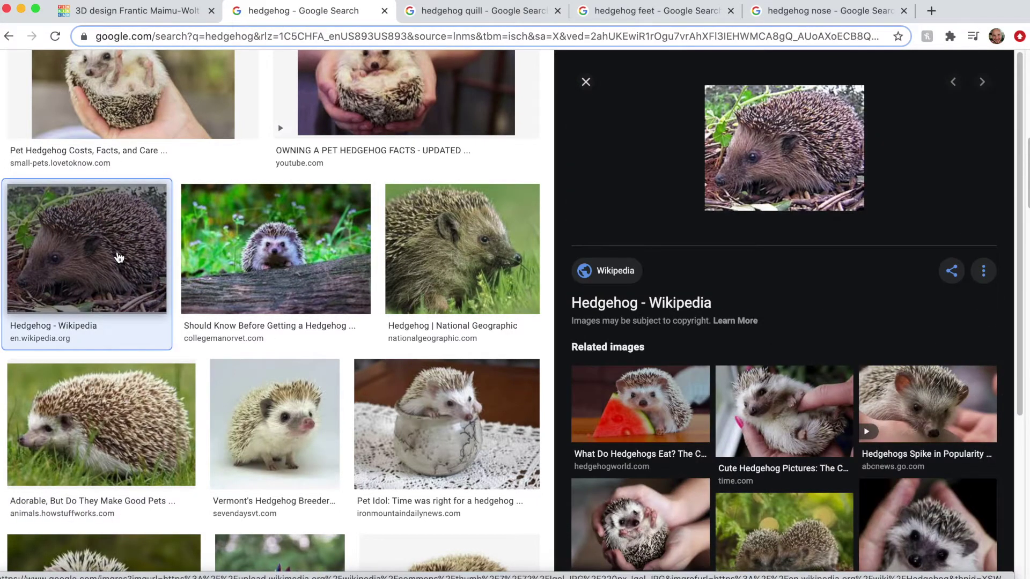
pyautogui.click(808, 412)
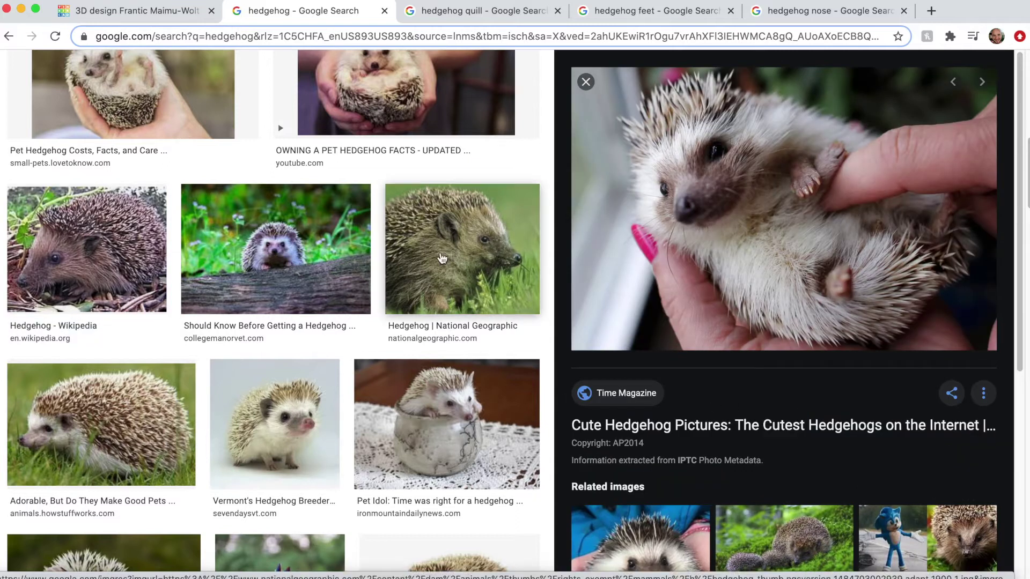
pyautogui.scroll(2, 442, 259)
pyautogui.scroll(2, 443, 259)
pyautogui.click(154, 138)
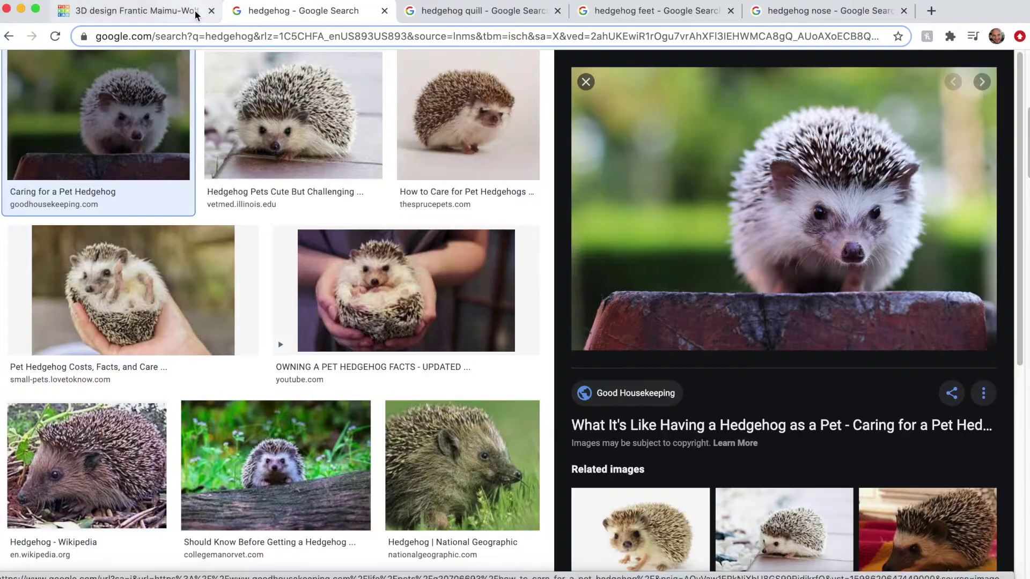
# Step: Return to the Tinkercad design and place a round roof on the workplane beside the blue body
pyautogui.click(137, 11)
pyautogui.scroll(-5, 950, 361)
pyautogui.moveTo(907, 508); pyautogui.dragTo(784, 513)
pyautogui.moveTo(561, 544); pyautogui.dragTo(414, 446, button='middle')
pyautogui.moveTo(520, 459); pyautogui.dragTo(603, 475, button='right')
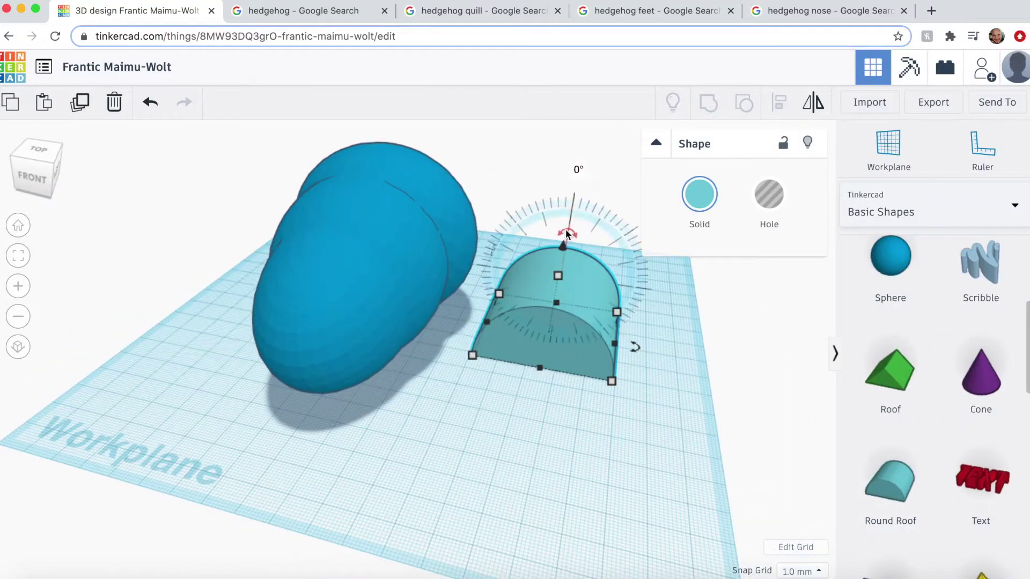
# Step: Rotate the round roof about 35°, widen it to about 79.5 mm, and rotate it back about 25°
pyautogui.moveTo(568, 233); pyautogui.dragTo(707, 138)
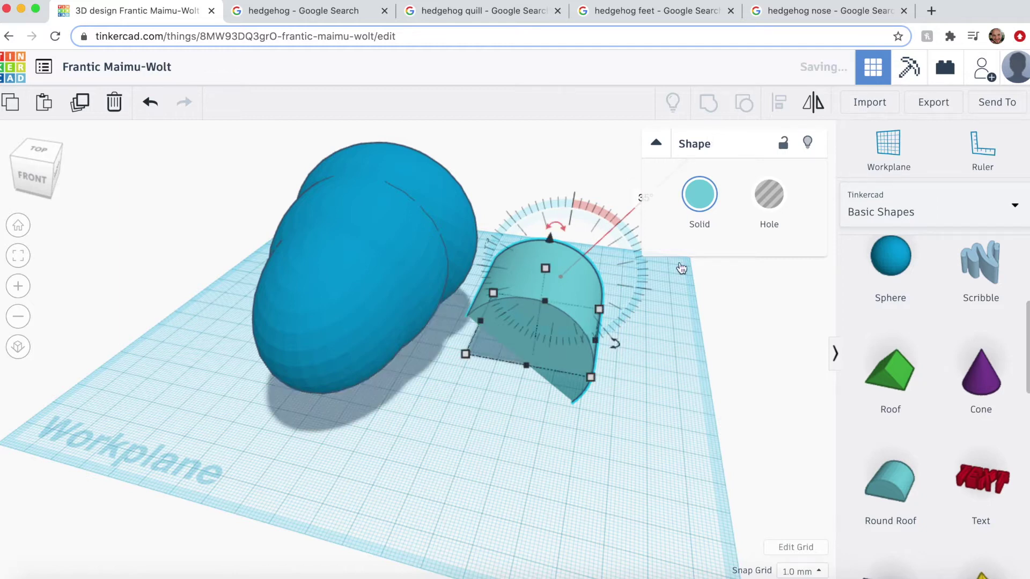
pyautogui.moveTo(595, 341); pyautogui.dragTo(704, 374)
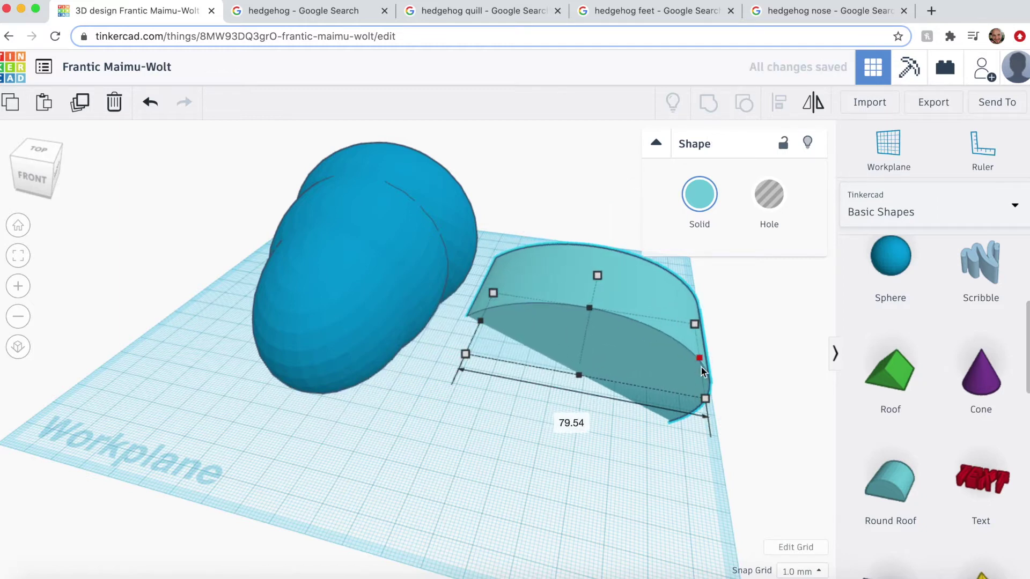
pyautogui.moveTo(601, 232); pyautogui.dragTo(556, 65)
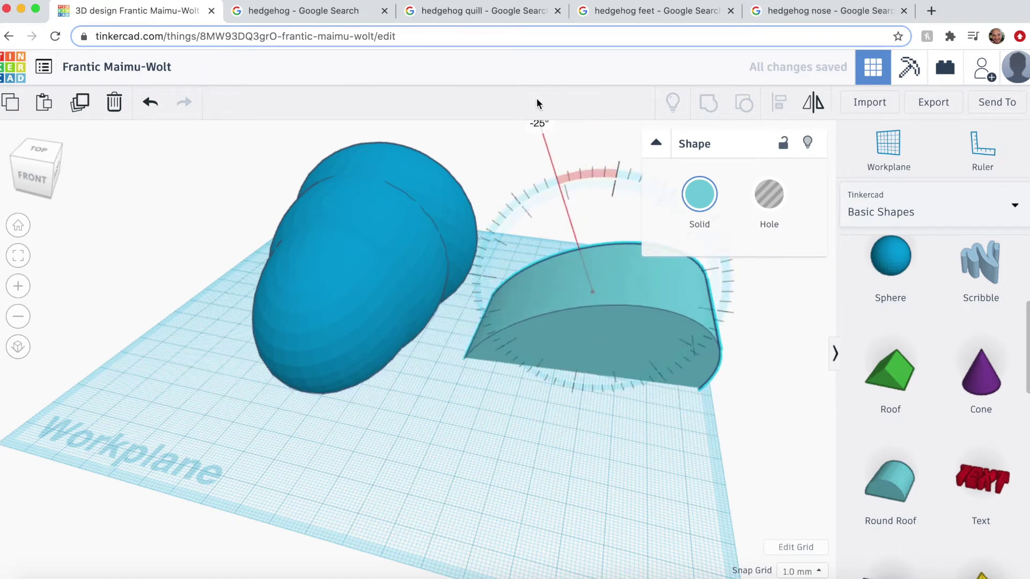
pyautogui.moveTo(539, 103); pyautogui.dragTo(543, 110)
pyautogui.moveTo(604, 240); pyautogui.dragTo(607, 239)
# Step: Duplicate the round roof, leaving one behind the body, and lengthen the other beside the head
pyautogui.moveTo(638, 477); pyautogui.dragTo(428, 526, button='right')
pyautogui.keyDown('shift'); pyautogui.moveTo(601, 508); pyautogui.dragTo(549, 492); pyautogui.keyUp('shift')
pyautogui.keyDown('alt'); pyautogui.moveTo(539, 370); pyautogui.dragTo(628, 193); pyautogui.keyUp('alt')
pyautogui.moveTo(569, 375); pyautogui.dragTo(515, 438)
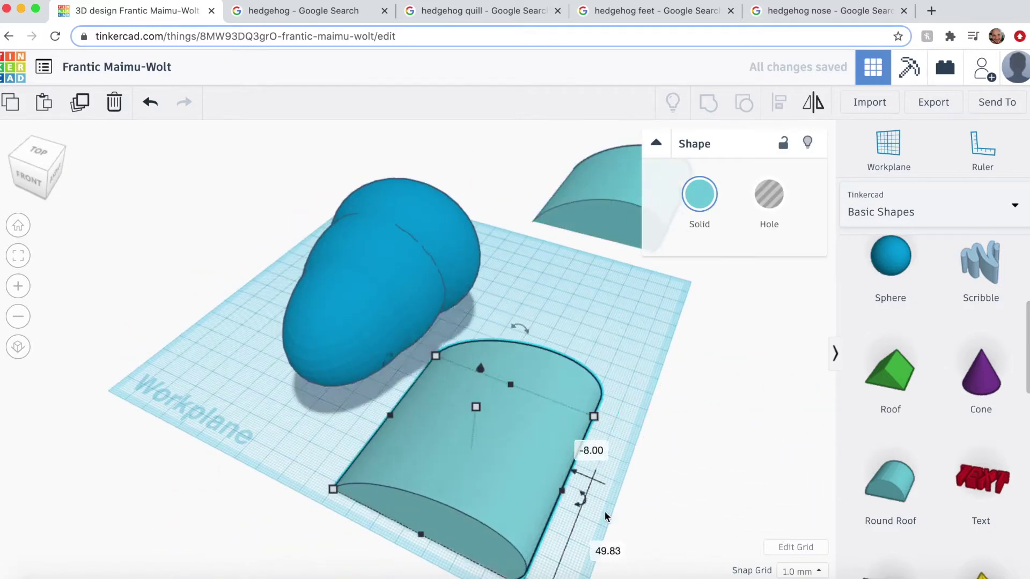
# Step: Rotate the long round roof to stand upright with its curved side facing the head, turning it about 28° horizontally
pyautogui.moveTo(581, 499); pyautogui.dragTo(506, 385)
pyautogui.moveTo(519, 321); pyautogui.dragTo(449, 356)
pyautogui.moveTo(400, 486); pyautogui.dragTo(512, 512, button='right')
pyautogui.moveTo(579, 502); pyautogui.dragTo(512, 505)
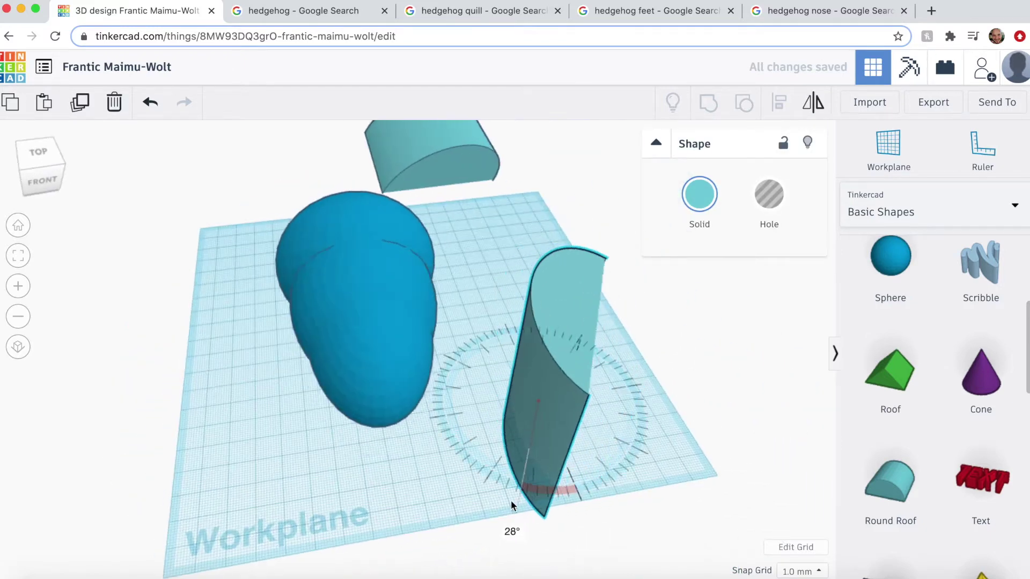
pyautogui.moveTo(538, 221); pyautogui.dragTo(505, 225)
pyautogui.moveTo(481, 523); pyautogui.dragTo(490, 467, button='right')
# Step: Turn the upright round roof into a hole and move it so its curved side cuts into the head's side
pyautogui.moveTo(542, 348); pyautogui.dragTo(448, 351)
pyautogui.click(770, 195)
pyautogui.moveTo(566, 386); pyautogui.dragTo(568, 472, button='right')
pyautogui.moveTo(406, 424); pyautogui.dragTo(427, 431)
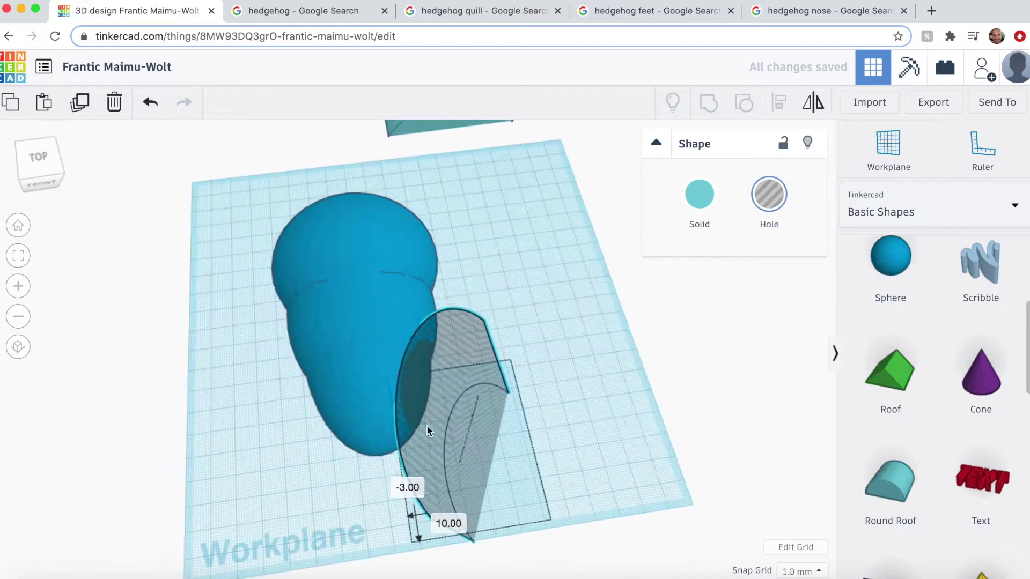
pyautogui.moveTo(484, 545); pyautogui.dragTo(450, 566)
pyautogui.press('Left')
pyautogui.press('Left')
pyautogui.press('Left')
pyautogui.press('Left')
pyautogui.press('Left')
pyautogui.moveTo(580, 533); pyautogui.dragTo(669, 416, button='right')
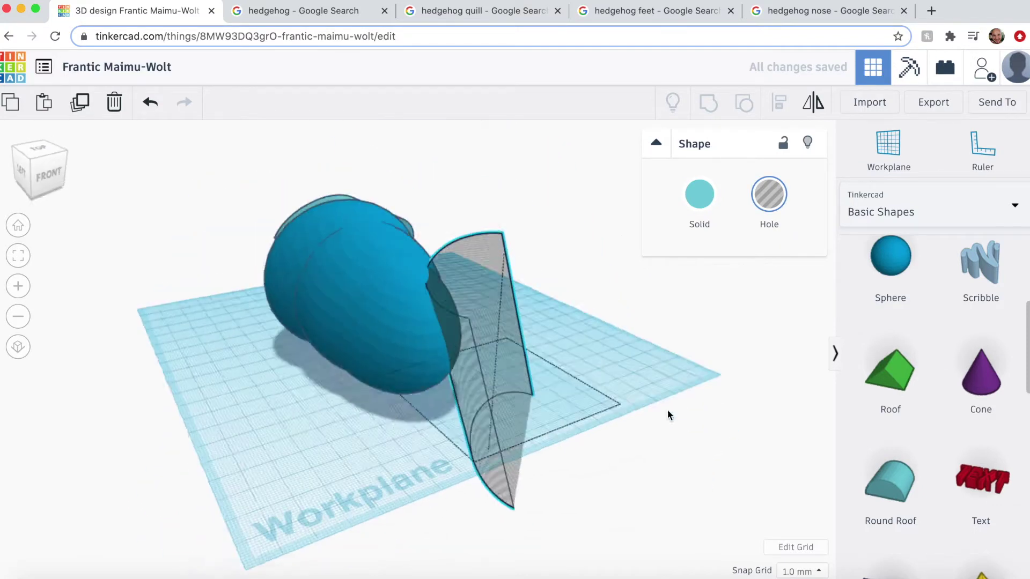
# Step: Fine-tune the tilt and position of the round roof hole against the side of the head
pyautogui.moveTo(508, 167); pyautogui.dragTo(573, 337, button='right')
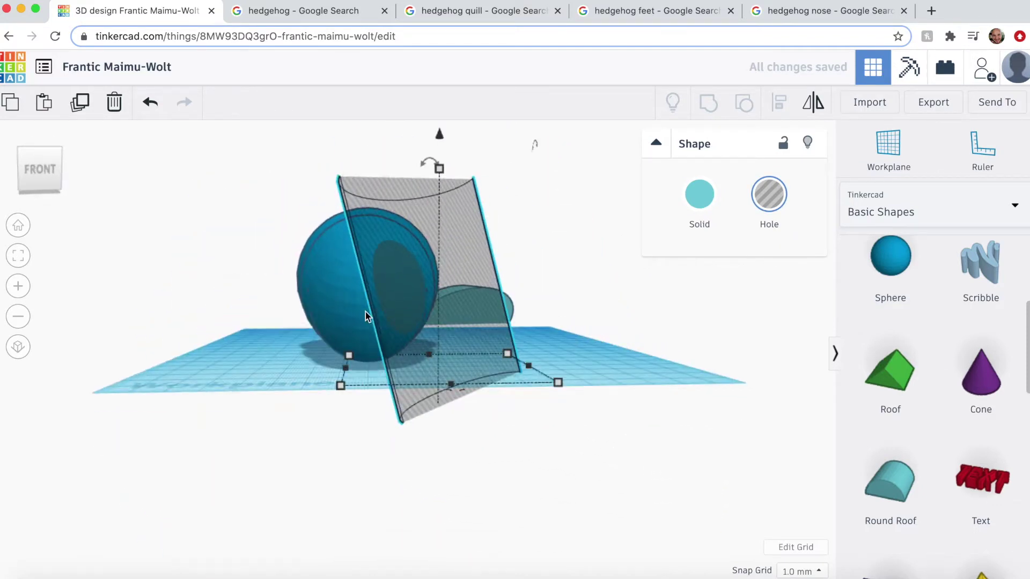
pyautogui.moveTo(365, 312); pyautogui.dragTo(698, 277, button='right')
pyautogui.moveTo(430, 166); pyautogui.dragTo(425, 121)
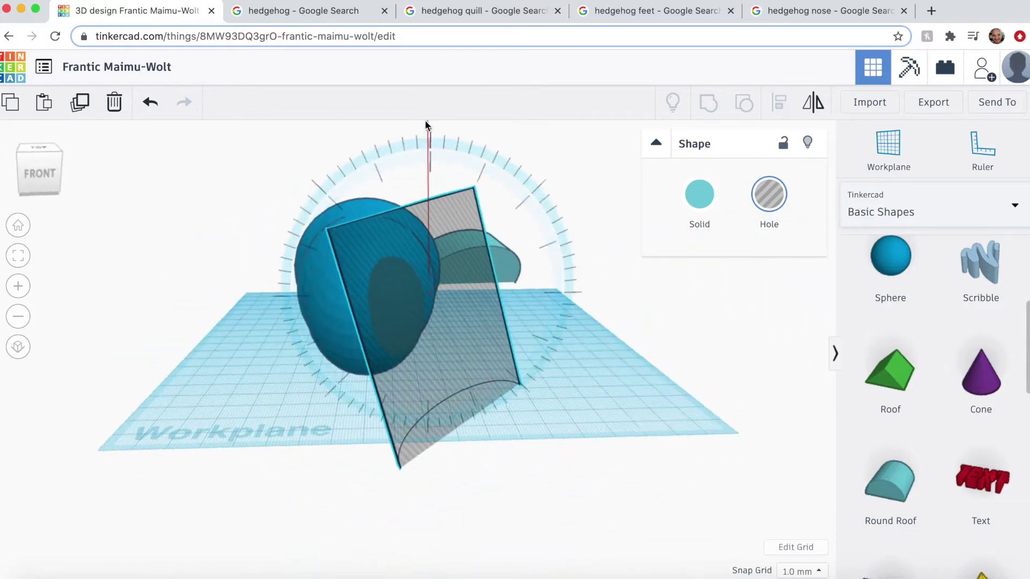
pyautogui.moveTo(604, 381); pyautogui.dragTo(793, 237, button='right')
pyautogui.press('Left')
pyautogui.press('Left')
pyautogui.press('Left')
pyautogui.press('Up')
pyautogui.press('Up')
pyautogui.press('Up')
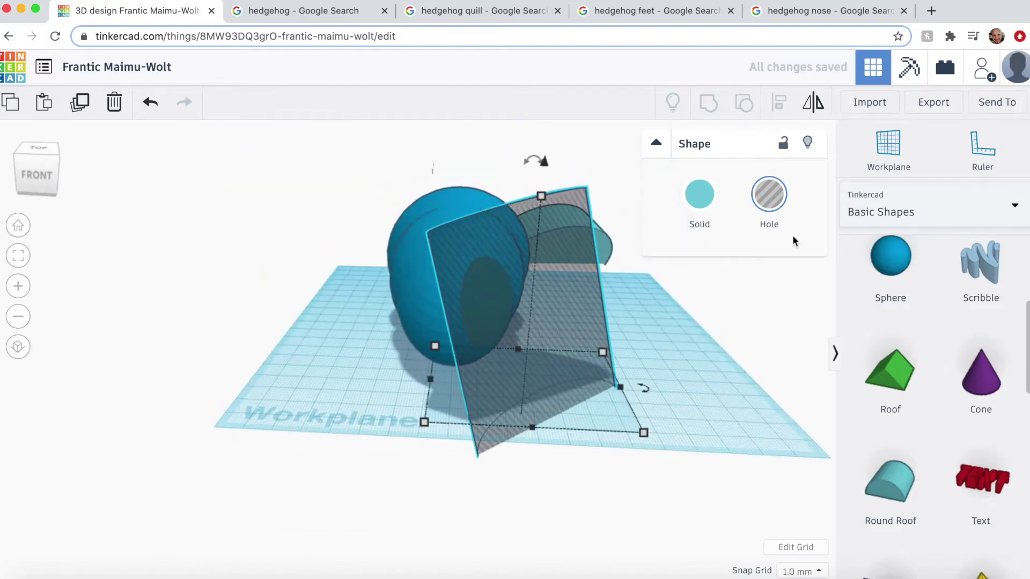
# Step: Duplicate the round roof hole, mirror the copy sideways and move it so it cuts into the opposite side of the head
pyautogui.press('m')
pyautogui.click(544, 443)
pyautogui.press('Left')
pyautogui.press('Left')
pyautogui.press('Left')
pyautogui.press('Left')
pyautogui.press('Left')
pyautogui.press('Left')
pyautogui.press('Left')
pyautogui.press('Left')
pyautogui.press('Left')
pyautogui.press('Left')
pyautogui.press('Left')
pyautogui.press('Left')
pyautogui.press('Left')
pyautogui.press('Left')
pyautogui.press('Left')
pyautogui.press('Left')
pyautogui.press('Left')
pyautogui.press('Left')
pyautogui.press('Left')
pyautogui.press('Left')
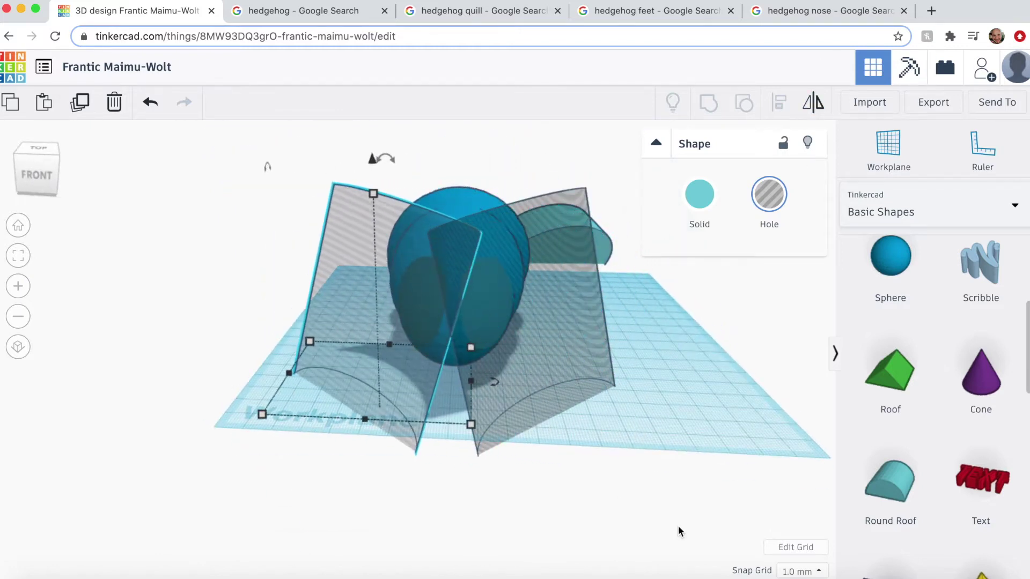
# Step: Place a ruler at the midpoint of the body's front edge and measure from the shapes' centers
pyautogui.moveTo(678, 525); pyautogui.dragTo(671, 435, button='right')
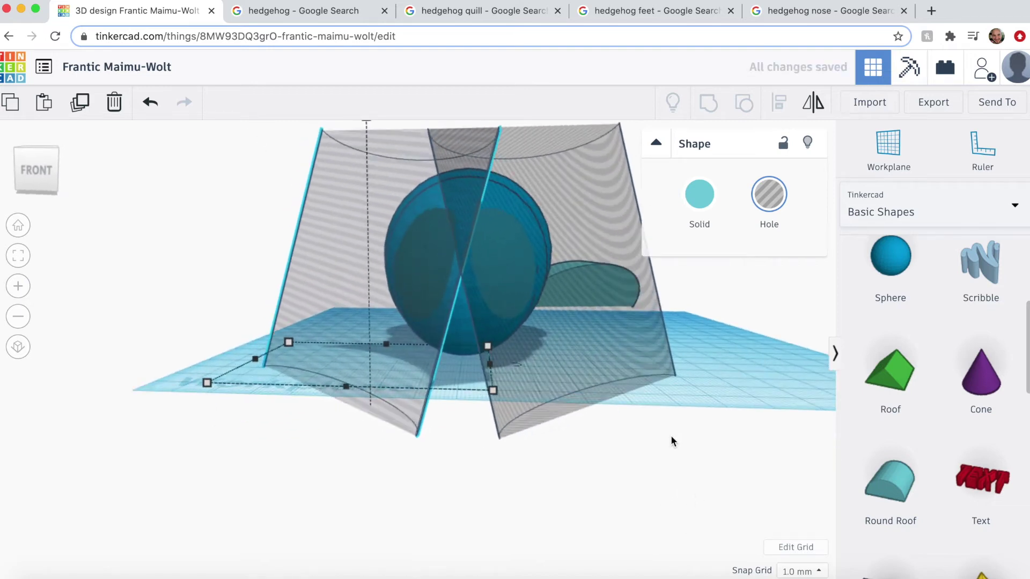
pyautogui.click(671, 436)
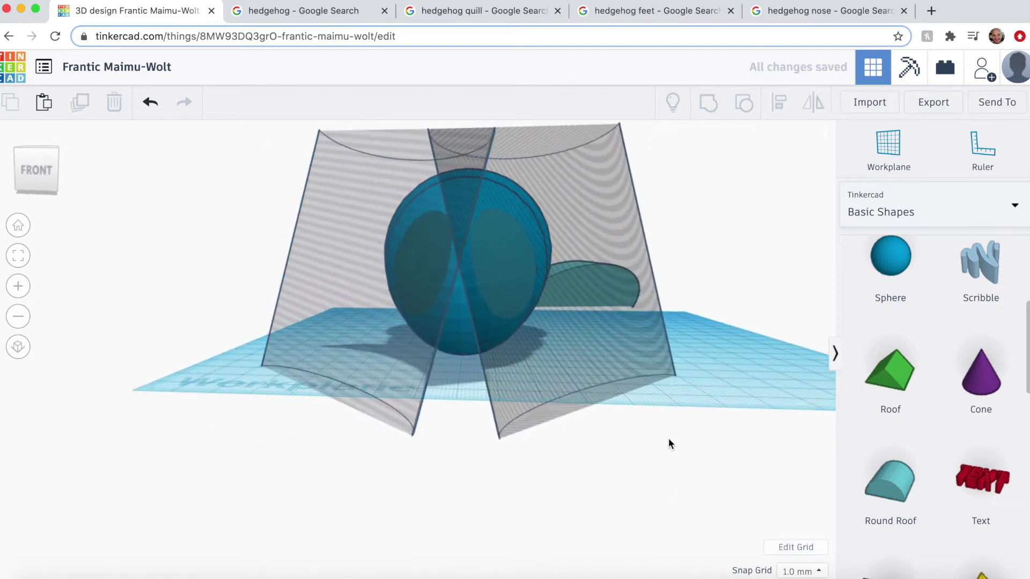
pyautogui.moveTo(669, 438); pyautogui.dragTo(707, 424, button='right')
pyautogui.click(450, 340)
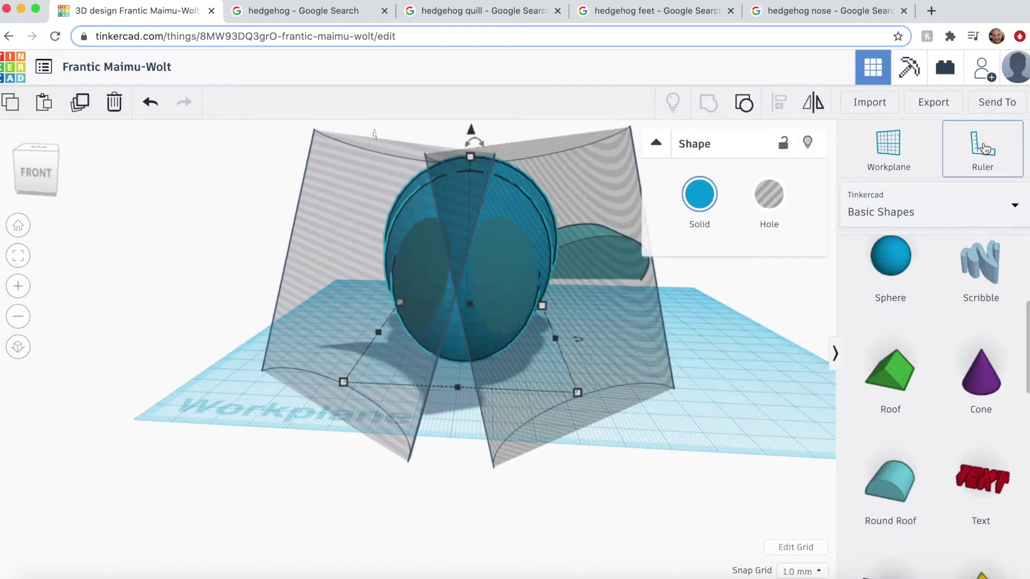
pyautogui.click(990, 155)
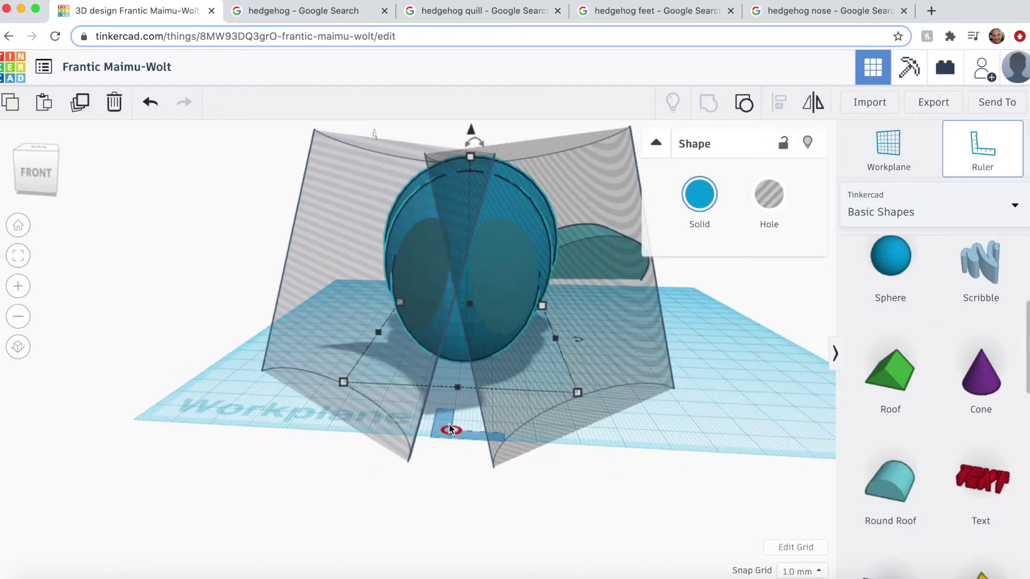
pyautogui.click(458, 388)
pyautogui.moveTo(460, 443); pyautogui.dragTo(460, 476, button='right')
pyautogui.click(460, 472)
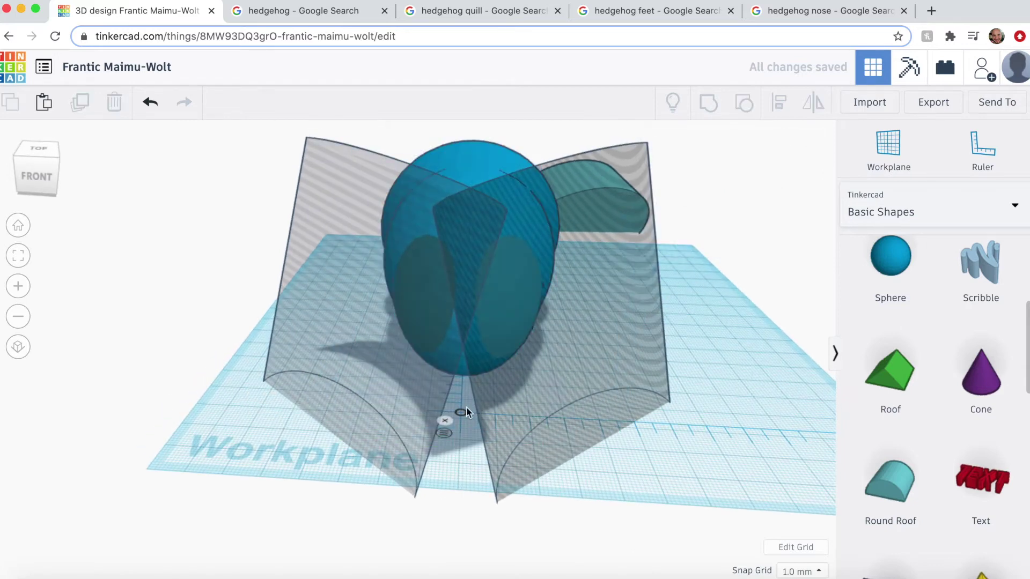
pyautogui.click(481, 162)
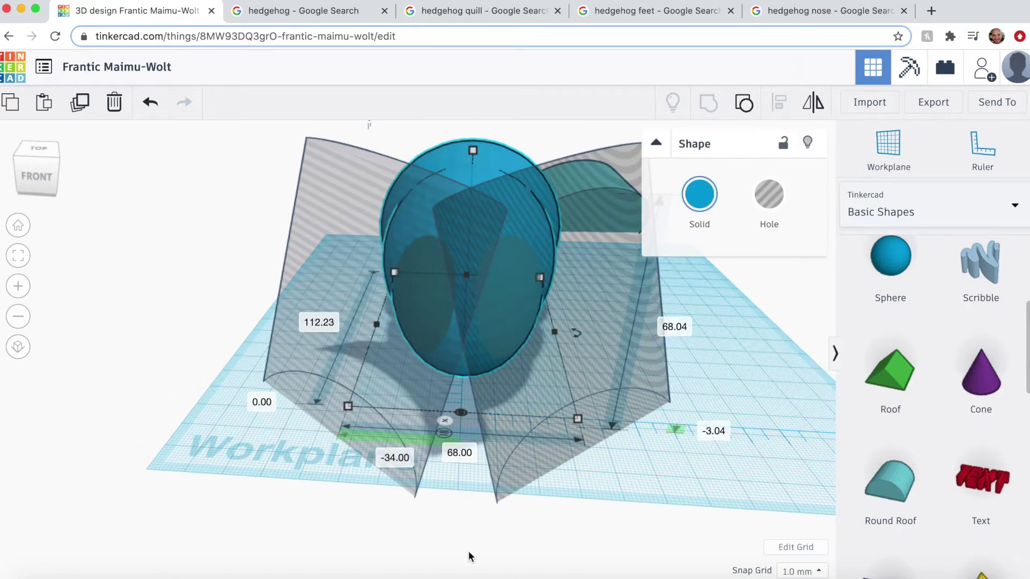
pyautogui.click(445, 433)
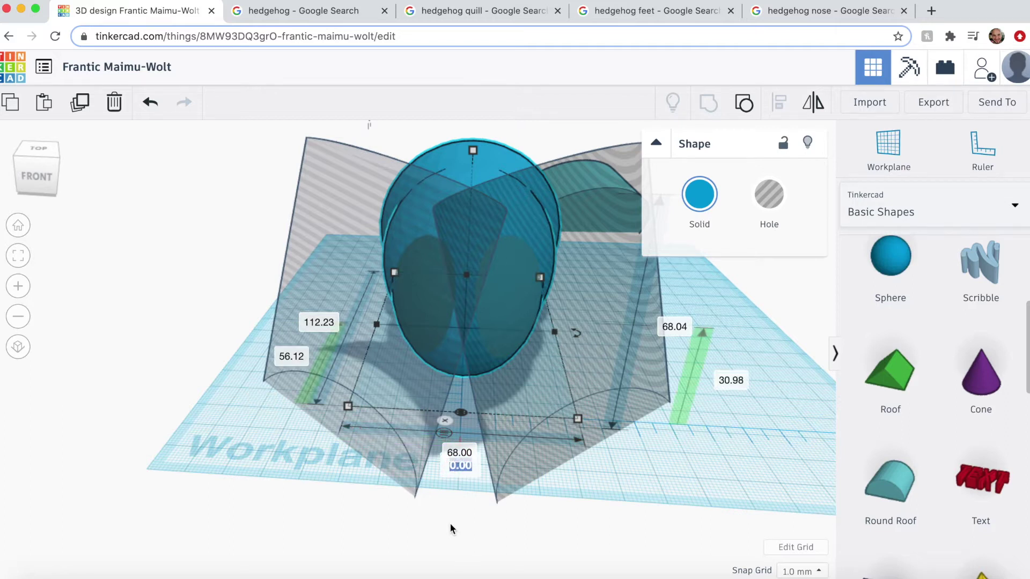
# Step: Try a 1 mm sideways center offset from the ruler for the body
pyautogui.write('1')
pyautogui.press('Return')
pyautogui.click(465, 528)
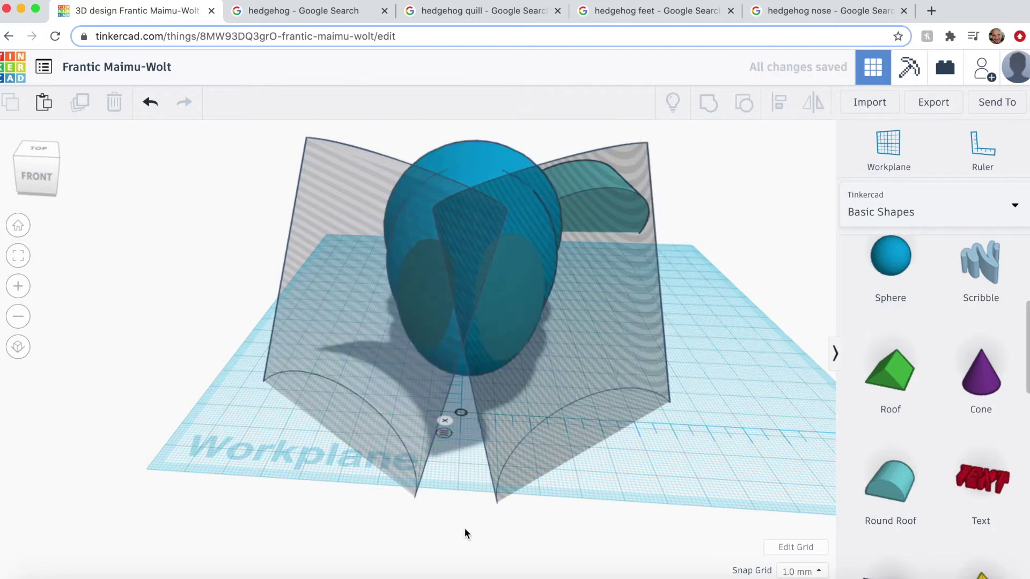
# Step: Flip the ruler's direction and set the body's sideways center offset to 0
pyautogui.click(462, 414)
pyautogui.click(503, 159)
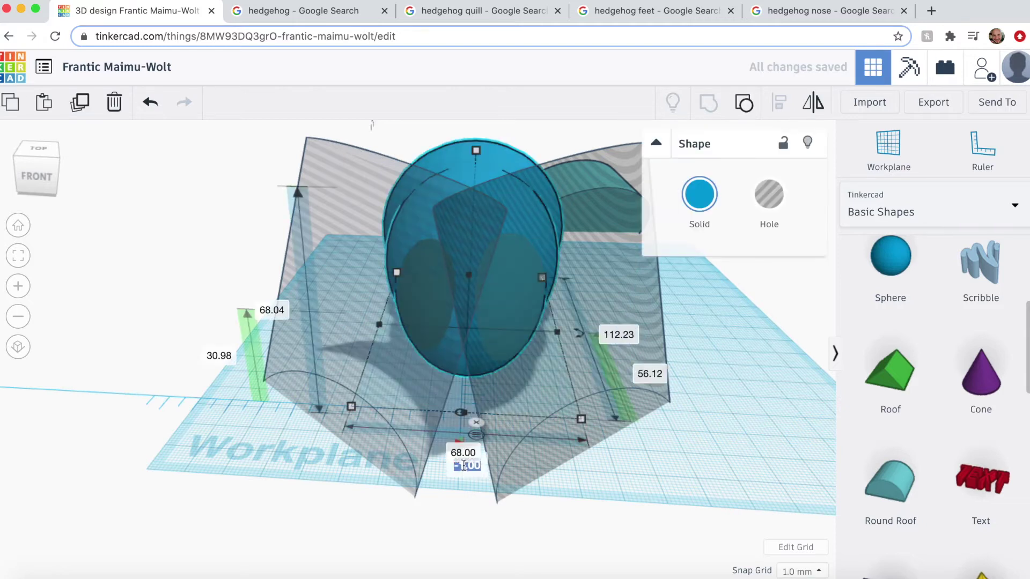
pyautogui.press('Return')
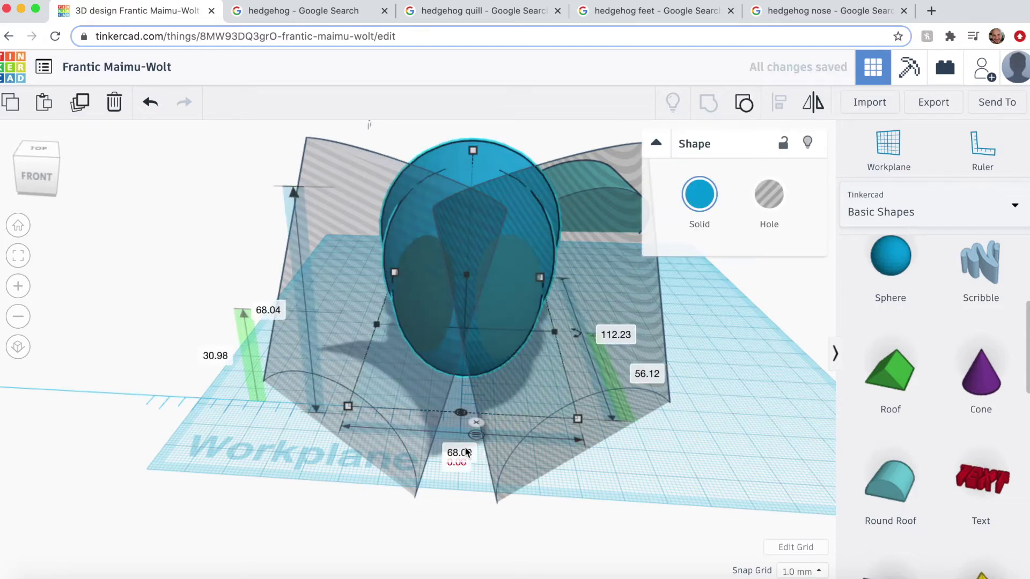
pyautogui.click(453, 519)
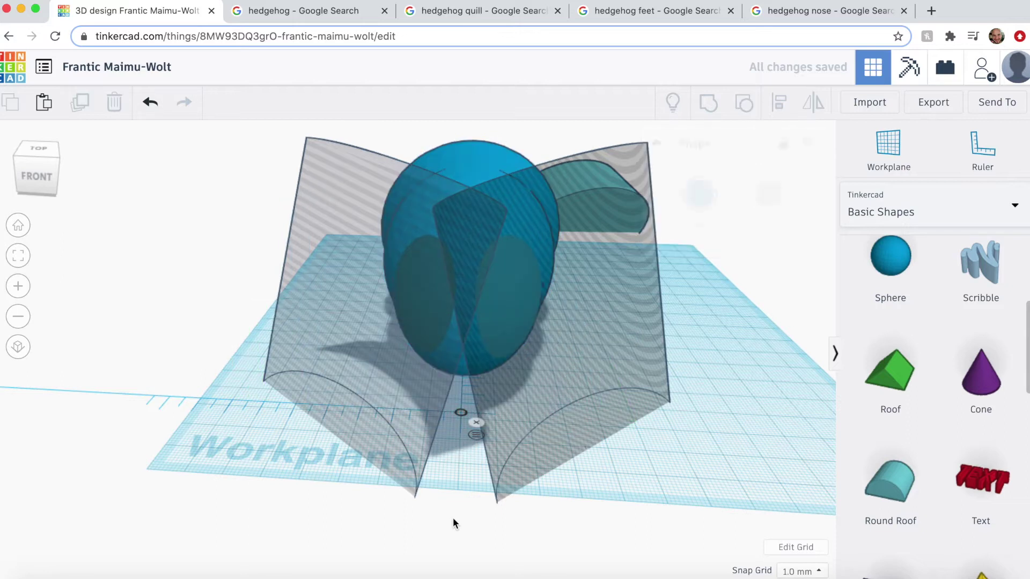
# Step: Set the sideways center offsets of the two round roof holes to -28 and 28 for equal spacing around the head
pyautogui.click(530, 376)
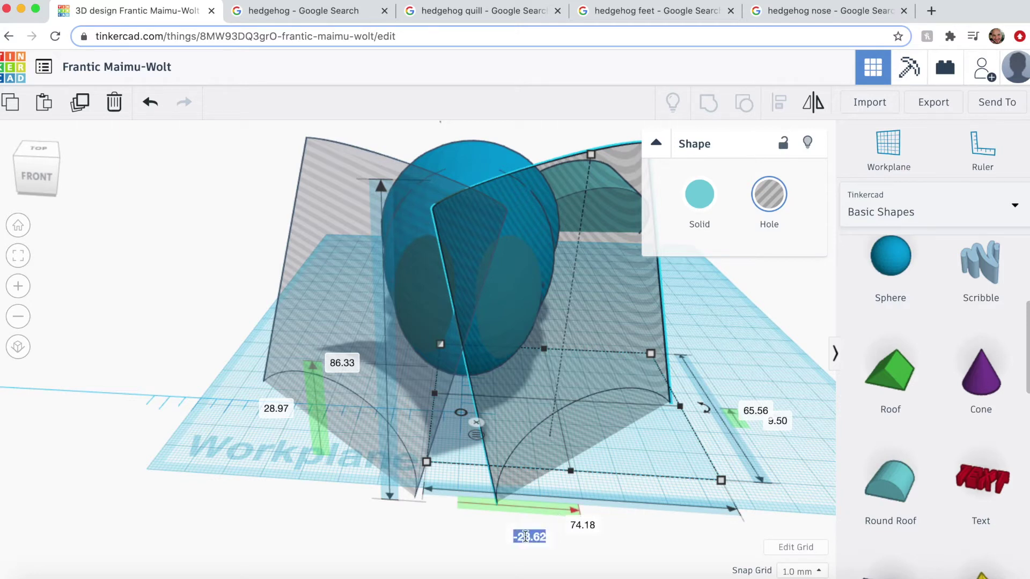
pyautogui.press('Return')
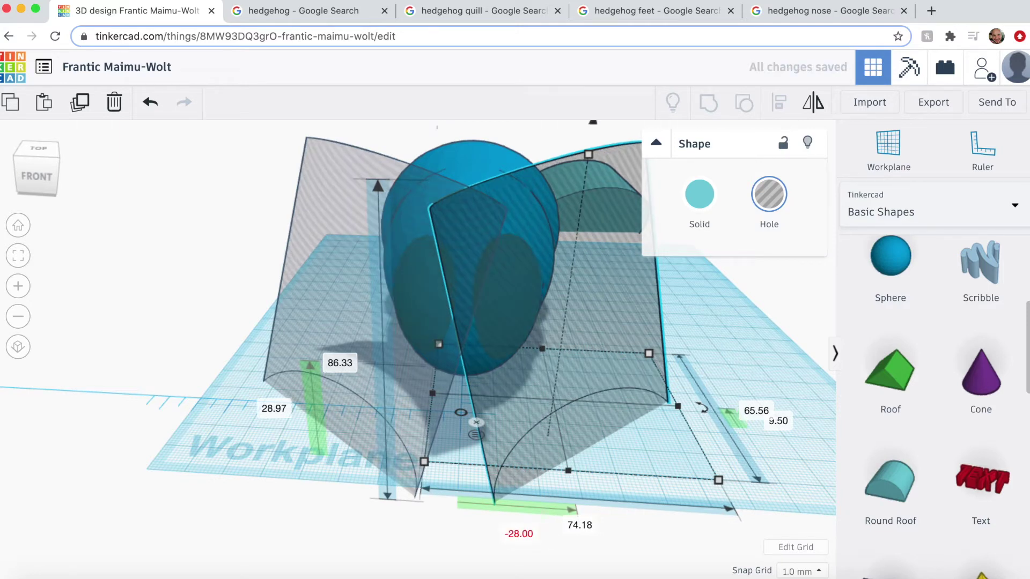
pyautogui.click(419, 428)
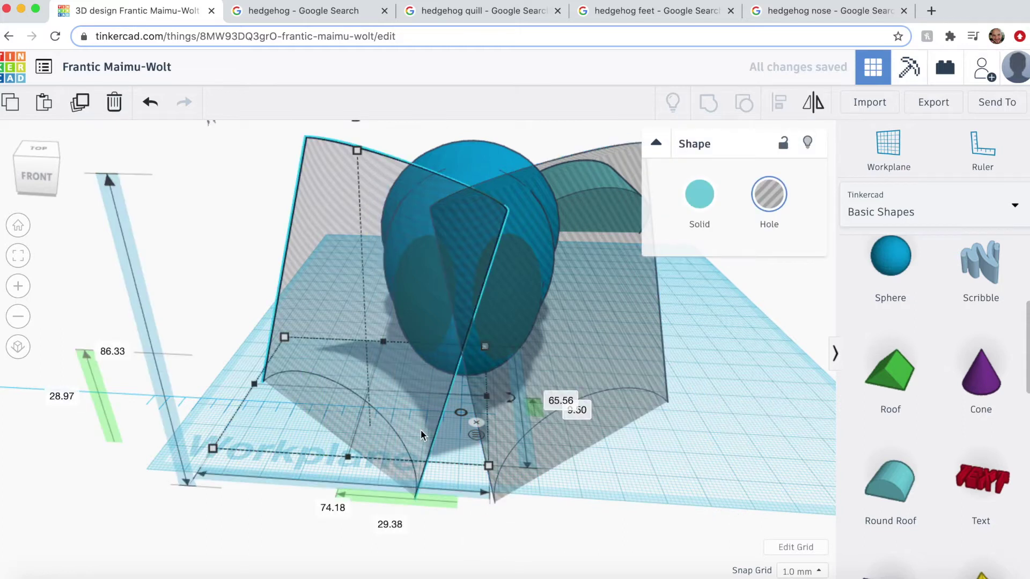
pyautogui.click(392, 527)
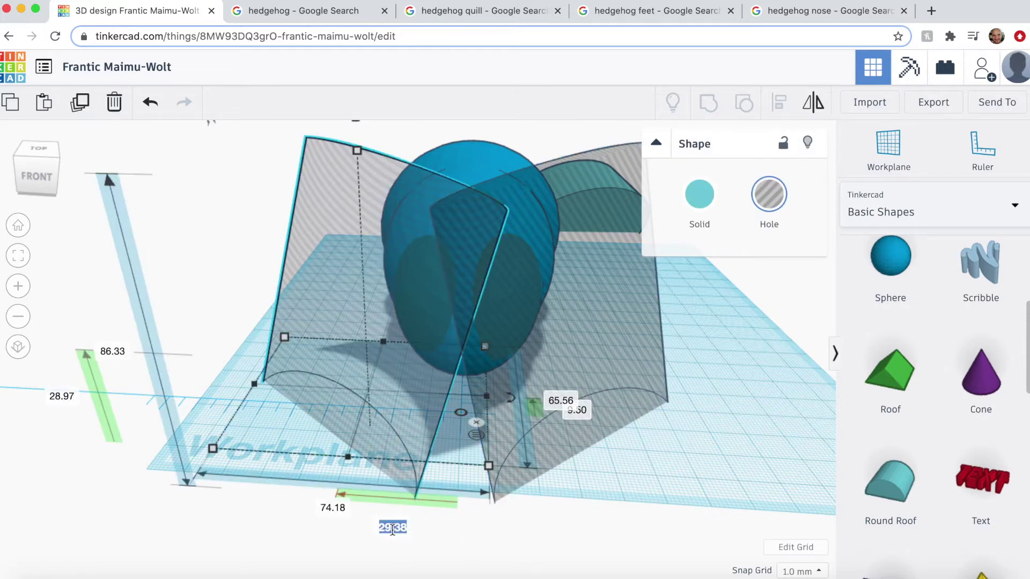
pyautogui.write('28')
pyautogui.press('Return')
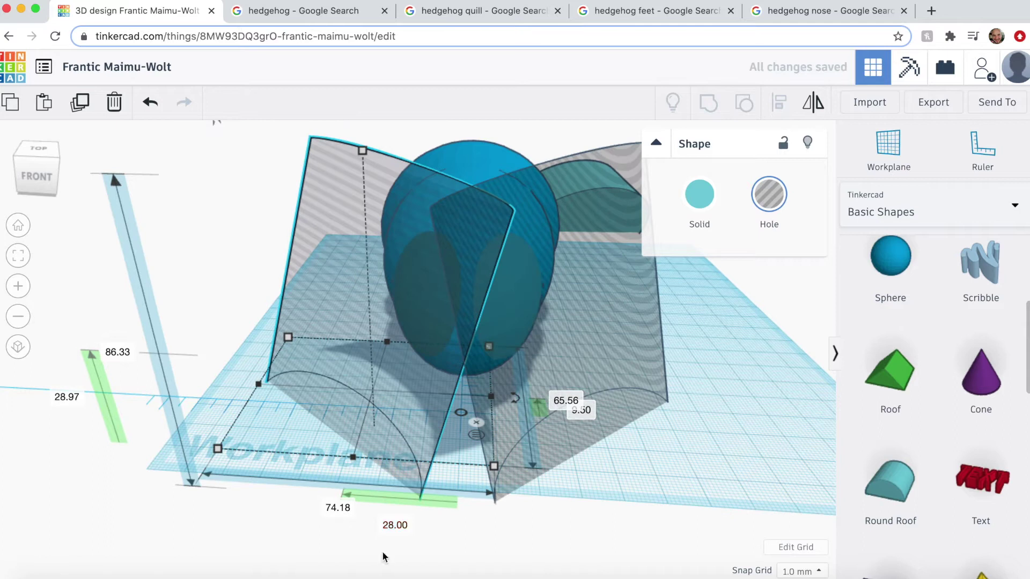
pyautogui.click(485, 549)
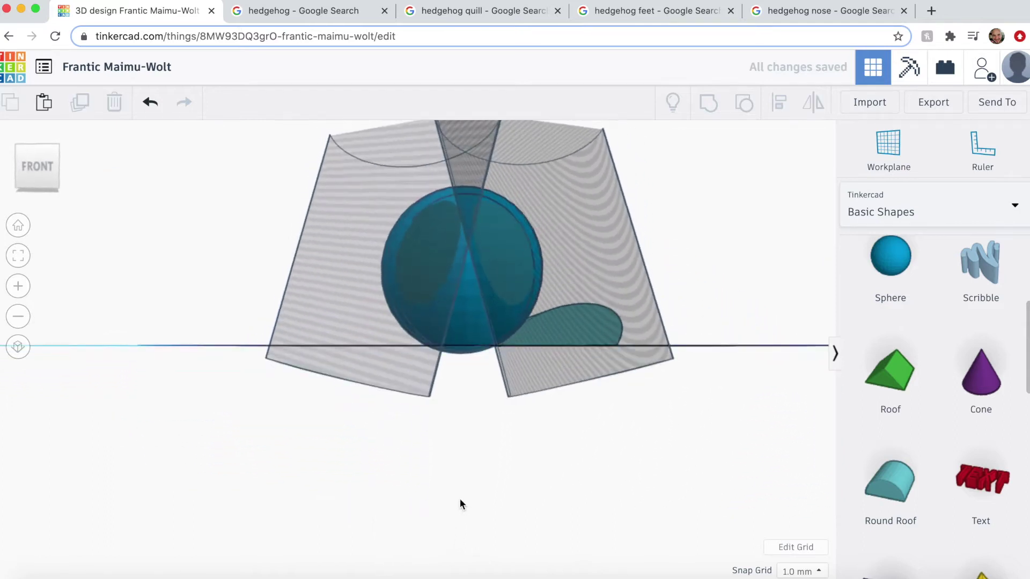
# Step: Remove the ruler and group the body with both round roof holes to carve the sides of the snout
pyautogui.moveTo(459, 498); pyautogui.dragTo(464, 462, button='right')
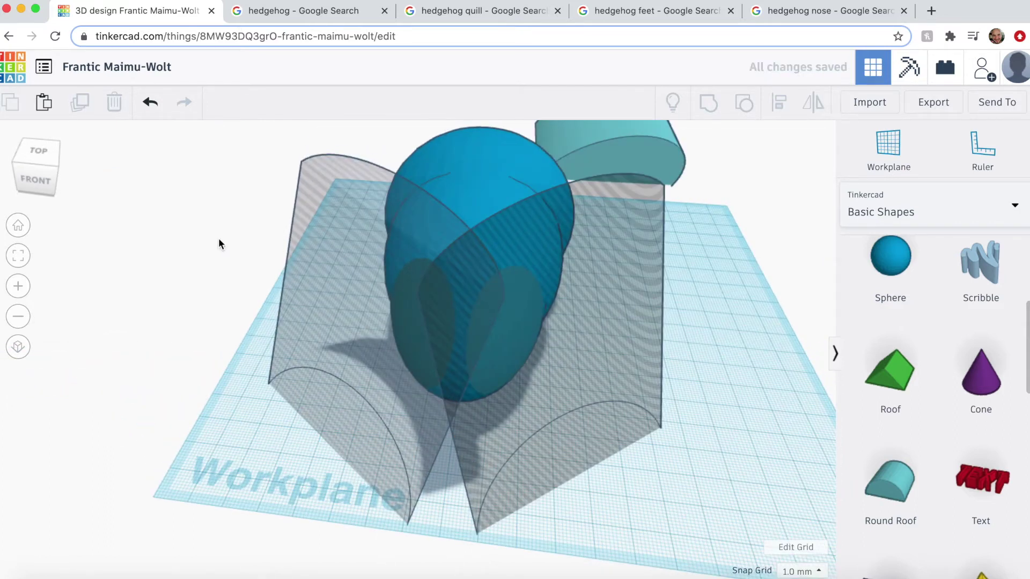
pyautogui.moveTo(218, 239); pyautogui.dragTo(746, 522)
pyautogui.click(713, 107)
pyautogui.click(576, 491)
# Step: Duplicate the spare round roof, place the copy beside the body and turn it into a hole
pyautogui.moveTo(576, 491); pyautogui.dragTo(470, 481, button='right')
pyautogui.scroll(-3, 470, 481)
pyautogui.keyDown('alt'); pyautogui.moveTo(731, 243); pyautogui.dragTo(612, 516); pyautogui.keyUp('alt')
pyautogui.press('h')
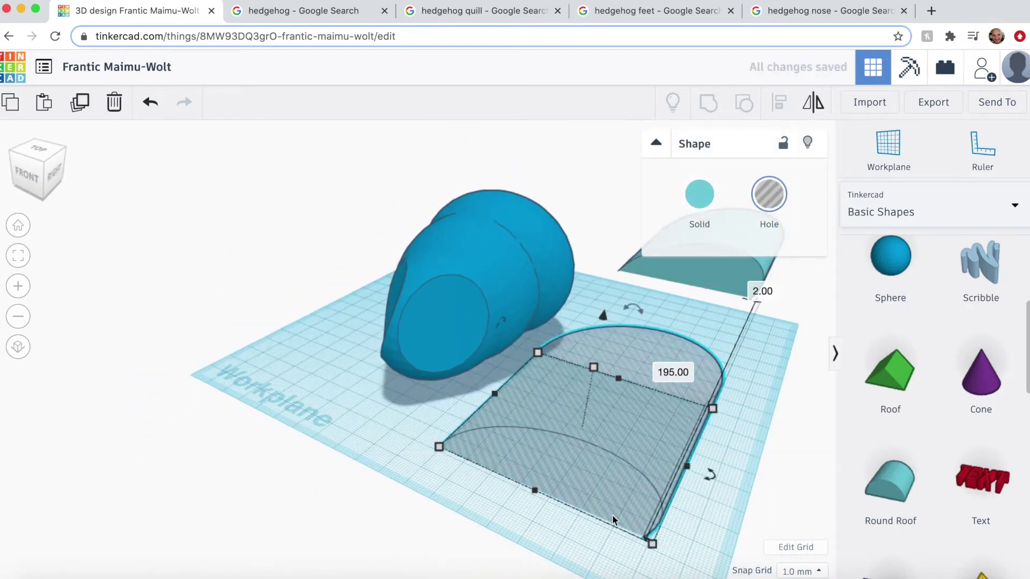
# Step: Rotate the new round roof hole to lie across the body with its curved side facing the top of the snout
pyautogui.moveTo(711, 474); pyautogui.dragTo(625, 380)
pyautogui.moveTo(629, 309); pyautogui.dragTo(596, 480)
pyautogui.moveTo(681, 408); pyautogui.dragTo(594, 312, button='right')
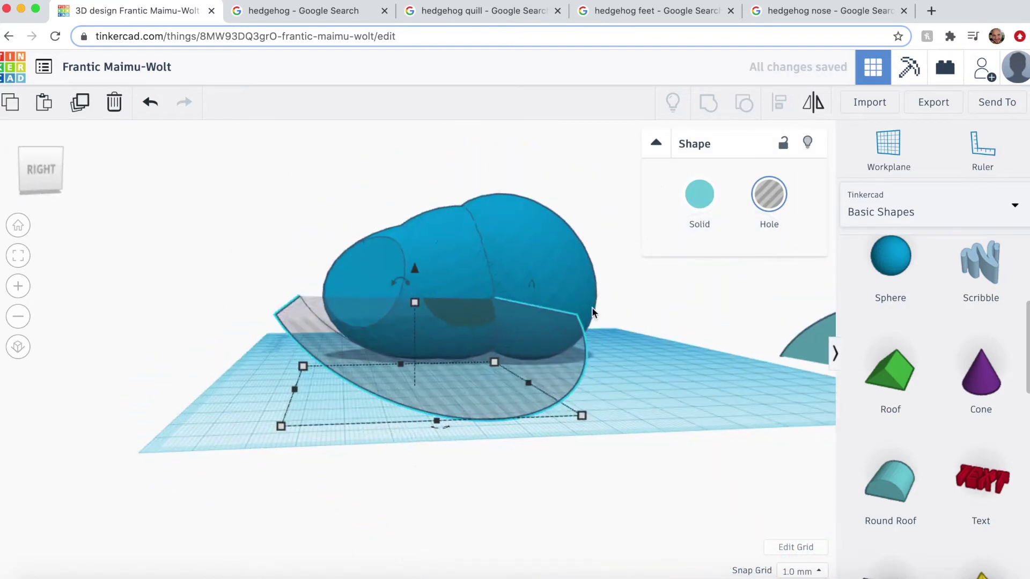
pyautogui.moveTo(397, 282); pyautogui.dragTo(349, 179)
# Step: Check the hedgehog reference photo, move the hole over the front of the snout and raise it 24 mm above the workplane
pyautogui.click(282, 11)
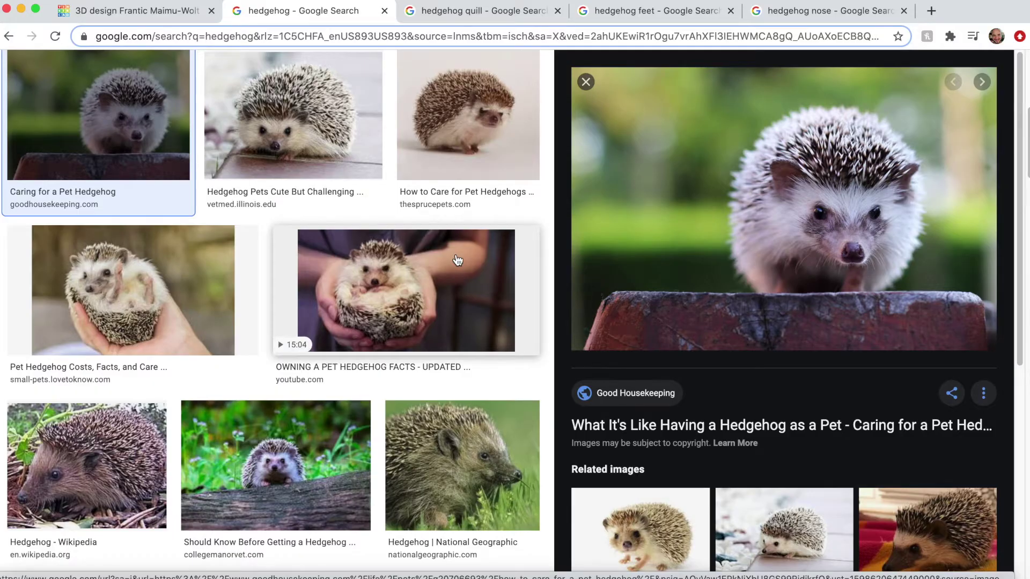
pyautogui.click(136, 11)
pyautogui.moveTo(438, 348); pyautogui.dragTo(337, 325)
pyautogui.moveTo(326, 227); pyautogui.dragTo(325, 141)
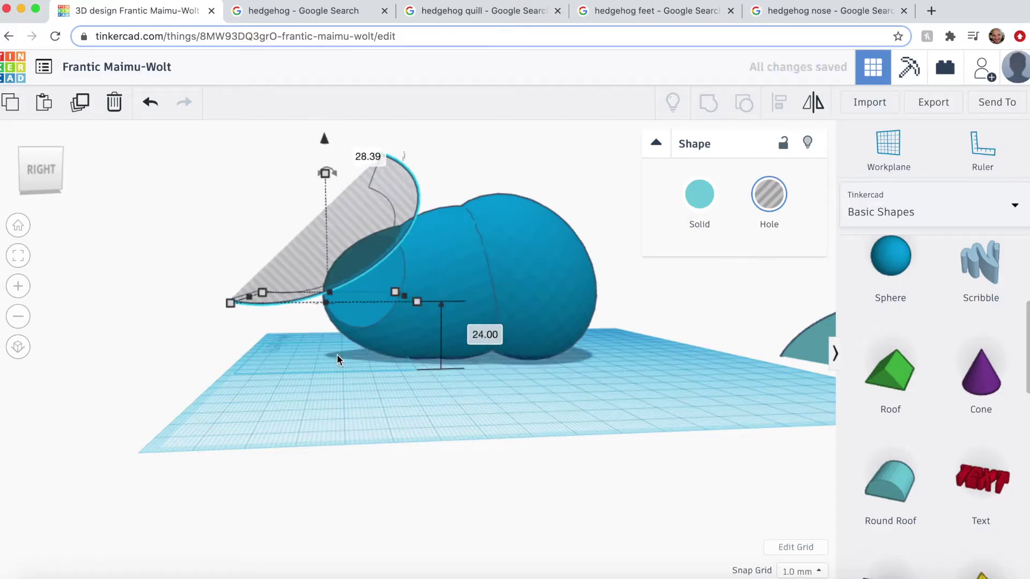
# Step: Fine-tune the tilt and sideways position of the round roof hole over the top of the snout
pyautogui.moveTo(337, 355); pyautogui.dragTo(411, 450, button='right')
pyautogui.moveTo(394, 453); pyautogui.dragTo(375, 471)
pyautogui.moveTo(451, 467); pyautogui.dragTo(327, 354, button='right')
pyautogui.moveTo(296, 140); pyautogui.dragTo(271, 129)
pyautogui.press('Right')
pyautogui.press('Right')
pyautogui.press('Right')
pyautogui.press('Right')
pyautogui.press('Right')
pyautogui.press('Right')
pyautogui.moveTo(385, 425); pyautogui.dragTo(449, 413, button='right')
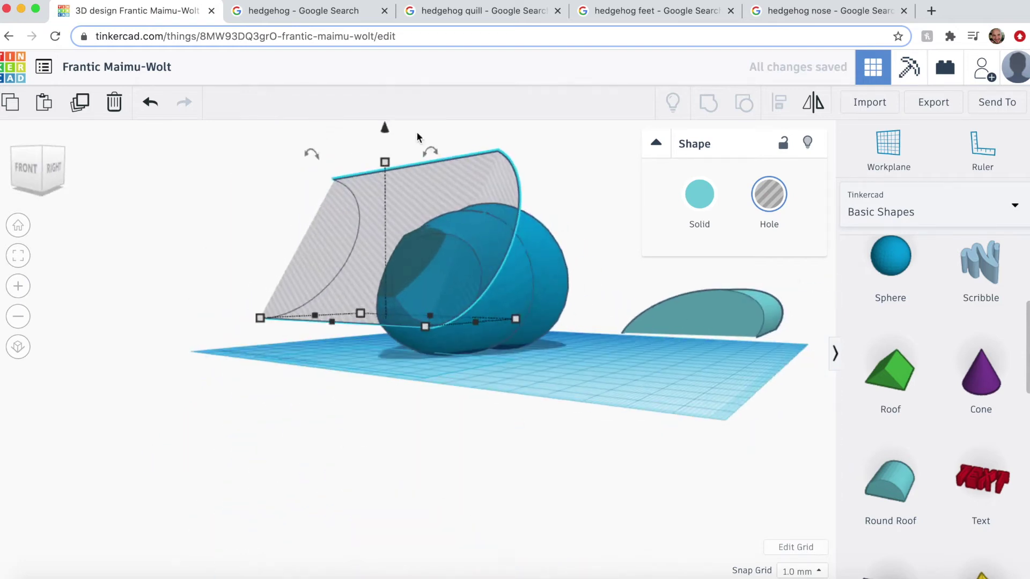
# Step: Duplicate the round roof hole and set the copy aside in front of the head
pyautogui.moveTo(541, 353); pyautogui.dragTo(458, 363, button='right')
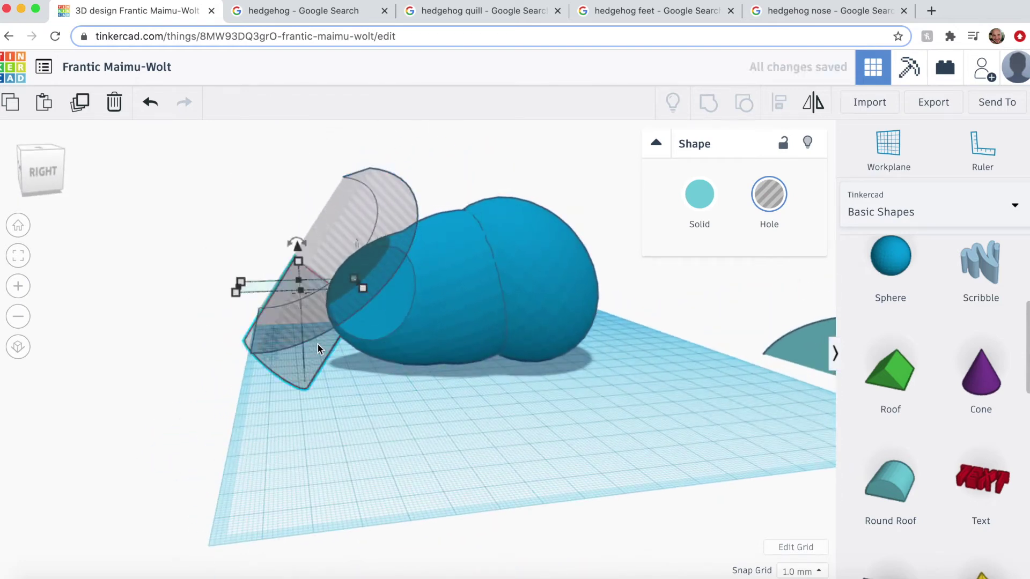
pyautogui.press('super+d')
pyautogui.moveTo(378, 204); pyautogui.dragTo(214, 212)
# Step: Group the hole over the snout with the body to carve the top of the snout
pyautogui.click(357, 230)
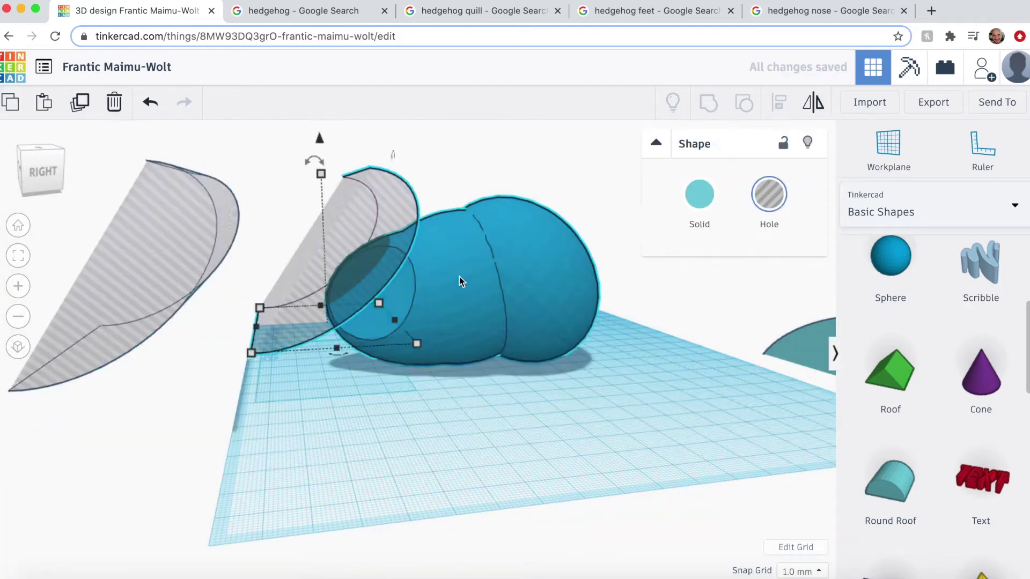
pyautogui.keyDown('shift'); pyautogui.click(459, 277); pyautogui.keyUp('shift')
pyautogui.press('super+g')
# Step: Rotate the spare round roof hole so its curved side faces up, tilting it about 67.5° in the last turn
pyautogui.moveTo(456, 458); pyautogui.dragTo(706, 390, button='right')
pyautogui.click(707, 390)
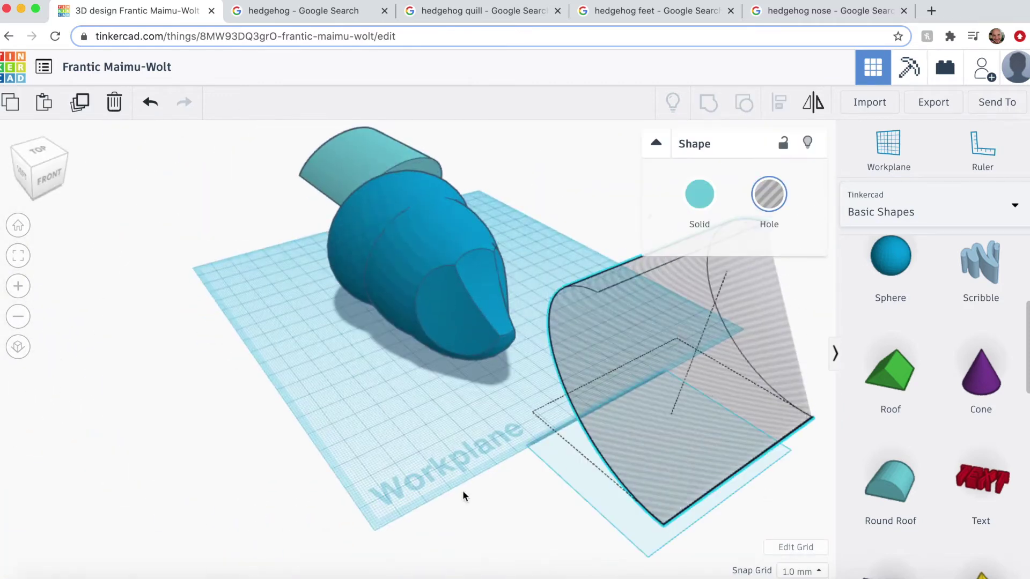
pyautogui.moveTo(465, 496); pyautogui.dragTo(452, 478, button='right')
pyautogui.moveTo(518, 150); pyautogui.dragTo(521, 402)
pyautogui.moveTo(494, 456); pyautogui.dragTo(577, 477, button='right')
pyautogui.moveTo(543, 161); pyautogui.dragTo(609, 239)
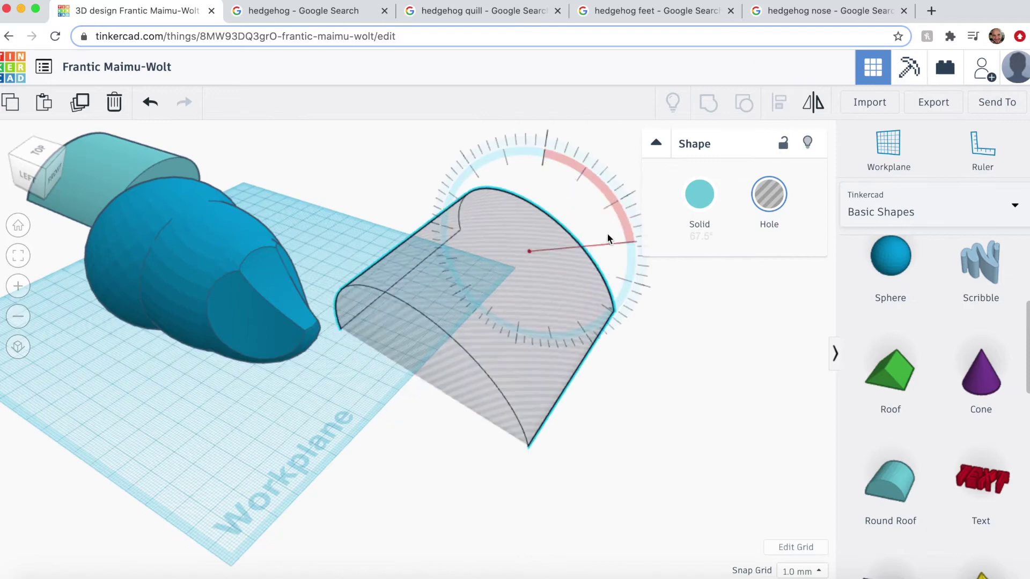
pyautogui.moveTo(547, 478); pyautogui.dragTo(590, 440, button='right')
# Step: Lower the spare round roof hole and move it beneath the tip of the snout
pyautogui.moveTo(519, 182); pyautogui.dragTo(520, 327)
pyautogui.moveTo(462, 413); pyautogui.dragTo(293, 429)
pyautogui.moveTo(541, 499); pyautogui.dragTo(561, 471, button='right')
pyautogui.keyDown('shift'); pyautogui.click(268, 236); pyautogui.keyUp('shift')
# Step: Examine the side-view hedgehog photos from Wikipedia and HowStuffWorks for the shape of the snout, and return to the design
pyautogui.click(307, 13)
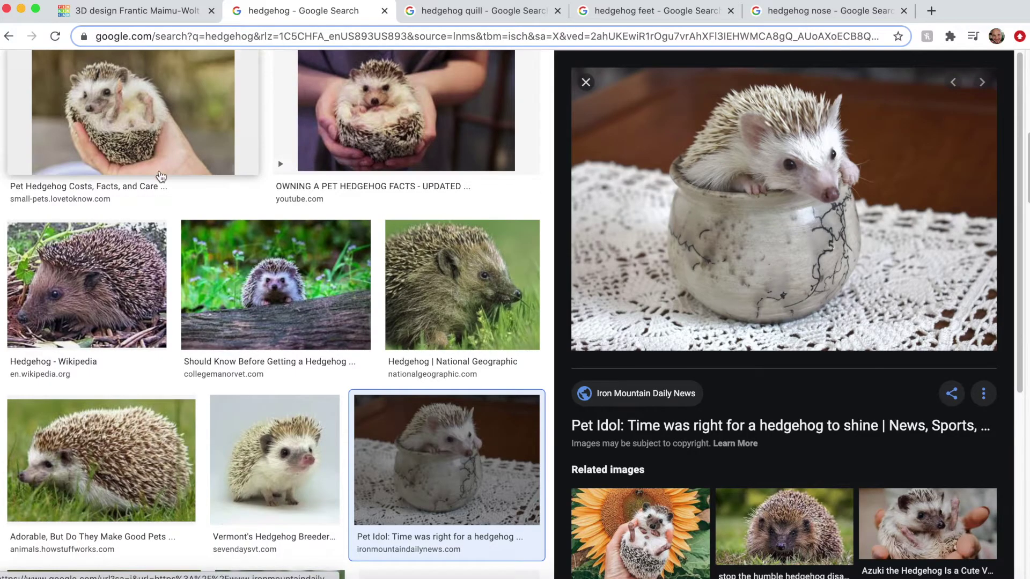
pyautogui.click(129, 252)
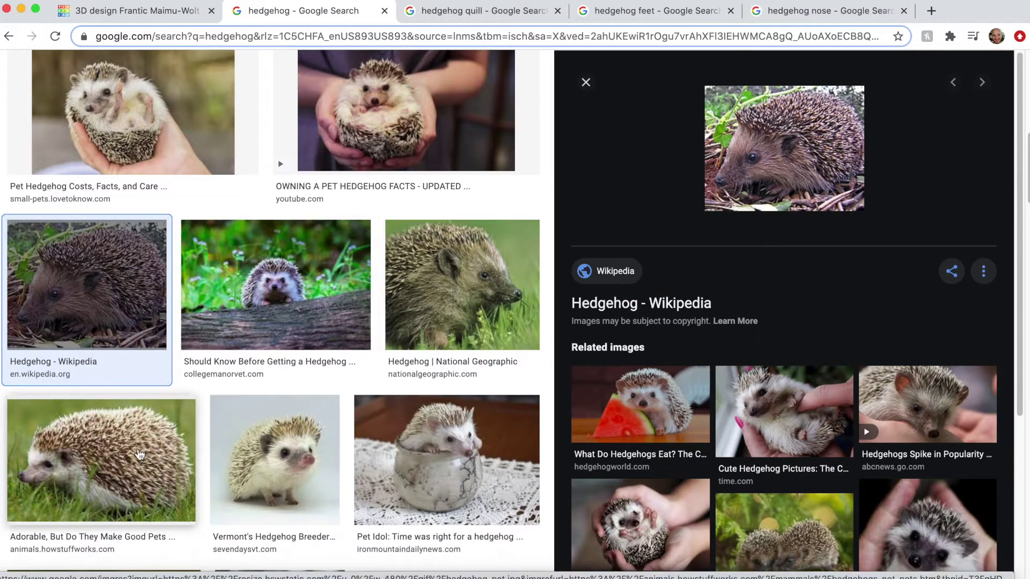
pyautogui.click(101, 458)
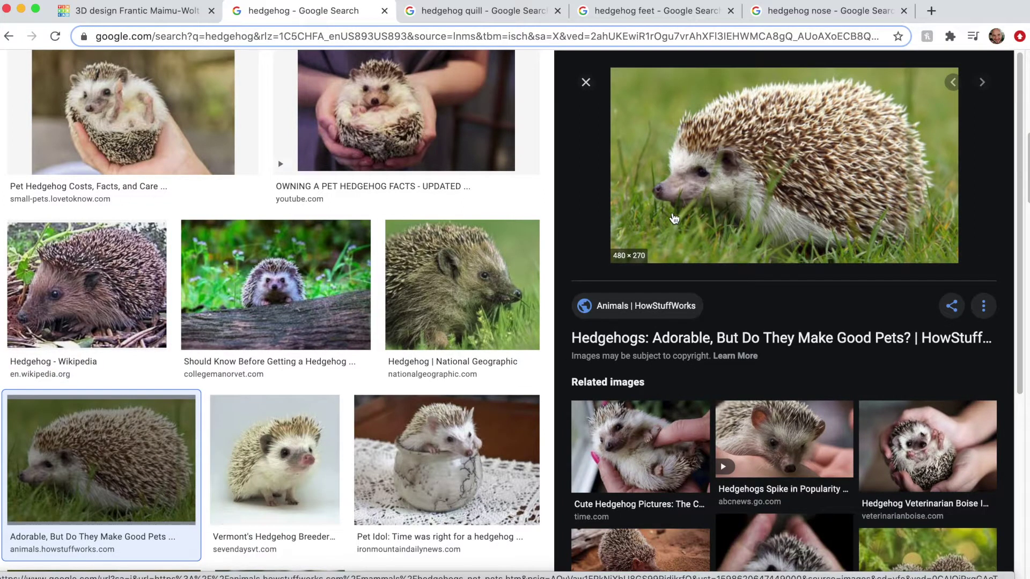
pyautogui.click(195, 11)
# Step: Adjust the tilt, height and position of the round roof hole so it cuts into the underside of the snout
pyautogui.moveTo(343, 483); pyautogui.dragTo(323, 504, button='right')
pyautogui.moveTo(376, 269); pyautogui.dragTo(392, 156)
pyautogui.moveTo(537, 348); pyautogui.dragTo(491, 462, button='right')
pyautogui.moveTo(330, 336); pyautogui.dragTo(331, 324)
pyautogui.moveTo(489, 477); pyautogui.dragTo(574, 411, button='right')
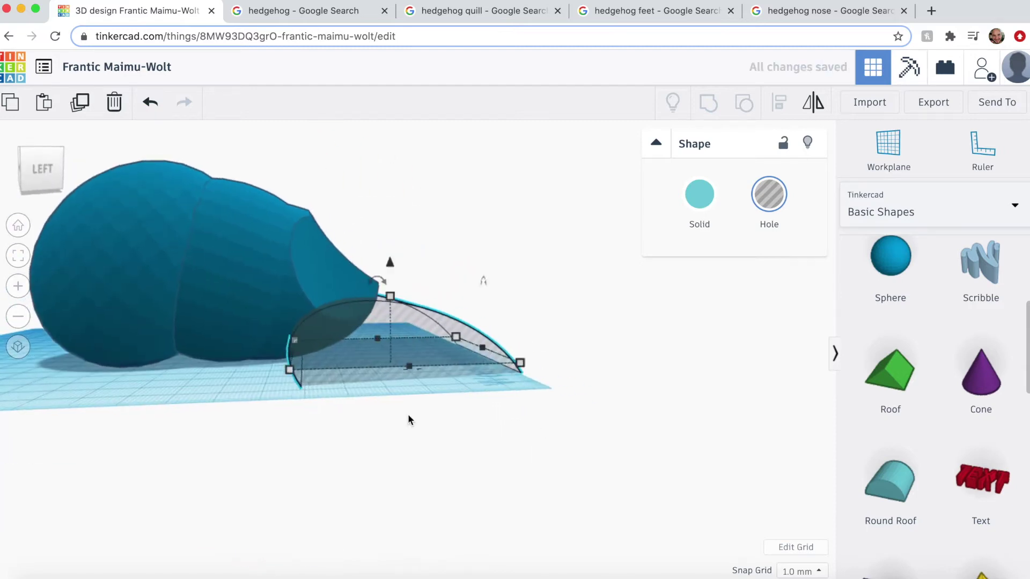
pyautogui.moveTo(378, 280); pyautogui.dragTo(325, 158)
pyautogui.moveTo(544, 405); pyautogui.dragTo(499, 440, button='right')
pyautogui.moveTo(333, 291); pyautogui.dragTo(333, 286)
# Step: Group the lower round roof hole with the body to carve the underside of the snout
pyautogui.moveTo(478, 488); pyautogui.dragTo(327, 482, button='right')
pyautogui.keyDown('shift'); pyautogui.click(333, 231); pyautogui.keyUp('shift')
pyautogui.press('super+g')
pyautogui.moveTo(464, 276); pyautogui.dragTo(536, 440, button='right')
# Step: Switch to the hedgehog quill image search and examine the photo comparing baby and adult sized spines
pyautogui.click(477, 21)
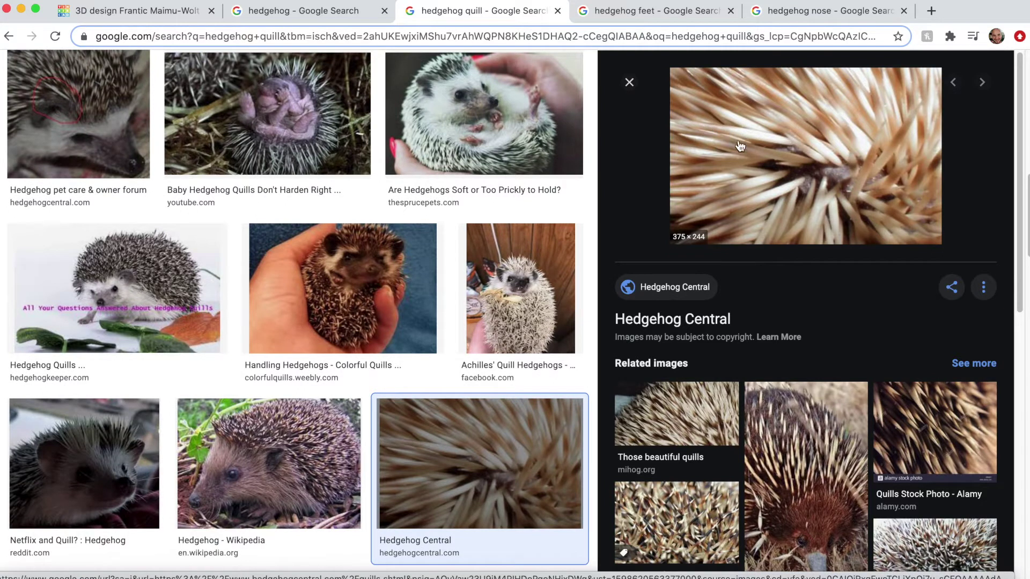
pyautogui.scroll(7, 395, 176)
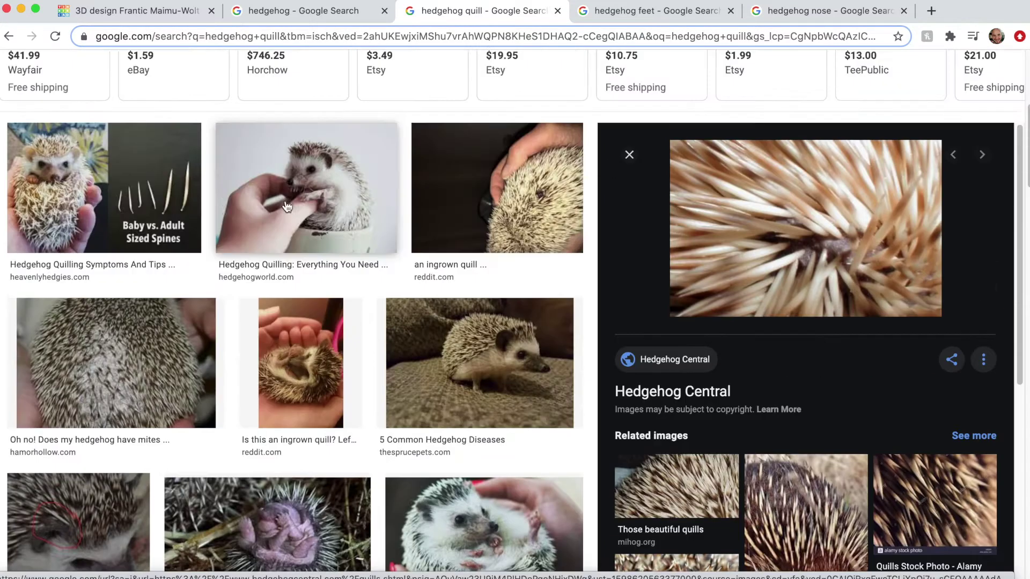
pyautogui.click(102, 118)
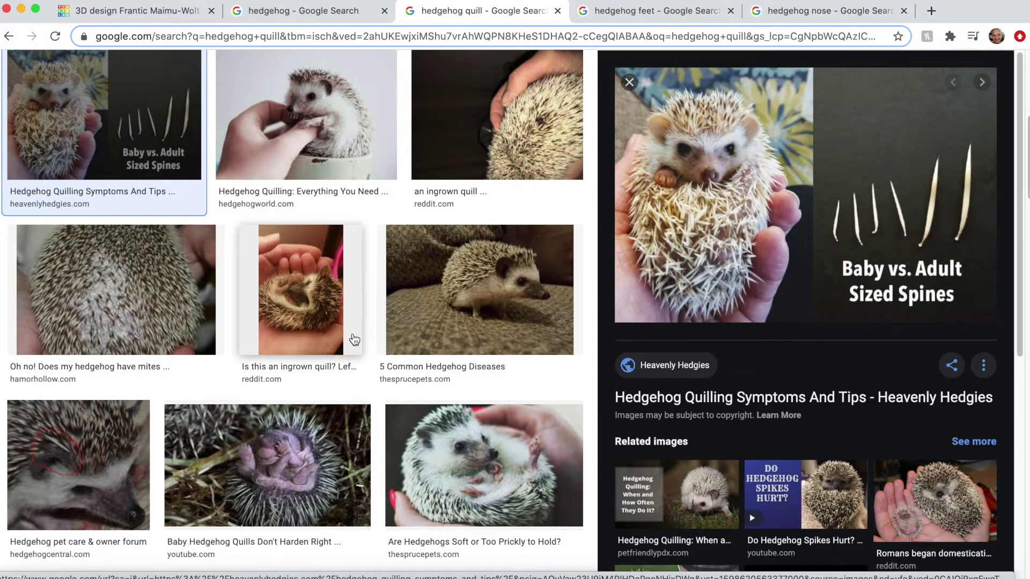
# Step: Examine several close-up hedgehog quill photos, including related images, for the shape and spacing of the spines
pyautogui.click(492, 320)
pyautogui.click(498, 429)
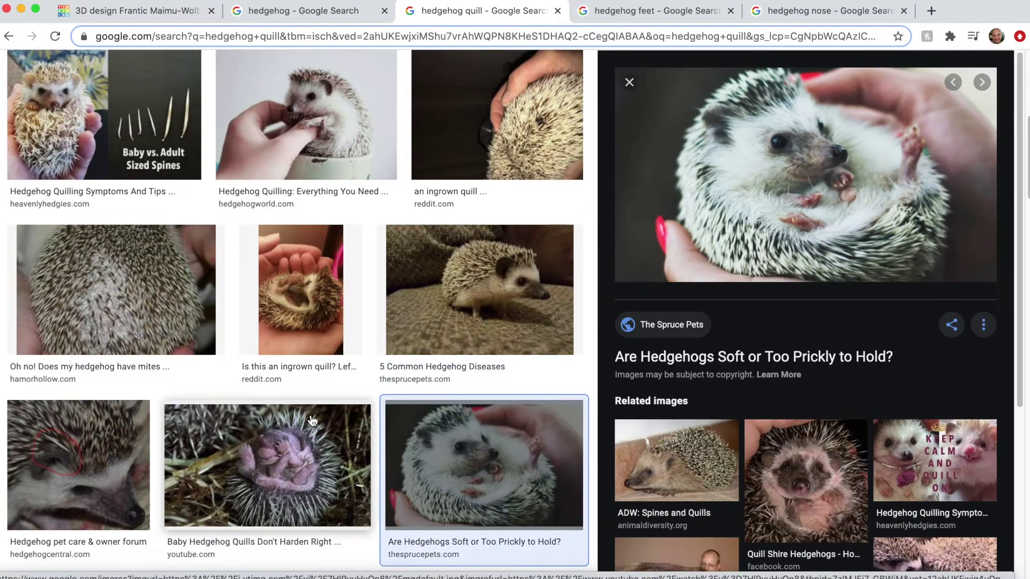
pyautogui.click(299, 444)
pyautogui.scroll(-6, 424, 414)
pyautogui.click(504, 410)
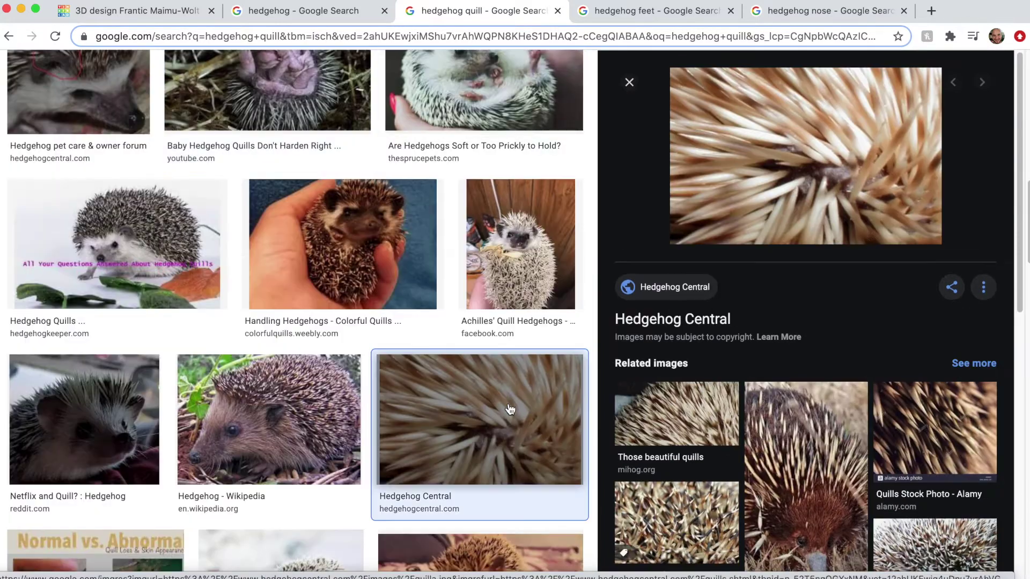
pyautogui.click(789, 454)
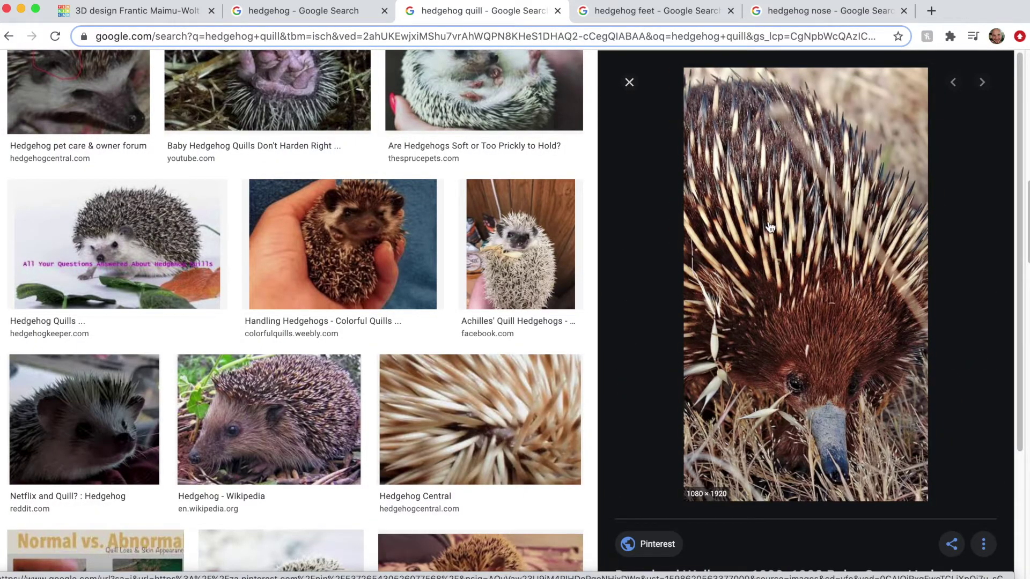
# Step: Switch back to the Tinkercad design, place a cone beside the body and reshape it into a thin spike 40 mm tall
pyautogui.click(137, 10)
pyautogui.moveTo(981, 375); pyautogui.dragTo(535, 472)
pyautogui.moveTo(646, 514); pyautogui.dragTo(603, 433, button='right')
pyautogui.scroll(6, 603, 432)
pyautogui.scroll(-5, 603, 432)
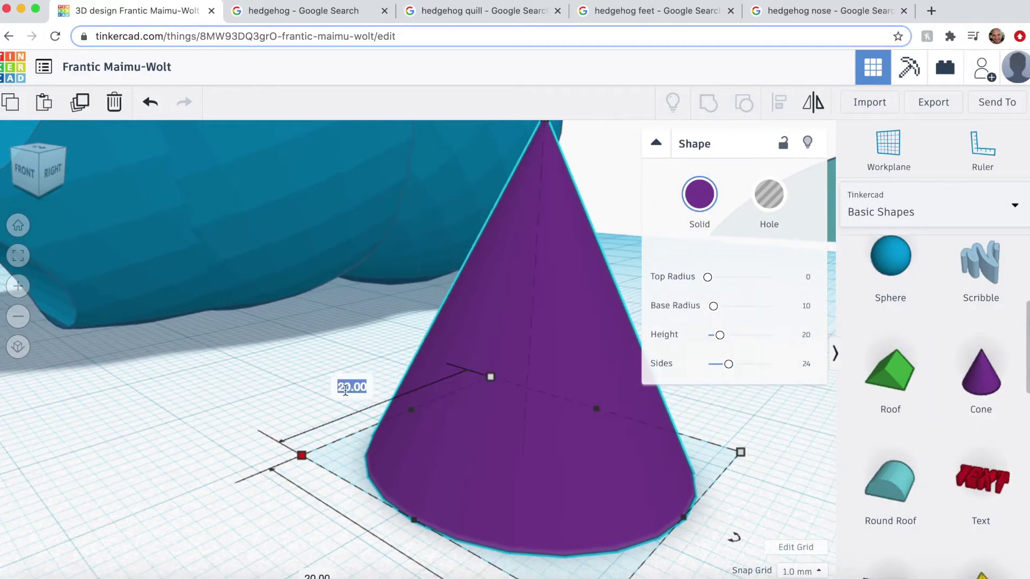
pyautogui.moveTo(299, 453); pyautogui.dragTo(432, 441)
pyautogui.scroll(5, 729, 449)
pyautogui.scroll(-5, 536, 466)
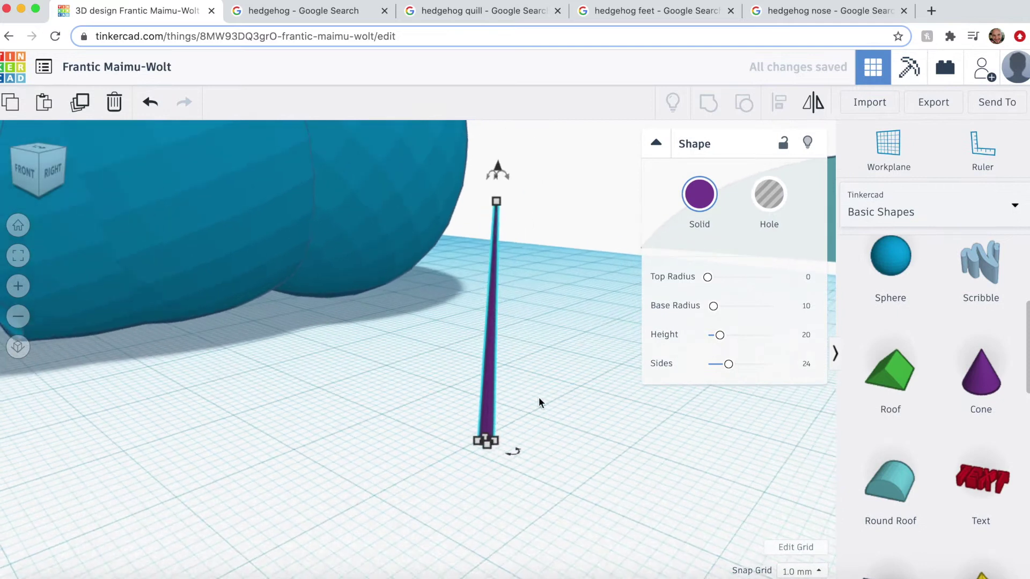
pyautogui.moveTo(498, 202); pyautogui.dragTo(498, 142)
pyautogui.click(577, 303)
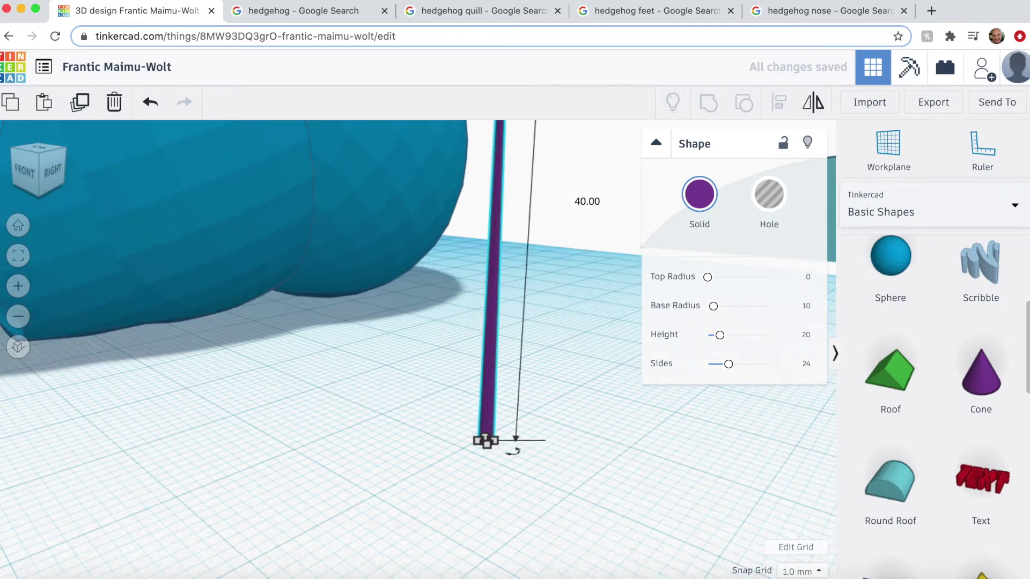
pyautogui.click(594, 348)
# Step: Add a box hole, raise it 20 mm above the workplane and position it over the upper part of the spike
pyautogui.scroll(5, 890, 333)
pyautogui.moveTo(890, 287); pyautogui.dragTo(654, 418)
pyautogui.scroll(-5, 528, 485)
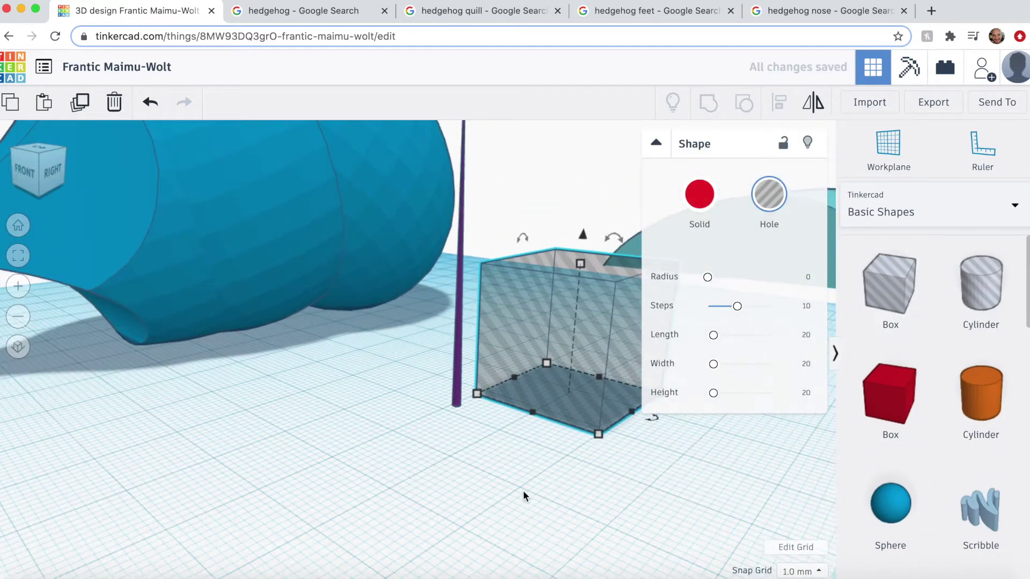
pyautogui.moveTo(523, 490); pyautogui.dragTo(479, 517, button='middle')
pyautogui.moveTo(535, 309); pyautogui.dragTo(547, 153)
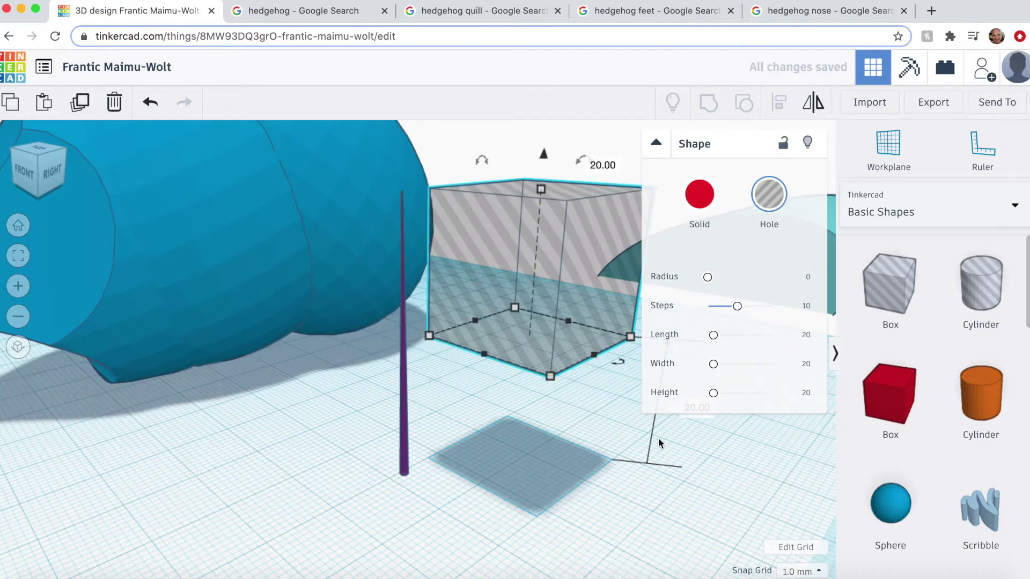
pyautogui.moveTo(519, 268); pyautogui.dragTo(451, 219)
pyautogui.moveTo(491, 472); pyautogui.dragTo(523, 472, button='right')
pyautogui.click(523, 472)
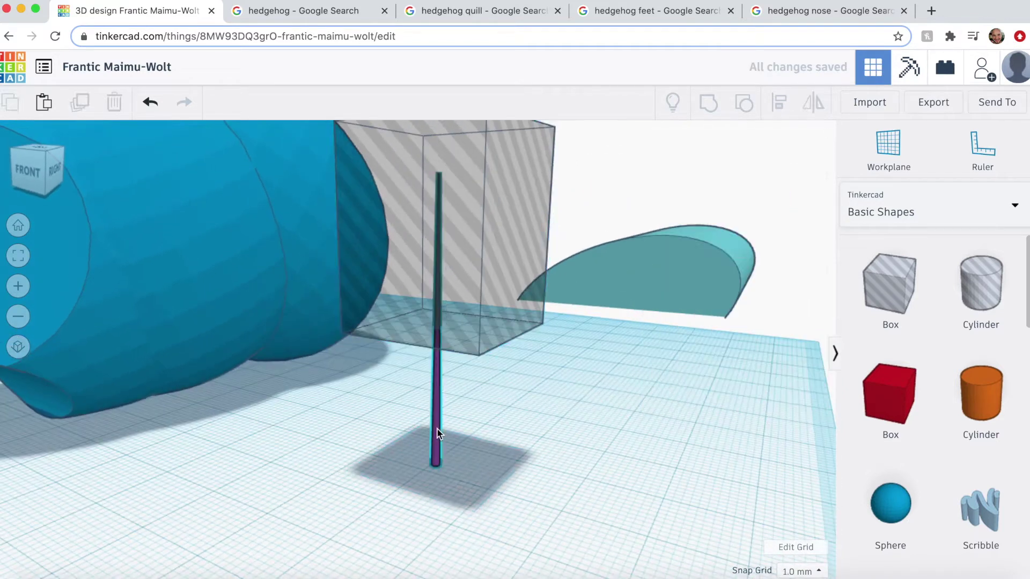
# Step: Group the spike with the box hole to cut off its upper part, leaving a tapered shaft
pyautogui.click(437, 431)
pyautogui.keyDown('shift'); pyautogui.click(483, 279); pyautogui.keyUp('shift')
pyautogui.click(709, 103)
pyautogui.click(555, 433)
# Step: Add a second cone with a 0.5 by 0.5 mm base, shorten it and raise it 20 mm above the workplane
pyautogui.scroll(-4, 889, 311)
pyautogui.moveTo(981, 507); pyautogui.dragTo(537, 445)
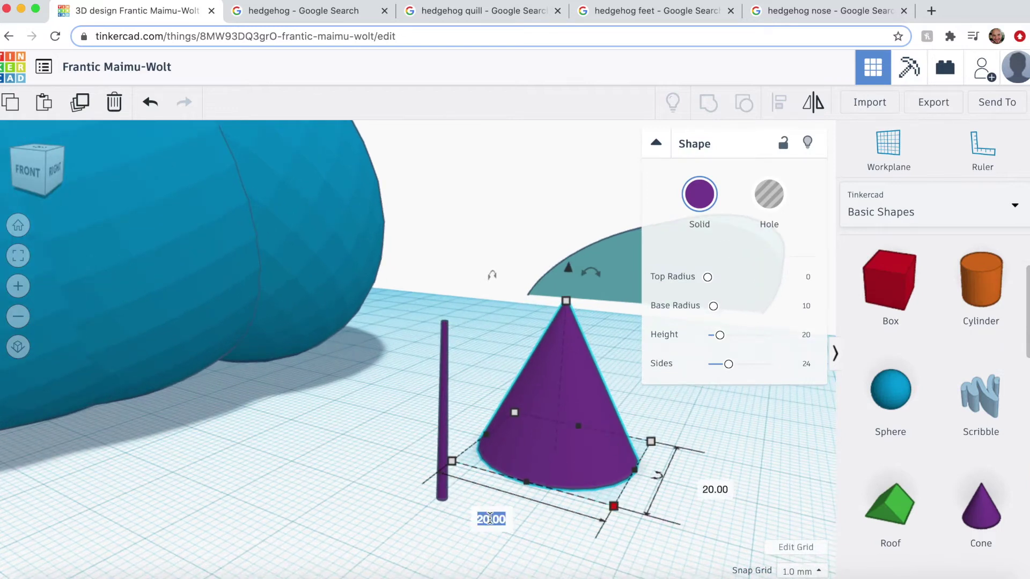
pyautogui.write('.5')
pyautogui.press('Tab')
pyautogui.write('.5')
pyautogui.press('Return')
pyautogui.moveTo(522, 286); pyautogui.dragTo(523, 365)
pyautogui.moveTo(514, 398); pyautogui.dragTo(508, 485)
pyautogui.moveTo(511, 437); pyautogui.dragTo(515, 247)
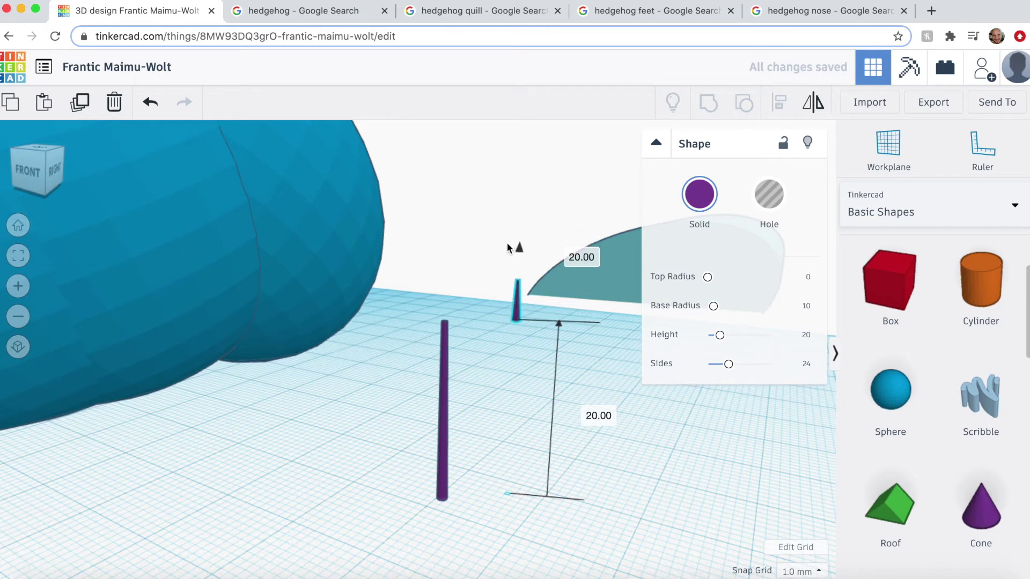
# Step: Align the small cone with the center of the shaft so it caps the cut end
pyautogui.keyDown('shift'); pyautogui.click(444, 408); pyautogui.keyUp('shift')
pyautogui.click(780, 104)
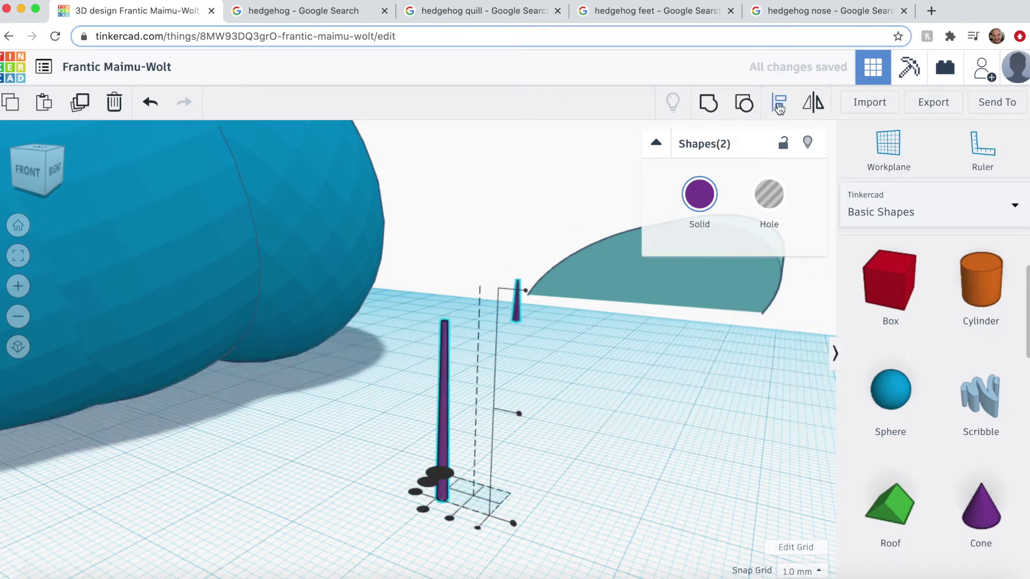
pyautogui.click(580, 438)
pyautogui.scroll(10, 530, 435)
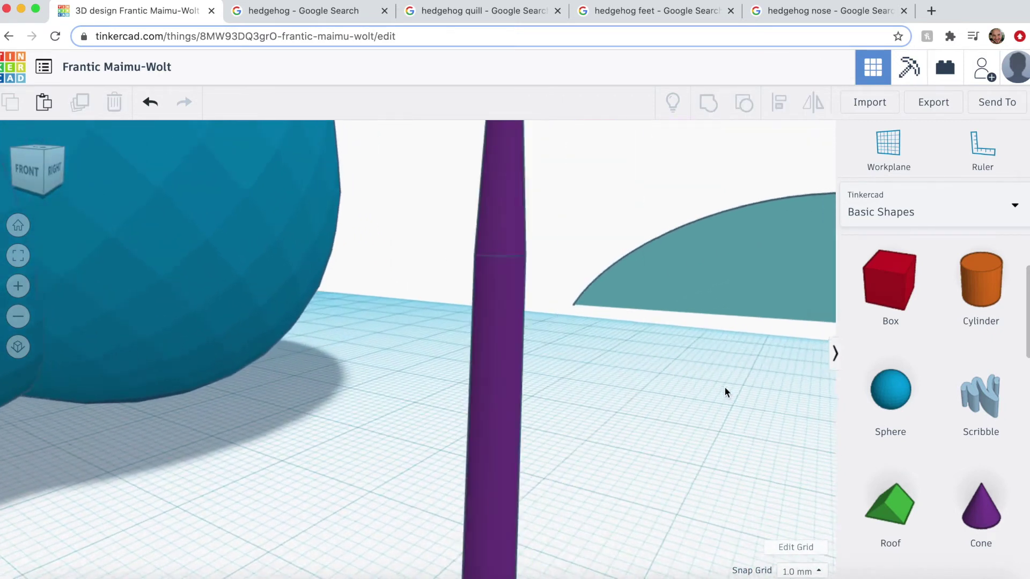
pyautogui.moveTo(724, 387); pyautogui.dragTo(718, 412, button='right')
# Step: Set the tip cone's base to 0.6 by 0.6 mm
pyautogui.click(483, 482)
pyautogui.click(571, 443)
pyautogui.click(487, 445)
pyautogui.keyDown('shift'); pyautogui.click(487, 479); pyautogui.keyUp('shift')
pyautogui.scroll(-3, 468, 412)
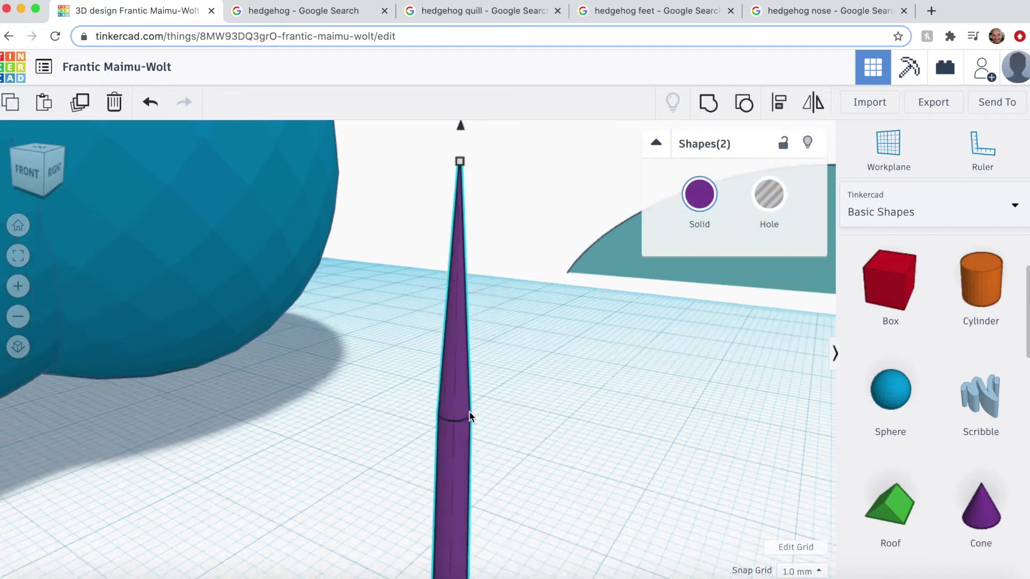
pyautogui.scroll(-2, 461, 407)
pyautogui.click(445, 374)
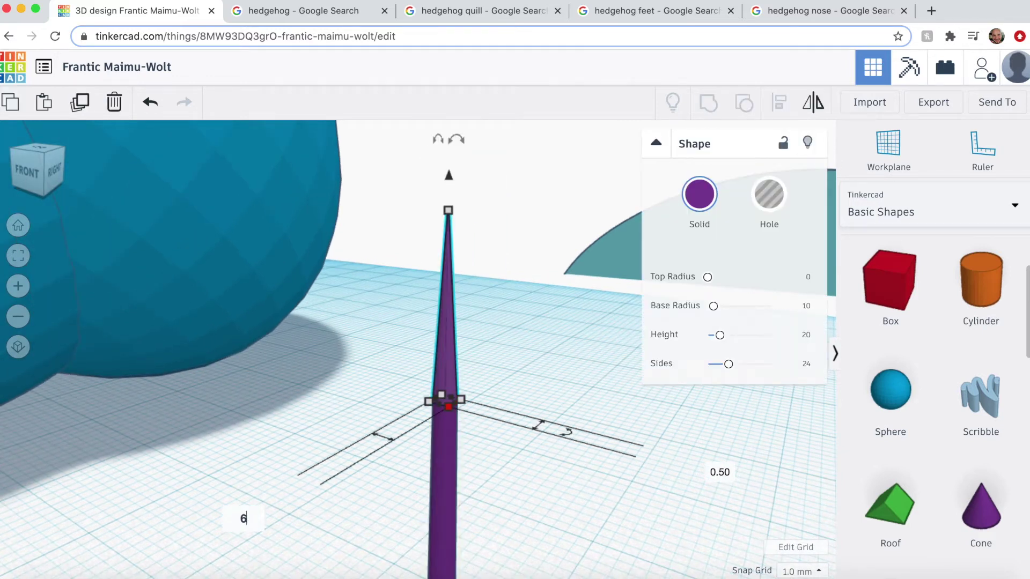
pyautogui.click(510, 450)
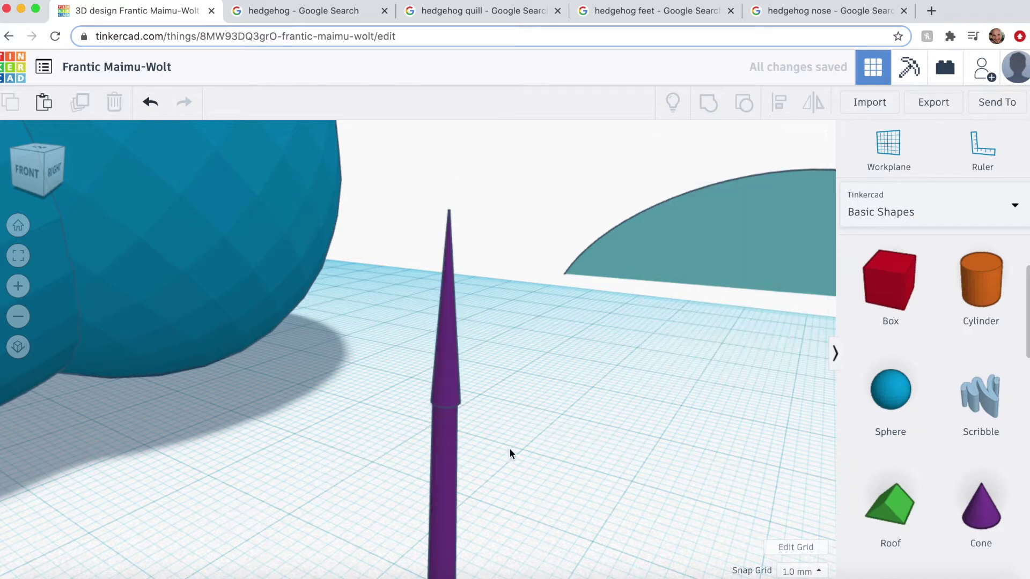
# Step: Center the widened tip cone on the shaft and inspect the joint between them
pyautogui.click(449, 443)
pyautogui.keyDown('shift'); pyautogui.click(451, 368); pyautogui.keyUp('shift')
pyautogui.click(779, 110)
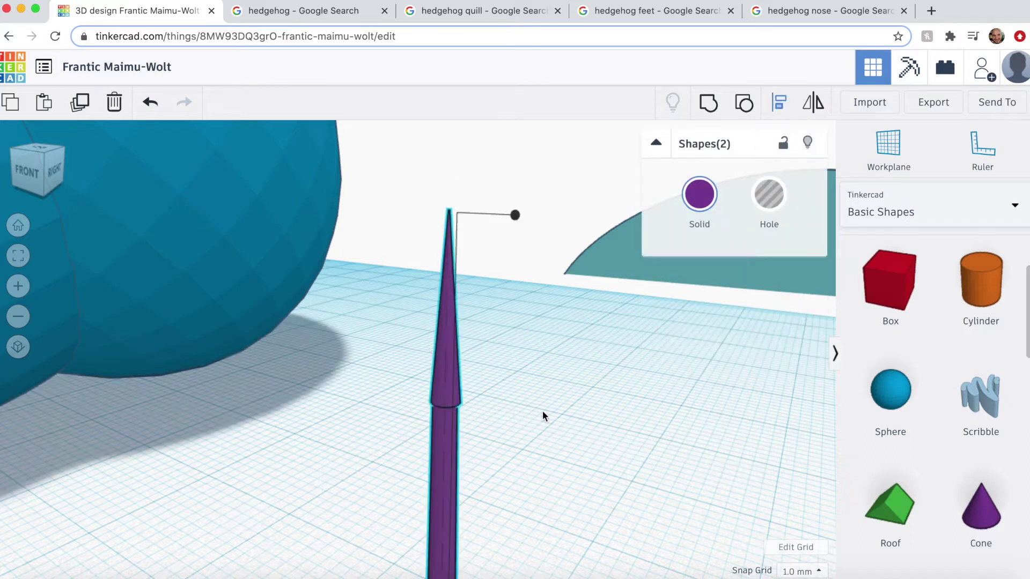
pyautogui.scroll(-3, 543, 410)
pyautogui.click(401, 552)
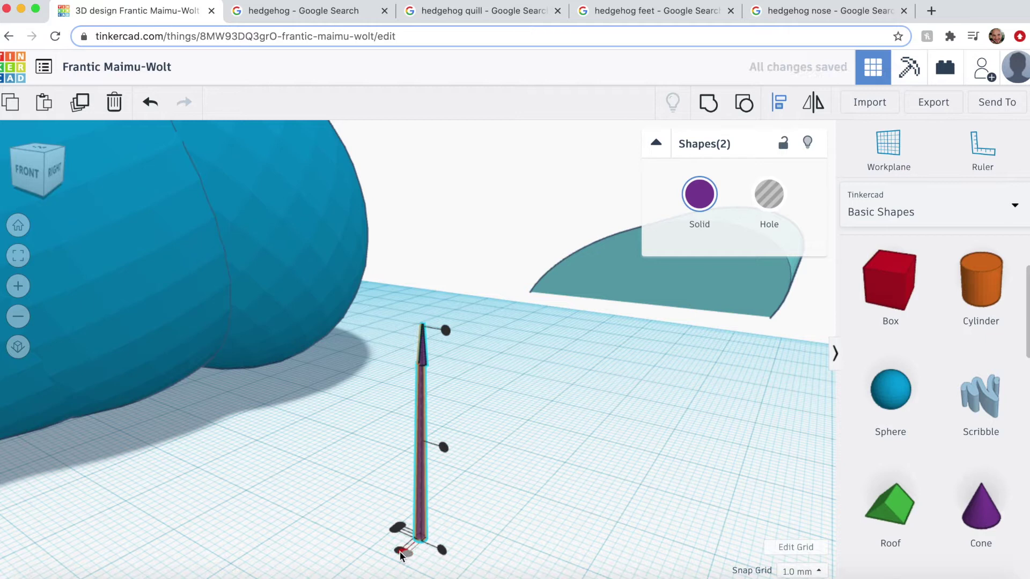
pyautogui.scroll(5, 427, 352)
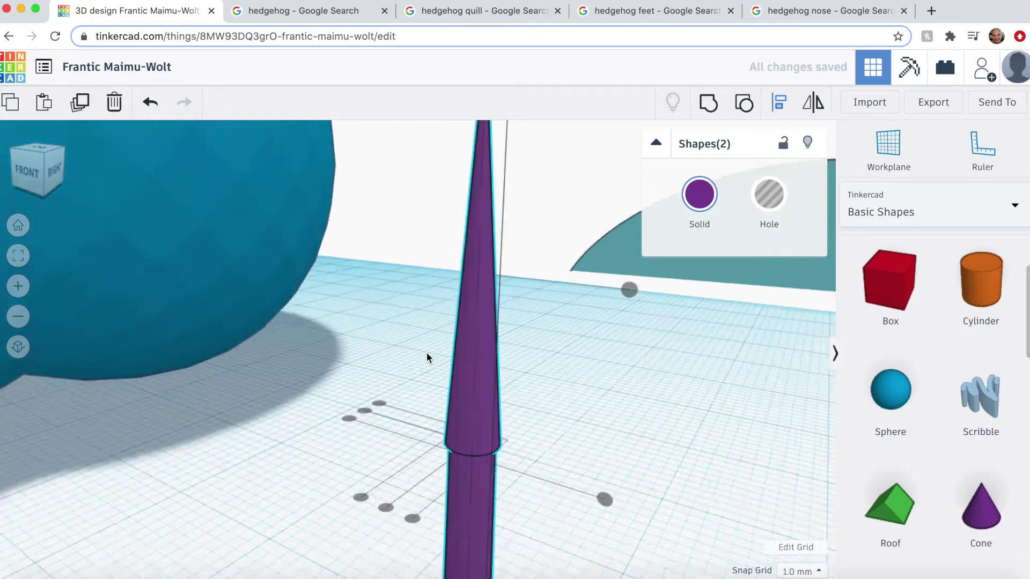
pyautogui.scroll(-5, 520, 421)
pyautogui.scroll(3, 492, 412)
pyautogui.scroll(2, 492, 416)
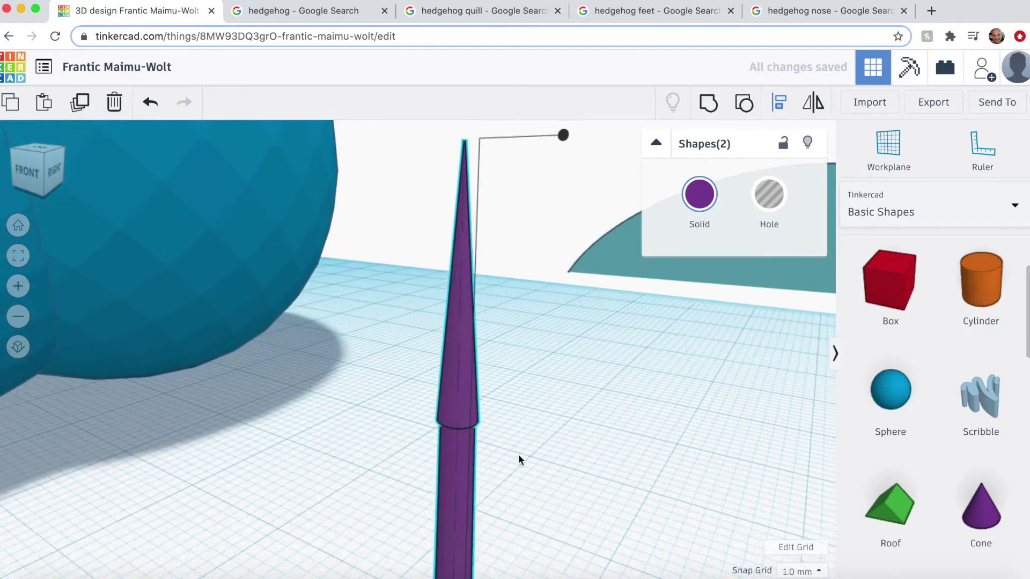
# Step: Narrow the tip cone's base so it fits flush with the top of the shaft
pyautogui.click(465, 432)
pyautogui.scroll(-2, 293, 486)
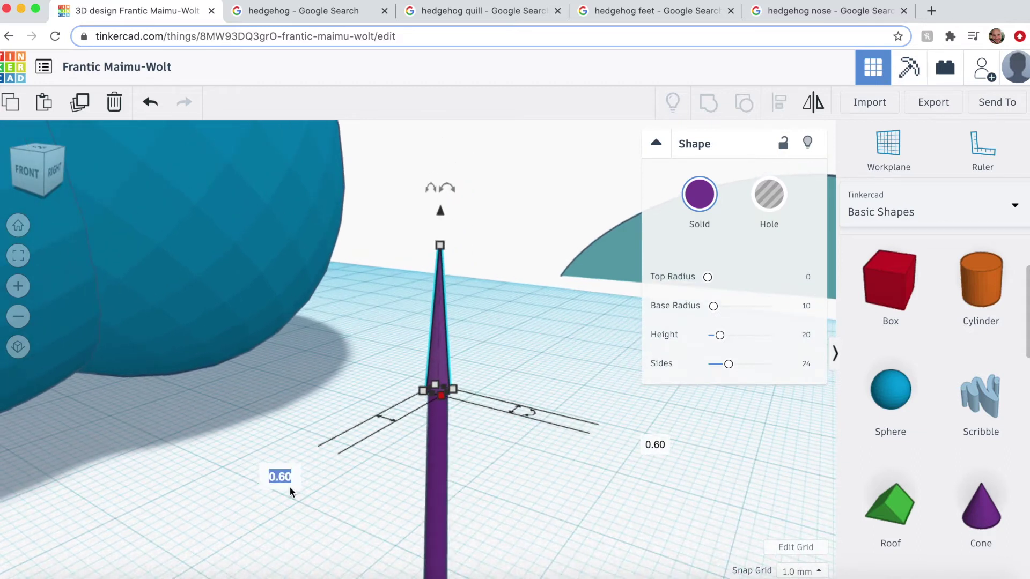
pyautogui.moveTo(307, 493); pyautogui.dragTo(464, 370)
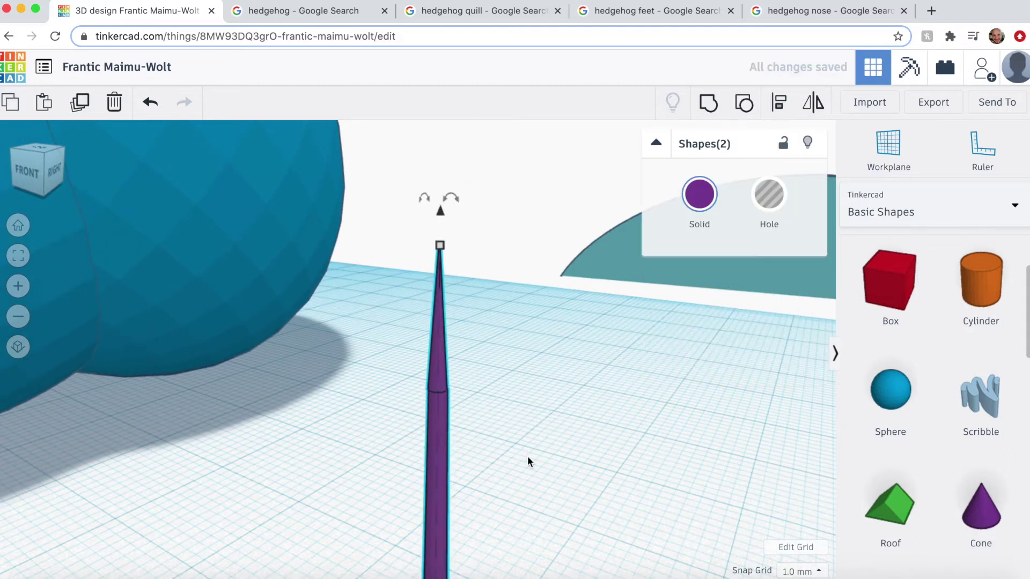
# Step: Center the tip and shaft on each other and group them into one quill
pyautogui.moveTo(527, 457); pyautogui.dragTo(538, 279, button='middle')
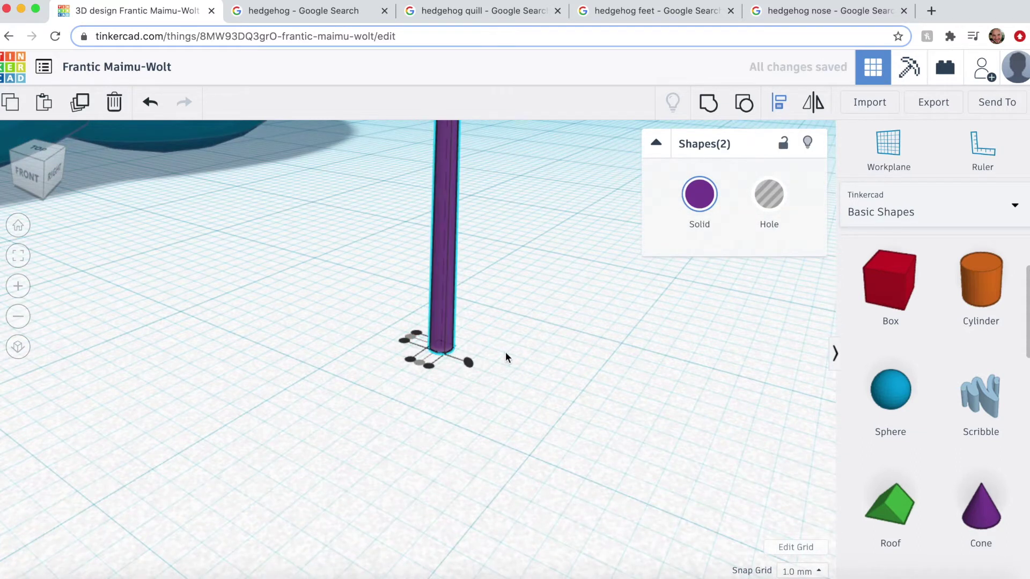
pyautogui.scroll(-5, 507, 353)
pyautogui.click(709, 103)
pyautogui.moveTo(412, 371); pyautogui.dragTo(458, 371, button='right')
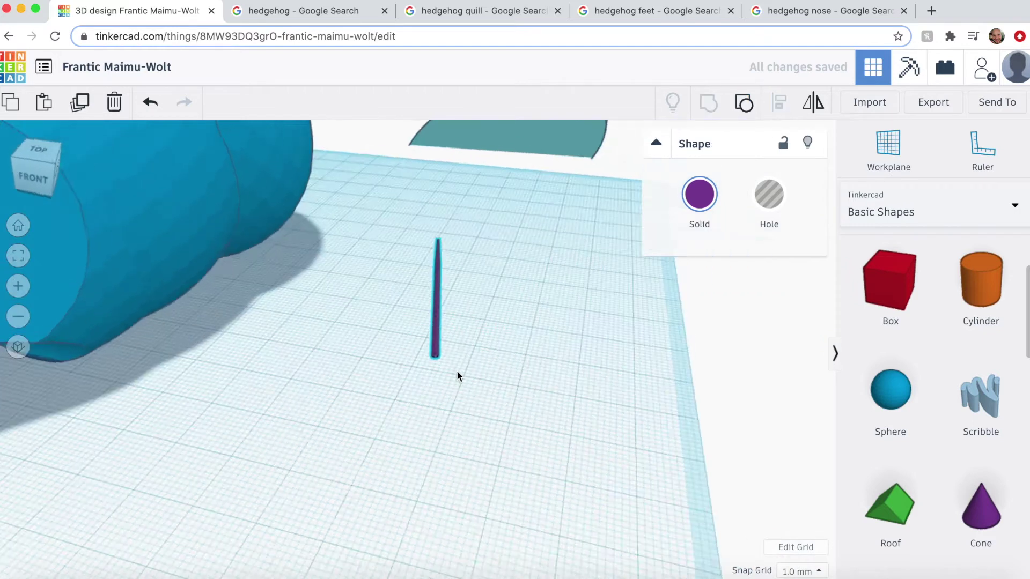
# Step: Stretch the quill to 35 mm tall and compare its size with the hedgehog body
pyautogui.scroll(-5, 456, 370)
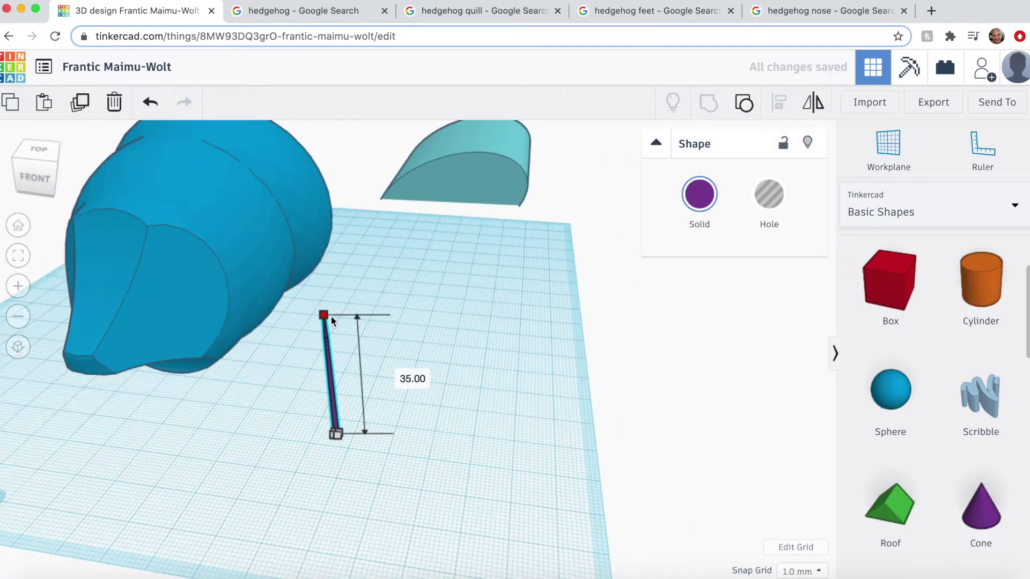
pyautogui.click(298, 451)
pyautogui.moveTo(298, 451); pyautogui.dragTo(536, 436, button='right')
pyautogui.moveTo(560, 391); pyautogui.dragTo(440, 365, button='right')
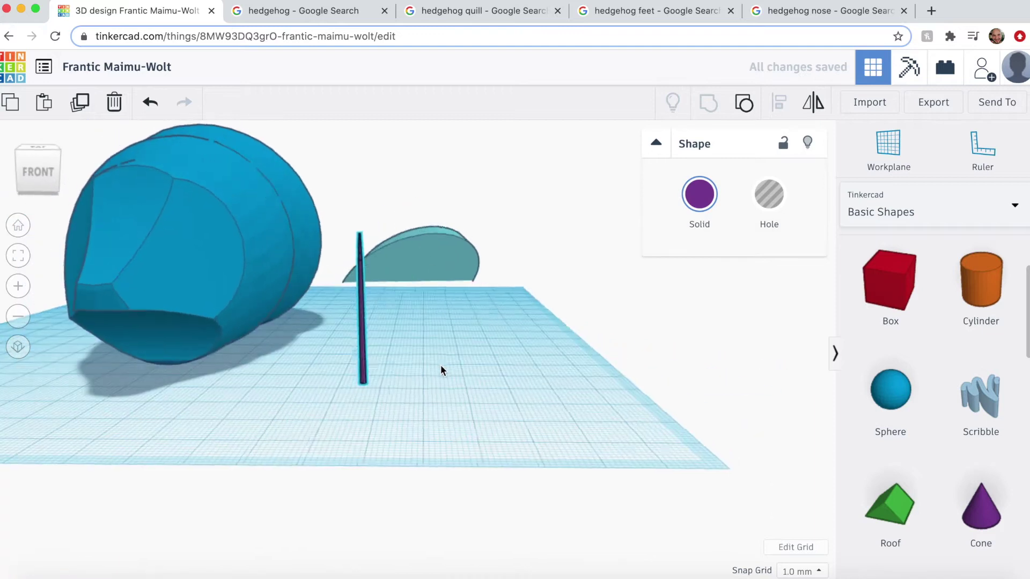
pyautogui.moveTo(441, 364); pyautogui.dragTo(509, 429, button='middle')
# Step: Examine the ABC News close-up of a hedgehog's face for how the quills lean, and return to the design
pyautogui.click(355, 9)
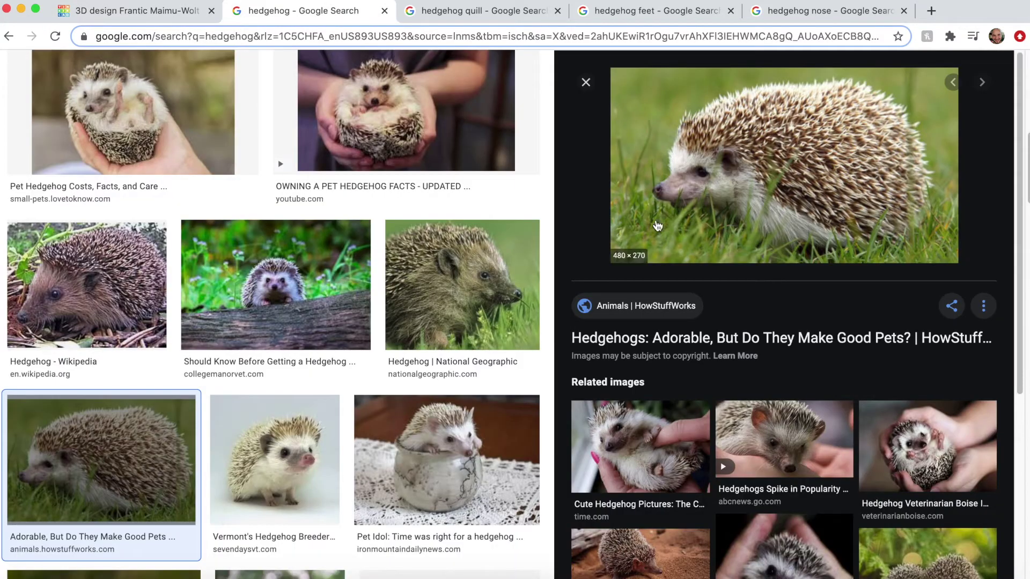
pyautogui.click(736, 402)
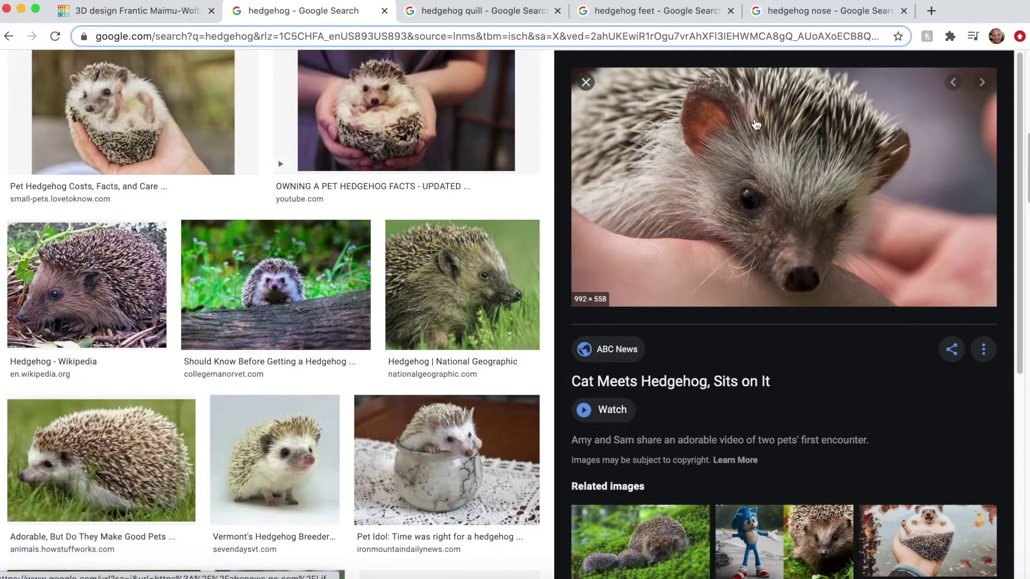
pyautogui.click(178, 10)
# Step: Move the quill beside the snout, lift it above the workplane and tilt it backward
pyautogui.moveTo(354, 507); pyautogui.dragTo(416, 528, button='right')
pyautogui.moveTo(516, 448); pyautogui.dragTo(309, 530)
pyautogui.moveTo(279, 335); pyautogui.dragTo(256, 158)
pyautogui.moveTo(376, 399); pyautogui.dragTo(552, 429, button='right')
pyautogui.moveTo(597, 181); pyautogui.dragTo(478, 121)
pyautogui.moveTo(512, 314); pyautogui.dragTo(507, 314)
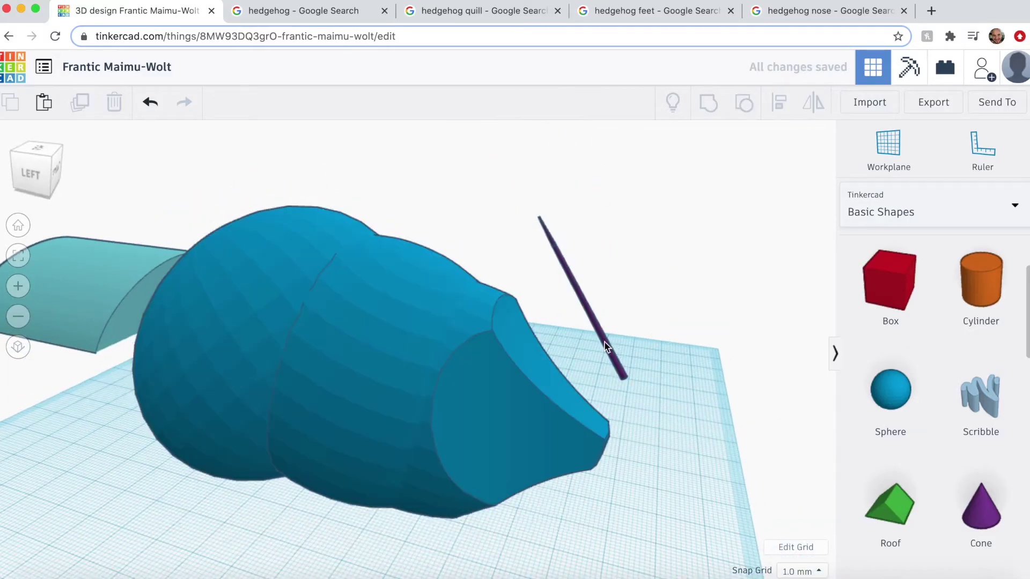
# Step: Place the quill on top of the head behind the snout, scale it down proportionally and fine-tune its tilt
pyautogui.moveTo(608, 346); pyautogui.dragTo(505, 338)
pyautogui.moveTo(625, 322); pyautogui.dragTo(622, 343, button='right')
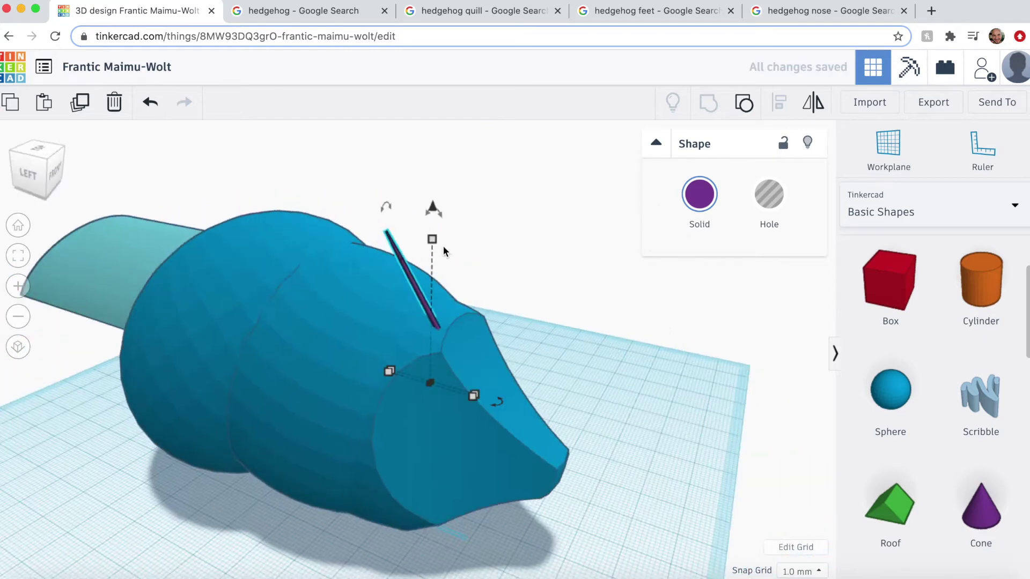
pyautogui.keyDown('shift'); pyautogui.moveTo(433, 239); pyautogui.dragTo(431, 272); pyautogui.keyUp('shift')
pyautogui.moveTo(505, 298); pyautogui.dragTo(451, 303, button='right')
pyautogui.moveTo(342, 270); pyautogui.dragTo(366, 276)
pyautogui.moveTo(375, 208); pyautogui.dragTo(391, 176)
pyautogui.moveTo(381, 327); pyautogui.dragTo(368, 323)
pyautogui.moveTo(606, 333)
pyautogui.mouseDown(button='right')
pyautogui.moveTo(520, 332)
pyautogui.moveTo(604, 325)
pyautogui.mouseUp(button='right')
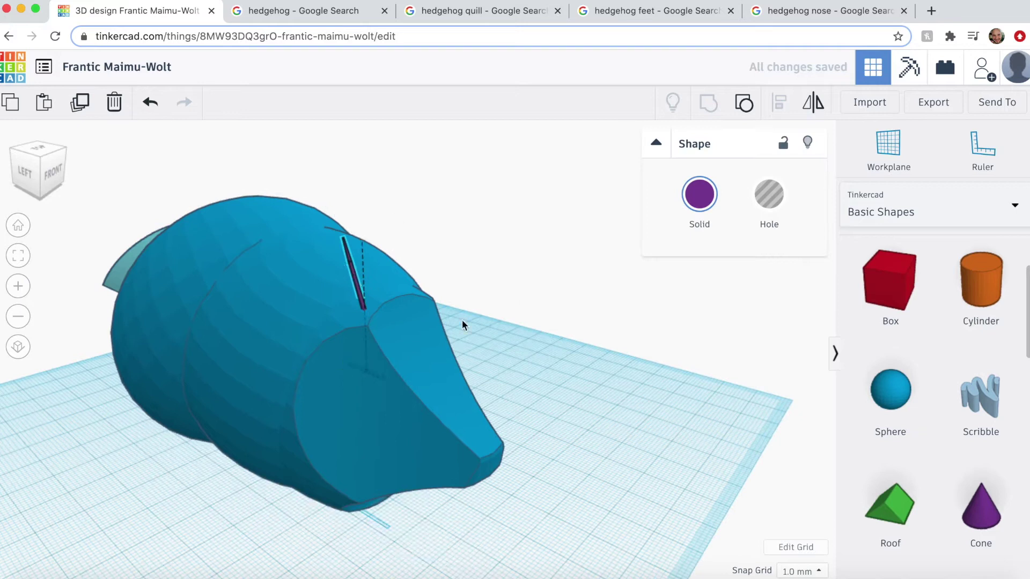
# Step: Move the tilted quill off the body to an empty area of the workplane and lower it to 0 mm elevation
pyautogui.moveTo(360, 295); pyautogui.dragTo(591, 312)
pyautogui.moveTo(612, 229); pyautogui.dragTo(602, 407)
pyautogui.moveTo(591, 520); pyautogui.dragTo(637, 432)
pyautogui.moveTo(637, 342); pyautogui.dragTo(633, 360)
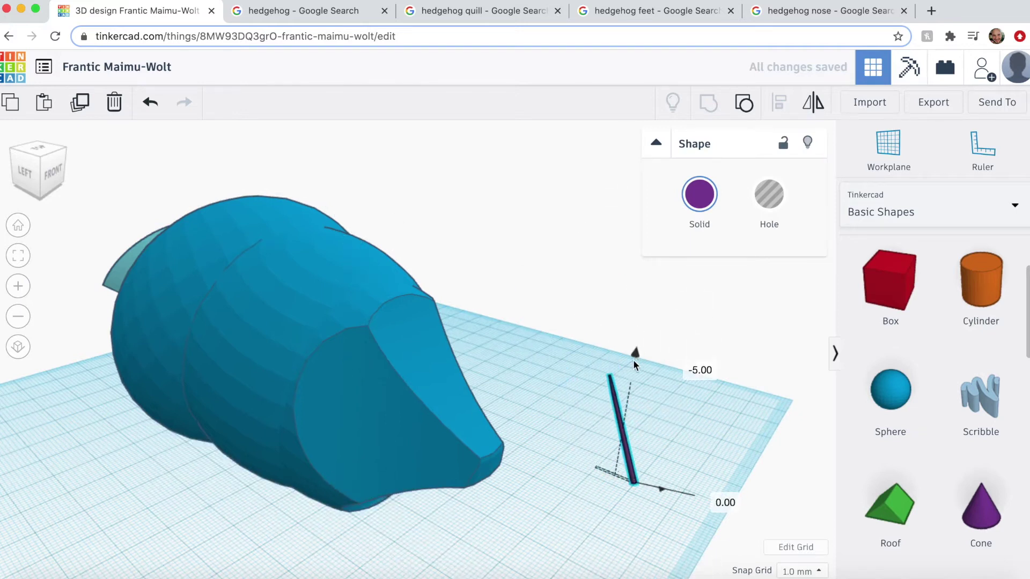
# Step: Duplicate the quill repeatedly with a one-step offset to build a straight, closely spaced row
pyautogui.press('super+d')
pyautogui.press('Down')
pyautogui.hotkey('ctrl', 'd')
pyautogui.hotkey('ctrl', 'd')
pyautogui.hotkey('ctrl', 'd')
pyautogui.hotkey('ctrl', 'd')
pyautogui.hotkey('ctrl', 'd')
pyautogui.hotkey('ctrl', 'd')
pyautogui.hotkey('ctrl', 'd')
pyautogui.hotkey('ctrl', 'd')
pyautogui.hotkey('ctrl', 'd')
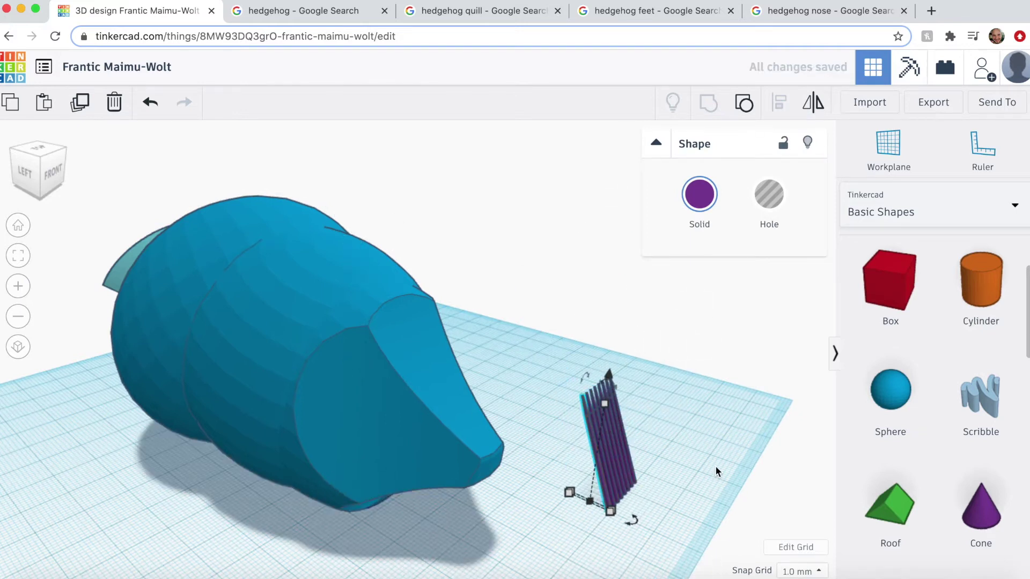
# Step: Duplicate the quills in larger offset sets to extend them into a longer block
pyautogui.moveTo(716, 471); pyautogui.dragTo(672, 569, button='right')
pyautogui.press('super+d')
pyautogui.press('Down')
pyautogui.press('super+d')
pyautogui.press('super+d')
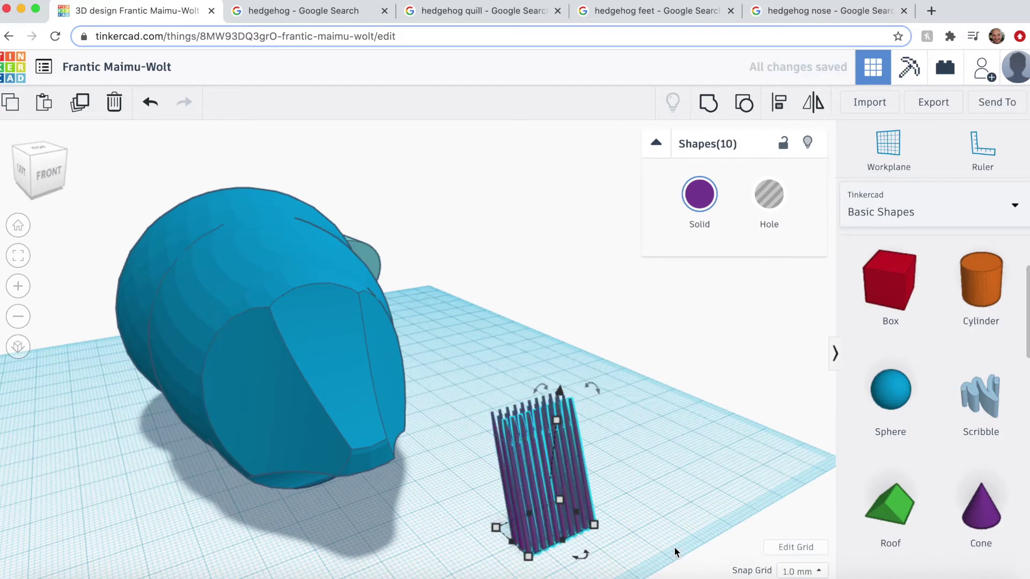
# Step: Pick mixed sets of quills from the block and rotate them so they point in different directions
pyautogui.click(669, 495)
pyautogui.moveTo(668, 493); pyautogui.dragTo(606, 388, button='right')
pyautogui.moveTo(487, 379); pyautogui.dragTo(534, 513)
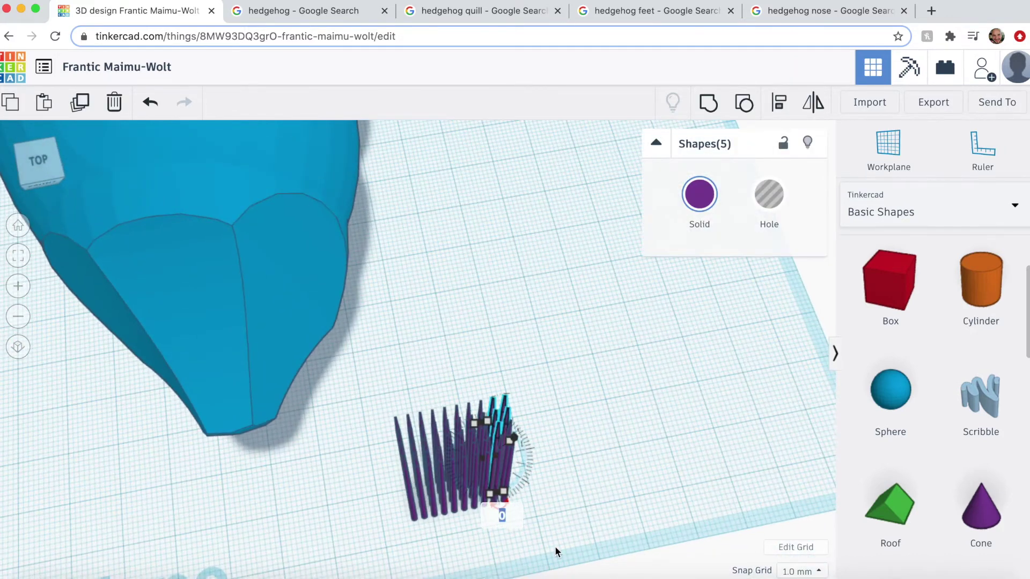
pyautogui.moveTo(555, 549); pyautogui.dragTo(541, 450, button='right')
pyautogui.moveTo(561, 438); pyautogui.dragTo(525, 298)
pyautogui.moveTo(471, 465); pyautogui.dragTo(451, 467)
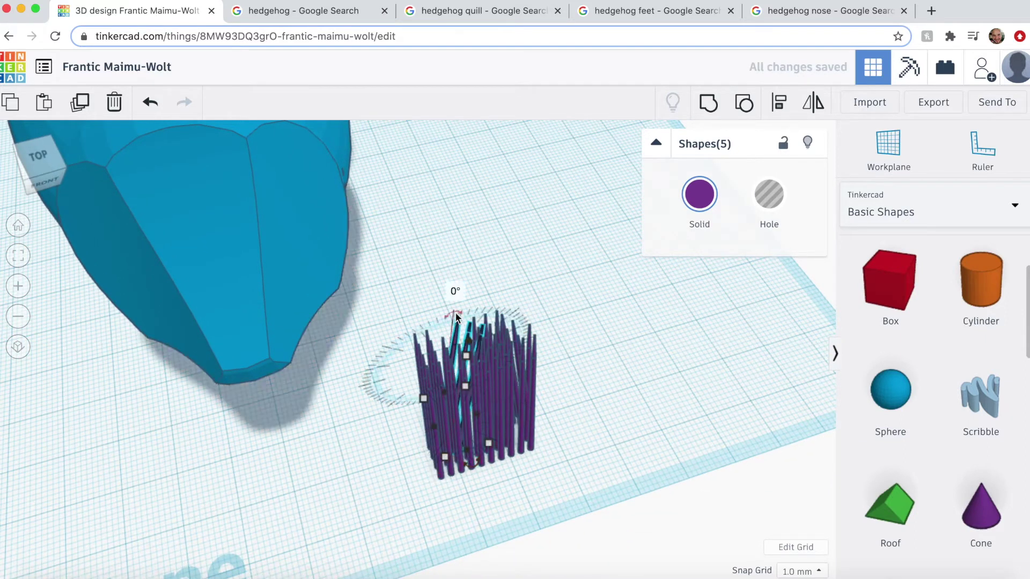
# Step: Tilt further mixed sets of five quills sideways, one of them by 15°, to break up the parallel rows
pyautogui.moveTo(457, 317); pyautogui.dragTo(412, 322)
pyautogui.moveTo(524, 503); pyautogui.dragTo(578, 440, button='right')
pyautogui.moveTo(552, 225); pyautogui.dragTo(574, 224)
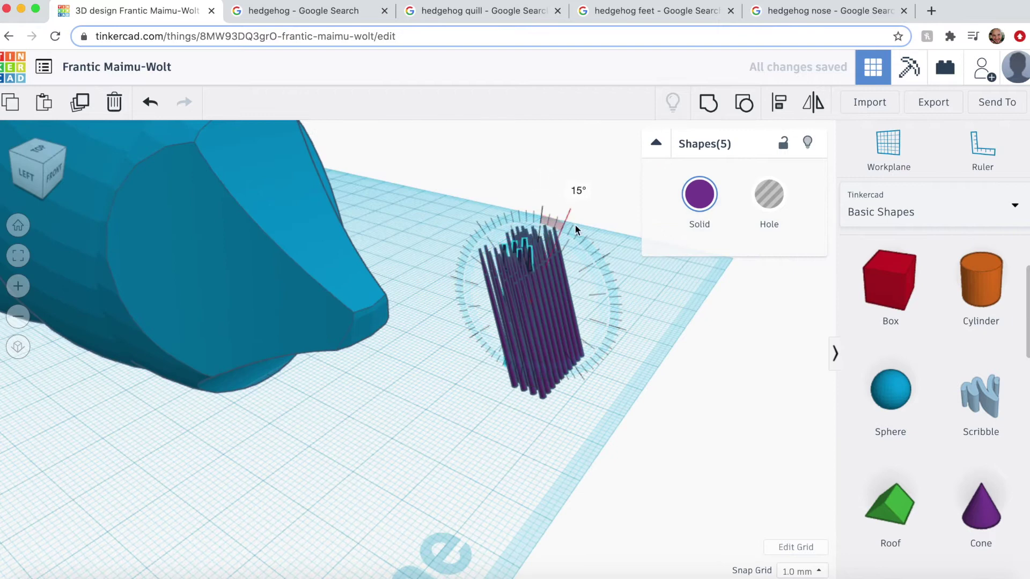
# Step: Select three separate quills across the block, tilt them sideways and turn them about the vertical axis
pyautogui.click(525, 340)
pyautogui.click(560, 345)
pyautogui.click(513, 339)
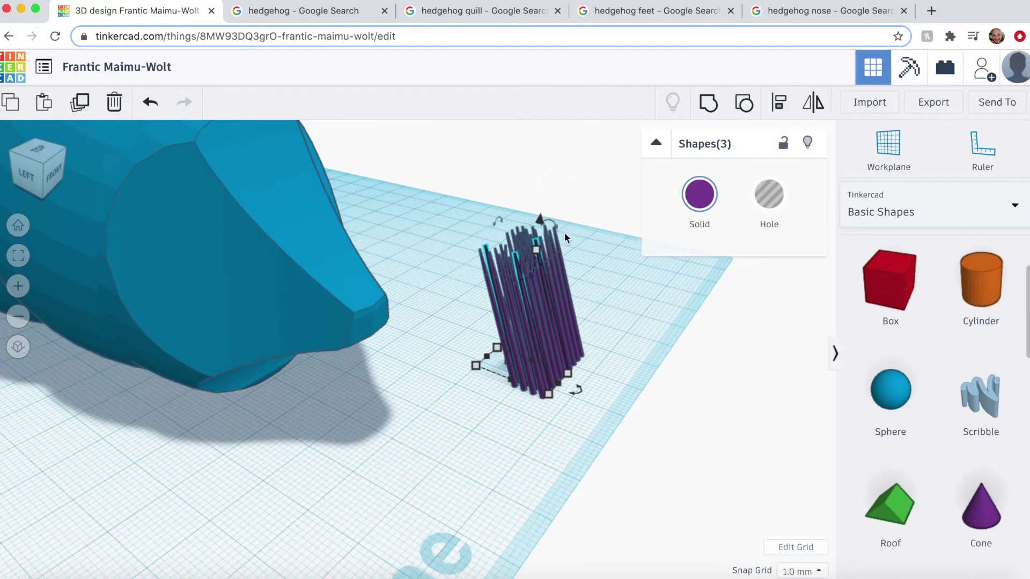
pyautogui.moveTo(552, 225); pyautogui.dragTo(580, 238)
pyautogui.moveTo(557, 385); pyautogui.dragTo(584, 379)
# Step: Select four quills on the near side of the block, turn them about the vertical axis and adjust their tilt
pyautogui.moveTo(618, 375); pyautogui.dragTo(541, 394, button='right')
pyautogui.click(539, 452)
pyautogui.moveTo(499, 464); pyautogui.dragTo(495, 460)
pyautogui.moveTo(515, 502); pyautogui.dragTo(464, 505)
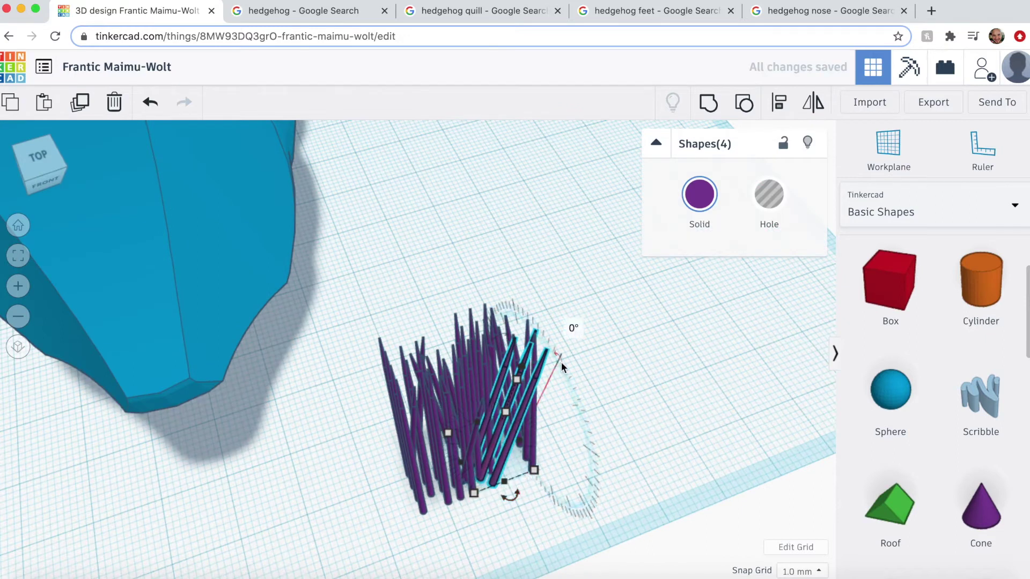
pyautogui.moveTo(561, 360); pyautogui.dragTo(545, 335)
pyautogui.moveTo(486, 315); pyautogui.dragTo(476, 318)
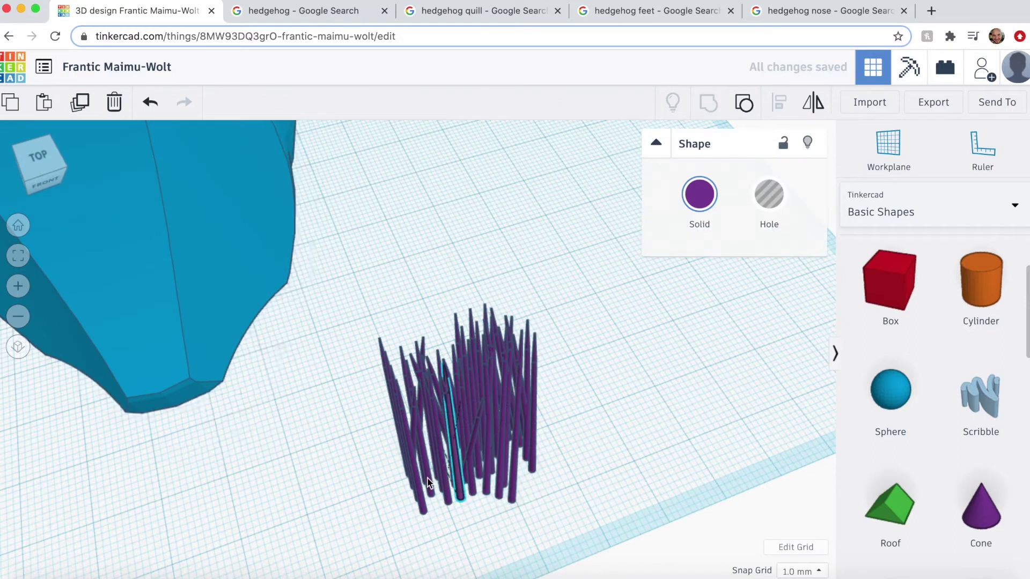
# Step: Turn another three scattered quills about the vertical axis so they cross their neighbours
pyautogui.keyDown('shift'); pyautogui.click(427, 474); pyautogui.keyUp('shift')
pyautogui.keyDown('shift'); pyautogui.click(487, 455); pyautogui.keyUp('shift')
pyautogui.moveTo(467, 516); pyautogui.dragTo(397, 529)
pyautogui.click(580, 451)
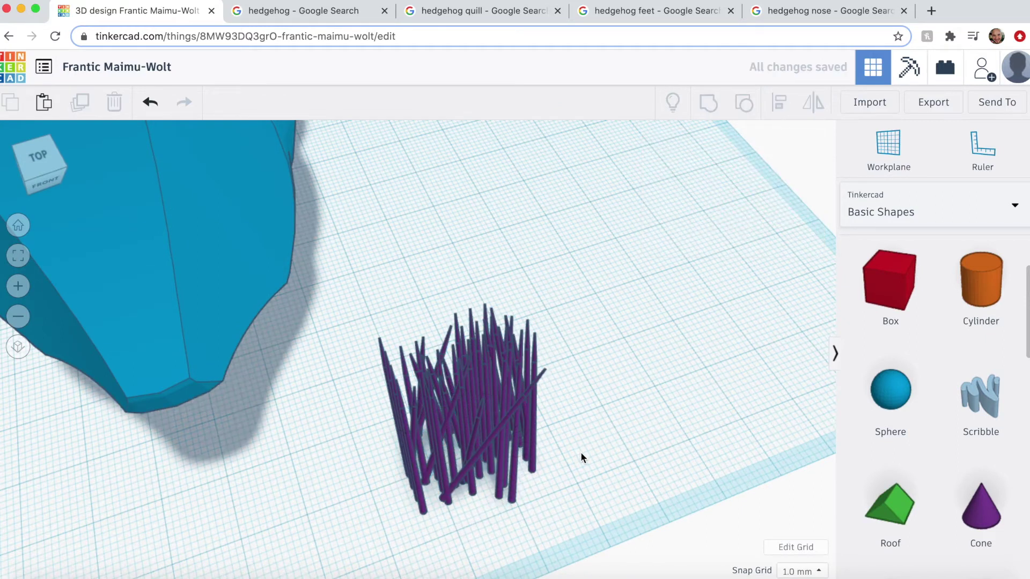
# Step: Select five quills along the bundle's near edge, turn them about the vertical axis and tilt them in two directions
pyautogui.moveTo(580, 452); pyautogui.dragTo(633, 416, button='right')
pyautogui.click(472, 413)
pyautogui.click(498, 452)
pyautogui.moveTo(497, 452); pyautogui.dragTo(471, 410)
pyautogui.moveTo(531, 443); pyautogui.dragTo(466, 453)
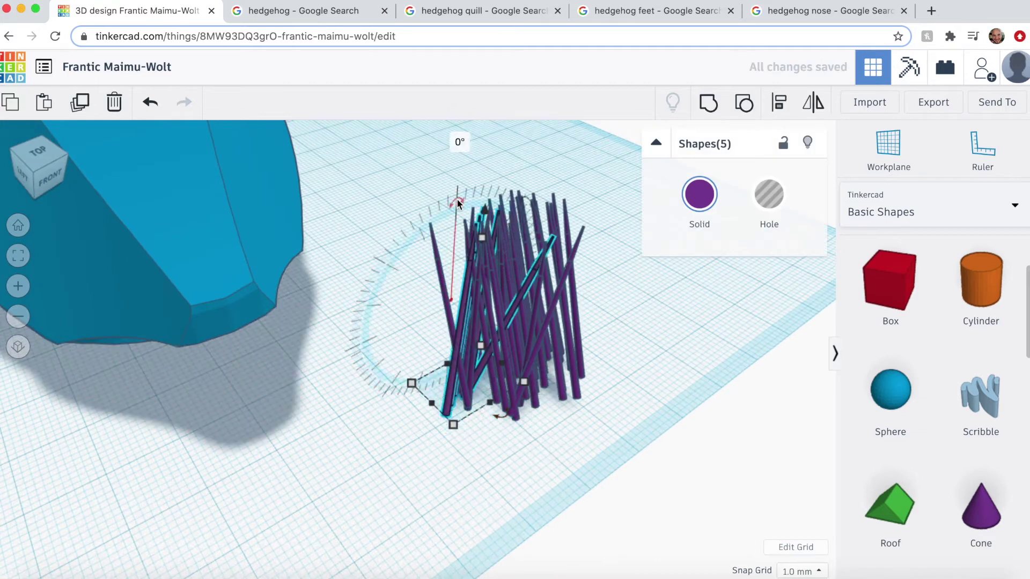
pyautogui.moveTo(460, 203); pyautogui.dragTo(436, 196)
pyautogui.moveTo(511, 200); pyautogui.dragTo(481, 182)
# Step: Turn two more mixed sets of quills about the vertical axis, rotating the set of four by -55°
pyautogui.click(528, 320)
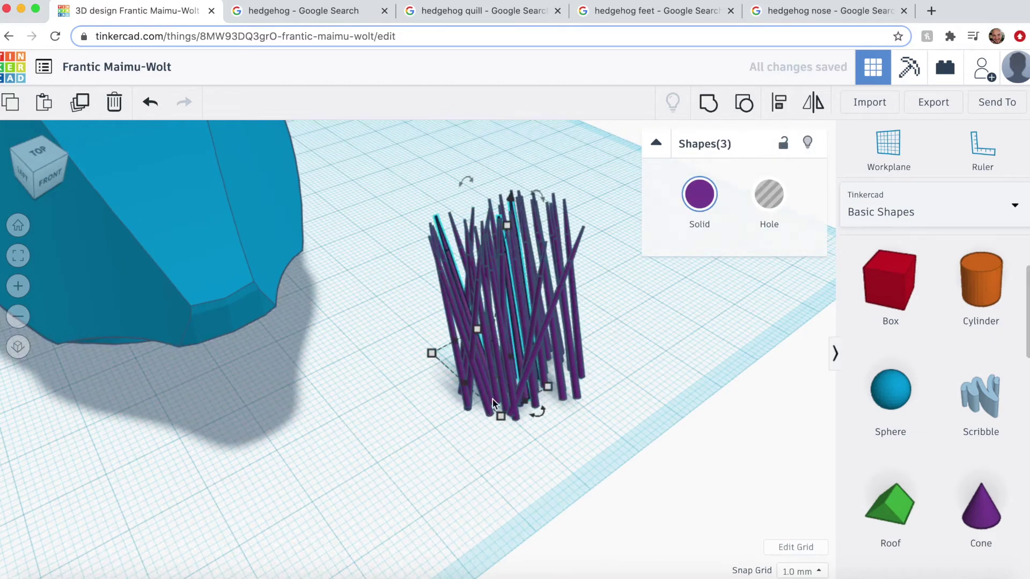
pyautogui.moveTo(538, 412); pyautogui.dragTo(501, 424)
pyautogui.click(559, 381)
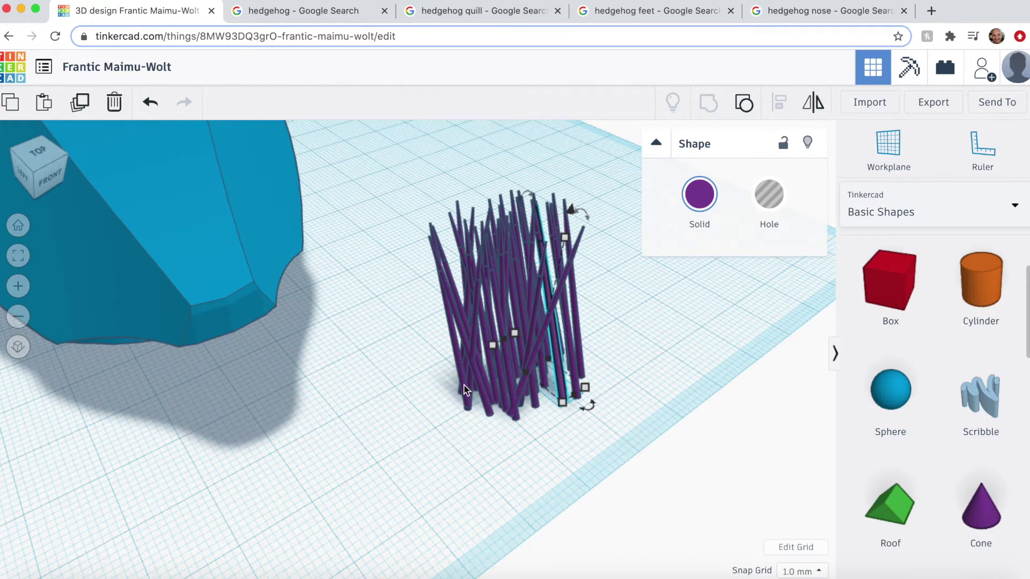
pyautogui.keyDown('shift'); pyautogui.click(484, 404); pyautogui.keyUp('shift')
pyautogui.keyDown('shift'); pyautogui.click(577, 386); pyautogui.keyUp('shift')
pyautogui.moveTo(559, 430); pyautogui.dragTo(646, 375)
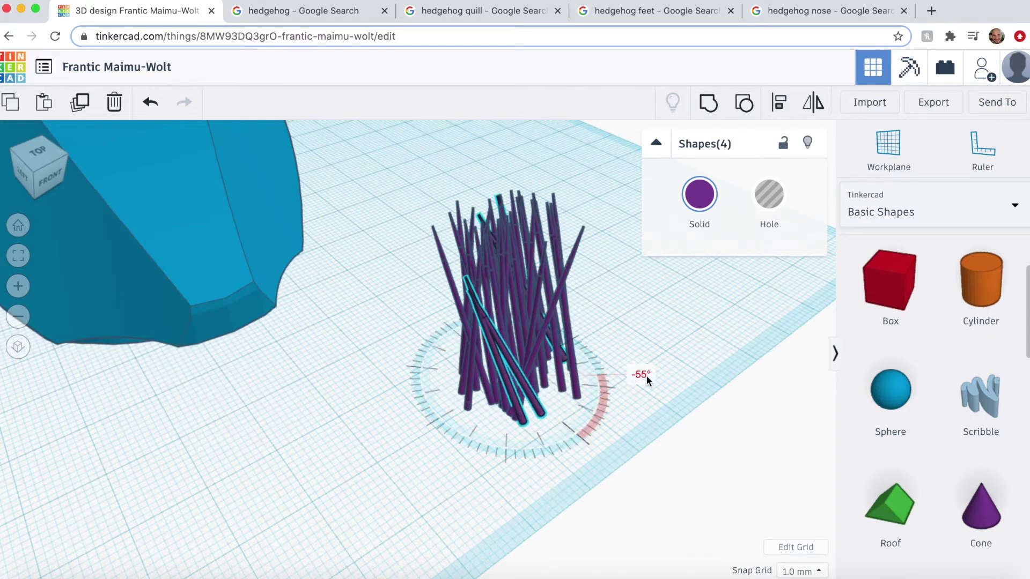
# Step: Select three quills on the opposite side of the bundle and rotate them 35° about the vertical axis
pyautogui.moveTo(646, 376); pyautogui.dragTo(585, 401, button='right')
pyautogui.click(441, 349)
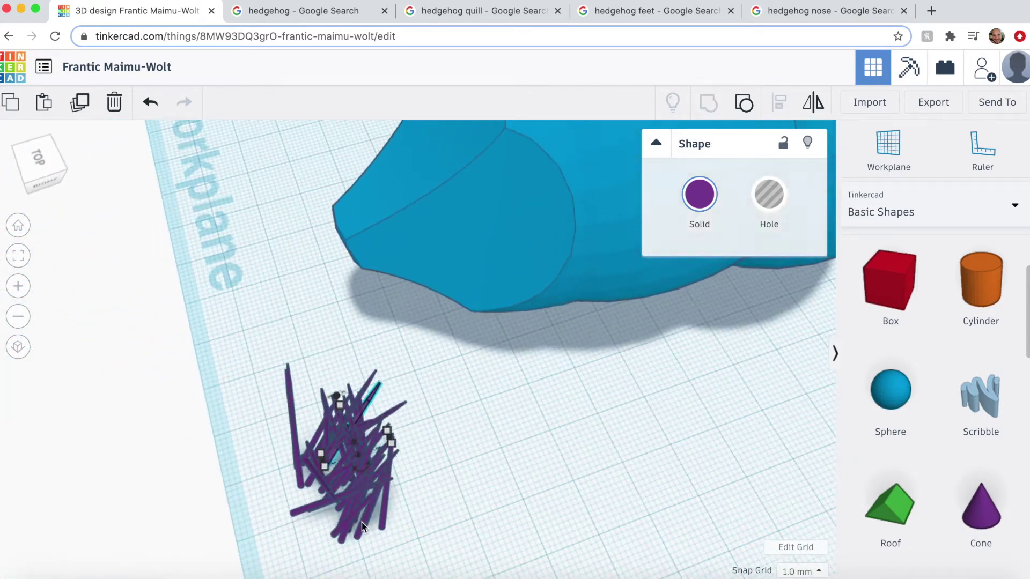
pyautogui.keyDown('shift'); pyautogui.click(386, 485); pyautogui.keyUp('shift')
pyautogui.moveTo(382, 543); pyautogui.dragTo(426, 527)
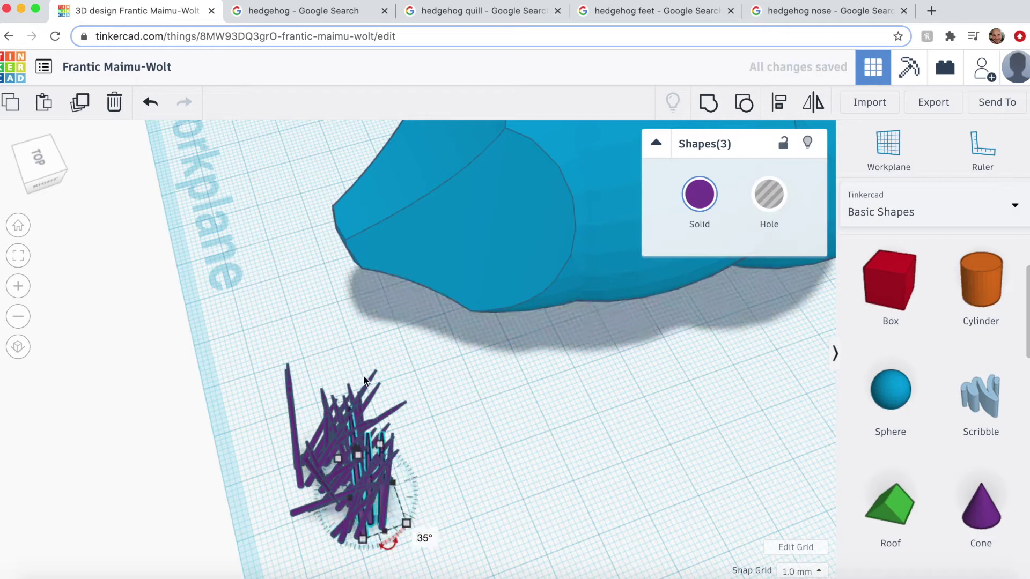
# Step: Turn two crossing quills about the vertical axis, duplicate them and tilt the copies
pyautogui.moveTo(362, 375)
pyautogui.mouseDown(button='right')
pyautogui.moveTo(336, 265)
pyautogui.moveTo(356, 226)
pyautogui.moveTo(777, 476)
pyautogui.moveTo(580, 379)
pyautogui.moveTo(365, 374)
pyautogui.mouseUp(button='right')
pyautogui.scroll(3, 365, 375)
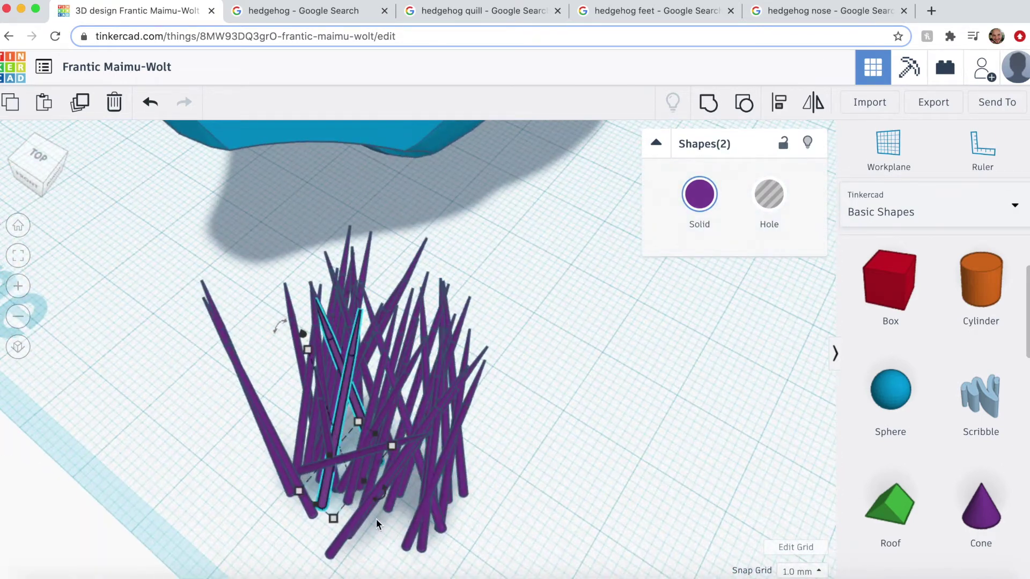
pyautogui.moveTo(382, 496); pyautogui.dragTo(427, 427)
pyautogui.press('super+d')
pyautogui.moveTo(258, 282); pyautogui.dragTo(267, 226)
pyautogui.moveTo(267, 226); pyautogui.dragTo(627, 397, button='right')
# Step: Move the stray quills at the bundle's outer edge inward to fill gaps between the other quills
pyautogui.click(409, 500)
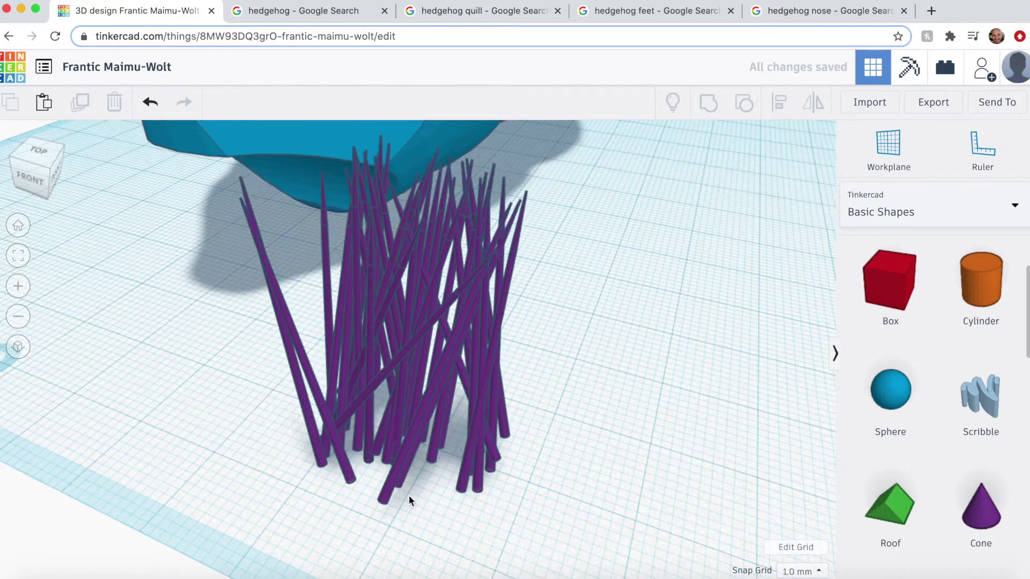
pyautogui.moveTo(385, 497); pyautogui.dragTo(419, 460)
pyautogui.moveTo(343, 459); pyautogui.dragTo(453, 452)
pyautogui.moveTo(314, 433); pyautogui.dragTo(448, 431)
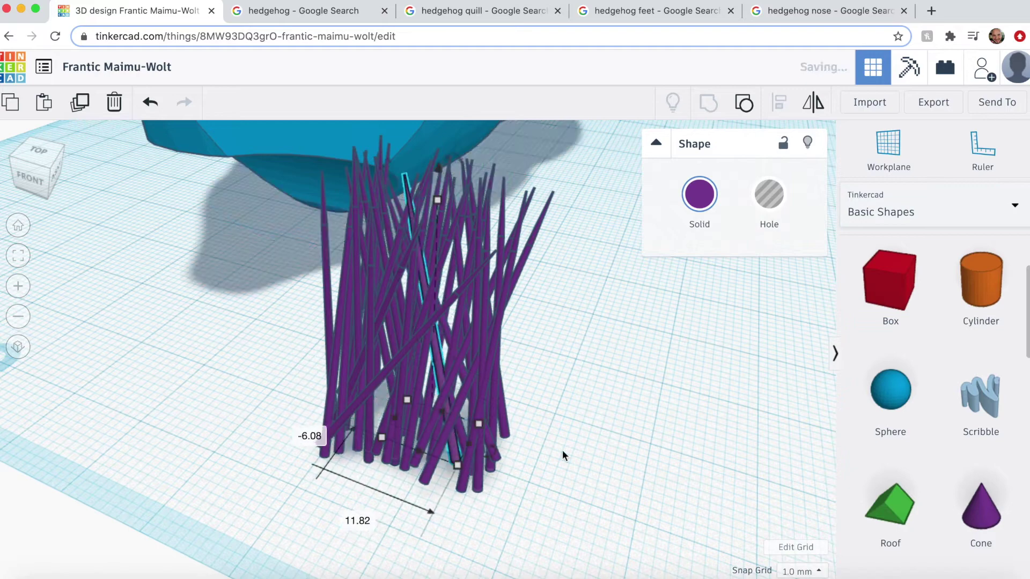
# Step: Working from below the workplane, shift individual quill bases closer to the bundle
pyautogui.moveTo(563, 456); pyautogui.dragTo(295, 422, button='right')
pyautogui.moveTo(337, 488); pyautogui.dragTo(598, 389, button='right')
pyautogui.click(598, 389)
pyautogui.moveTo(393, 474); pyautogui.dragTo(394, 410)
pyautogui.moveTo(441, 454); pyautogui.dragTo(414, 453)
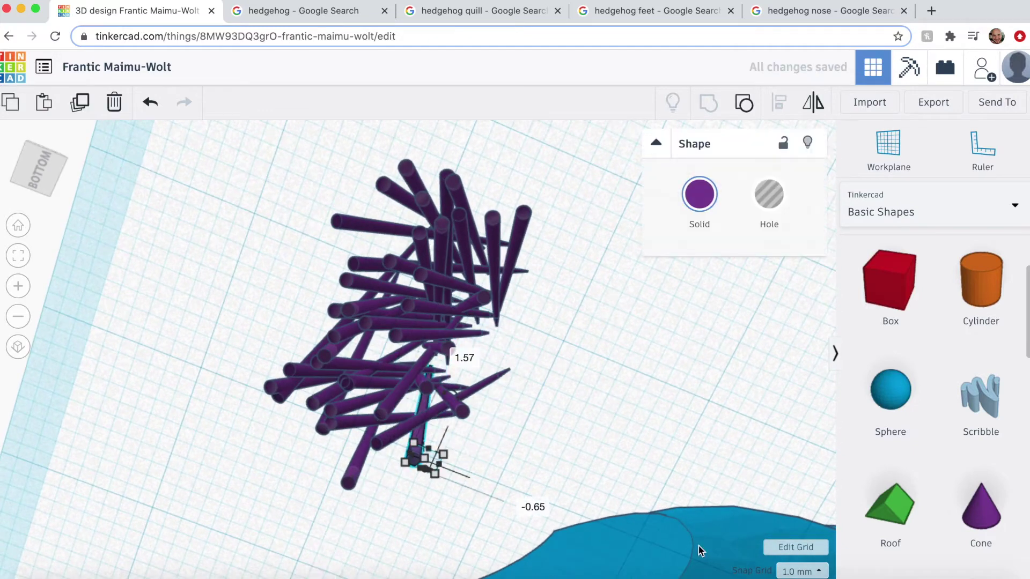
# Step: With the snap grid set to 0.1 mm, move and rotate single quills from below to pack their bases into a tight cluster
pyautogui.moveTo(351, 481); pyautogui.dragTo(358, 460)
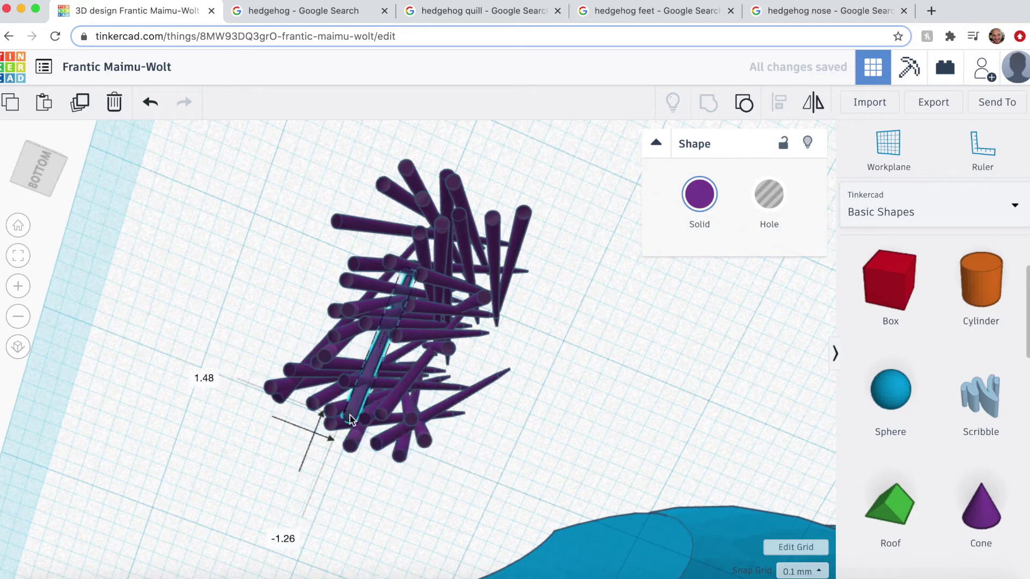
pyautogui.moveTo(349, 415); pyautogui.dragTo(427, 386)
pyautogui.moveTo(304, 378); pyautogui.dragTo(405, 402)
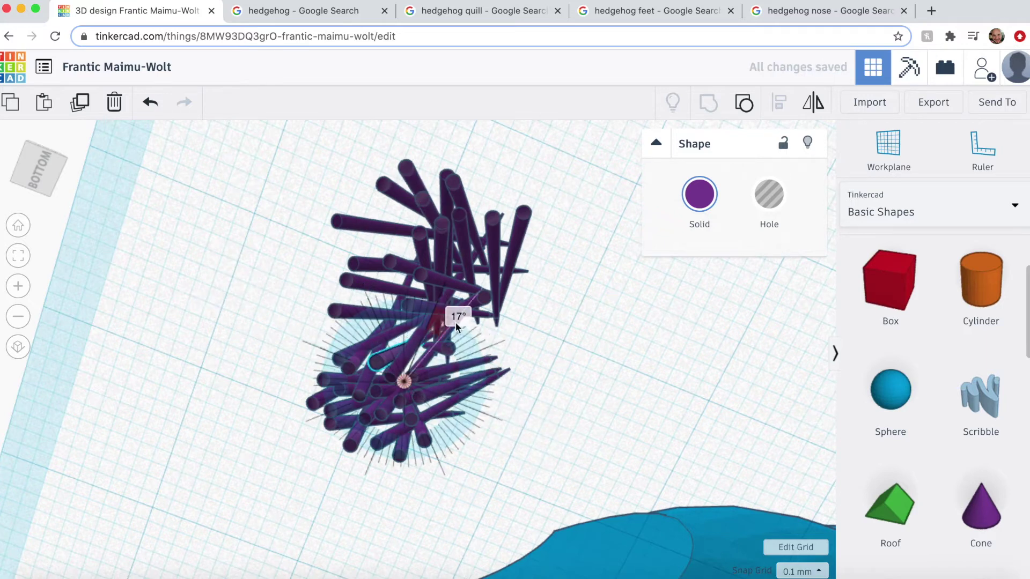
pyautogui.moveTo(455, 323); pyautogui.dragTo(457, 325)
pyautogui.moveTo(342, 314); pyautogui.dragTo(386, 355)
pyautogui.moveTo(375, 443); pyautogui.dragTo(390, 462)
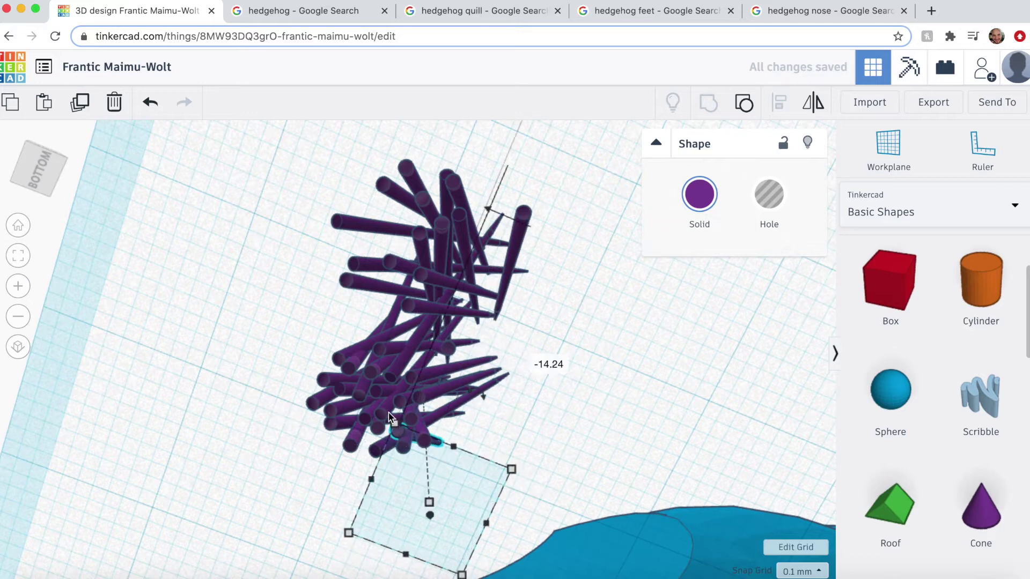
pyautogui.moveTo(390, 417); pyautogui.dragTo(409, 363)
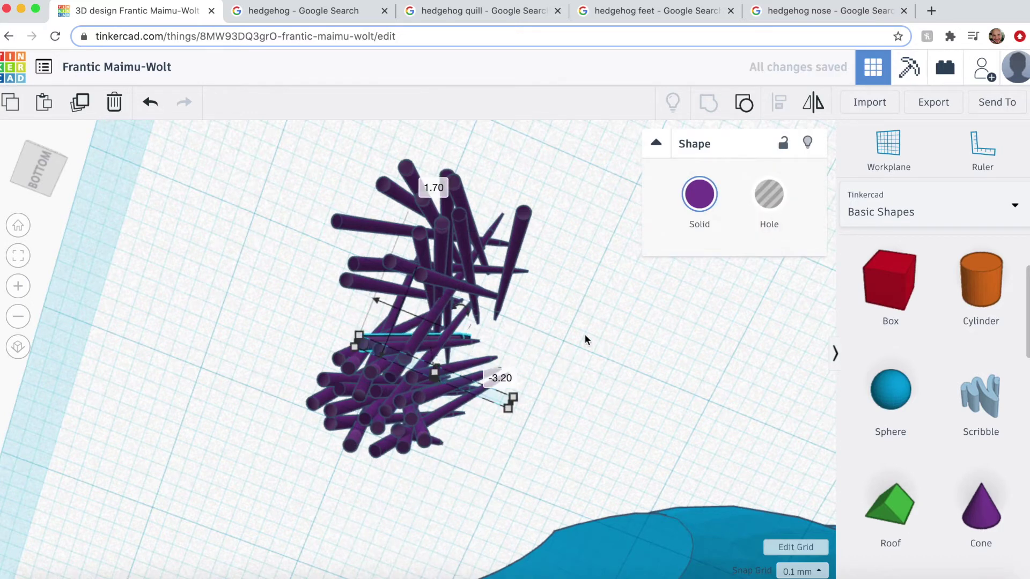
# Step: Select the 27 tightly packed quills and move them about 13.6 mm and 9.3 mm away from the loose ones
pyautogui.moveTo(584, 339); pyautogui.dragTo(496, 470, button='right')
pyautogui.click(496, 470)
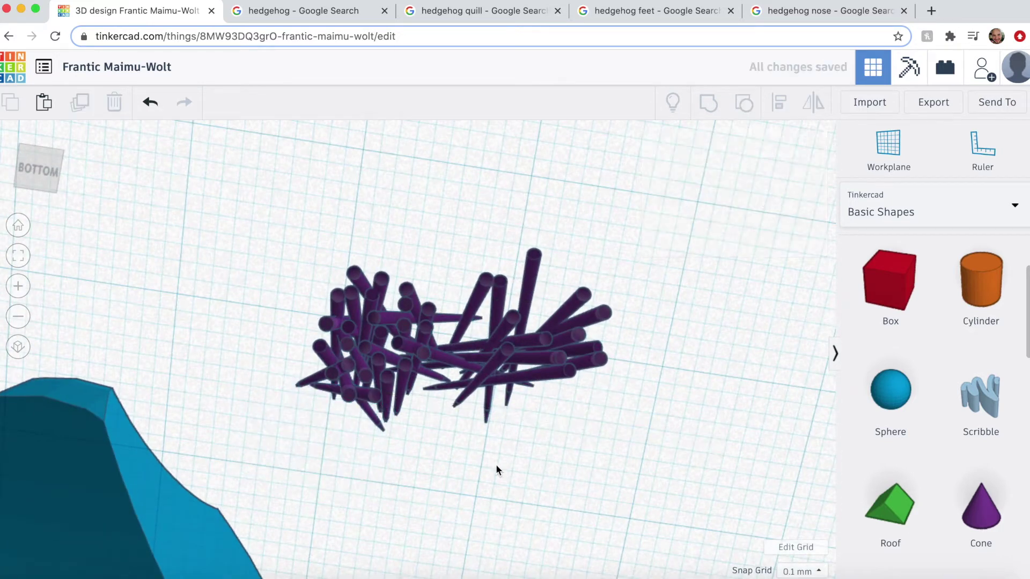
pyautogui.moveTo(529, 225); pyautogui.dragTo(483, 394, button='right')
pyautogui.moveTo(448, 385); pyautogui.dragTo(283, 476)
pyautogui.moveTo(363, 414); pyautogui.dragTo(123, 488)
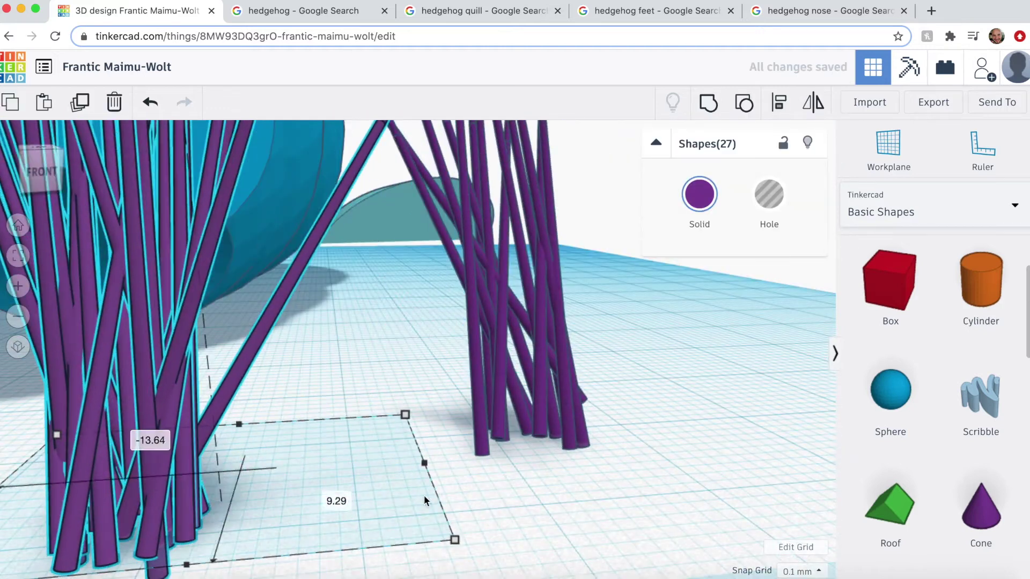
# Step: Stand the strongly leaning quill more upright and move it against the packed cluster
pyautogui.click(568, 478)
pyautogui.scroll(-5, 568, 478)
pyautogui.click(344, 298)
pyautogui.scroll(-3, 449, 409)
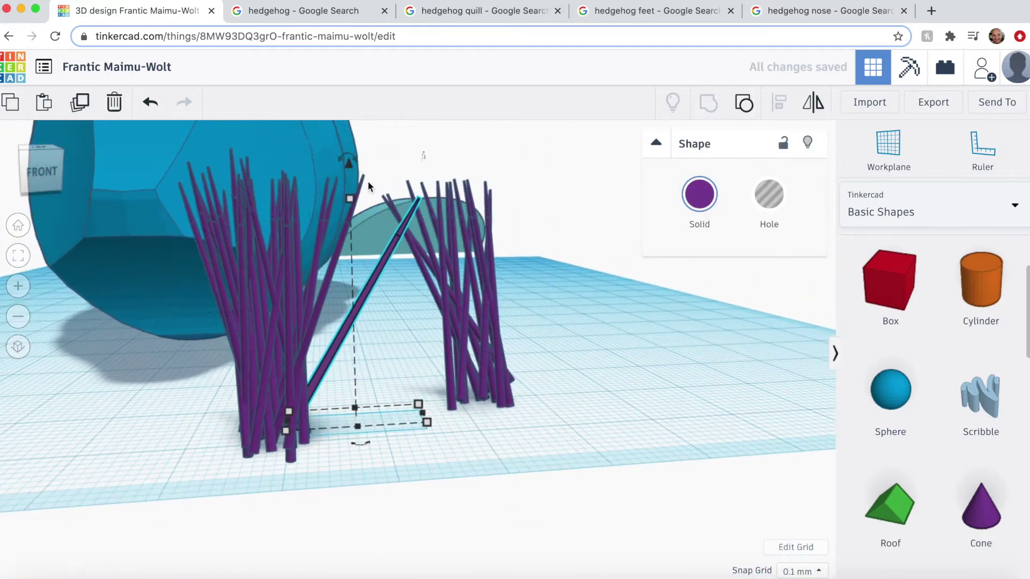
pyautogui.moveTo(347, 158); pyautogui.dragTo(234, 127)
pyautogui.moveTo(355, 373); pyautogui.dragTo(317, 370)
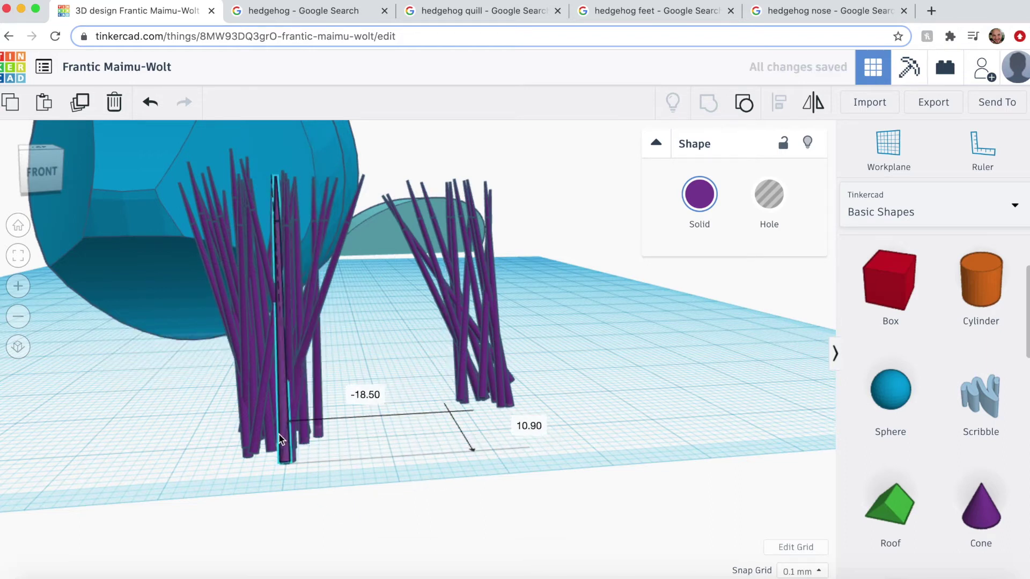
# Step: Add another quill to the packed cluster, shift it to the cluster's opposite side, straighten it and tuck it in
pyautogui.moveTo(270, 437); pyautogui.dragTo(311, 440)
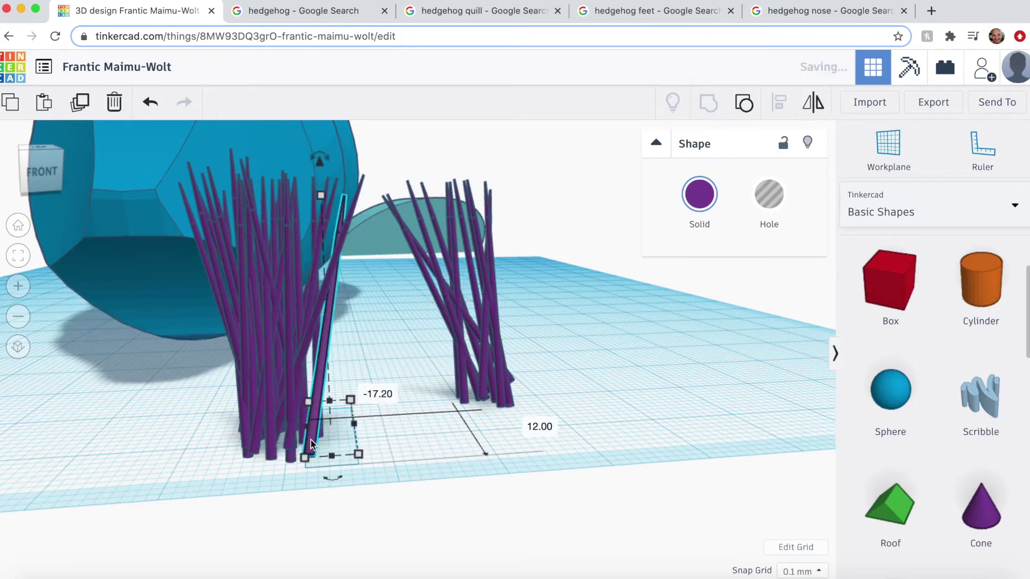
pyautogui.moveTo(310, 440); pyautogui.dragTo(396, 504, button='right')
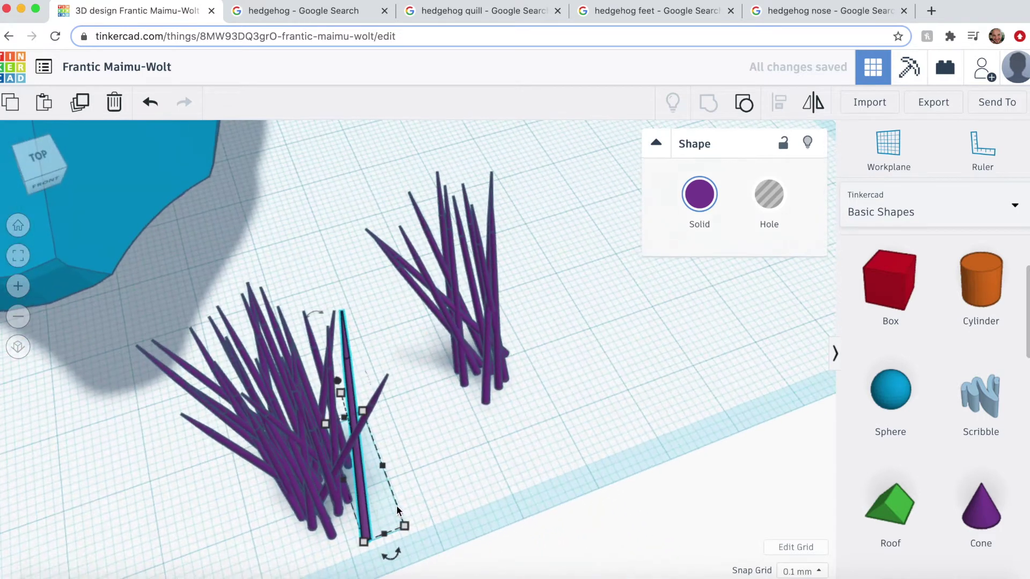
pyautogui.moveTo(364, 483); pyautogui.dragTo(237, 554)
pyautogui.moveTo(237, 554); pyautogui.dragTo(248, 501, button='right')
pyautogui.moveTo(166, 190); pyautogui.dragTo(264, 153)
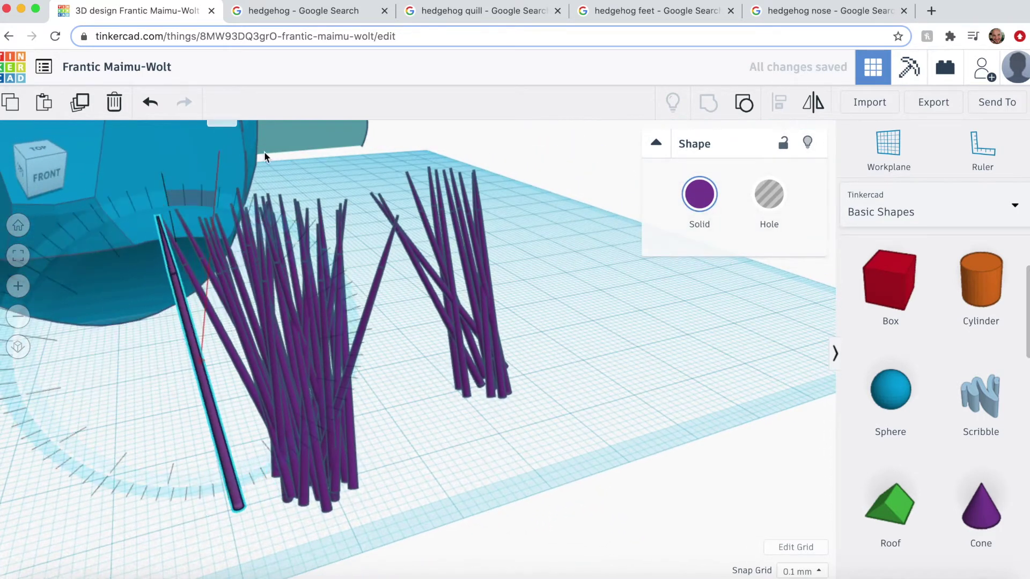
pyautogui.moveTo(208, 368); pyautogui.dragTo(256, 362)
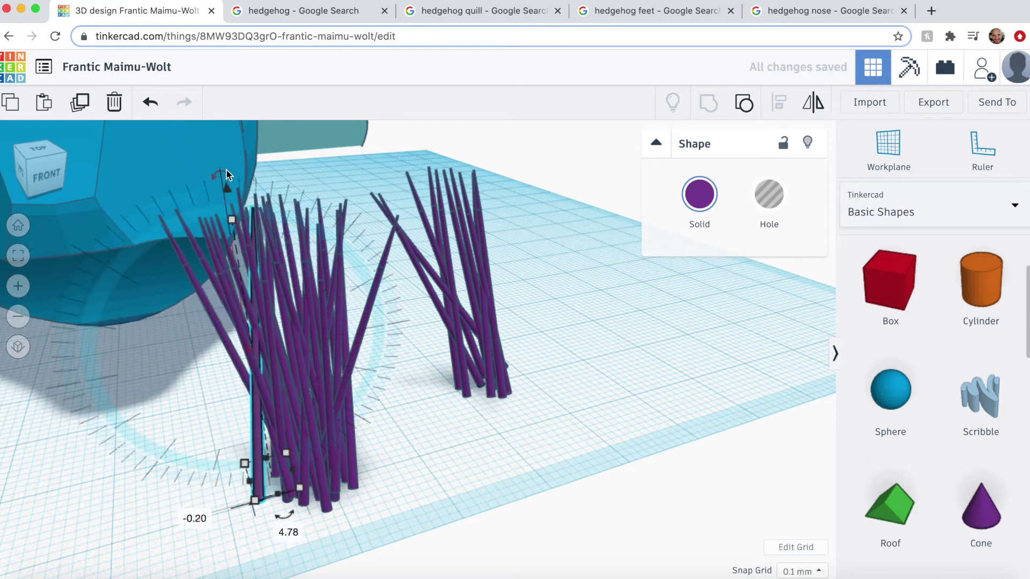
# Step: Straighten the outward-leaning quill at the cluster's edge and tuck its base in beside the others
pyautogui.moveTo(226, 170); pyautogui.dragTo(217, 128)
pyautogui.click(212, 320)
pyautogui.moveTo(304, 120); pyautogui.dragTo(304, 121)
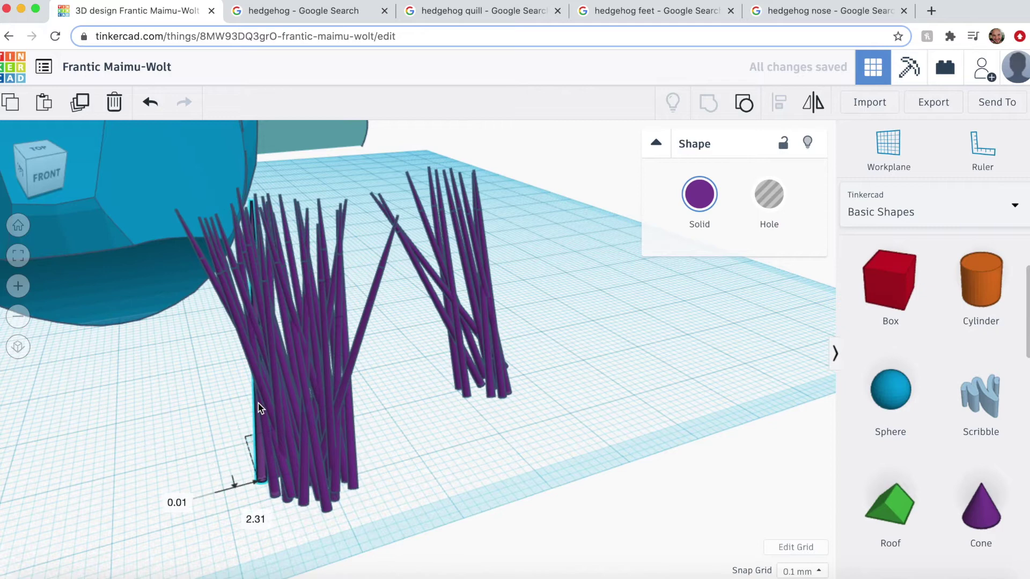
# Step: Select a single quill in the packed cluster and adjust its tilt
pyautogui.moveTo(444, 467); pyautogui.dragTo(581, 446, button='right')
pyautogui.click(342, 333)
pyautogui.moveTo(519, 263); pyautogui.dragTo(466, 242)
pyautogui.moveTo(456, 376); pyautogui.dragTo(284, 360, button='right')
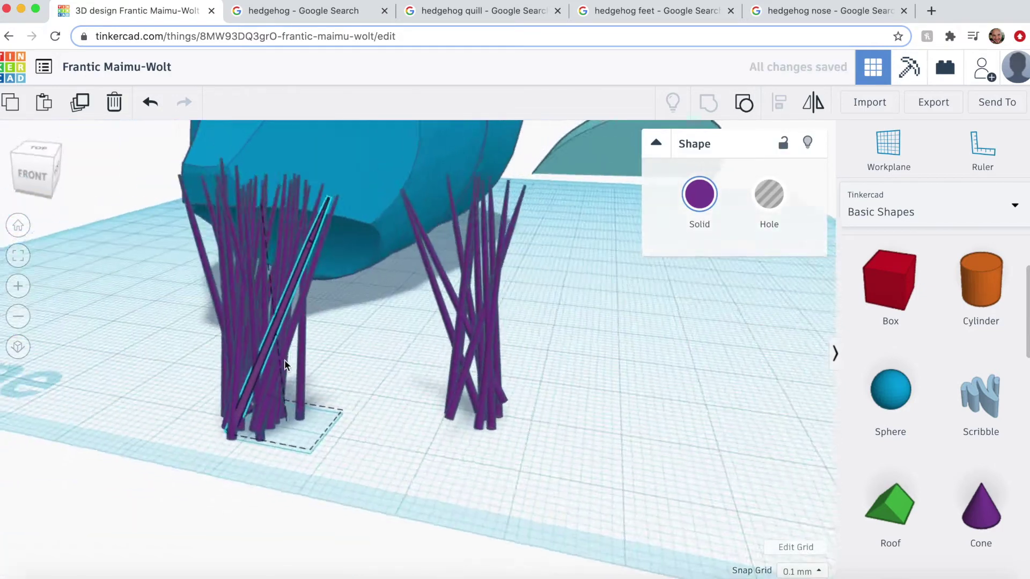
pyautogui.click(387, 467)
# Step: Select all 30 quills of the packed cluster and group them into one shape
pyautogui.moveTo(387, 468); pyautogui.dragTo(552, 494, button='right')
pyautogui.moveTo(207, 438); pyautogui.dragTo(465, 577)
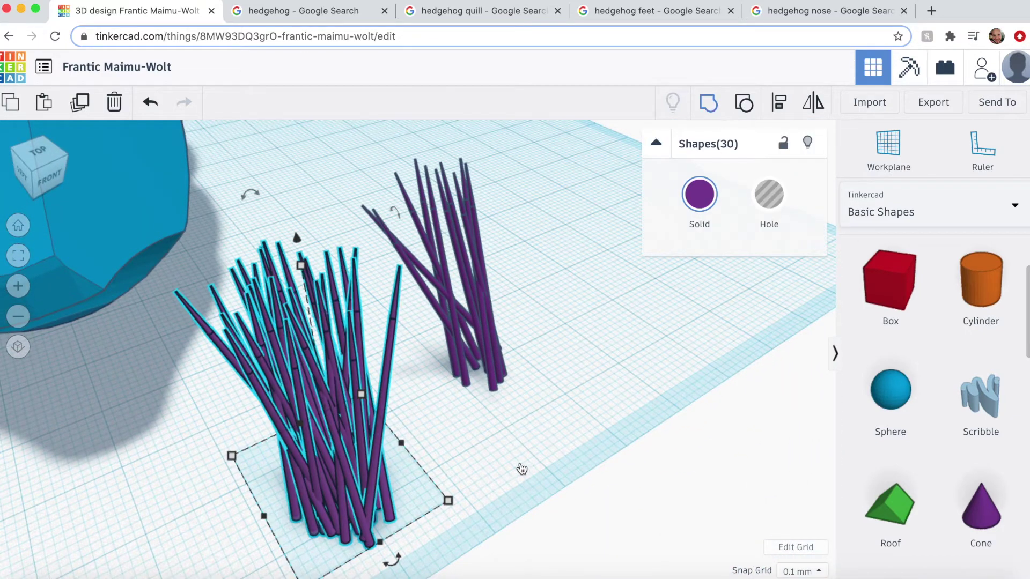
pyautogui.press('super+g')
pyautogui.click(465, 457)
# Step: Delete the leftover loose bunch of quills beside the grouped cluster
pyautogui.moveTo(465, 457); pyautogui.dragTo(490, 416, button='right')
pyautogui.moveTo(538, 342); pyautogui.dragTo(771, 465)
pyautogui.press('Delete')
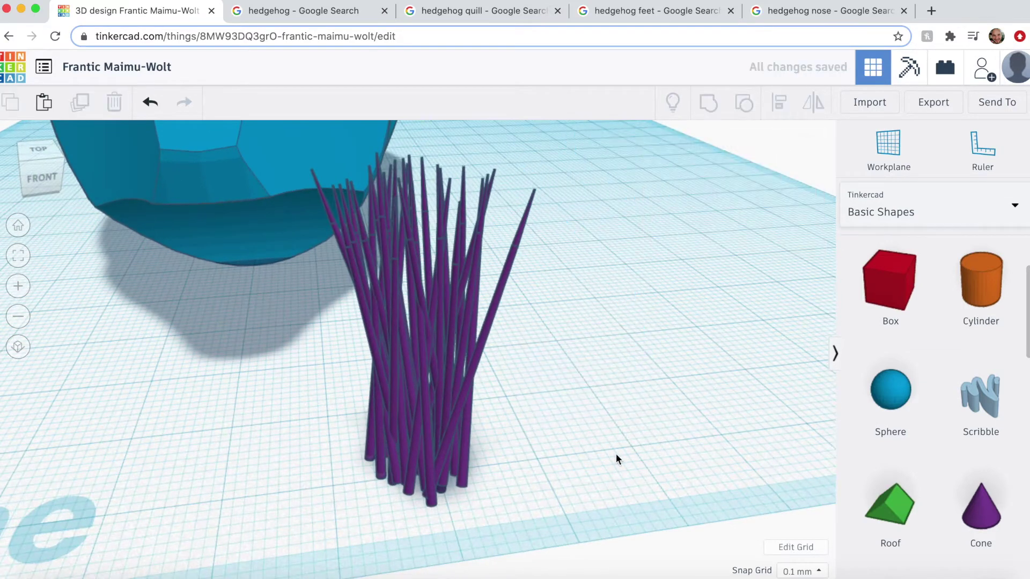
# Step: Move the grouped quill cluster over the hedgehog's head and raise it 33.40 mm onto the surface
pyautogui.moveTo(615, 457); pyautogui.dragTo(613, 494, button='right')
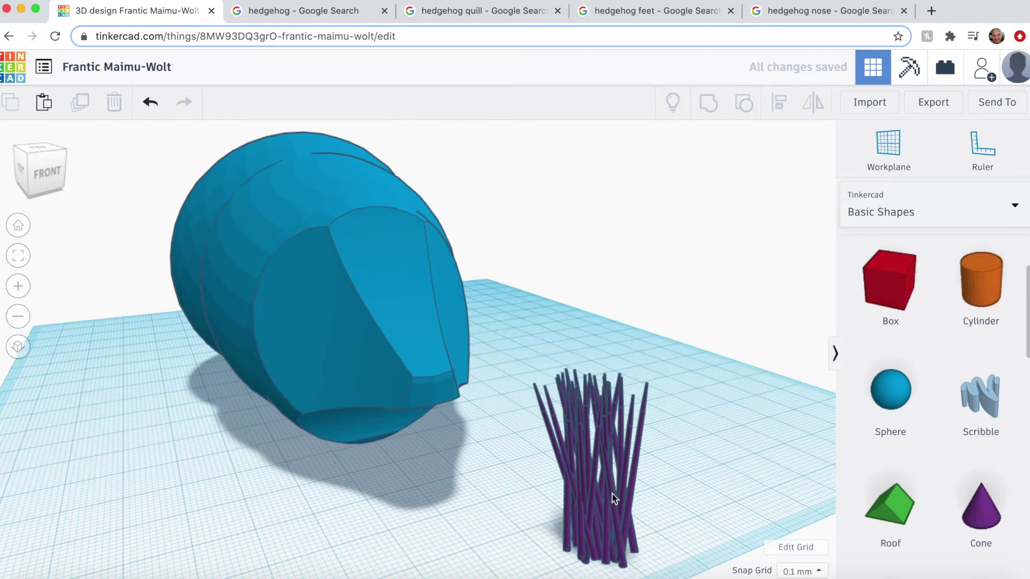
pyautogui.moveTo(612, 494); pyautogui.dragTo(341, 424)
pyautogui.moveTo(339, 307); pyautogui.dragTo(334, 232)
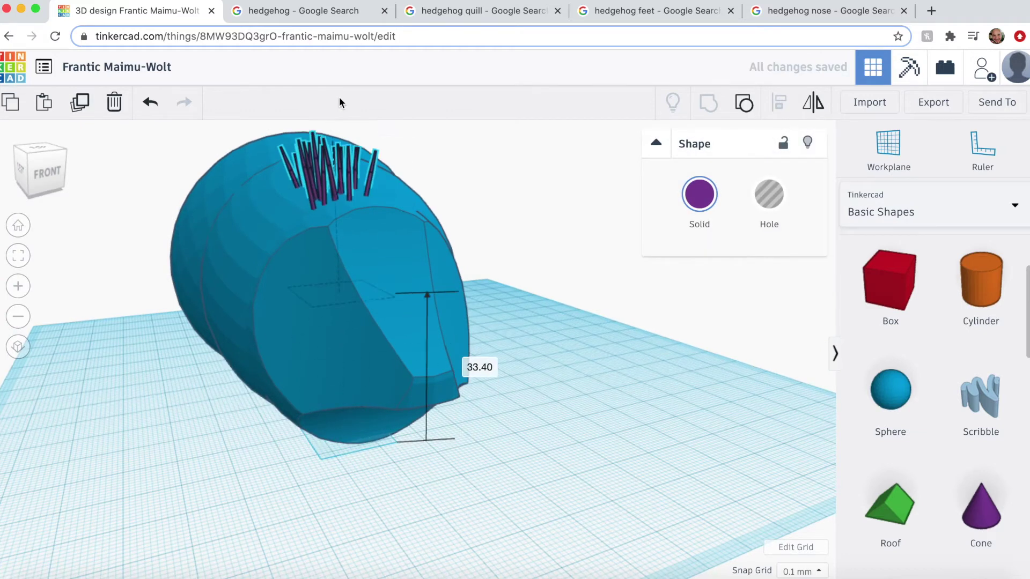
# Step: Adjust the height of the quill cluster to about 35.80 mm and position it on top of the hedgehog's head
pyautogui.moveTo(339, 96); pyautogui.dragTo(339, 85)
pyautogui.moveTo(511, 182); pyautogui.dragTo(591, 286, button='middle')
pyautogui.moveTo(397, 243)
pyautogui.mouseDown()
pyautogui.moveTo(397, 172)
pyautogui.moveTo(405, 249)
pyautogui.mouseUp()
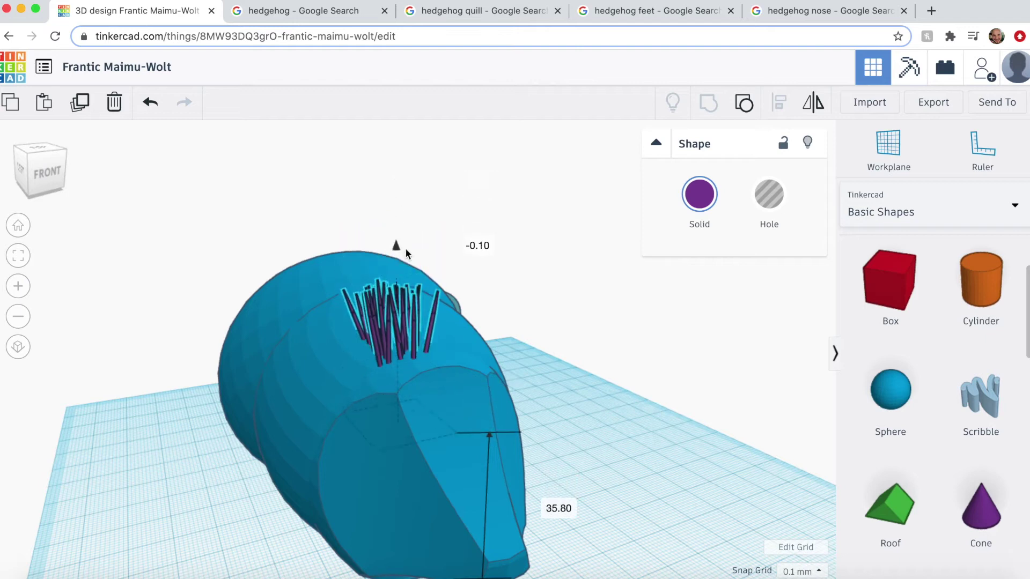
pyautogui.moveTo(404, 316); pyautogui.dragTo(408, 335)
pyautogui.moveTo(514, 333); pyautogui.dragTo(501, 317, button='right')
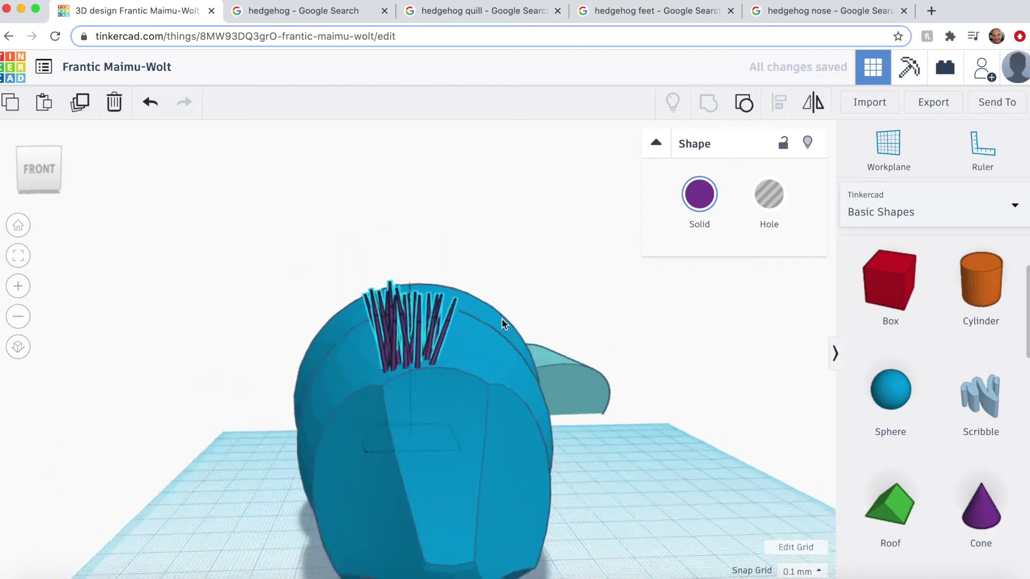
# Step: Check the pet hedgehog photos for the head quills' direction and adjust the cluster on the head to match
pyautogui.click(294, 17)
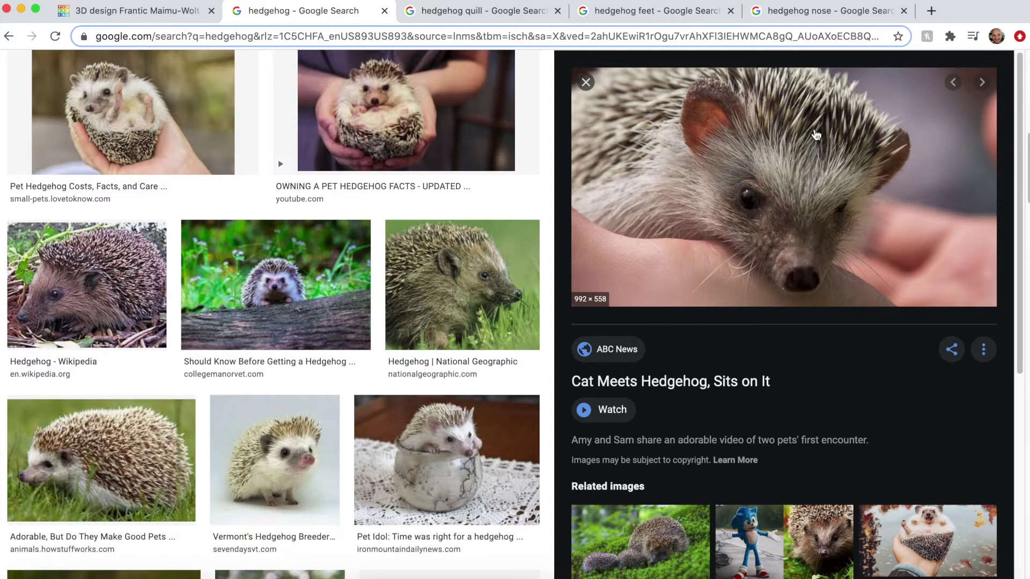
pyautogui.click(381, 128)
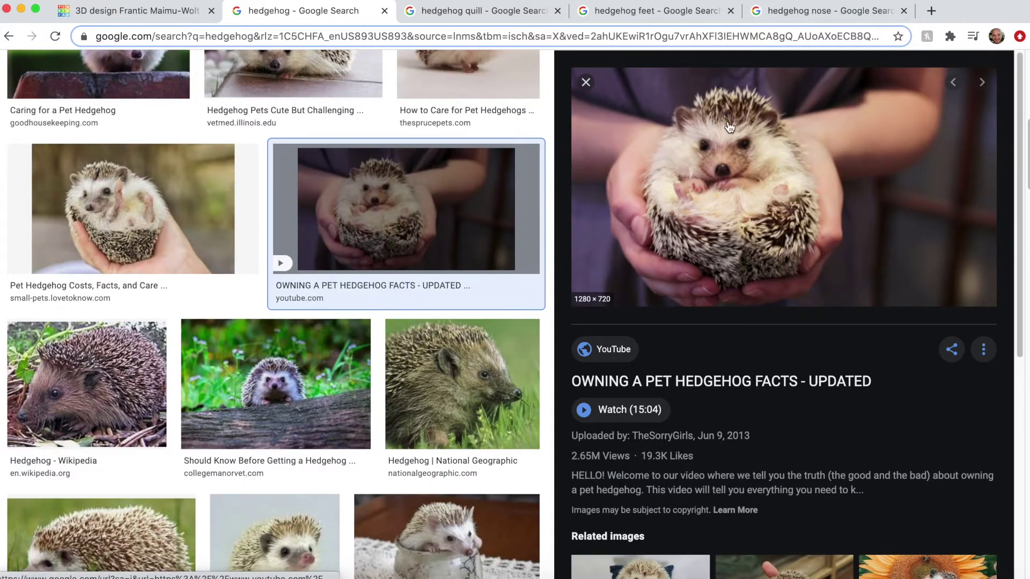
pyautogui.click(134, 11)
pyautogui.moveTo(686, 475); pyautogui.dragTo(709, 401, button='middle')
pyautogui.moveTo(441, 163); pyautogui.dragTo(404, 124)
pyautogui.moveTo(408, 338); pyautogui.dragTo(528, 338, button='right')
# Step: Use the National Geographic hedgehog photo as reference to tilt and place the quill cluster on the forehead
pyautogui.click(306, 15)
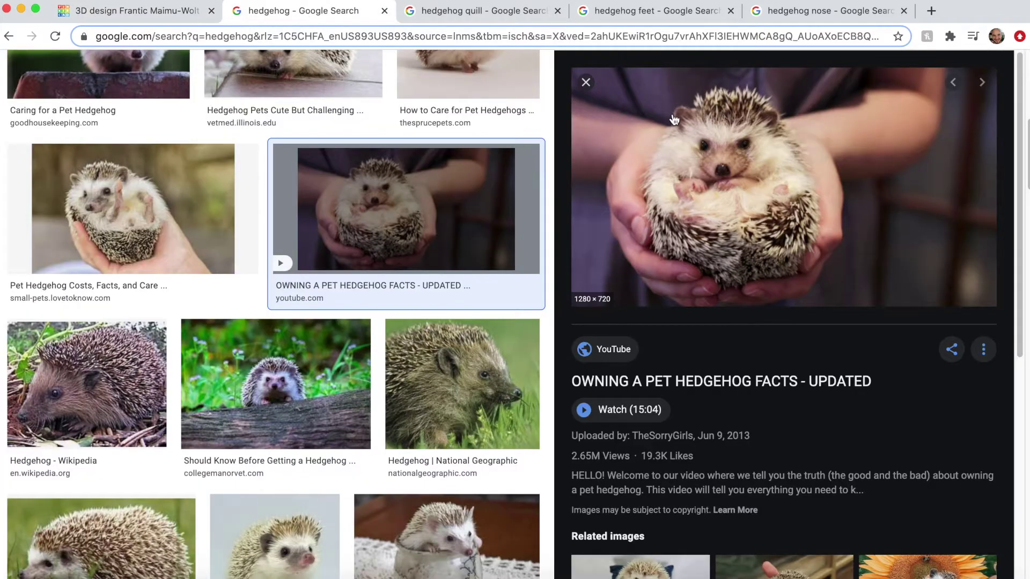
pyautogui.click(105, 385)
pyautogui.click(464, 387)
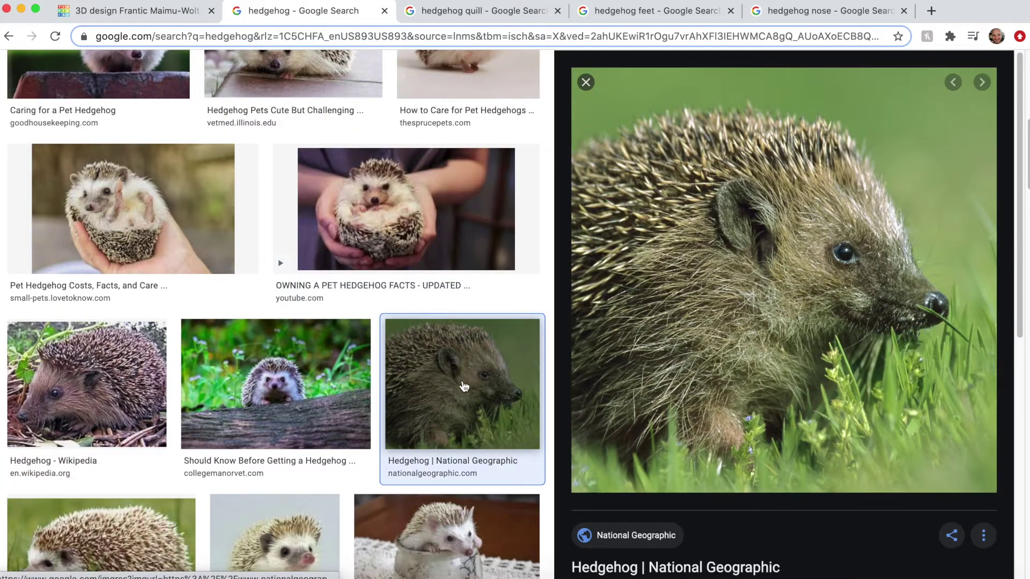
pyautogui.click(129, 11)
pyautogui.moveTo(386, 174)
pyautogui.mouseDown()
pyautogui.moveTo(365, 137)
pyautogui.moveTo(375, 161)
pyautogui.mouseUp()
pyautogui.moveTo(415, 266); pyautogui.dragTo(380, 270)
pyautogui.moveTo(590, 261); pyautogui.dragTo(217, 293, button='right')
pyautogui.moveTo(409, 266); pyautogui.dragTo(431, 271)
pyautogui.moveTo(292, 325); pyautogui.dragTo(263, 383, button='right')
# Step: Duplicate the quill cluster and shift the copy sideways across the head, using a 1.0 mm snap grid
pyautogui.press('super+d')
pyautogui.press('Left')
pyautogui.press('Left')
pyautogui.press('Left')
pyautogui.press('Left')
pyautogui.press('Left')
pyautogui.press('Left')
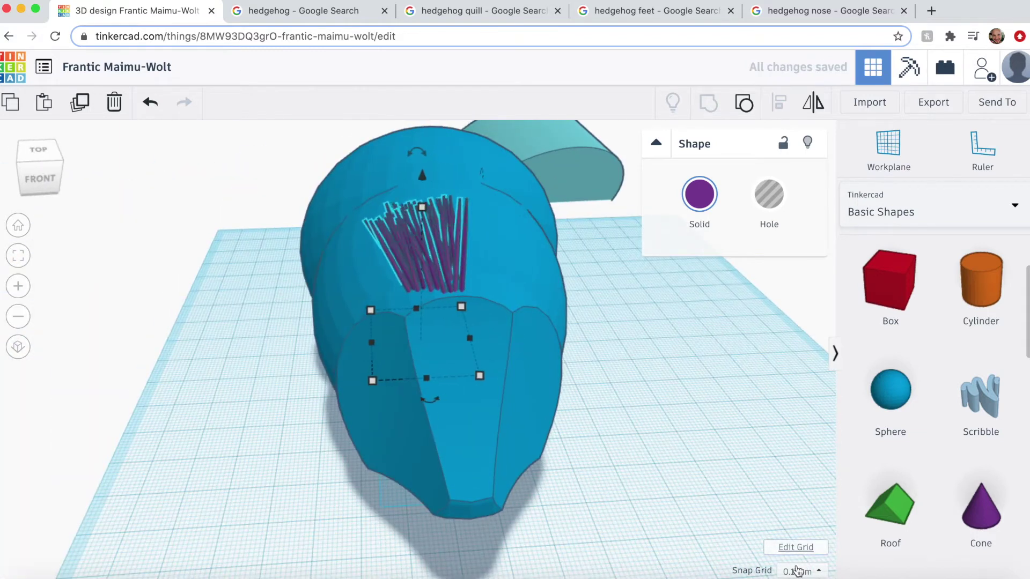
pyautogui.moveTo(382, 148); pyautogui.dragTo(383, 178)
pyautogui.press('Left')
pyautogui.press('Left')
pyautogui.press('Left')
pyautogui.press('Right')
# Step: Tilt the copied cluster outward and lower it to follow the curve of the head
pyautogui.moveTo(202, 510); pyautogui.dragTo(552, 450, button='right')
pyautogui.moveTo(341, 166); pyautogui.dragTo(312, 170)
pyautogui.moveTo(316, 456); pyautogui.dragTo(468, 452, button='right')
pyautogui.moveTo(339, 217); pyautogui.dragTo(340, 241)
pyautogui.moveTo(601, 396); pyautogui.dragTo(754, 441, button='right')
# Step: Duplicate the tilted cluster further down the side of the head and adjust the copy's height
pyautogui.press('super+d')
pyautogui.moveTo(600, 529); pyautogui.dragTo(580, 519, button='right')
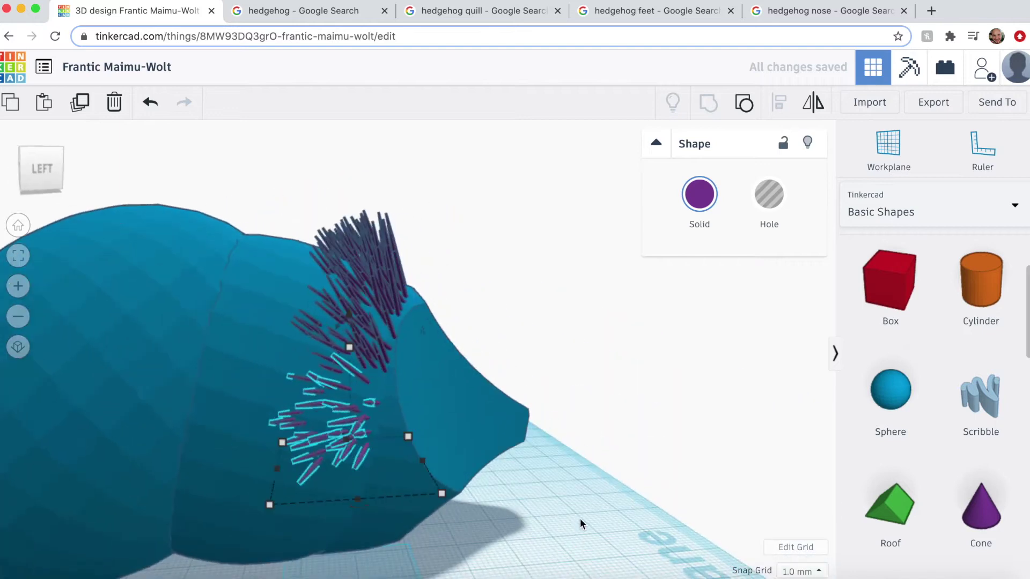
pyautogui.moveTo(350, 316); pyautogui.dragTo(350, 298)
pyautogui.moveTo(507, 545); pyautogui.dragTo(482, 429, button='right')
# Step: Examine the Good Housekeeping and Spruce Pets hedgehog photos for how far the quills extend down the side
pyautogui.click(303, 11)
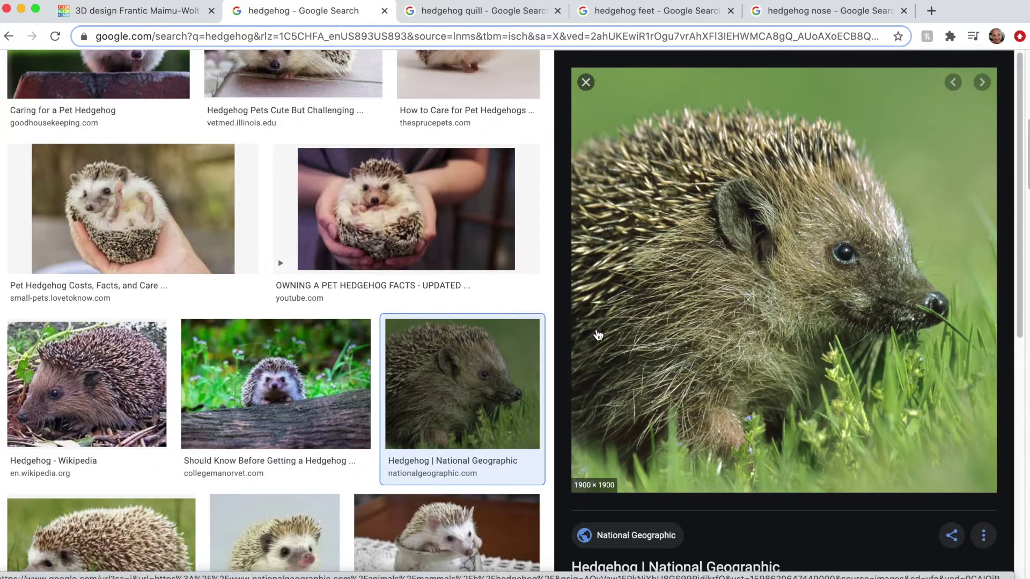
pyautogui.scroll(-1, 483, 242)
pyautogui.scroll(4, 419, 215)
pyautogui.click(131, 204)
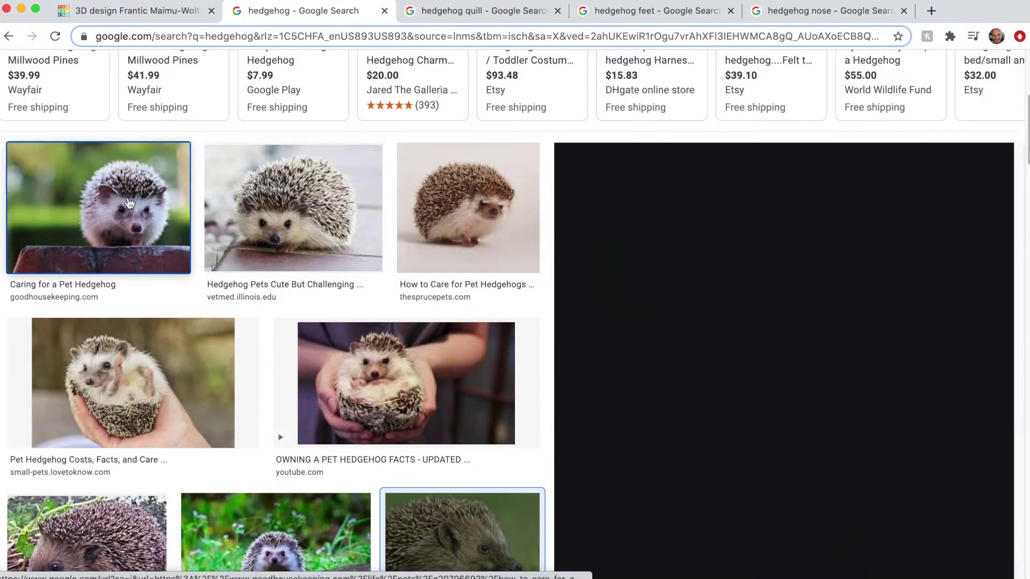
pyautogui.click(453, 145)
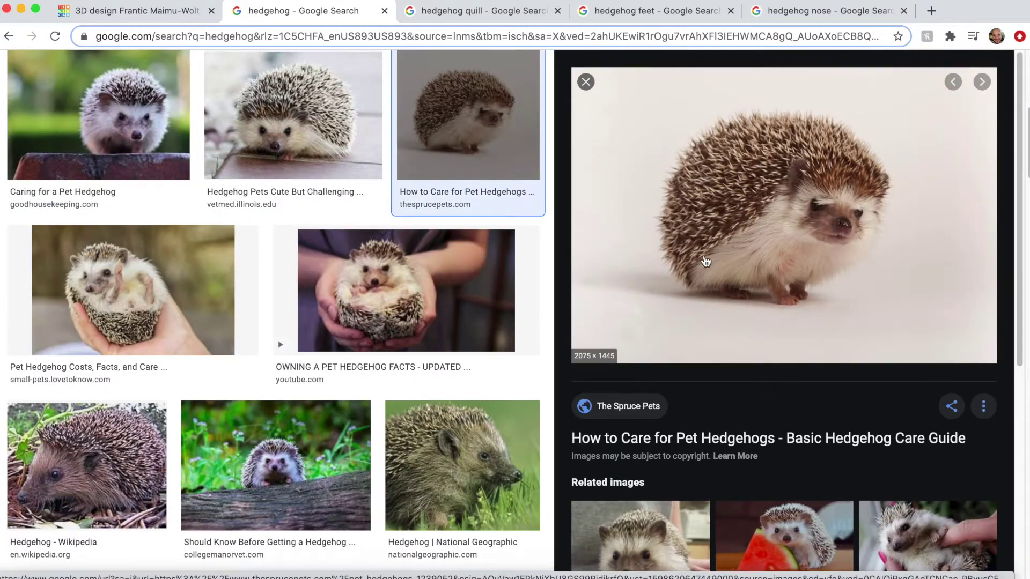
pyautogui.click(161, 11)
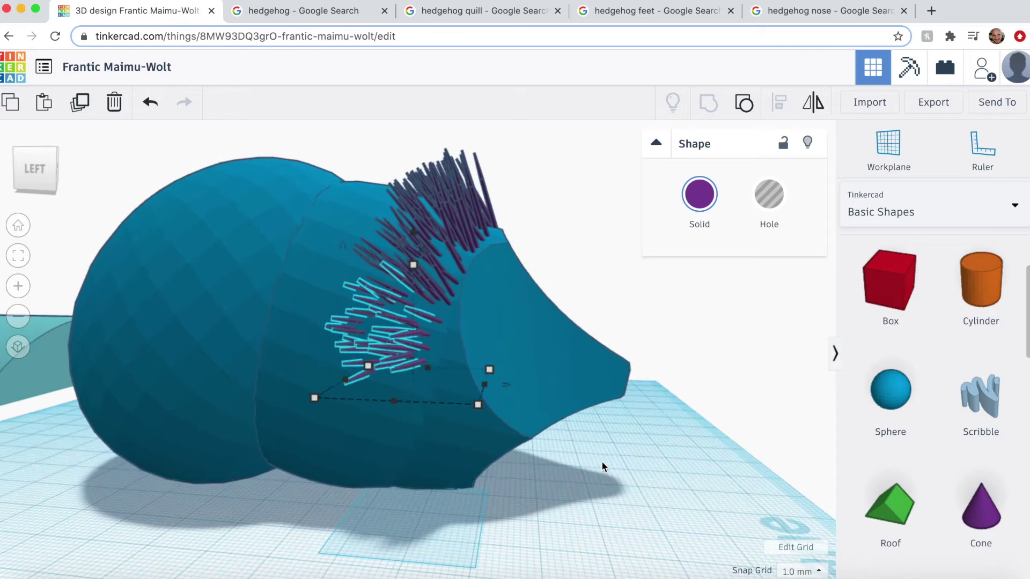
# Step: Position a cluster low on the side behind the head and rotate it -105° to follow the quill line
pyautogui.moveTo(379, 348); pyautogui.dragTo(354, 280)
pyautogui.moveTo(375, 265); pyautogui.dragTo(724, 576, button='right')
pyautogui.moveTo(416, 575); pyautogui.dragTo(387, 577)
pyautogui.moveTo(508, 556); pyautogui.dragTo(451, 337, button='right')
pyautogui.moveTo(317, 472); pyautogui.dragTo(405, 507, button='right')
pyautogui.moveTo(360, 424); pyautogui.dragTo(405, 495)
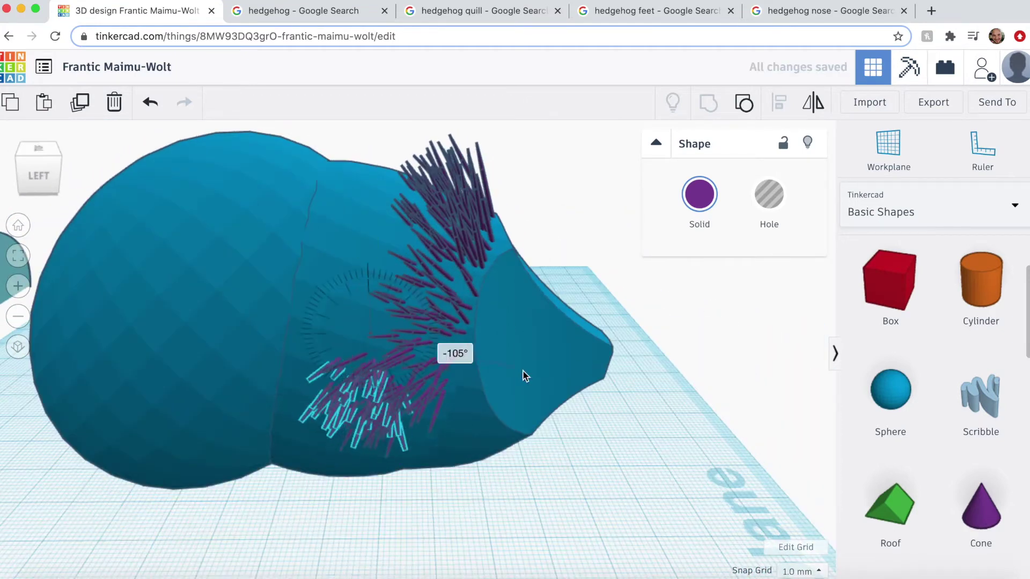
pyautogui.moveTo(524, 375); pyautogui.dragTo(520, 346, button='right')
pyautogui.moveTo(591, 469); pyautogui.dragTo(498, 406, button='right')
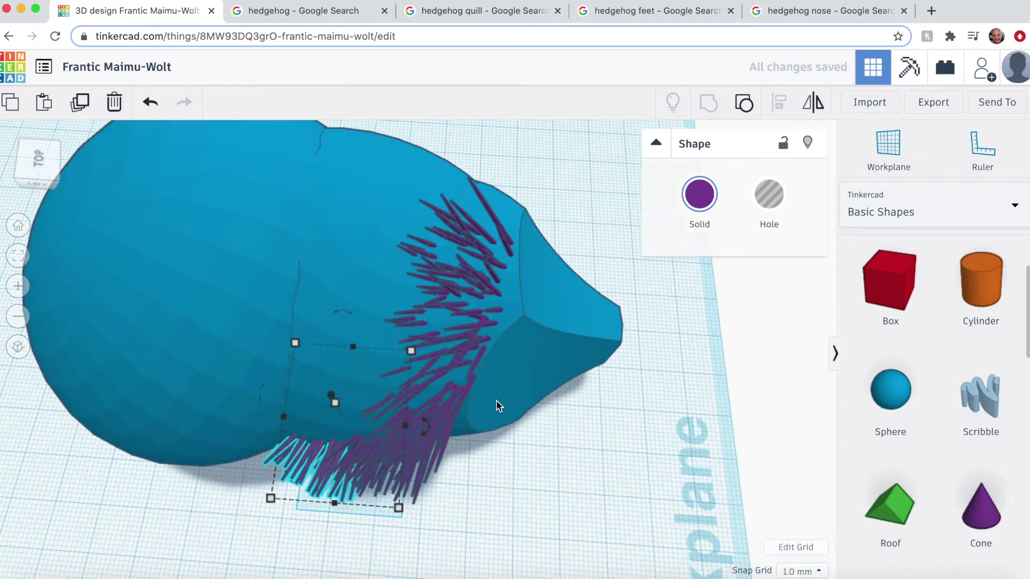
# Step: Duplicate the rearmost side cluster, shift the copy back along the body and lower it slightly
pyautogui.moveTo(524, 477); pyautogui.dragTo(491, 416, button='right')
pyautogui.click(352, 474)
pyautogui.click(351, 465)
pyautogui.click(352, 477)
pyautogui.moveTo(352, 476); pyautogui.dragTo(667, 466, button='right')
pyautogui.scroll(2, 667, 465)
pyautogui.click(335, 510)
pyautogui.press('super+d')
pyautogui.moveTo(574, 537); pyautogui.dragTo(587, 458, button='right')
pyautogui.hotkey('shift', 'Left')
pyautogui.hotkey('shift', 'Left')
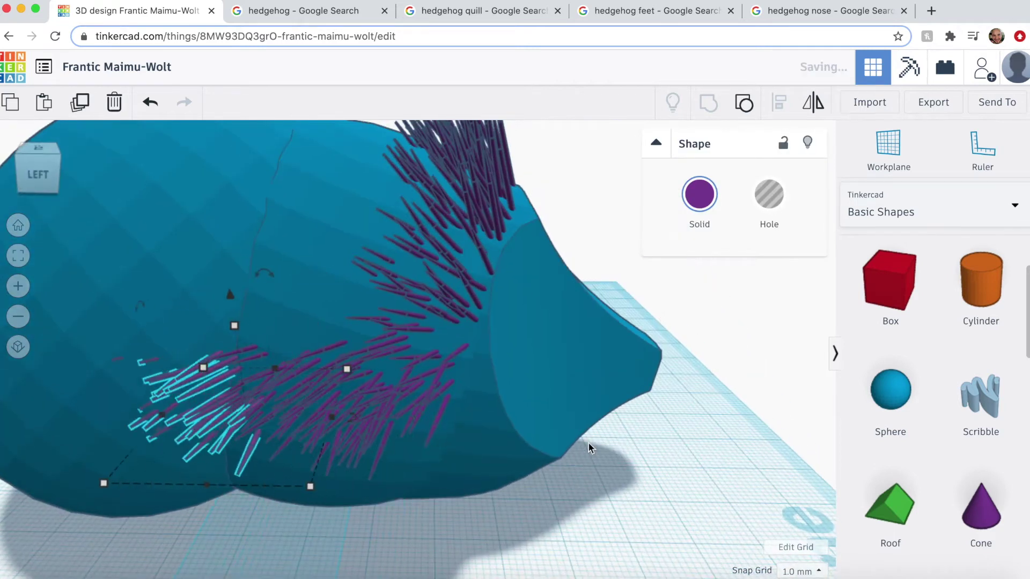
pyautogui.moveTo(229, 302); pyautogui.dragTo(229, 318)
pyautogui.moveTo(561, 546); pyautogui.dragTo(564, 520, button='right')
# Step: Add another copy of the side cluster, rotate it -5°, move it further back along the body and lower it
pyautogui.press('super+d')
pyautogui.moveTo(689, 456); pyautogui.dragTo(599, 539, button='right')
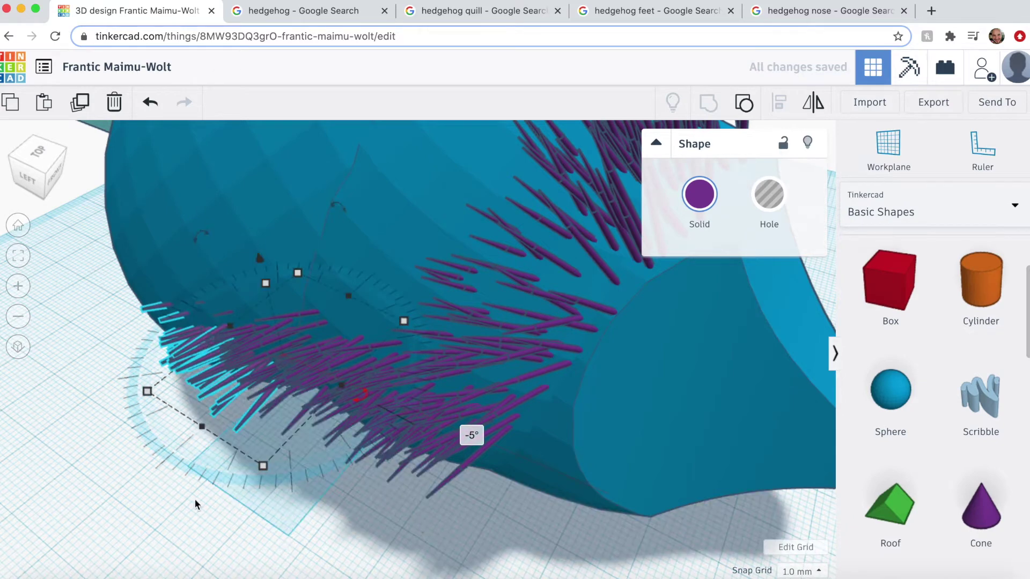
pyautogui.moveTo(472, 432); pyautogui.dragTo(422, 265, button='right')
pyautogui.press('Left')
pyautogui.press('Left')
pyautogui.press('Left')
pyautogui.press('Left')
pyautogui.press('Left')
pyautogui.press('Left')
pyautogui.press('Left')
pyautogui.moveTo(342, 188); pyautogui.dragTo(341, 210)
# Step: Repeat the cluster duplication three times to extend the lower quill row to the hedgehog's rear
pyautogui.press('super+d')
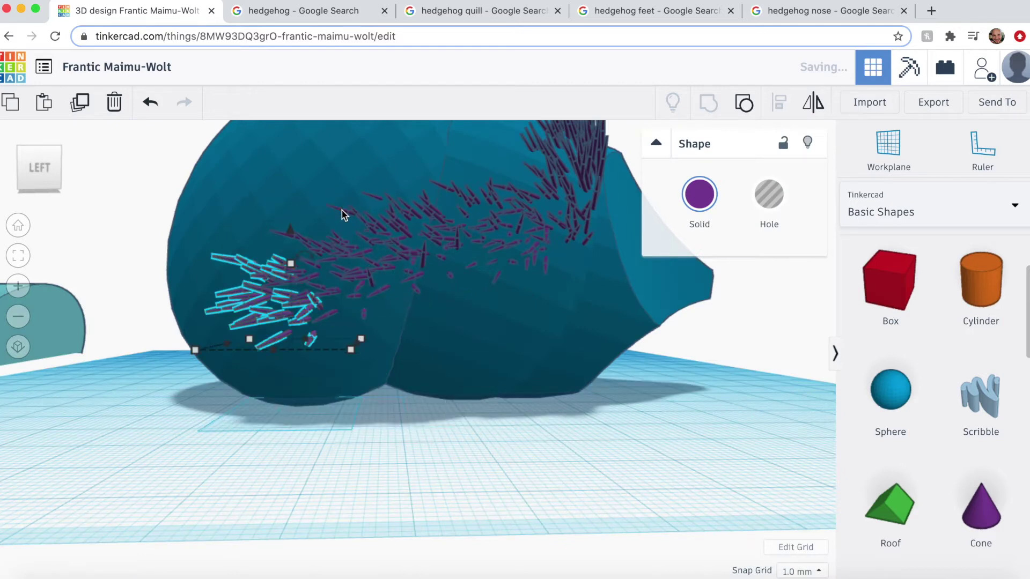
pyautogui.press('super+d')
pyautogui.press('super+d')
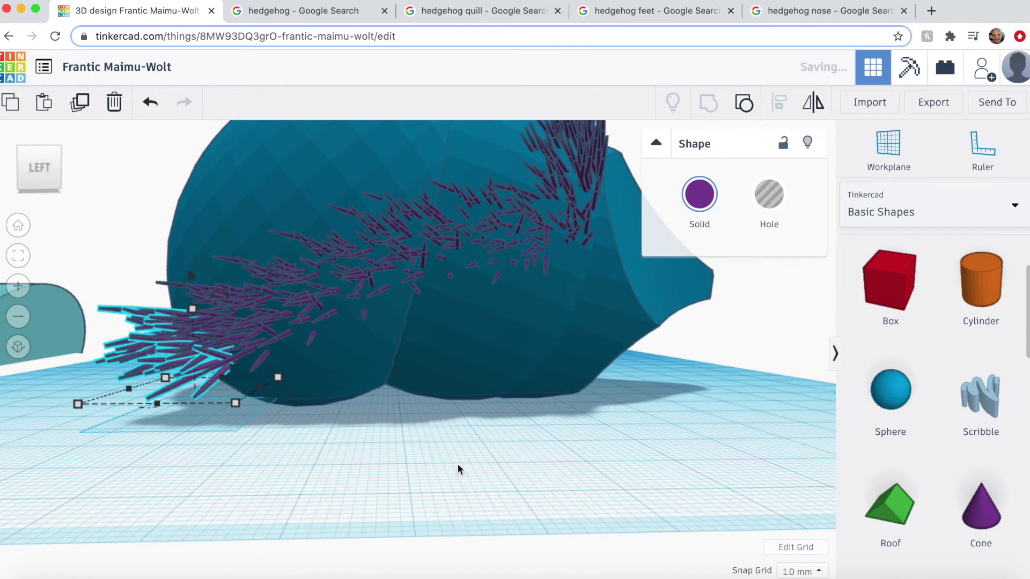
pyautogui.click(458, 469)
# Step: Rotate individual clusters at the rear of the row to fan around the body's curve, turning one by -9°
pyautogui.moveTo(347, 474); pyautogui.dragTo(566, 353, button='right')
pyautogui.click(444, 310)
pyautogui.moveTo(490, 337); pyautogui.dragTo(574, 408)
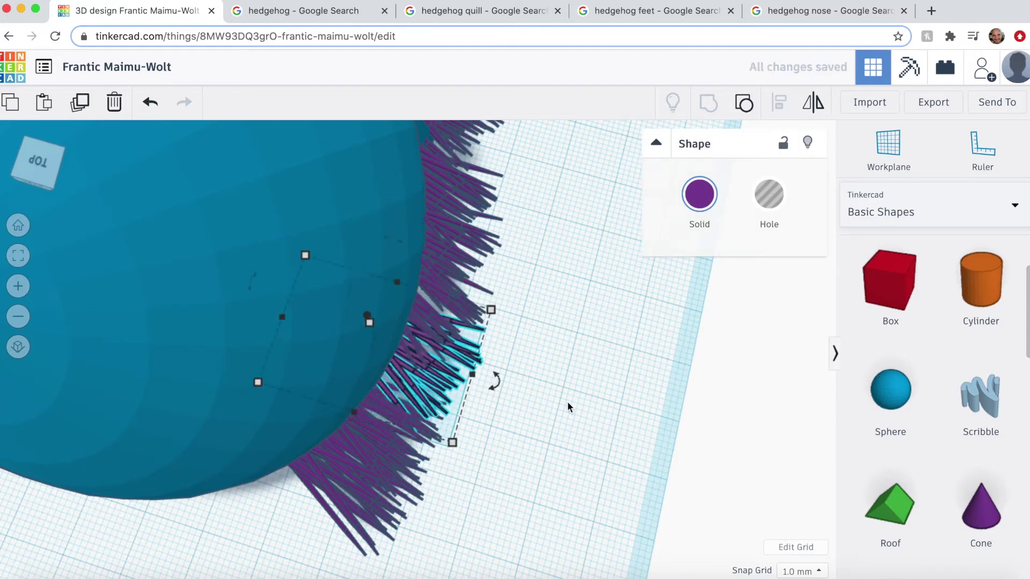
pyautogui.moveTo(494, 379); pyautogui.dragTo(435, 514)
pyautogui.click(403, 486)
pyautogui.click(430, 434)
pyautogui.moveTo(425, 437); pyautogui.dragTo(519, 481)
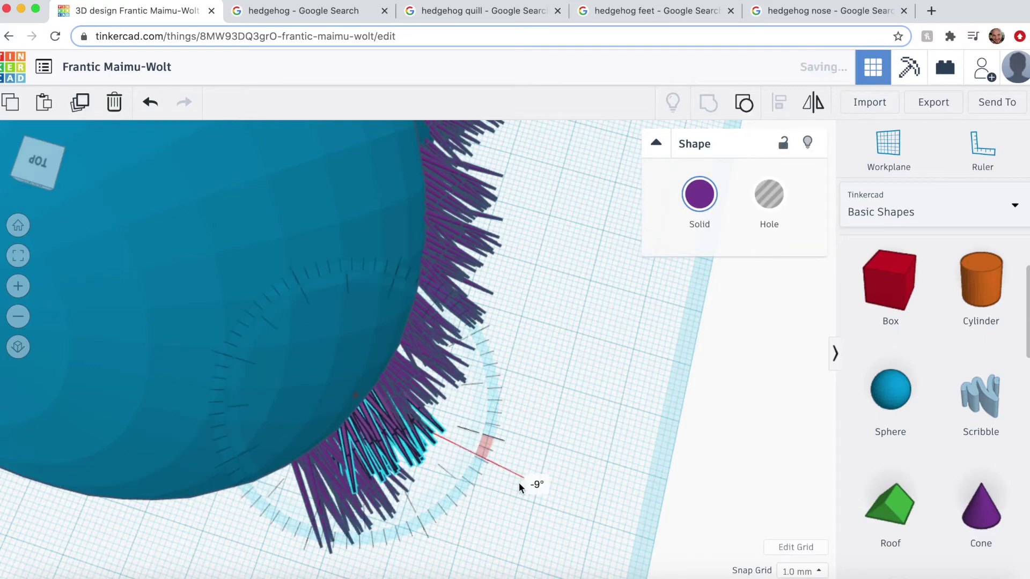
pyautogui.click(539, 436)
# Step: Rotate the cluster at the junction of the two body spheres by 10°
pyautogui.moveTo(539, 437); pyautogui.dragTo(608, 419, button='right')
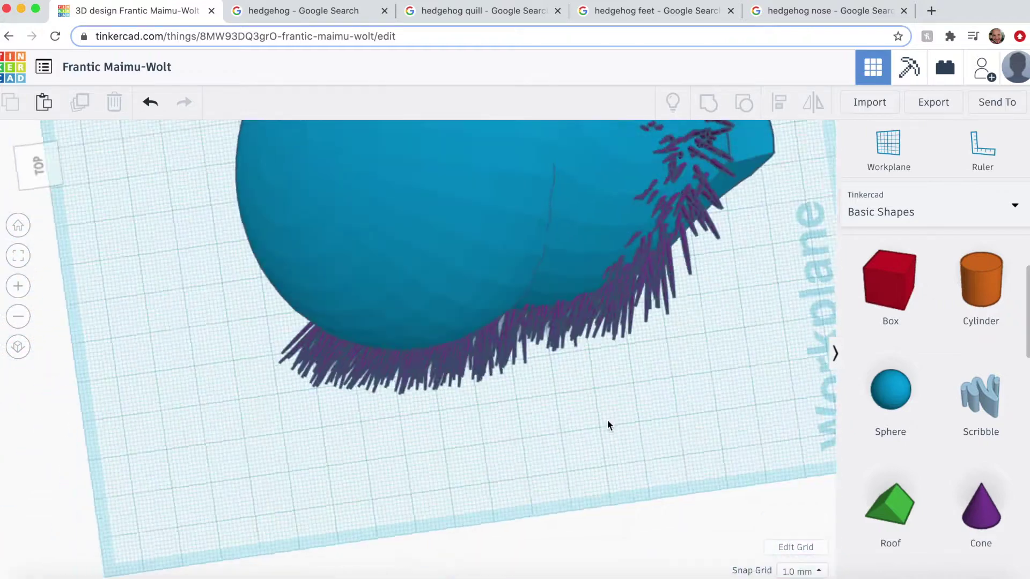
pyautogui.click(537, 335)
pyautogui.moveTo(468, 293); pyautogui.dragTo(411, 275)
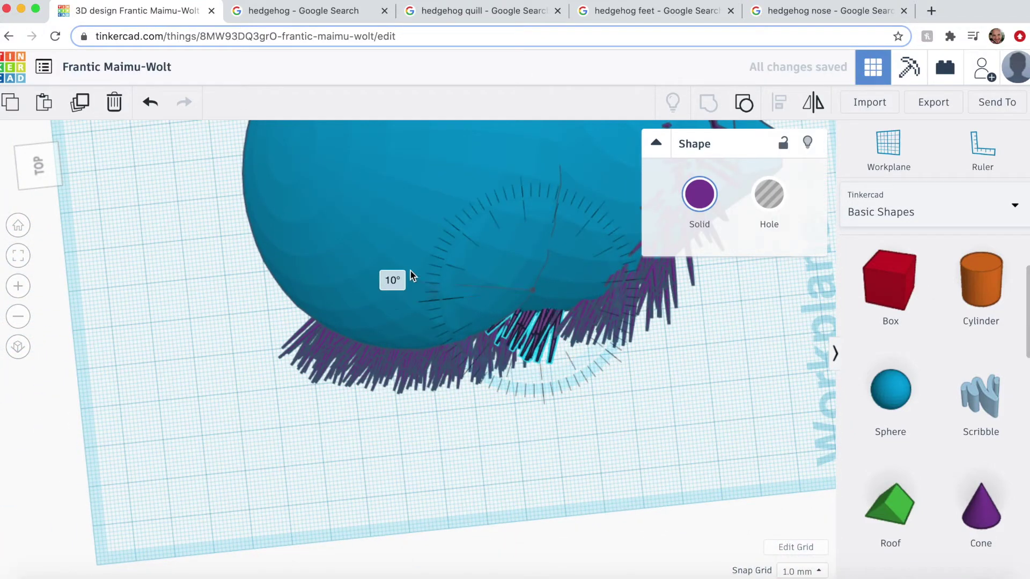
pyautogui.click(570, 437)
# Step: Rotate the topmost head cluster about 42° and nudge it into line with its neighbour
pyautogui.moveTo(569, 437); pyautogui.dragTo(694, 363, button='right')
pyautogui.scroll(4, 697, 361)
pyautogui.moveTo(756, 354); pyautogui.dragTo(678, 326)
pyautogui.moveTo(678, 326); pyautogui.dragTo(652, 330, button='right')
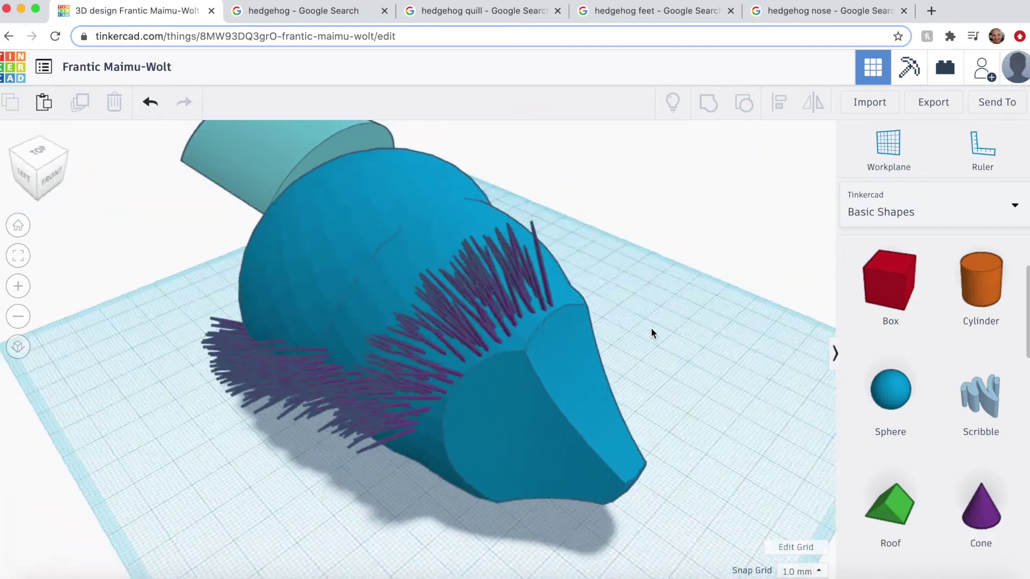
pyautogui.click(515, 315)
pyautogui.moveTo(563, 423); pyautogui.dragTo(748, 410)
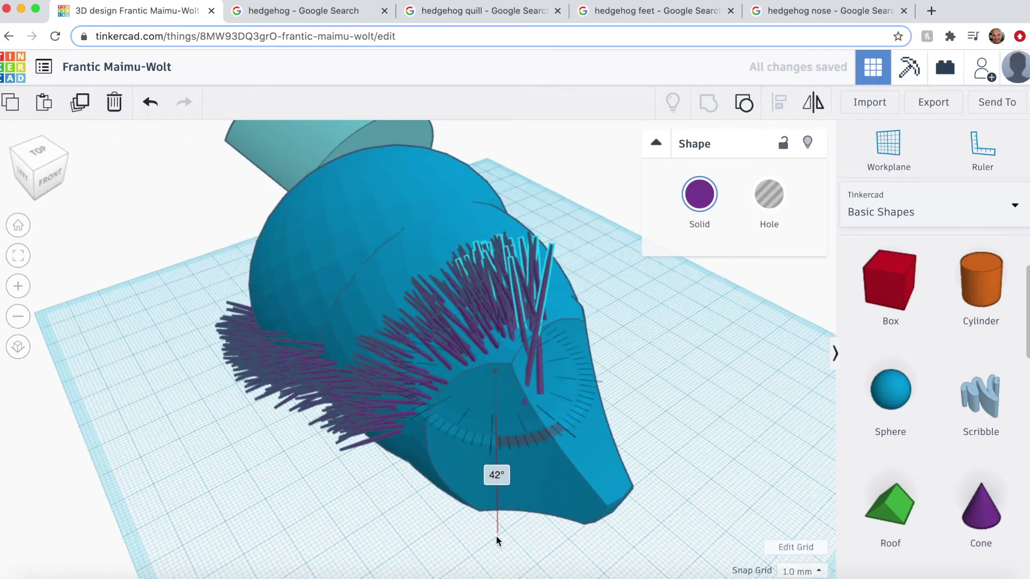
pyautogui.moveTo(496, 535); pyautogui.dragTo(497, 536)
pyautogui.press('Left')
pyautogui.press('Left')
pyautogui.press('Up')
pyautogui.press('Up')
# Step: Select a cluster on the side of the head and rotate it to follow the surface, including a -19° turn
pyautogui.click(417, 370)
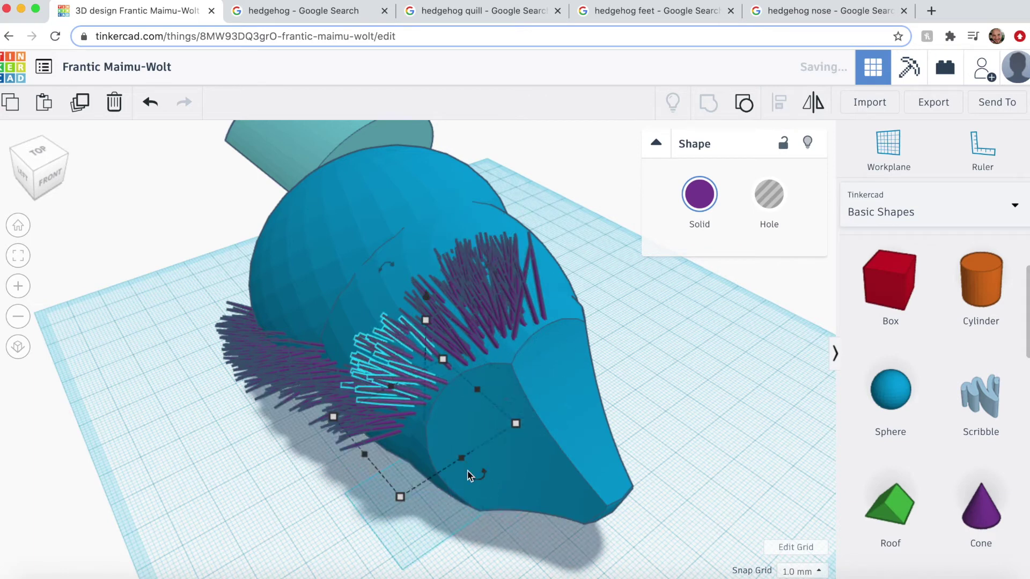
pyautogui.moveTo(479, 475); pyautogui.dragTo(572, 371)
pyautogui.moveTo(384, 261); pyautogui.dragTo(470, 207)
pyautogui.moveTo(765, 528); pyautogui.dragTo(778, 448, button='right')
pyautogui.moveTo(448, 201); pyautogui.dragTo(649, 304)
pyautogui.moveTo(648, 304); pyautogui.dragTo(563, 465, button='right')
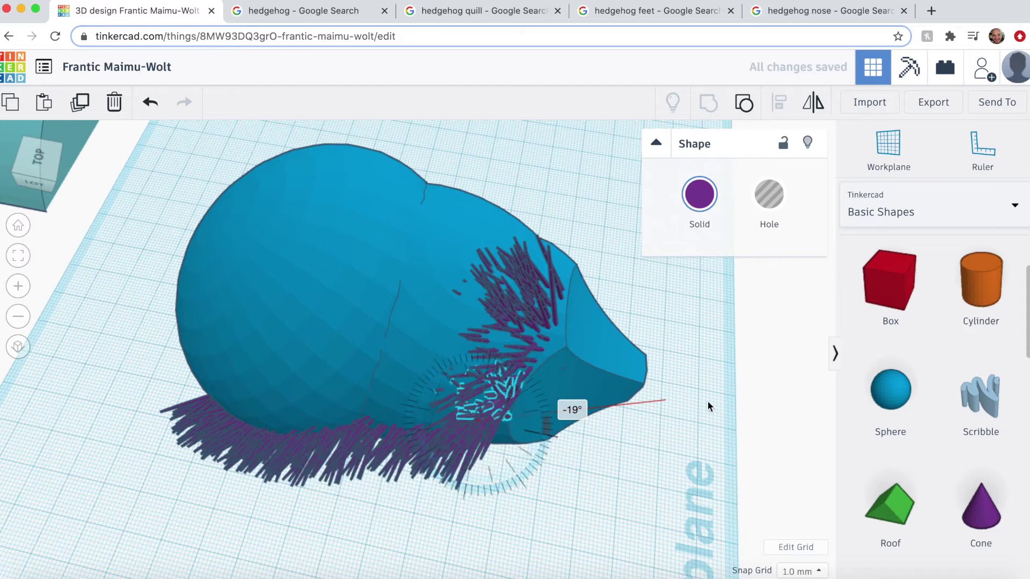
pyautogui.moveTo(708, 406); pyautogui.dragTo(638, 434, button='right')
# Step: Raise the selected side cluster to about 30.00 mm and adjust its placement behind the face
pyautogui.moveTo(506, 231)
pyautogui.mouseDown()
pyautogui.moveTo(491, 258)
pyautogui.moveTo(497, 226)
pyautogui.mouseUp()
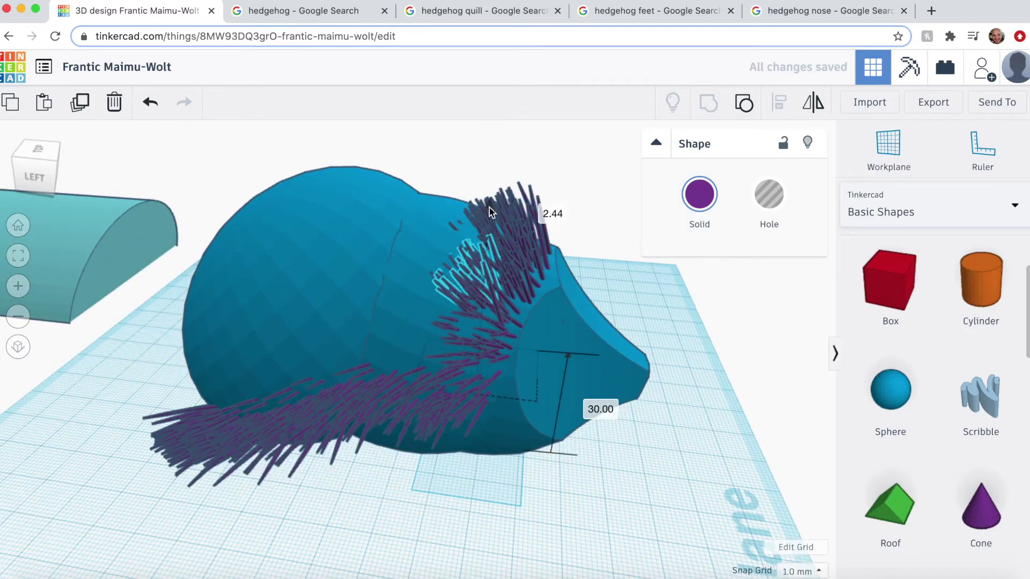
pyautogui.moveTo(489, 207); pyautogui.dragTo(479, 455, button='right')
pyautogui.moveTo(376, 183); pyautogui.dragTo(356, 168)
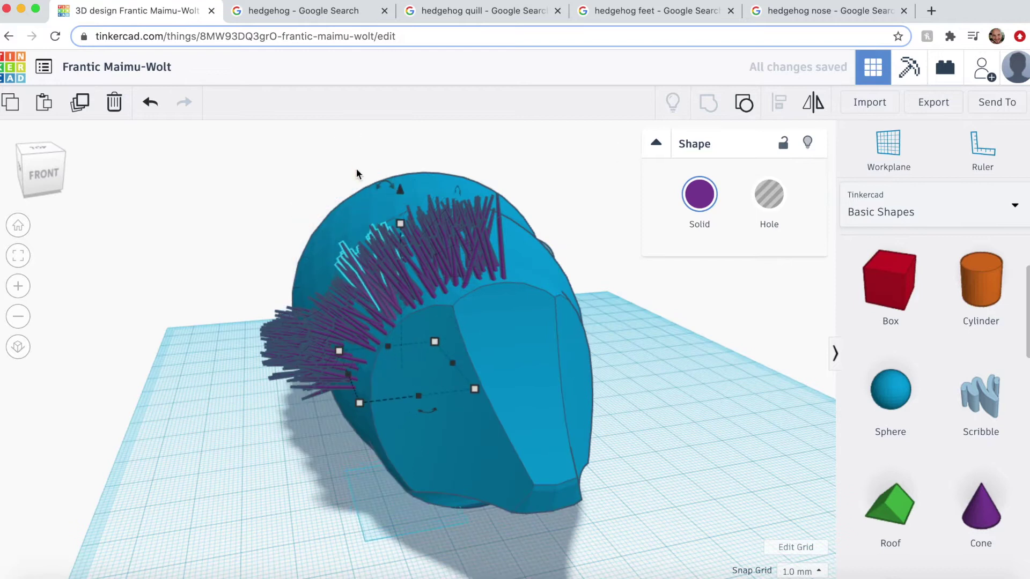
pyautogui.click(326, 511)
# Step: Turn the raised side cluster to blend with the surrounding quills and lower it slightly into the body
pyautogui.moveTo(327, 511); pyautogui.dragTo(497, 321, button='right')
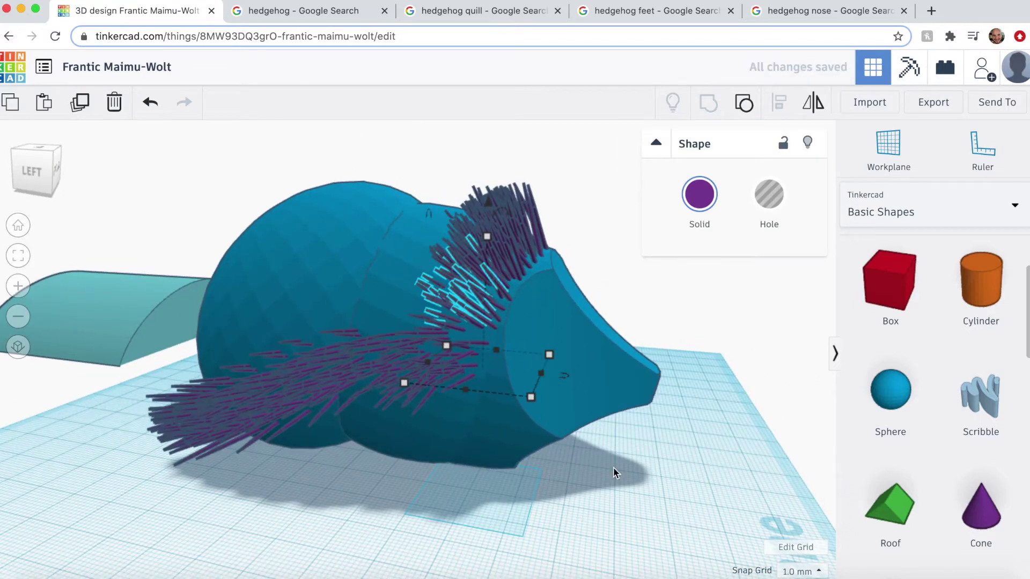
pyautogui.moveTo(615, 472); pyautogui.dragTo(560, 496, button='right')
pyautogui.moveTo(510, 434); pyautogui.dragTo(338, 249)
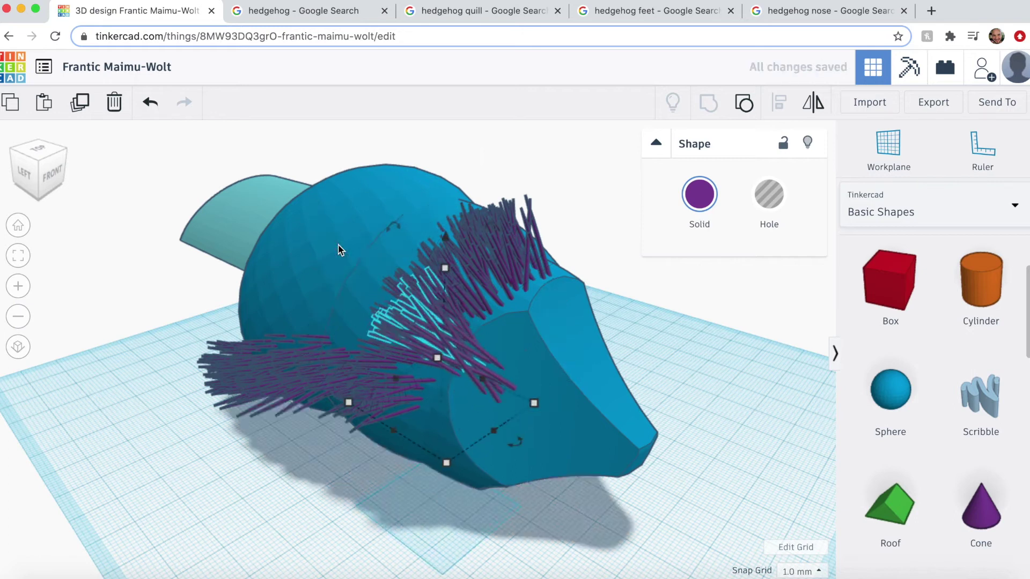
pyautogui.moveTo(401, 235); pyautogui.dragTo(403, 249)
pyautogui.moveTo(394, 538); pyautogui.dragTo(429, 536, button='right')
# Step: Select the top head cluster and arrange a thicker bundle of crossing quills in front of the nose
pyautogui.click(512, 281)
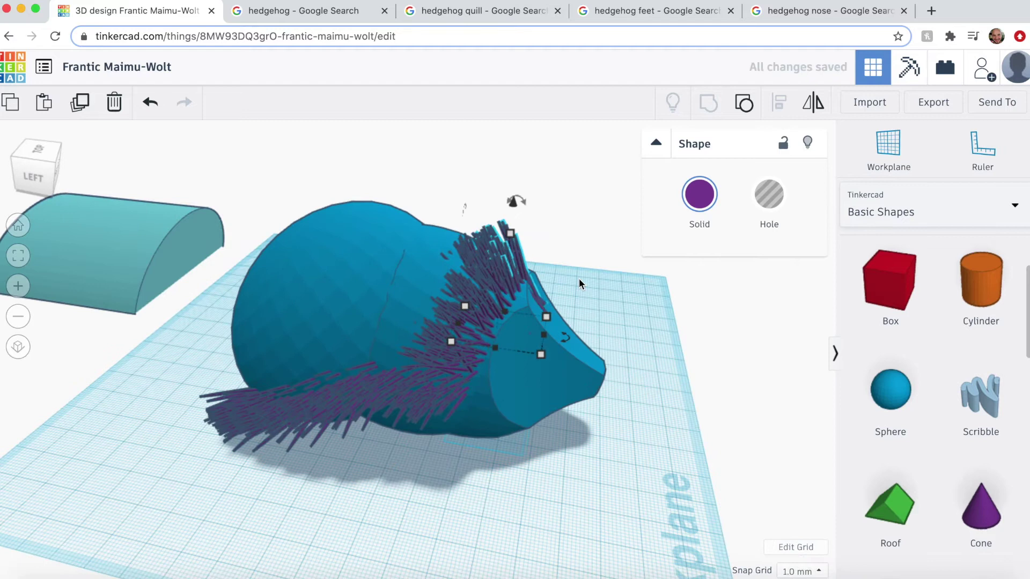
pyautogui.moveTo(593, 209); pyautogui.dragTo(664, 191)
pyautogui.moveTo(590, 376); pyautogui.dragTo(397, 349, button='right')
pyautogui.moveTo(398, 176); pyautogui.dragTo(452, 154)
pyautogui.moveTo(597, 433); pyautogui.dragTo(604, 474, button='right')
pyautogui.moveTo(494, 455); pyautogui.dragTo(608, 498)
pyautogui.moveTo(608, 498); pyautogui.dragTo(695, 475, button='right')
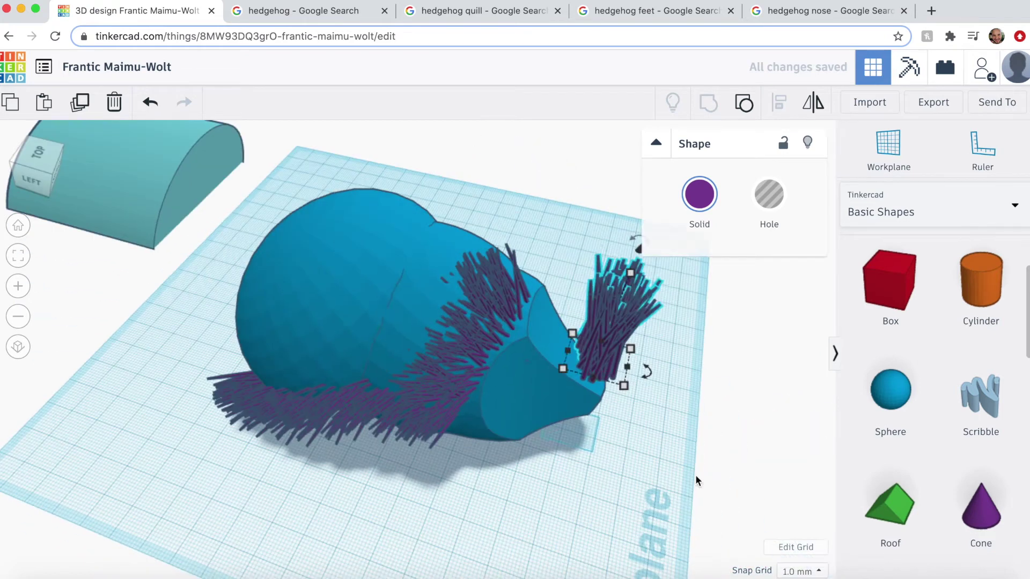
# Step: Select the whole quill bundle in front of the nose and group it into one shape
pyautogui.moveTo(579, 236); pyautogui.dragTo(682, 392)
pyautogui.moveTo(581, 204); pyautogui.dragTo(702, 317)
pyautogui.press('super+g')
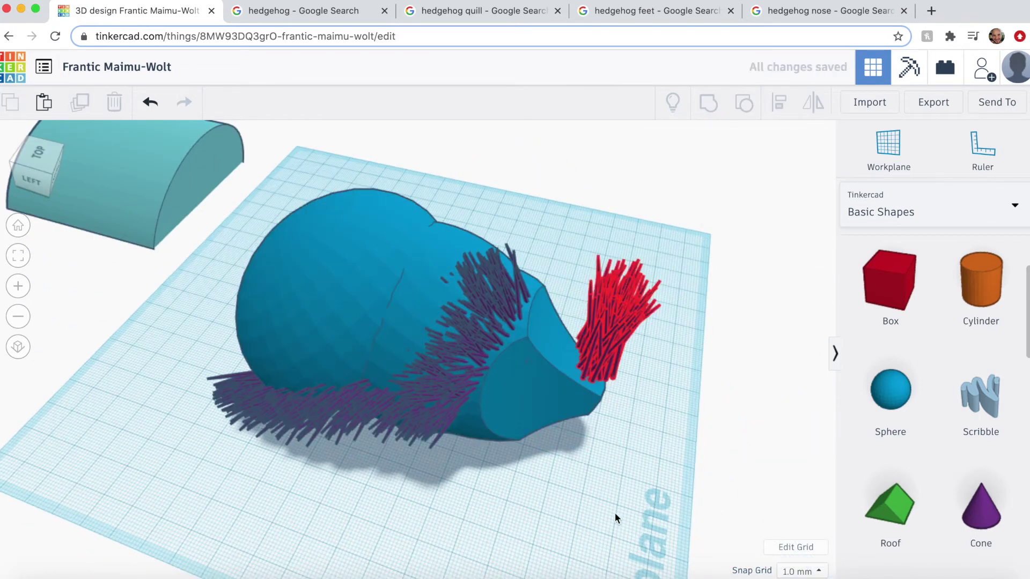
# Step: Move the grouped bundle beside the body and tilt it toward the hedgehog's rear
pyautogui.moveTo(615, 514); pyautogui.dragTo(598, 314, button='right')
pyautogui.moveTo(598, 314); pyautogui.dragTo(397, 361)
pyautogui.moveTo(405, 216); pyautogui.dragTo(329, 195)
pyautogui.moveTo(408, 354); pyautogui.dragTo(425, 422, button='right')
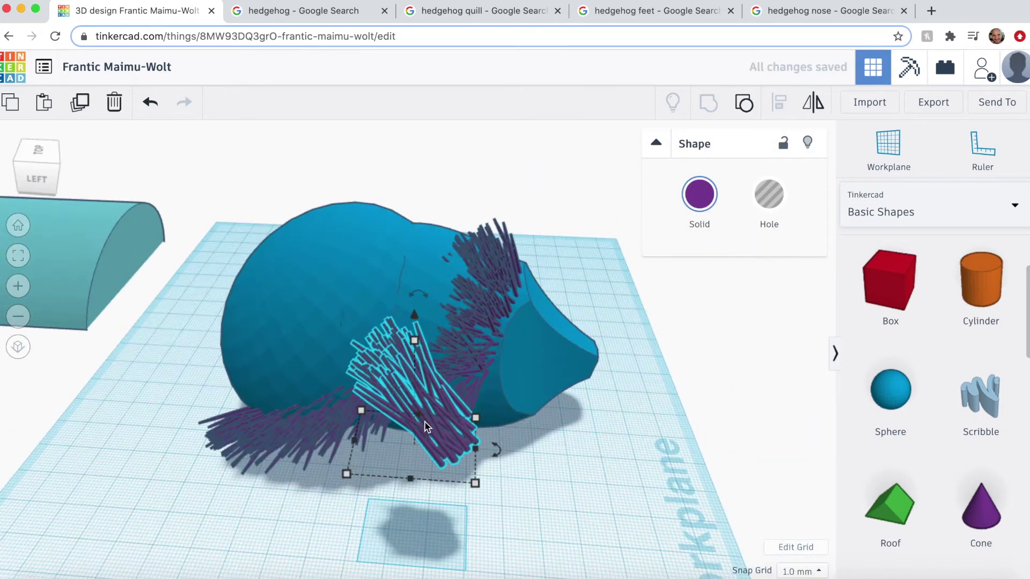
# Step: Rotate the thick bundle further and adjust its tilt and height to fit behind the existing head quills
pyautogui.moveTo(494, 449); pyautogui.dragTo(465, 316)
pyautogui.moveTo(471, 214); pyautogui.dragTo(451, 202)
pyautogui.moveTo(542, 515); pyautogui.dragTo(416, 492, button='right')
pyautogui.moveTo(410, 203); pyautogui.dragTo(380, 205)
pyautogui.moveTo(467, 456); pyautogui.dragTo(620, 446, button='right')
pyautogui.moveTo(466, 192); pyautogui.dragTo(466, 185)
pyautogui.moveTo(605, 300); pyautogui.dragTo(582, 395, button='right')
# Step: Duplicate the thick bundle and shift the copy 8 mm across the top of the head
pyautogui.press('super+d')
pyautogui.press('Up')
pyautogui.press('Up')
pyautogui.press('Up')
pyautogui.press('Up')
pyautogui.press('Up')
pyautogui.press('Up')
pyautogui.press('Up')
pyautogui.press('Up')
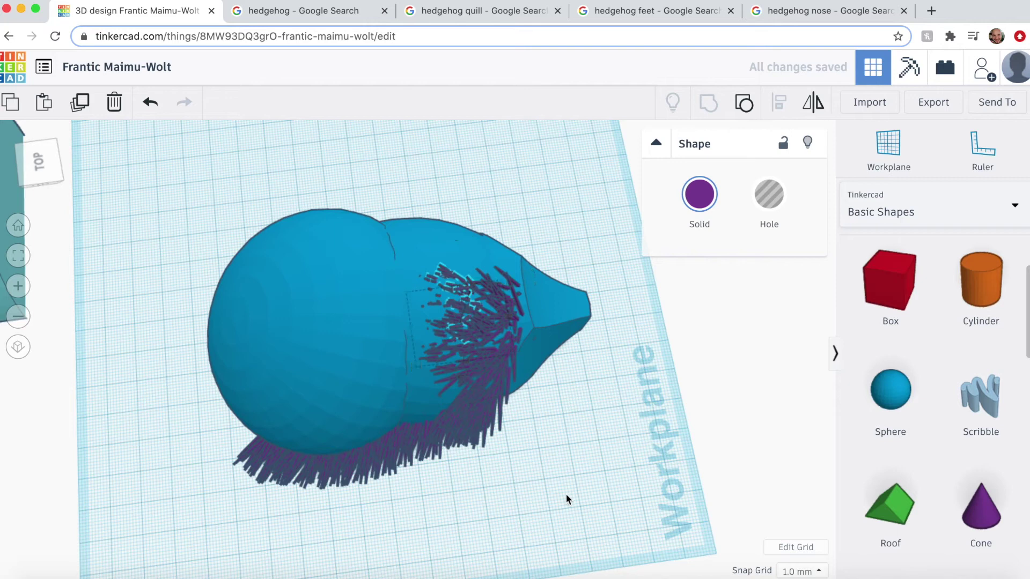
# Step: Raise the copied quill bundle on top of the head by 1.85 mm to sit on the body surface
pyautogui.moveTo(565, 495); pyautogui.dragTo(567, 429, button='right')
pyautogui.moveTo(469, 188); pyautogui.dragTo(469, 184)
pyautogui.moveTo(468, 182); pyautogui.dragTo(280, 365, button='right')
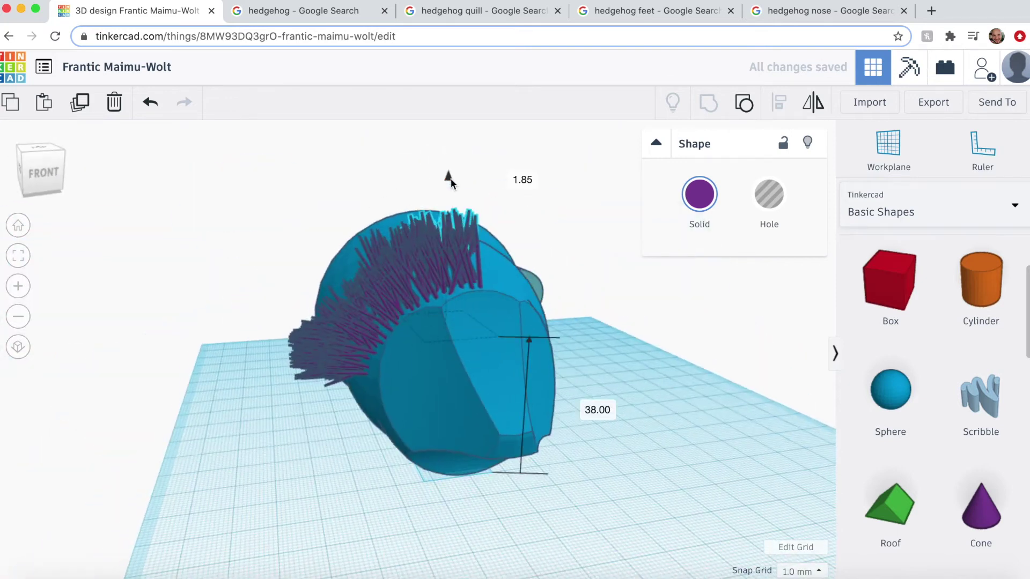
pyautogui.moveTo(376, 496); pyautogui.dragTo(569, 536, button='right')
# Step: Duplicate the bundle, shift the copy 12 mm, and adjust its height and tilt to follow the hedgehog's back
pyautogui.press('super+d')
pyautogui.press('Left')
pyautogui.press('Left')
pyautogui.press('Left')
pyautogui.press('Left')
pyautogui.press('Left')
pyautogui.press('Left')
pyautogui.press('Left')
pyautogui.press('Left')
pyautogui.press('Left')
pyautogui.press('Left')
pyautogui.moveTo(440, 179); pyautogui.dragTo(438, 167)
pyautogui.press('Left')
pyautogui.press('Left')
pyautogui.moveTo(625, 260); pyautogui.dragTo(143, 221, button='right')
pyautogui.moveTo(361, 172); pyautogui.dragTo(390, 156)
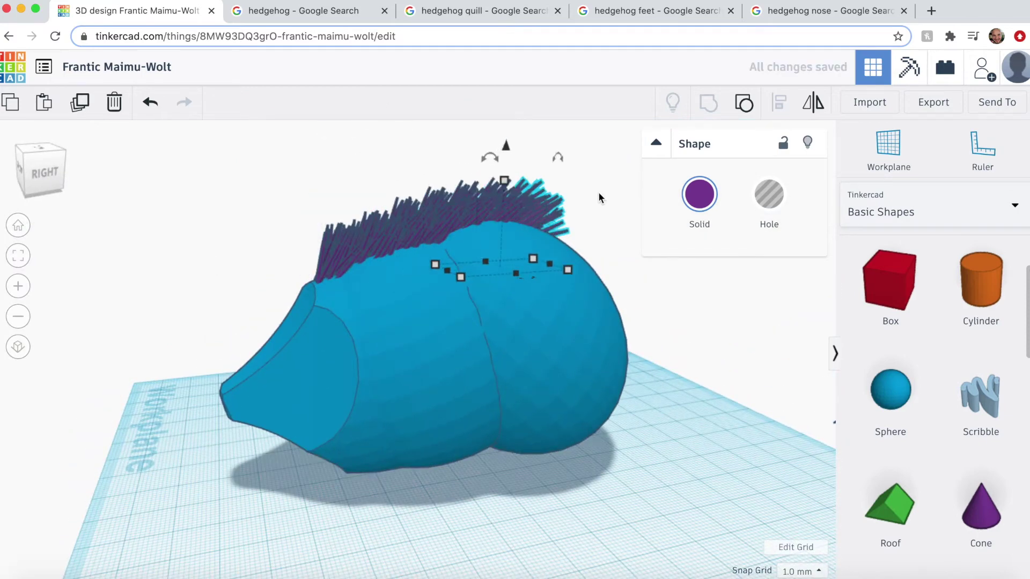
# Step: Tilt the bundle beside the spine and move it 6 mm outward onto the hedgehog's left flank
pyautogui.moveTo(598, 198); pyautogui.dragTo(369, 236, button='right')
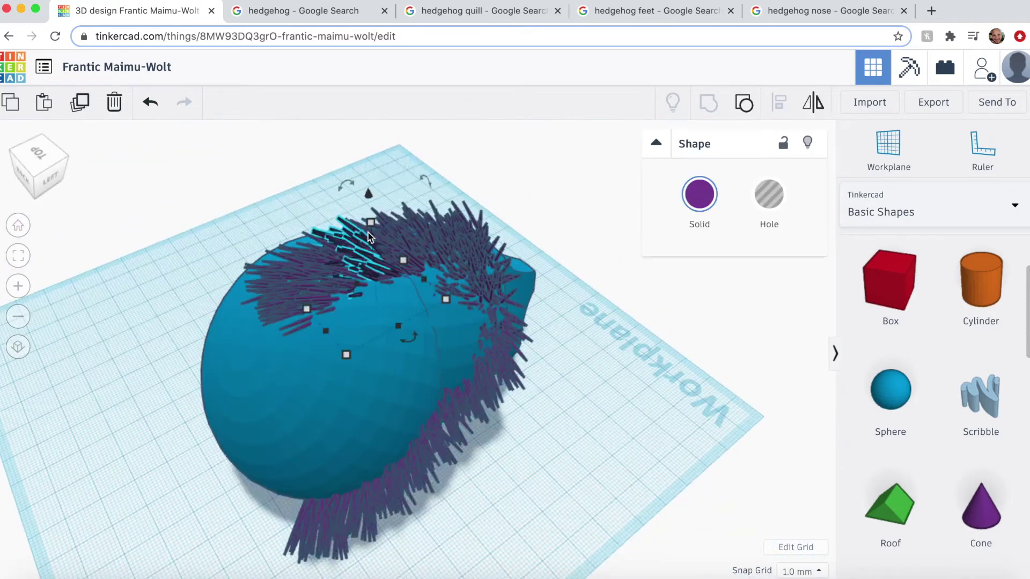
pyautogui.moveTo(426, 182); pyautogui.dragTo(452, 227)
pyautogui.press('Down')
pyautogui.press('Down')
pyautogui.press('Down')
pyautogui.press('Down')
pyautogui.press('Down')
pyautogui.press('Down')
pyautogui.moveTo(574, 467); pyautogui.dragTo(716, 450, button='right')
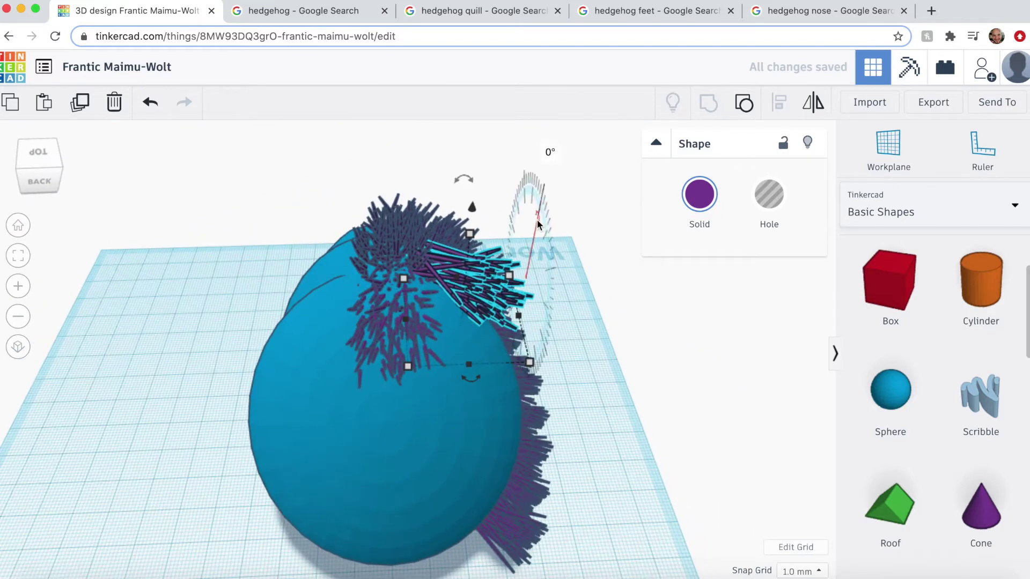
pyautogui.moveTo(538, 226); pyautogui.dragTo(337, 264, button='right')
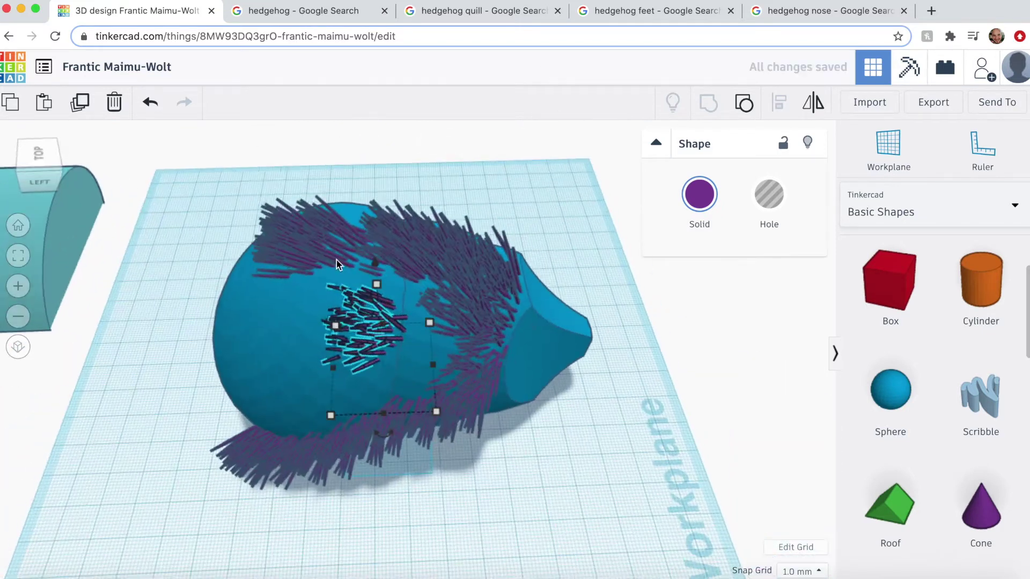
# Step: Select the bundle beside the spine and rotate and tilt it into the gap behind the head quills
pyautogui.click(337, 260)
pyautogui.moveTo(342, 166); pyautogui.dragTo(463, 170)
pyautogui.moveTo(355, 342); pyautogui.dragTo(484, 288)
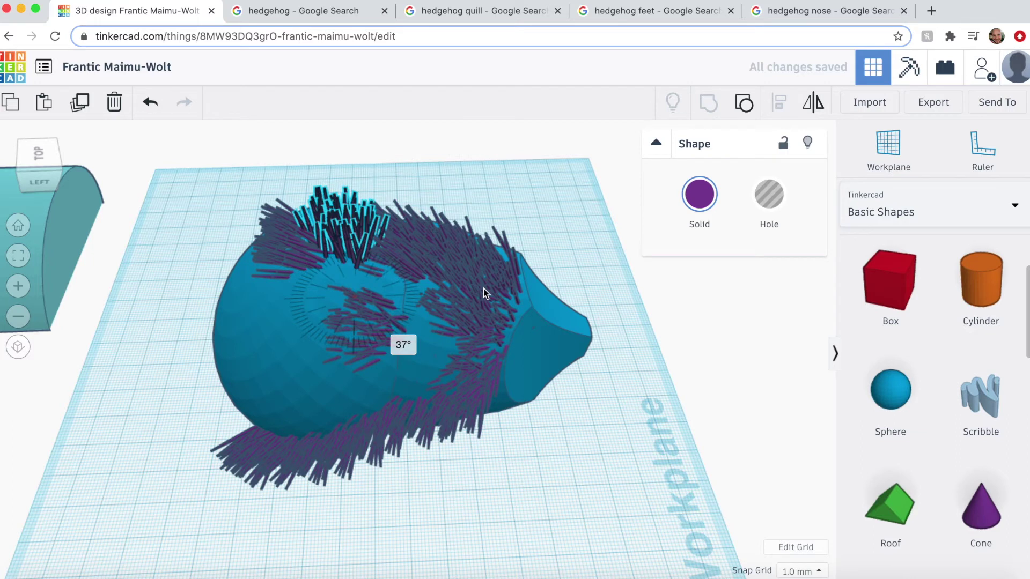
pyautogui.moveTo(545, 144); pyautogui.dragTo(546, 144)
pyautogui.moveTo(341, 145); pyautogui.dragTo(234, 138)
pyautogui.click(432, 268)
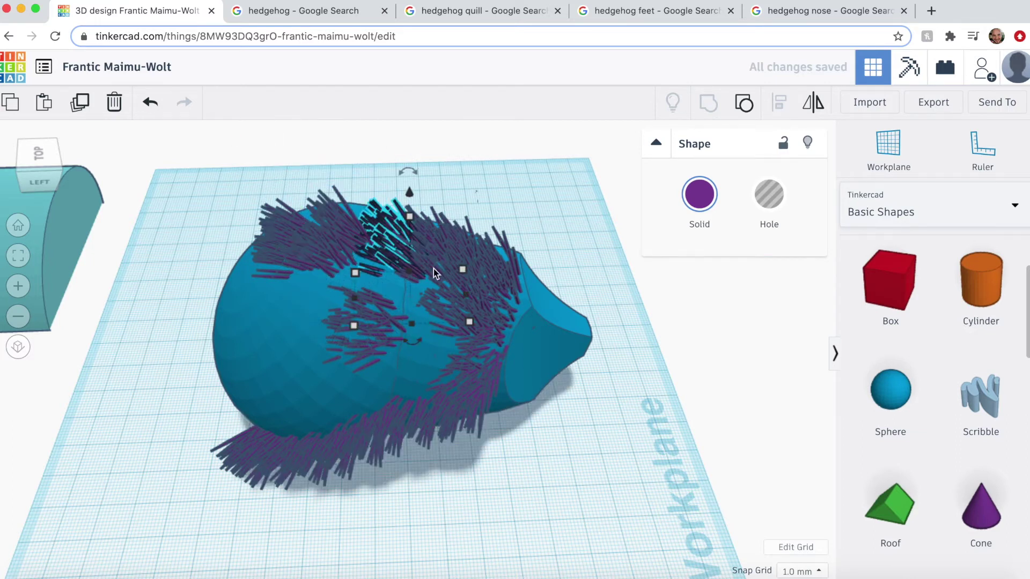
pyautogui.moveTo(408, 360); pyautogui.dragTo(475, 344)
# Step: Rotate the bundle on top of the back and adjust its height and tilt to match the body curve
pyautogui.moveTo(418, 221); pyautogui.dragTo(608, 329, button='right')
pyautogui.click(561, 257)
pyautogui.moveTo(528, 199); pyautogui.dragTo(360, 182)
pyautogui.moveTo(360, 182); pyautogui.dragTo(408, 301, button='right')
pyautogui.moveTo(473, 412); pyautogui.dragTo(487, 470)
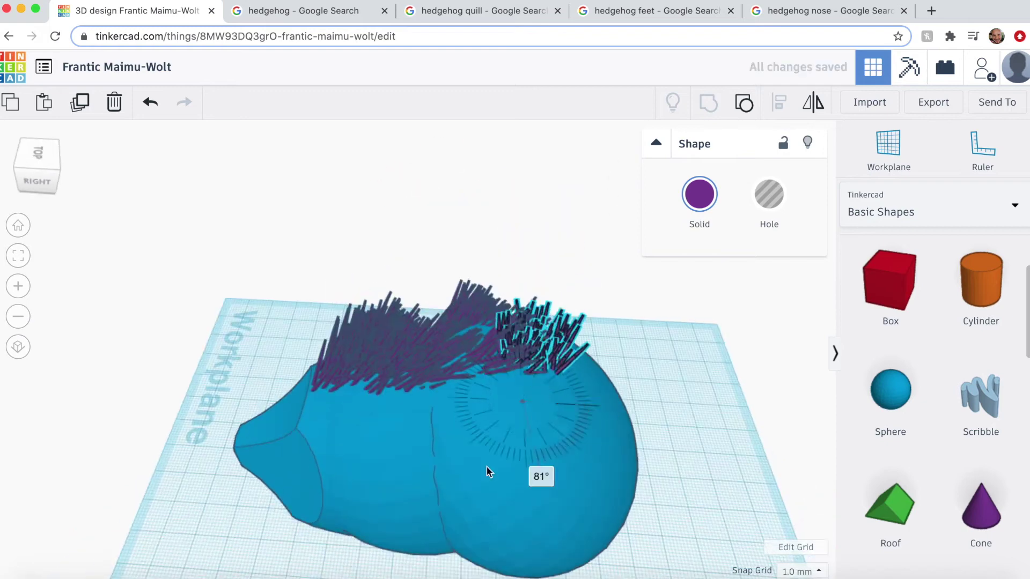
pyautogui.moveTo(487, 471); pyautogui.dragTo(515, 344, button='right')
pyautogui.moveTo(530, 204); pyautogui.dragTo(590, 197)
pyautogui.moveTo(527, 192); pyautogui.dragTo(526, 199)
pyautogui.moveTo(527, 184); pyautogui.dragTo(595, 249)
# Step: Select the bundle on the left flank and lower it slightly against the body
pyautogui.moveTo(499, 183); pyautogui.dragTo(639, 375, button='right')
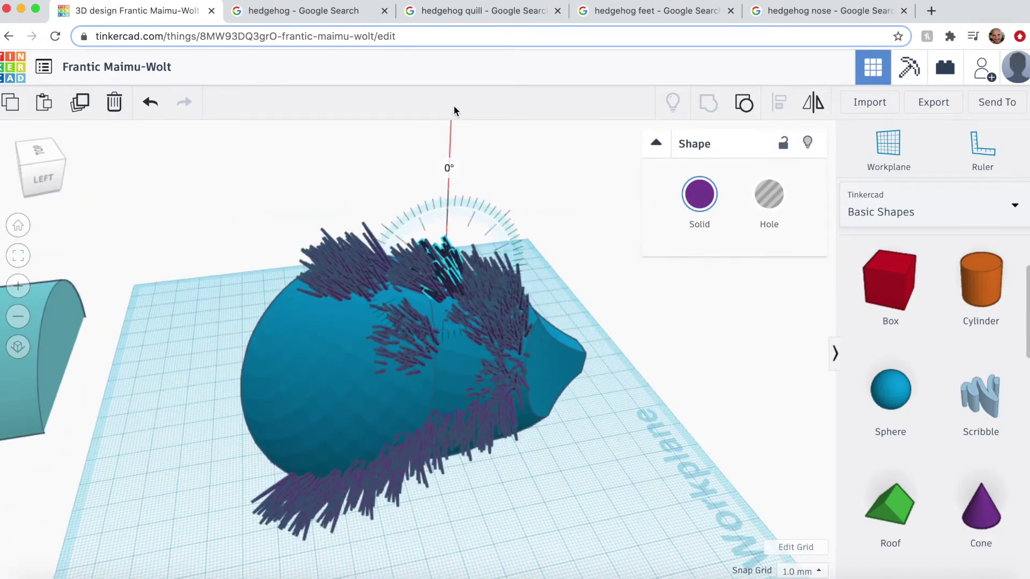
pyautogui.moveTo(452, 110); pyautogui.dragTo(410, 324, button='right')
pyautogui.moveTo(575, 516); pyautogui.dragTo(470, 441, button='right')
pyautogui.moveTo(430, 218); pyautogui.dragTo(495, 197, button='right')
pyautogui.moveTo(376, 216); pyautogui.dragTo(390, 332, button='right')
pyautogui.click(391, 331)
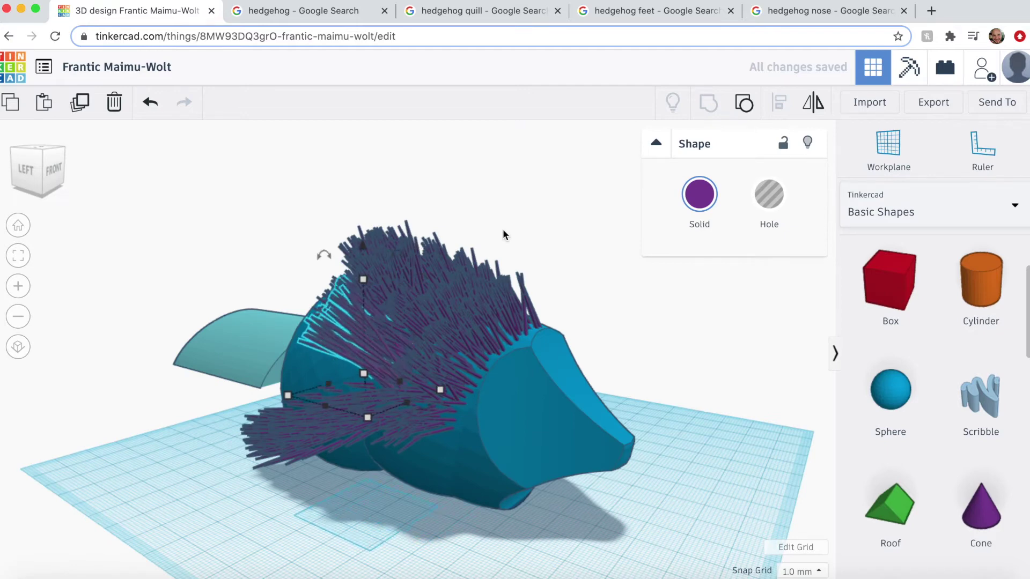
pyautogui.moveTo(504, 228); pyautogui.dragTo(452, 486, button='right')
pyautogui.moveTo(436, 312); pyautogui.dragTo(436, 321)
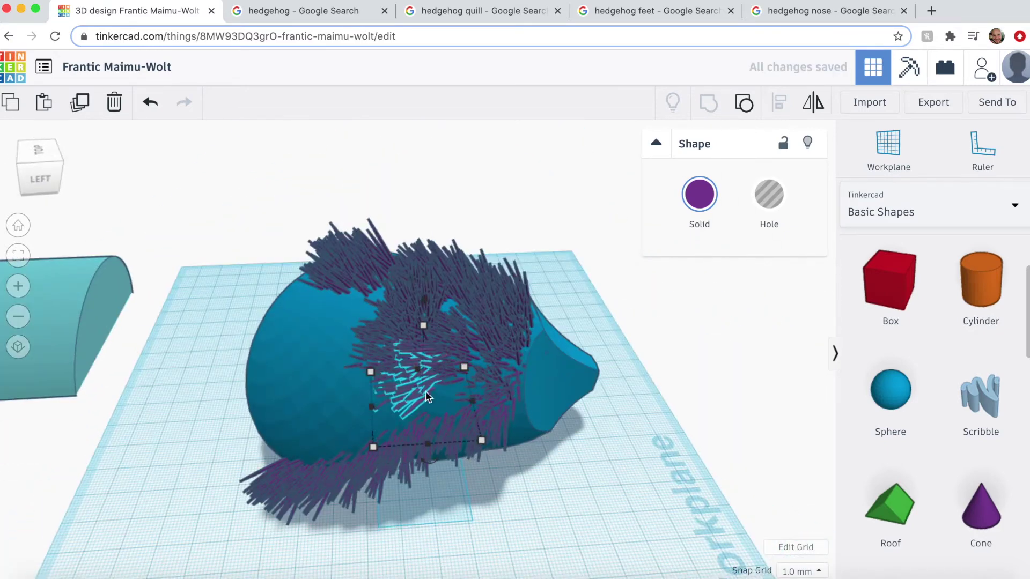
pyautogui.moveTo(426, 393); pyautogui.dragTo(443, 436, button='right')
# Step: Duplicate the flank bundle, shift the copy 4 mm, then tilt and lower it above the bottom quill row
pyautogui.click(221, 478)
pyautogui.click(470, 373)
pyautogui.press('super+d')
pyautogui.moveTo(644, 477); pyautogui.dragTo(431, 525, button='right')
pyautogui.press('Left')
pyautogui.press('Left')
pyautogui.press('Left')
pyautogui.press('Left')
pyautogui.moveTo(445, 289); pyautogui.dragTo(419, 275)
pyautogui.moveTo(397, 479)
pyautogui.mouseDown(button='right')
pyautogui.moveTo(570, 551)
pyautogui.moveTo(407, 492)
pyautogui.mouseUp(button='right')
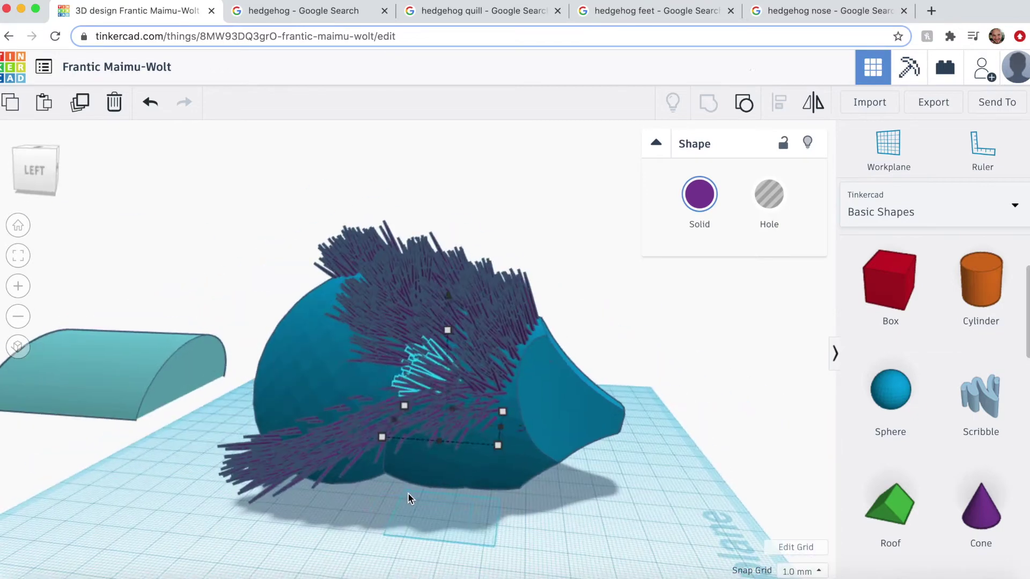
pyautogui.moveTo(446, 301); pyautogui.dragTo(446, 345)
# Step: Rotate the lower flank bundle to point rearward, shift it 4 mm toward the rear, and lower it to 17 mm
pyautogui.moveTo(414, 425); pyautogui.dragTo(355, 429)
pyautogui.moveTo(456, 449); pyautogui.dragTo(539, 513)
pyautogui.moveTo(539, 513); pyautogui.dragTo(454, 494, button='right')
pyautogui.moveTo(324, 331); pyautogui.dragTo(343, 309)
pyautogui.moveTo(483, 483); pyautogui.dragTo(404, 519, button='right')
pyautogui.press('Left')
pyautogui.press('Left')
pyautogui.press('Left')
pyautogui.press('Left')
pyautogui.moveTo(383, 356); pyautogui.dragTo(384, 368)
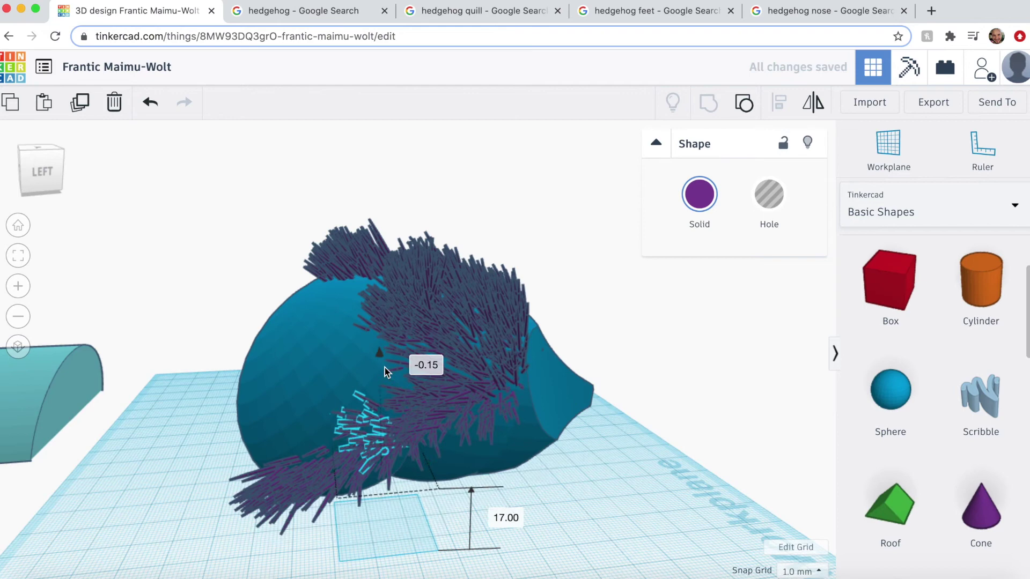
# Step: Select a quill bundle on the left side and fit it to the bare area of the flank
pyautogui.moveTo(542, 483); pyautogui.dragTo(332, 270, button='right')
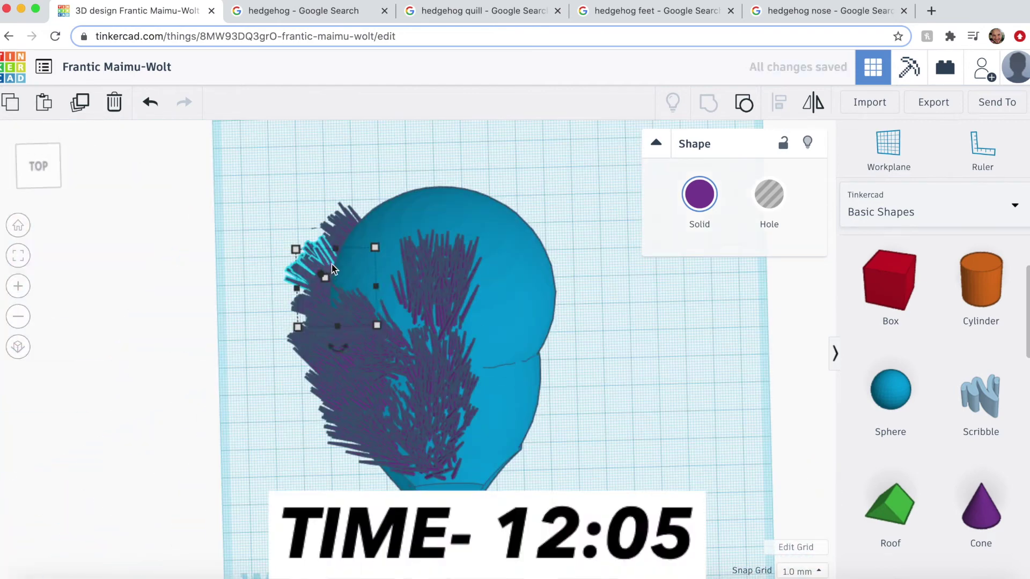
pyautogui.click(326, 200)
pyautogui.scroll(5, 283, 311)
pyautogui.click(538, 357)
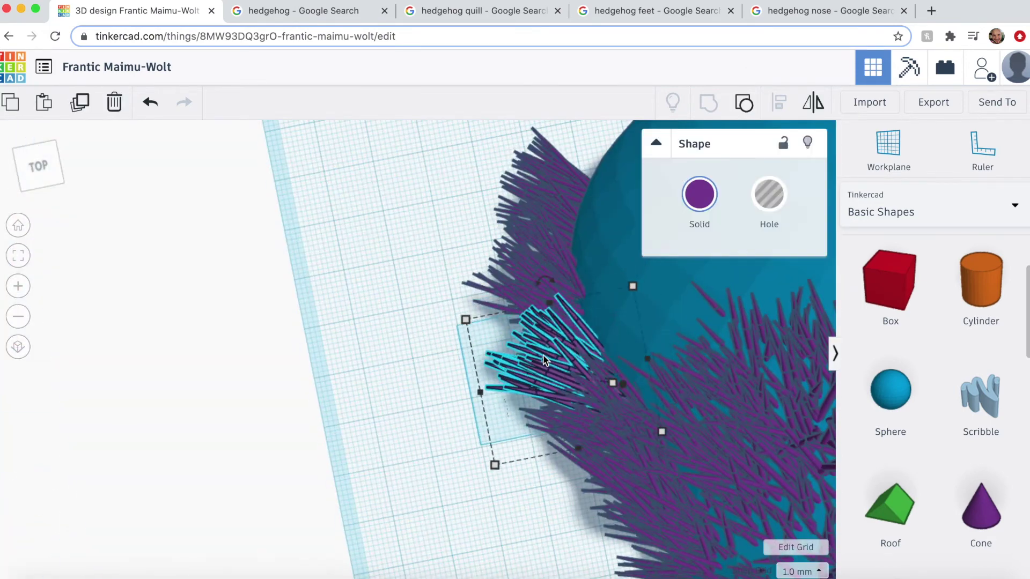
pyautogui.moveTo(543, 358); pyautogui.dragTo(101, 435, button='right')
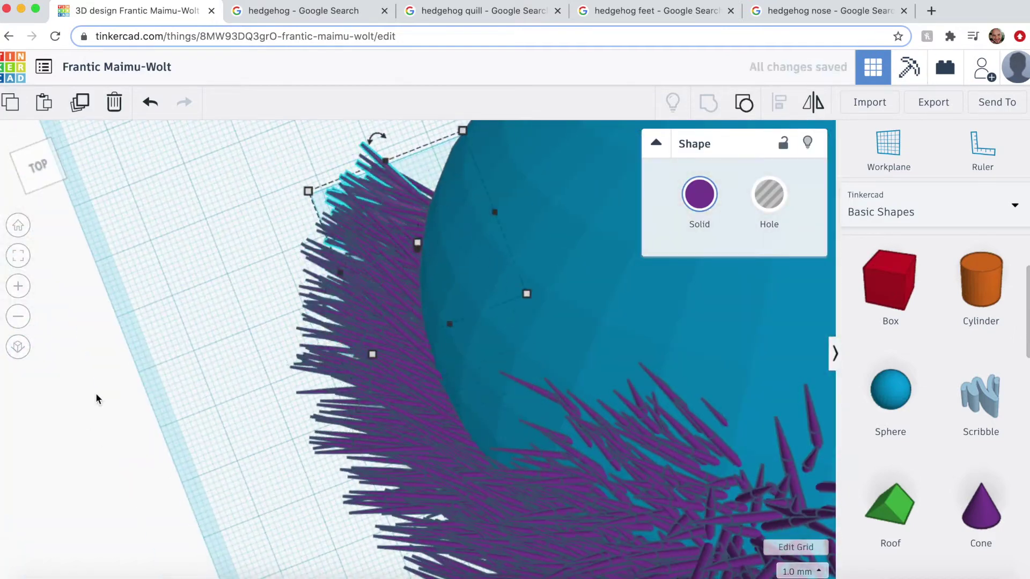
pyautogui.moveTo(95, 392); pyautogui.dragTo(503, 193, button='right')
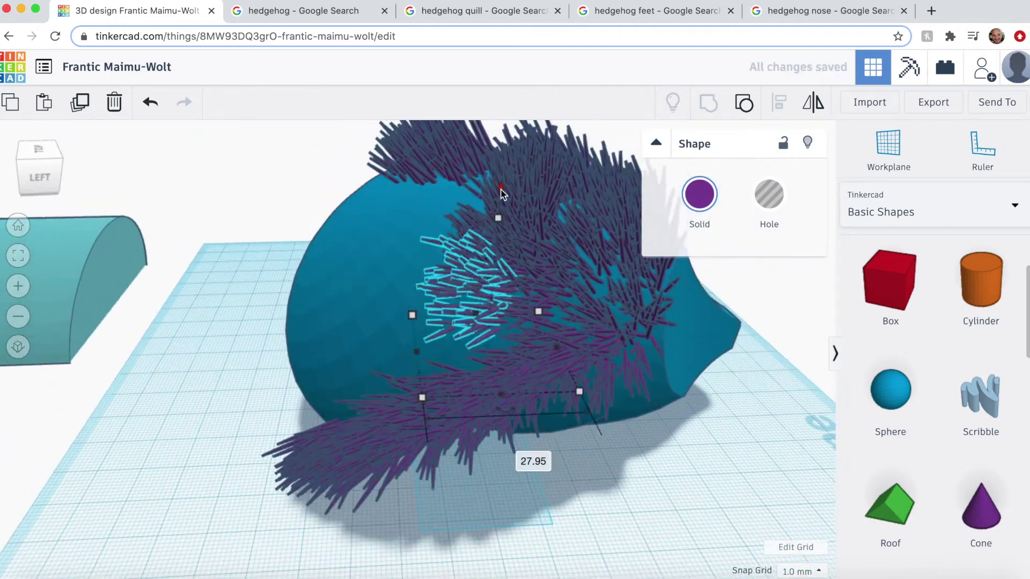
# Step: Shift the selected lower flank bundle 5 mm toward the hedgehog's rear
pyautogui.moveTo(606, 408); pyautogui.dragTo(654, 354, button='right')
pyautogui.moveTo(654, 407); pyautogui.dragTo(740, 575, button='right')
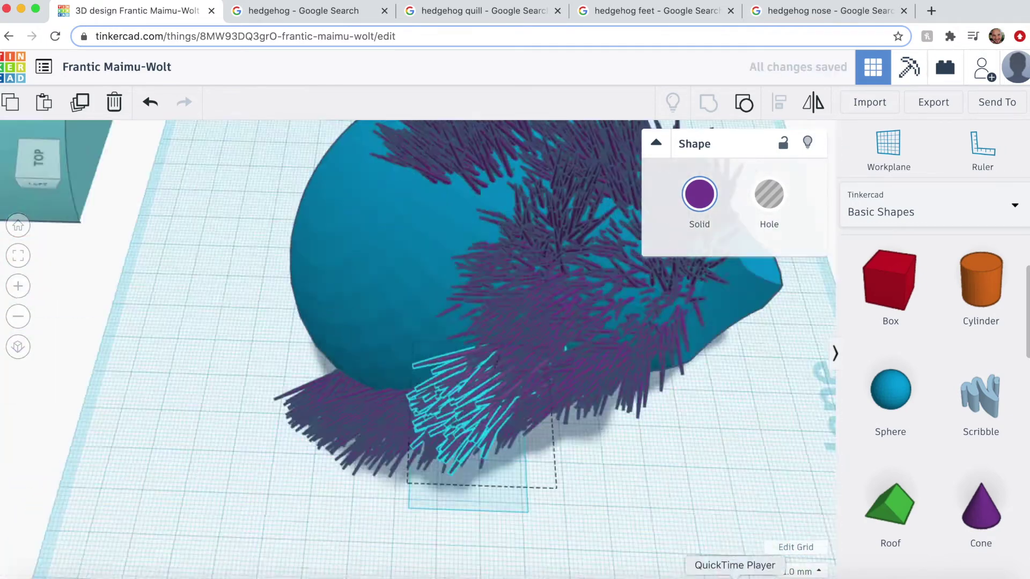
pyautogui.press('Left')
pyautogui.press('Left')
pyautogui.press('Left')
pyautogui.press('Left')
pyautogui.press('Left')
pyautogui.moveTo(740, 429); pyautogui.dragTo(421, 421, button='right')
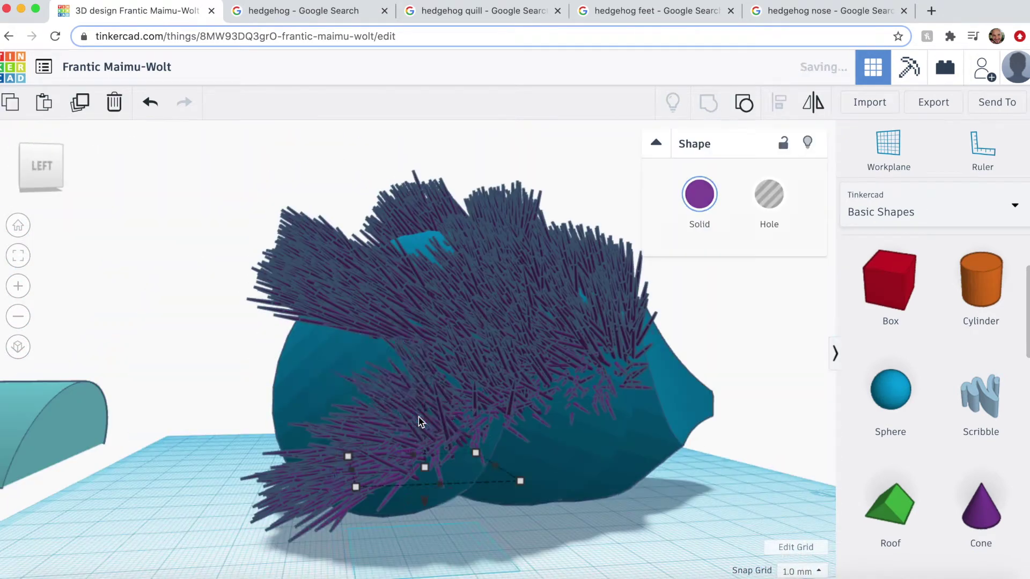
# Step: Tilt and reposition the bundle at the lower rear to follow the rounded rump
pyautogui.moveTo(390, 339); pyautogui.dragTo(290, 450, button='right')
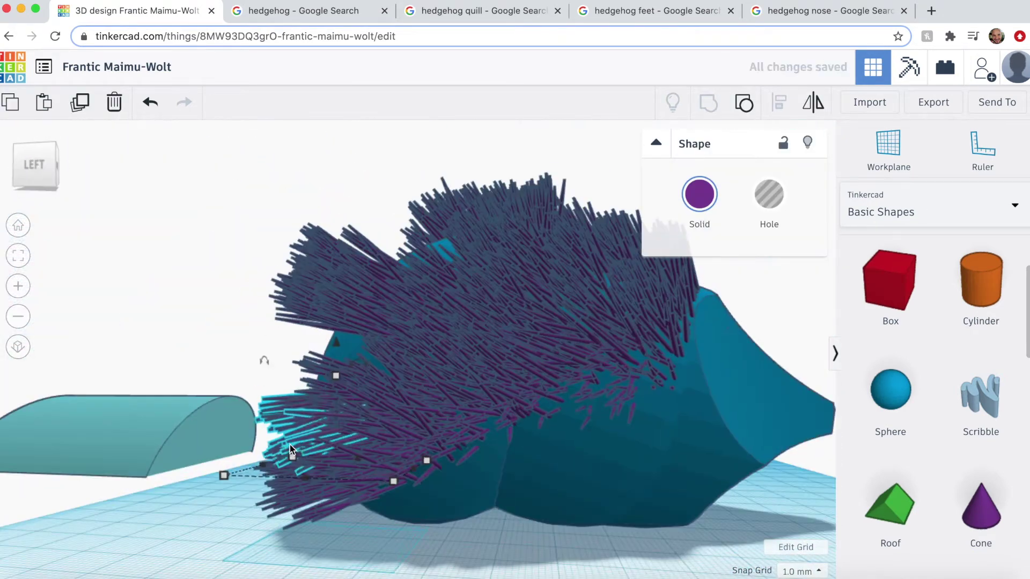
pyautogui.moveTo(188, 523); pyautogui.dragTo(448, 484, button='right')
pyautogui.moveTo(232, 289); pyautogui.dragTo(95, 154)
pyautogui.moveTo(274, 456)
pyautogui.mouseDown(button='right')
pyautogui.moveTo(461, 439)
pyautogui.moveTo(281, 458)
pyautogui.moveTo(363, 482)
pyautogui.moveTo(287, 463)
pyautogui.mouseUp(button='right')
pyautogui.moveTo(249, 398); pyautogui.dragTo(295, 402)
pyautogui.moveTo(294, 403); pyautogui.dragTo(483, 461, button='right')
# Step: Rotate the rear bundle further around the rump and shift it 6 mm
pyautogui.moveTo(528, 472); pyautogui.dragTo(589, 513)
pyautogui.moveTo(589, 513); pyautogui.dragTo(419, 279, button='right')
pyautogui.moveTo(482, 435); pyautogui.dragTo(509, 472)
pyautogui.moveTo(617, 542); pyautogui.dragTo(542, 287, button='right')
pyautogui.press('Left')
pyautogui.press('Left')
pyautogui.press('Left')
pyautogui.press('Left')
pyautogui.press('Left')
pyautogui.press('Left')
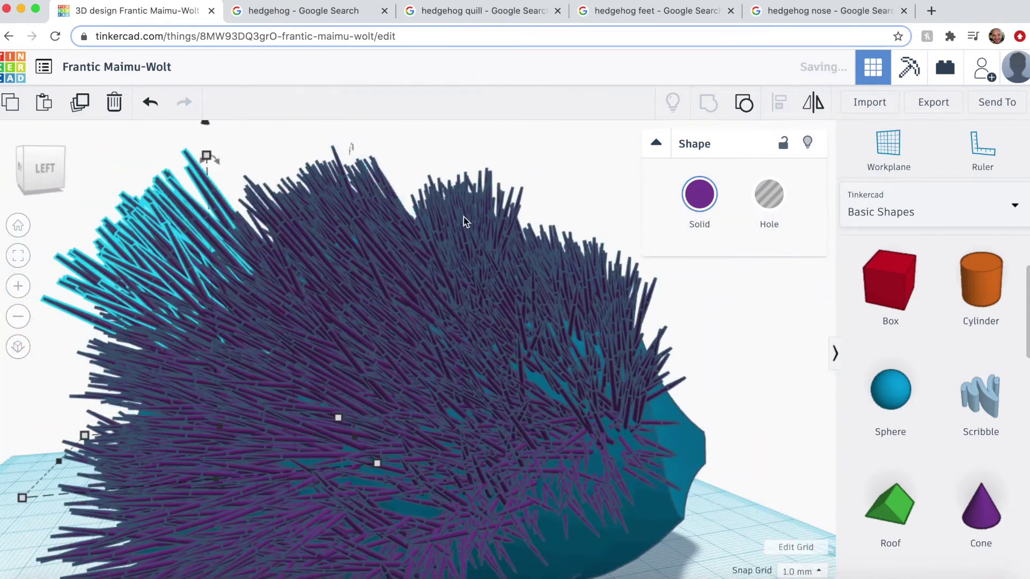
# Step: Move the selected upper rear bundle 8 mm across the back and raise it slightly
pyautogui.scroll(-5, 336, 276)
pyautogui.moveTo(231, 252); pyautogui.dragTo(639, 359, button='right')
pyautogui.press('Down')
pyautogui.press('Down')
pyautogui.press('Down')
pyautogui.press('Down')
pyautogui.press('Down')
pyautogui.press('Down')
pyautogui.press('Down')
pyautogui.press('Down')
pyautogui.scroll(5, 540, 431)
pyautogui.moveTo(580, 420); pyautogui.dragTo(751, 451, button='right')
pyautogui.moveTo(408, 184); pyautogui.dragTo(407, 169)
# Step: Rotate the bundle over the bare patch on the upper back, lower it into the quills, and deselect it
pyautogui.moveTo(408, 170); pyautogui.dragTo(571, 401, button='right')
pyautogui.moveTo(388, 376); pyautogui.dragTo(487, 315, button='right')
pyautogui.moveTo(482, 516); pyautogui.dragTo(451, 426)
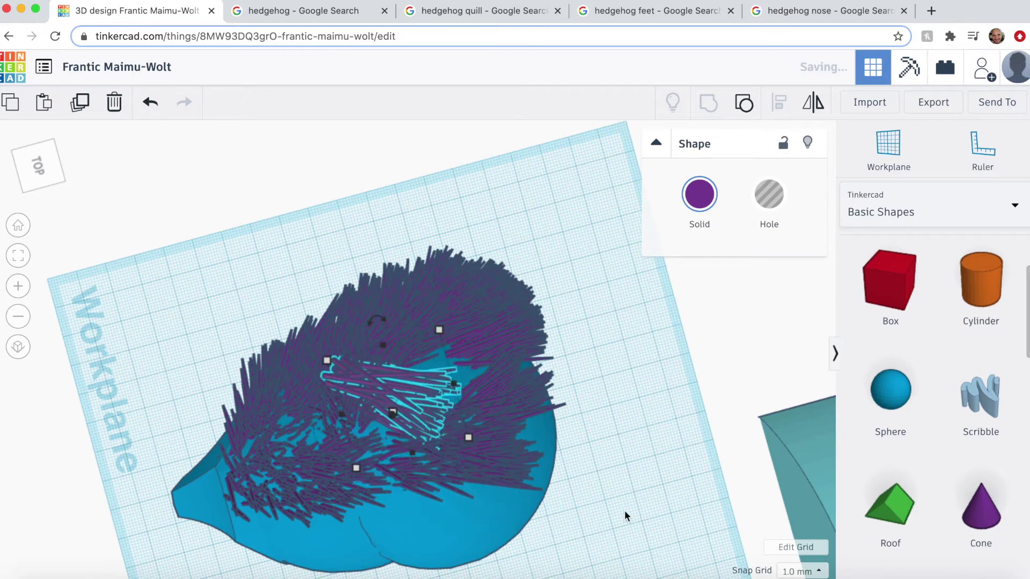
pyautogui.moveTo(384, 322); pyautogui.dragTo(371, 162, button='right')
pyautogui.moveTo(388, 155); pyautogui.dragTo(391, 178)
pyautogui.moveTo(391, 182); pyautogui.dragTo(204, 477, button='right')
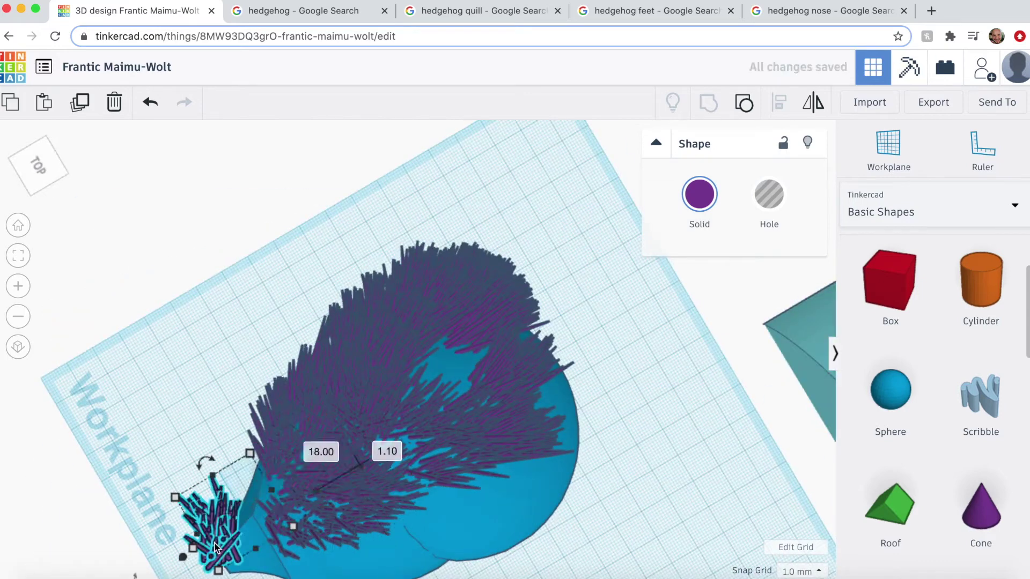
pyautogui.moveTo(587, 513); pyautogui.dragTo(322, 268, button='right')
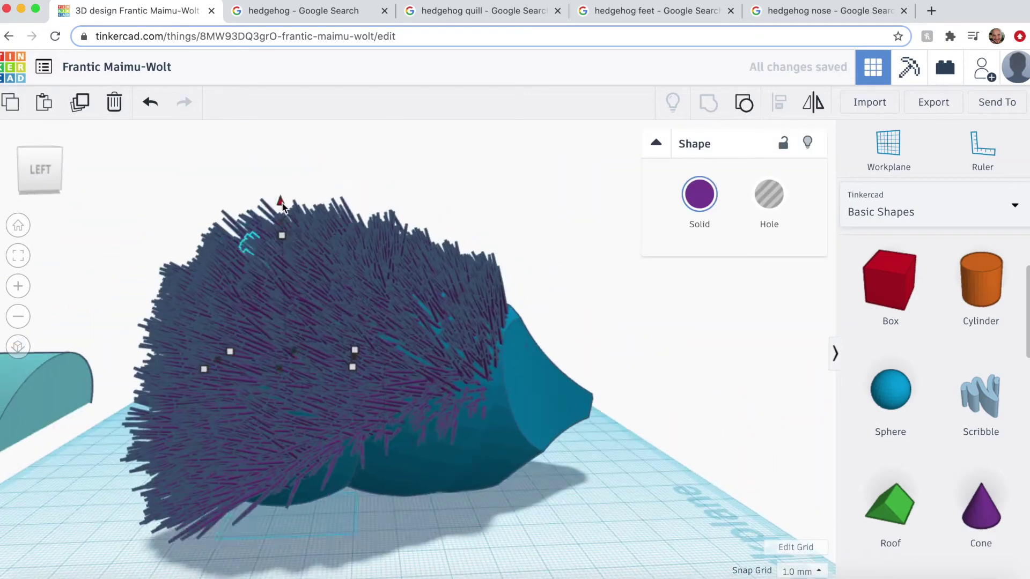
pyautogui.moveTo(268, 138); pyautogui.dragTo(675, 409, button='right')
pyautogui.click(617, 493)
# Step: Select the bundle beside the bare rear patch, tilt and rotate it to fit the curve, and deselect it
pyautogui.moveTo(613, 499); pyautogui.dragTo(78, 311, button='right')
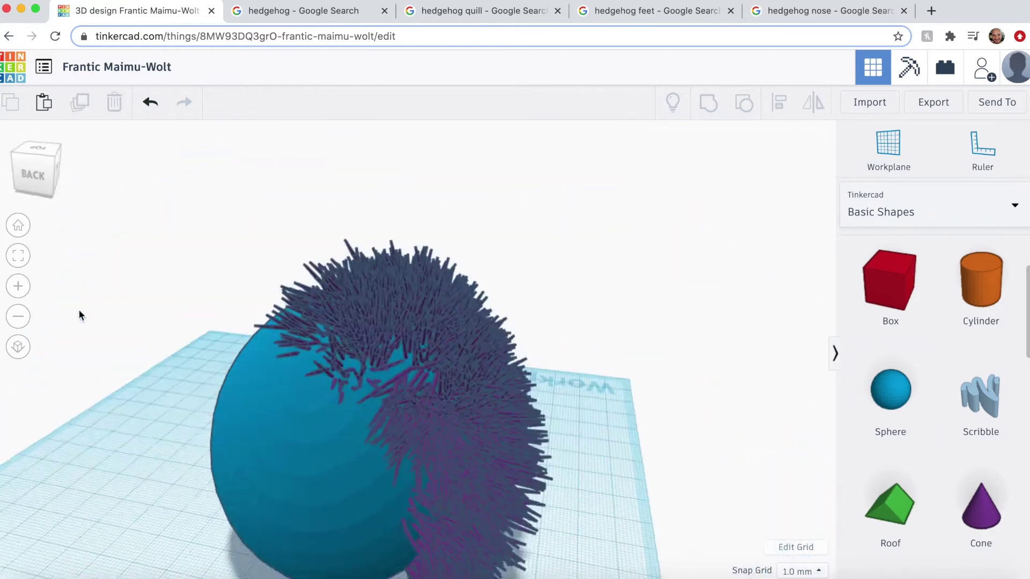
pyautogui.click(386, 333)
pyautogui.moveTo(387, 343); pyautogui.dragTo(584, 300, button='right')
pyautogui.moveTo(555, 212); pyautogui.dragTo(621, 225)
pyautogui.moveTo(622, 321); pyautogui.dragTo(558, 386, button='right')
pyautogui.moveTo(737, 470); pyautogui.dragTo(724, 505, button='right')
pyautogui.moveTo(610, 315); pyautogui.dragTo(638, 327)
pyautogui.moveTo(616, 387); pyautogui.dragTo(361, 408, button='right')
pyautogui.moveTo(134, 462); pyautogui.dragTo(386, 456, button='right')
pyautogui.click(754, 429)
# Step: Select the two bundles on the lower rear together and rotate them 3°
pyautogui.moveTo(607, 429); pyautogui.dragTo(333, 439, button='right')
pyautogui.click(306, 424)
pyautogui.keyDown('shift'); pyautogui.click(322, 496); pyautogui.keyUp('shift')
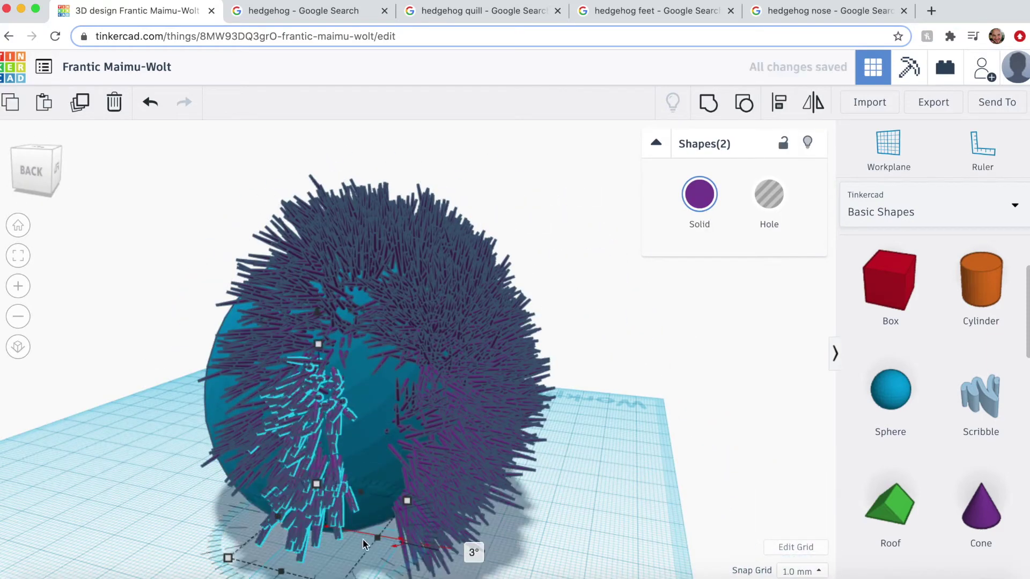
pyautogui.moveTo(362, 539); pyautogui.dragTo(472, 306, button='right')
# Step: Select the bundle in the middle of the lower rear, adjust its tilt, and deselect it
pyautogui.click(396, 400)
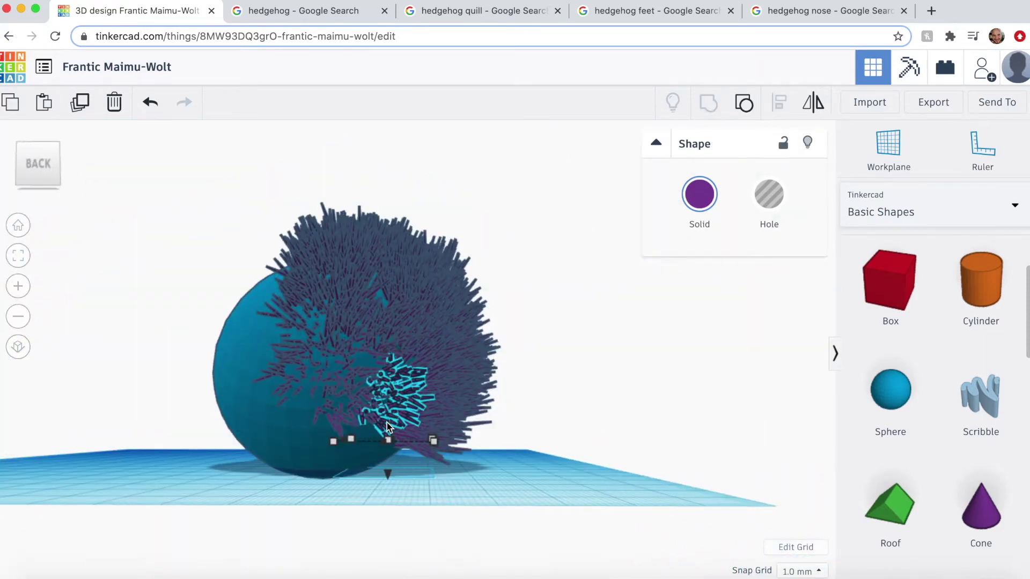
pyautogui.moveTo(396, 344); pyautogui.dragTo(421, 351)
pyautogui.moveTo(317, 413); pyautogui.dragTo(225, 523, button='right')
pyautogui.moveTo(585, 510); pyautogui.dragTo(403, 565, button='right')
pyautogui.moveTo(329, 572); pyautogui.dragTo(655, 502, button='right')
pyautogui.click(728, 515)
# Step: Duplicate a rear quill bundle, then raise and tilt the copy into the remaining gap
pyautogui.click(445, 487)
pyautogui.hotkey('ctrl', 'd')
pyautogui.moveTo(419, 413); pyautogui.dragTo(418, 352)
pyautogui.moveTo(419, 324); pyautogui.dragTo(393, 279)
pyautogui.click(542, 456)
pyautogui.moveTo(541, 456); pyautogui.dragTo(343, 504, button='right')
# Step: Select the bundle on the upper rear, tilt it, and raise it 5.11 mm to a height of 40 mm
pyautogui.click(397, 242)
pyautogui.moveTo(398, 242); pyautogui.dragTo(440, 300, button='right')
pyautogui.moveTo(463, 185); pyautogui.dragTo(591, 152)
pyautogui.moveTo(590, 151); pyautogui.dragTo(443, 183, button='right')
pyautogui.moveTo(444, 182); pyautogui.dragTo(442, 167)
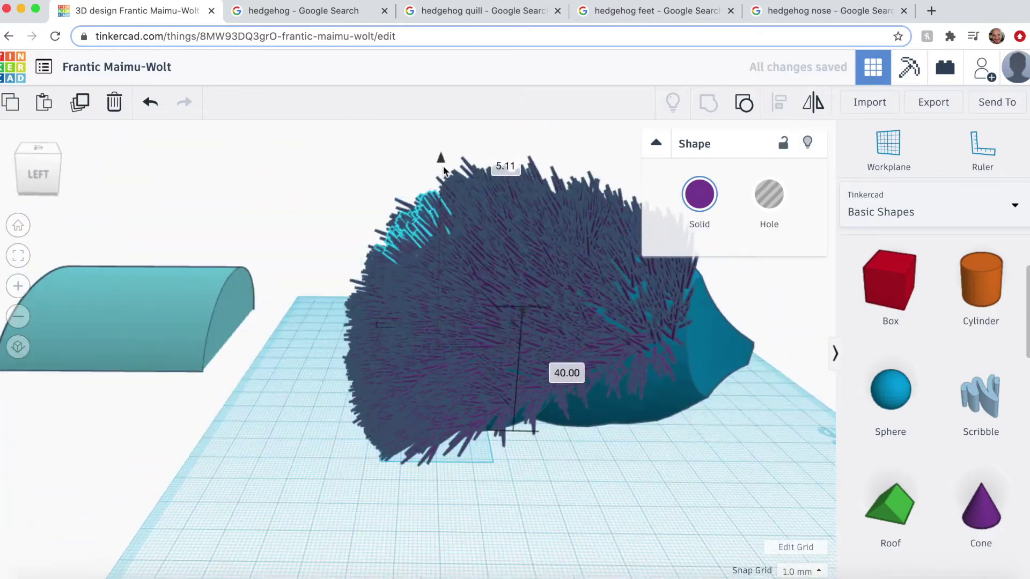
# Step: Select all the quill bundles on the covered half of the hedgehog, leaving the body out of the selection
pyautogui.moveTo(443, 167); pyautogui.dragTo(674, 352, button='right')
pyautogui.click(586, 448)
pyautogui.moveTo(167, 194); pyautogui.dragTo(631, 572)
pyautogui.keyDown('shift'); pyautogui.click(406, 430); pyautogui.keyUp('shift')
pyautogui.keyDown('shift'); pyautogui.moveTo(584, 481); pyautogui.dragTo(627, 468, button='right'); pyautogui.keyUp('shift')
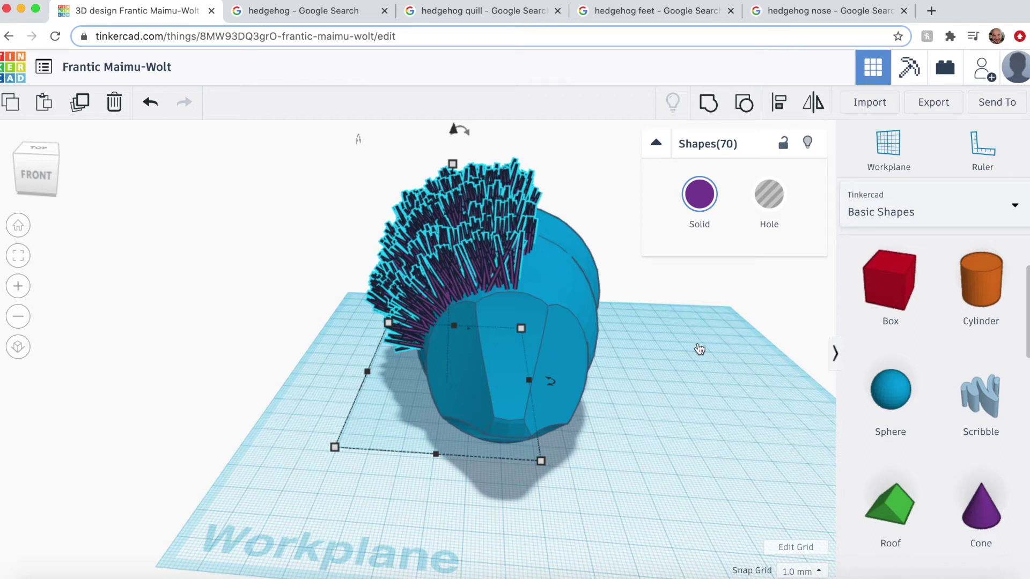
# Step: Duplicate all the selected quill bundles and mirror the copy from side to side
pyautogui.press('super+d')
pyautogui.press('m')
pyautogui.click(427, 471)
# Step: Move the mirrored quill bundles across onto the body's bare side and group all the quills with the body
pyautogui.press('Right')
pyautogui.press('Right')
pyautogui.press('Right')
pyautogui.press('Right')
pyautogui.press('Right')
pyautogui.press('Right')
pyautogui.press('Right')
pyautogui.press('Right')
pyautogui.press('Right')
pyautogui.press('Right')
pyautogui.press('Right')
pyautogui.press('Right')
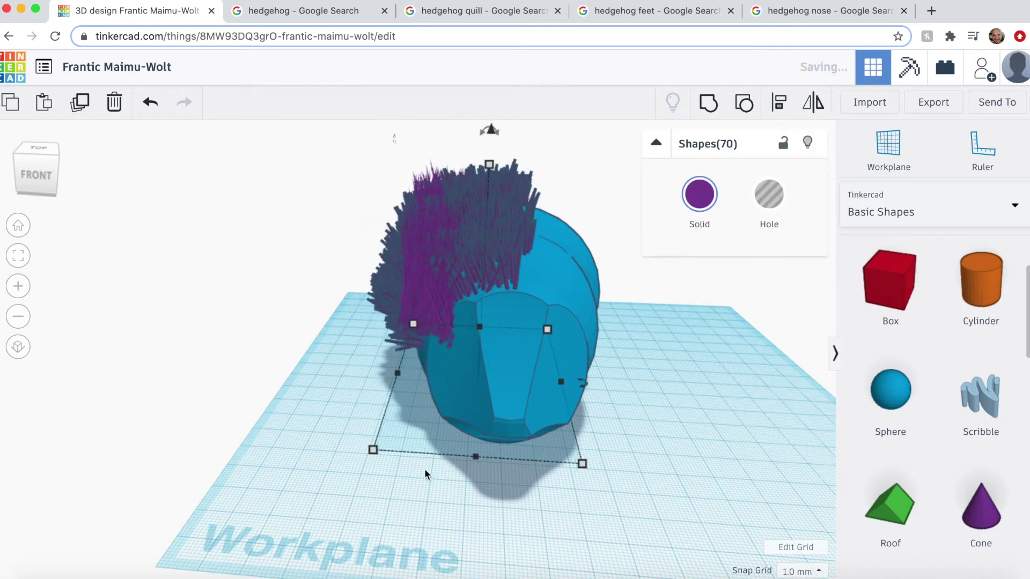
pyautogui.hotkey('shift', 'Right')
pyautogui.hotkey('shift', 'Right')
pyautogui.hotkey('shift', 'Right')
pyautogui.hotkey('shift', 'Right')
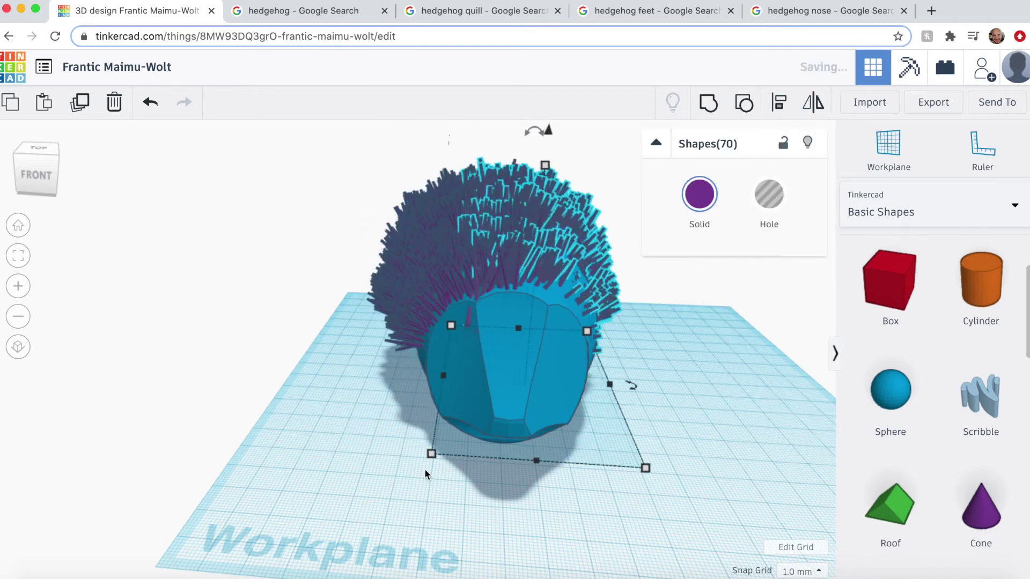
pyautogui.hotkey('shift', 'Right')
pyautogui.hotkey('shift', 'Right')
pyautogui.hotkey('shift', 'Right')
pyautogui.hotkey('shift', 'Right')
pyautogui.moveTo(656, 524); pyautogui.dragTo(214, 163, button='right')
pyautogui.hotkey('shift', 'Right')
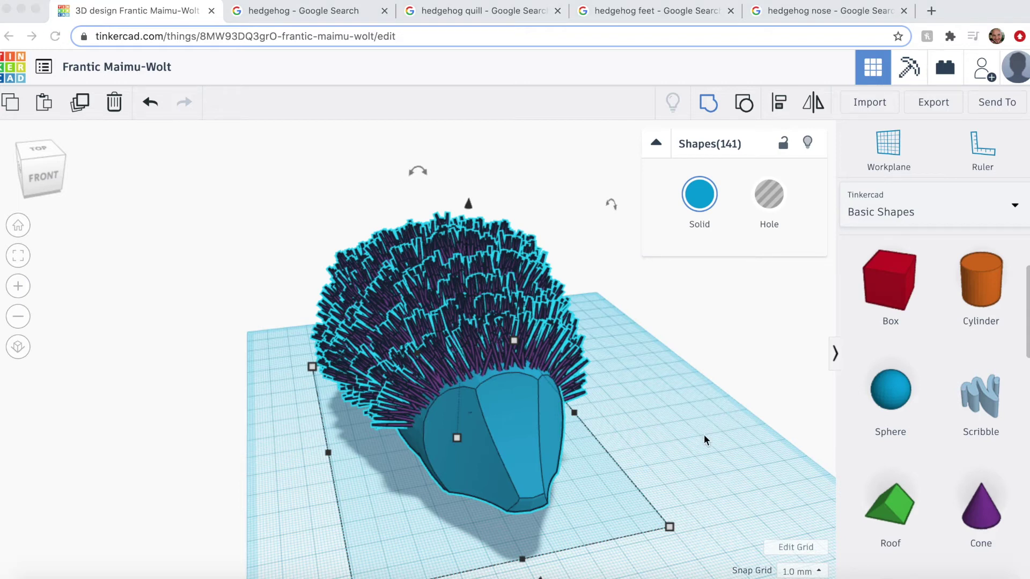
pyautogui.click(646, 189)
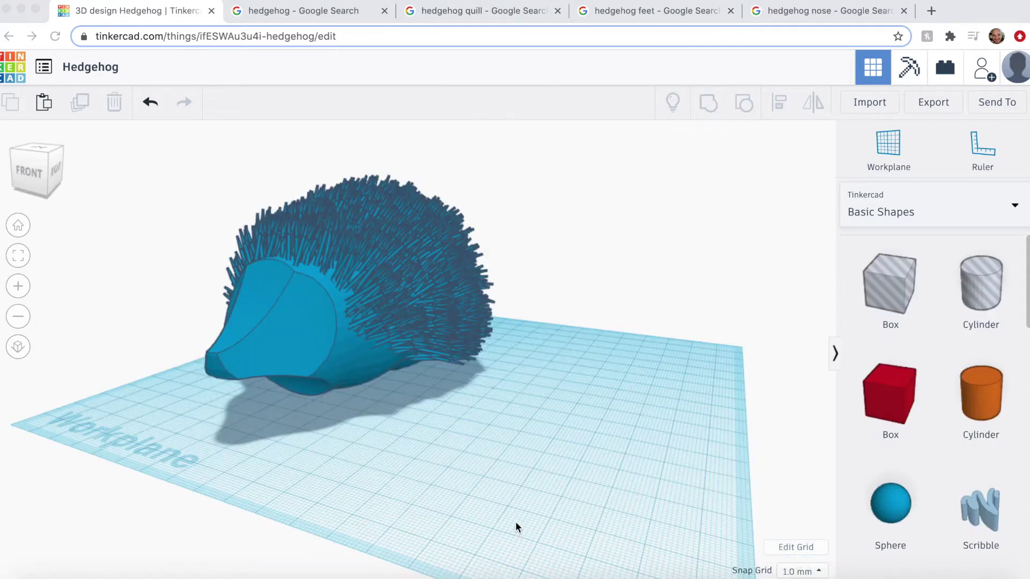
# Step: Examine the eyes in the reference photo of the hedgehog held in a hand, and return to Tinkercad
pyautogui.moveTo(555, 490); pyautogui.dragTo(525, 236, button='right')
pyautogui.click(337, 12)
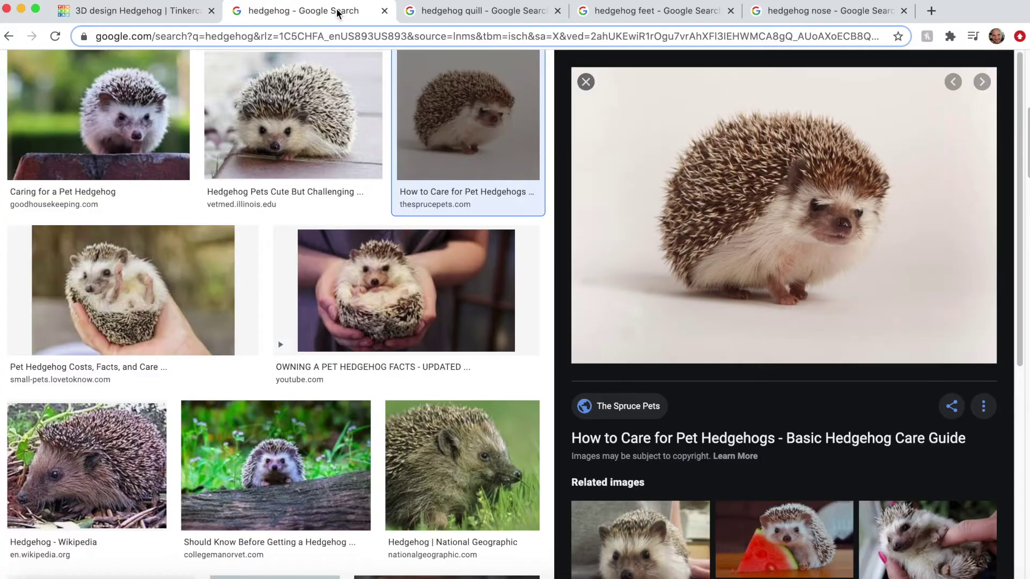
pyautogui.click(238, 310)
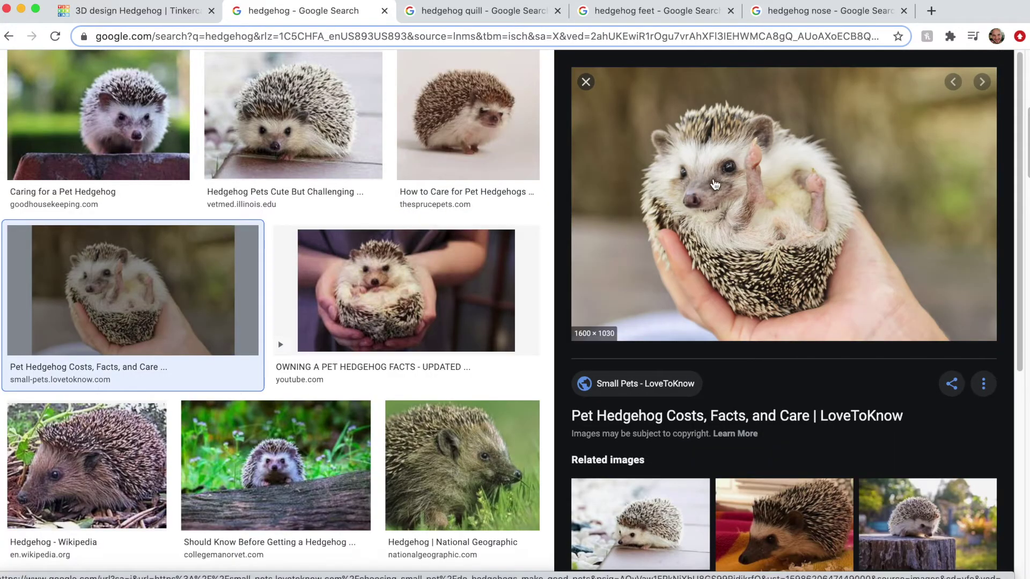
pyautogui.click(187, 17)
# Step: Place a sphere in front of the hedgehog's snout and colour it black
pyautogui.moveTo(890, 504); pyautogui.dragTo(507, 397)
pyautogui.click(700, 194)
pyautogui.click(970, 353)
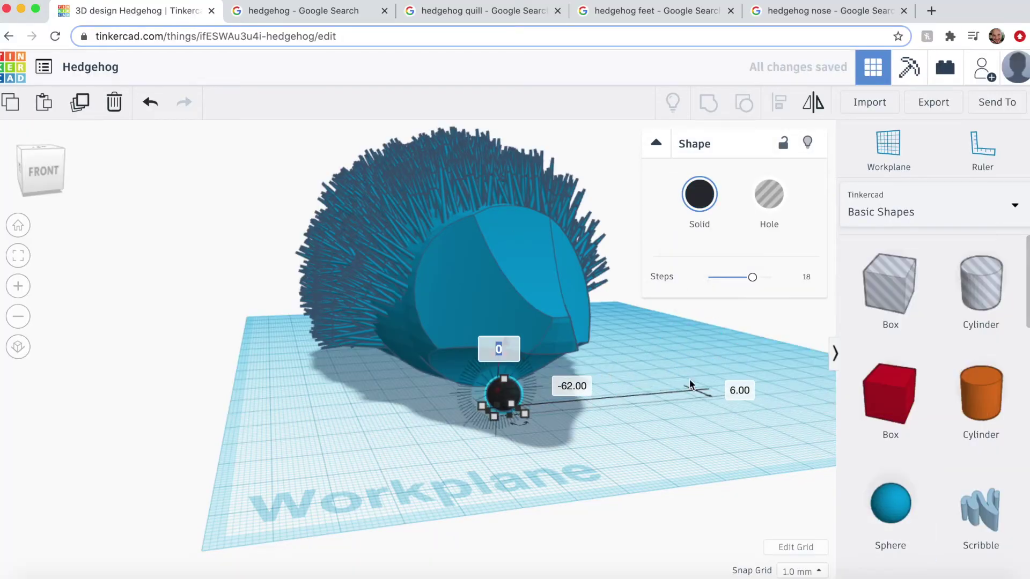
pyautogui.click(689, 381)
pyautogui.click(507, 397)
# Step: Raise the black sphere to eye level and set it into one side of the face
pyautogui.moveTo(505, 347); pyautogui.dragTo(506, 322)
pyautogui.moveTo(507, 214); pyautogui.dragTo(507, 214)
pyautogui.moveTo(677, 370); pyautogui.dragTo(632, 413, button='right')
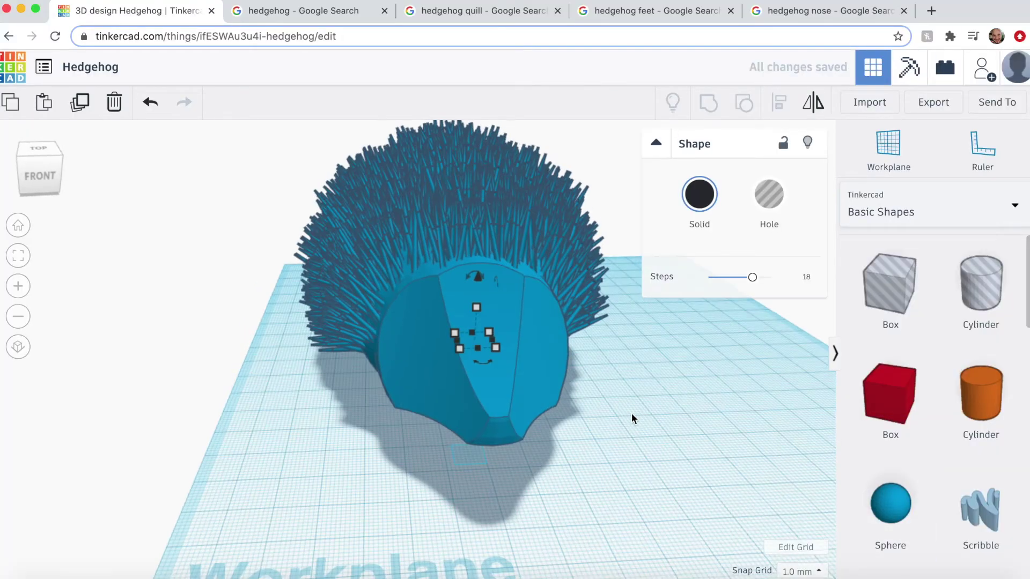
pyautogui.press('Left')
pyautogui.press('Left')
pyautogui.press('Left')
pyautogui.press('Left')
pyautogui.press('Left')
pyautogui.press('Left')
pyautogui.press('Left')
pyautogui.press('Left')
pyautogui.press('Left')
pyautogui.press('Left')
pyautogui.press('Up')
pyautogui.press('Up')
pyautogui.moveTo(650, 447); pyautogui.dragTo(692, 421, button='right')
# Step: Check the eye placement in the hedgehog reference photo, and move a duplicate of the eye to the other side of the face
pyautogui.click(338, 11)
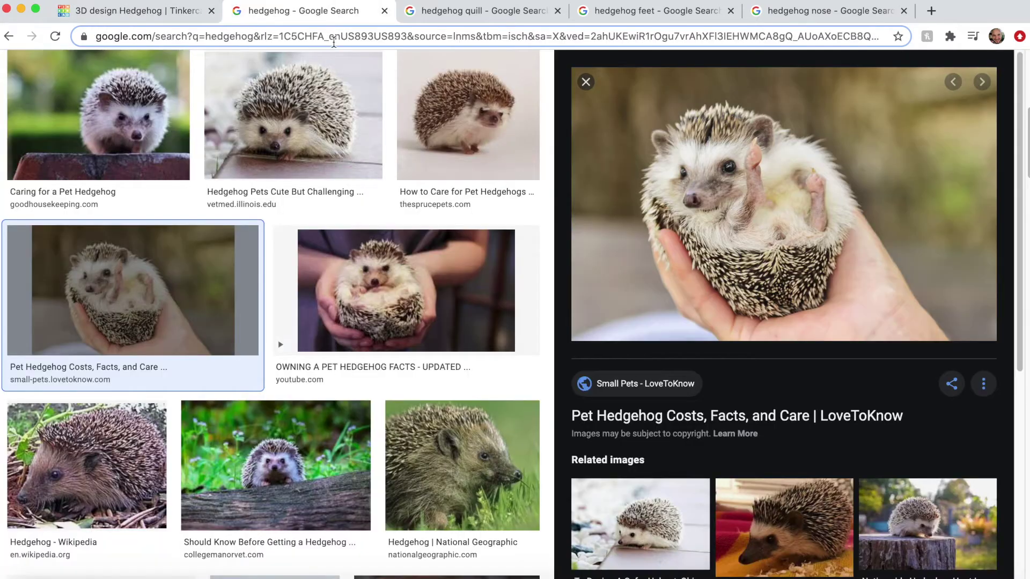
pyautogui.click(115, 16)
pyautogui.moveTo(588, 478); pyautogui.dragTo(547, 504, button='right')
pyautogui.press('super+d')
pyautogui.press('Right')
pyautogui.press('Right')
pyautogui.press('Right')
pyautogui.press('Right')
pyautogui.press('Right')
pyautogui.press('Right')
pyautogui.press('Right')
pyautogui.press('Right')
pyautogui.press('Right')
pyautogui.press('Right')
pyautogui.press('Right')
pyautogui.press('Right')
pyautogui.press('Right')
pyautogui.press('Right')
pyautogui.press('Right')
pyautogui.press('Right')
pyautogui.press('Right')
pyautogui.press('Right')
pyautogui.press('Right')
# Step: Set the snap grid to 0.5 mm and nudge the second eye inward and back by one increment each
pyautogui.click(800, 571)
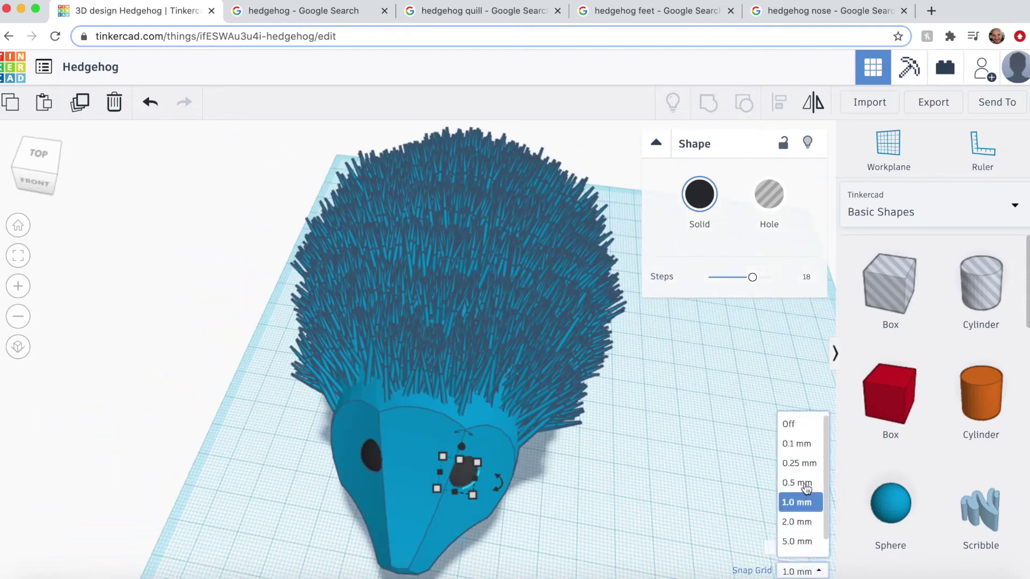
pyautogui.click(793, 480)
pyautogui.press('Left')
pyautogui.press('Up')
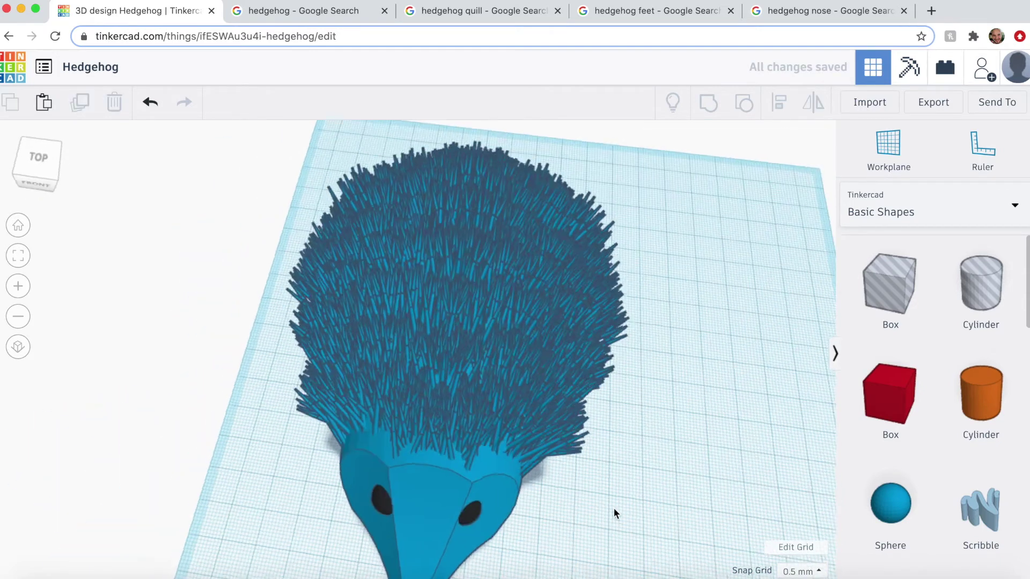
# Step: Paste a copy of one eye and, with the snap grid at 1.0 mm, lower it toward the snout's tip
pyautogui.moveTo(613, 508); pyautogui.dragTo(735, 427, button='right')
pyautogui.scroll(5, 735, 427)
pyautogui.moveTo(680, 473); pyautogui.dragTo(670, 481, button='right')
pyautogui.click(559, 250)
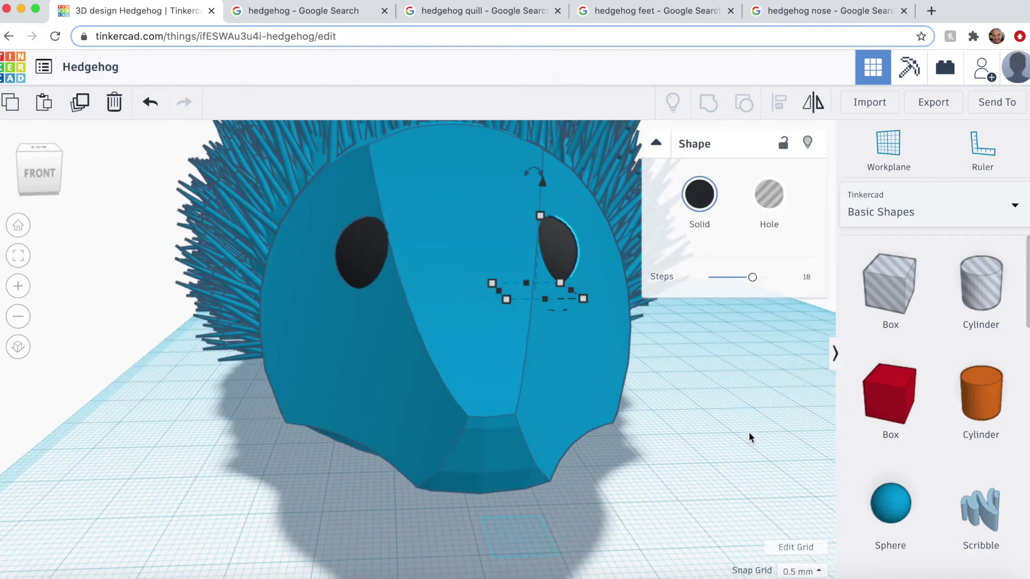
pyautogui.press('super+c')
pyautogui.press('super+v')
pyautogui.click(802, 572)
pyautogui.click(804, 507)
pyautogui.moveTo(627, 284); pyautogui.dragTo(530, 302)
pyautogui.moveTo(545, 235); pyautogui.dragTo(537, 435)
# Step: Examine the nose in the front-facing "Pin on Cute Animals" photo, and return to Tinkercad
pyautogui.click(803, 17)
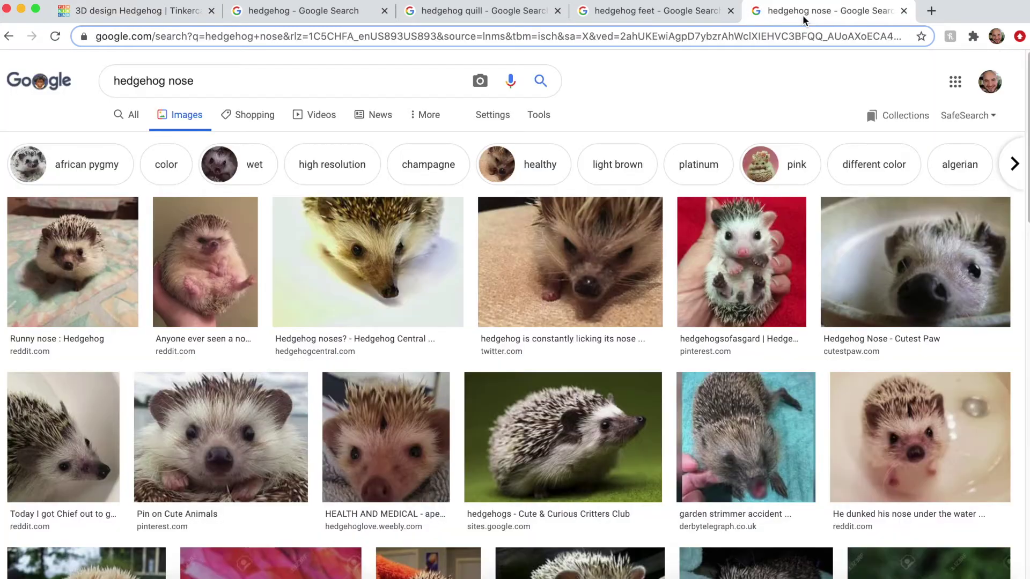
pyautogui.click(252, 450)
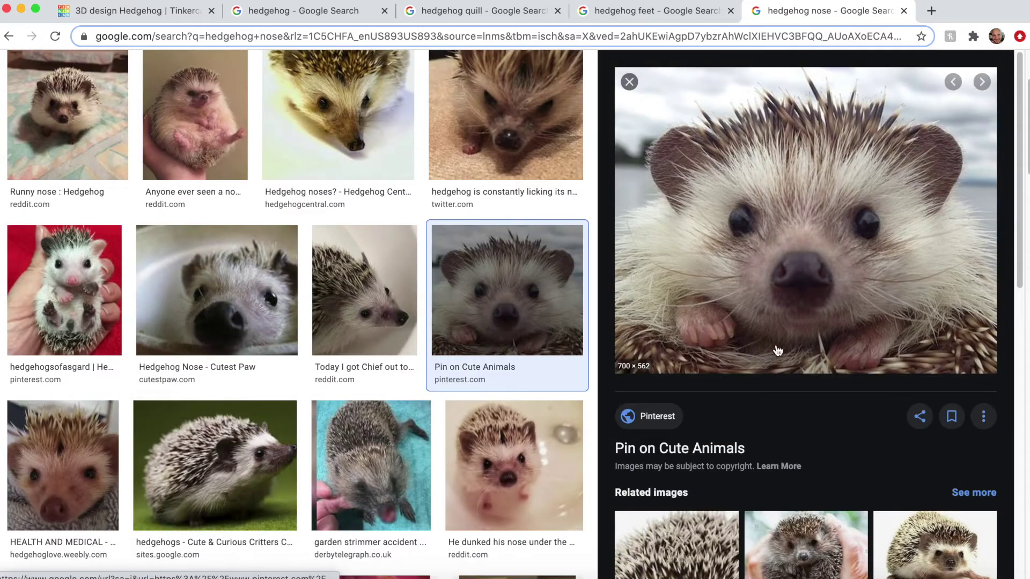
pyautogui.click(183, 16)
# Step: Flatten the copied black shape to a depth of 4 mm and tilt it by -65° to form a nostril
pyautogui.moveTo(580, 558); pyautogui.dragTo(521, 558)
pyautogui.moveTo(566, 558); pyautogui.dragTo(668, 550, button='right')
pyautogui.moveTo(749, 517); pyautogui.dragTo(709, 478)
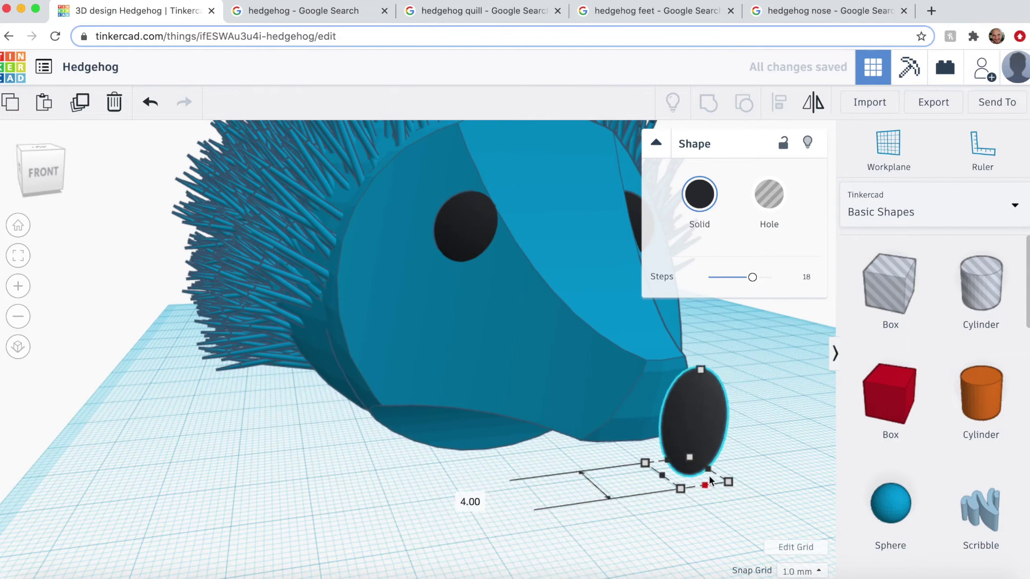
pyautogui.moveTo(717, 338); pyautogui.dragTo(661, 362)
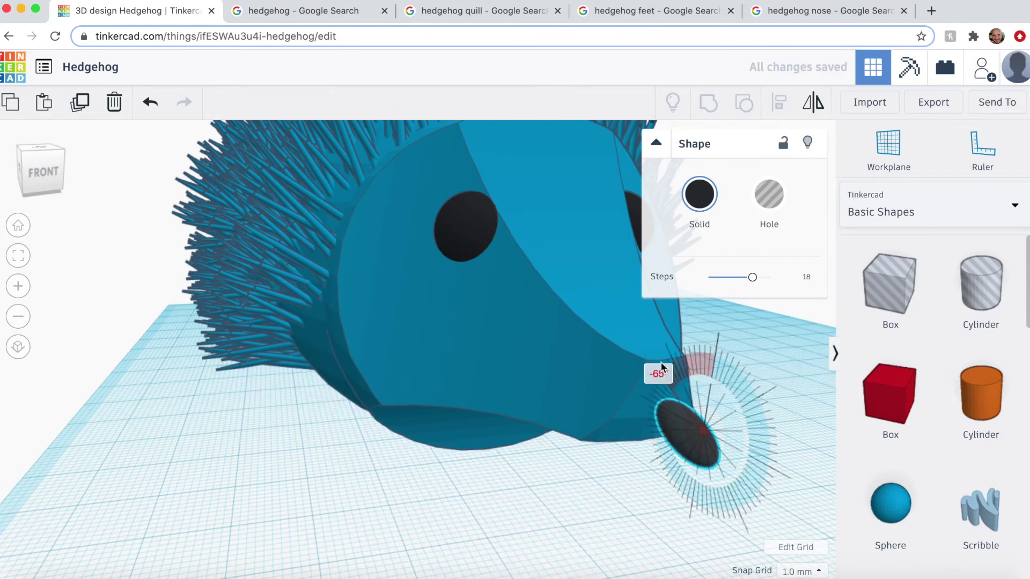
# Step: Move the nostril back against the side of the snout and turn it horizontally by -16°
pyautogui.moveTo(797, 487); pyautogui.dragTo(708, 442, button='right')
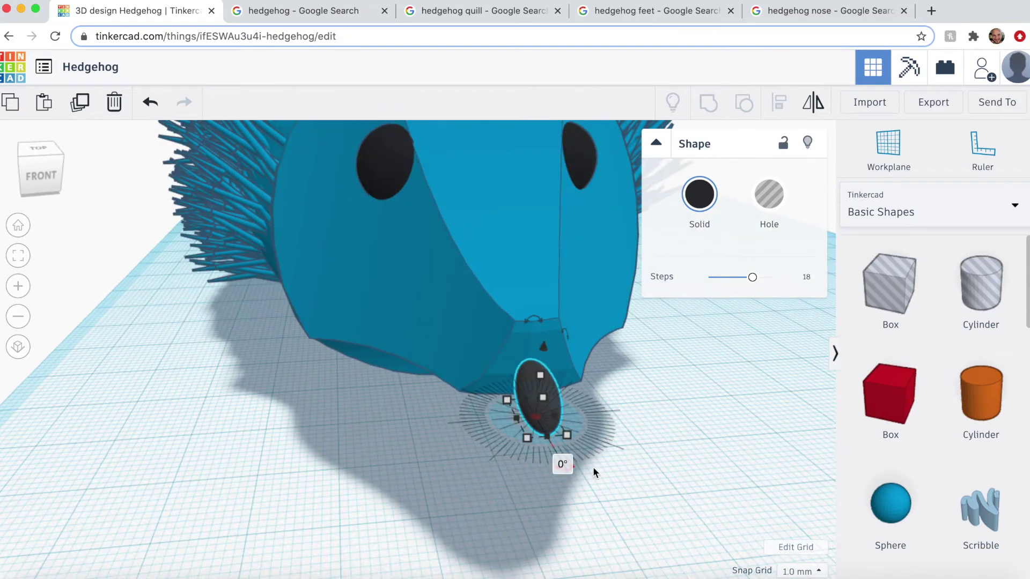
pyautogui.moveTo(593, 468); pyautogui.dragTo(638, 472)
pyautogui.press('Left')
pyautogui.press('Up')
pyautogui.press('Up')
pyautogui.press('Up')
pyautogui.press('Up')
pyautogui.press('Up')
pyautogui.press('Up')
pyautogui.press('Up')
pyautogui.moveTo(505, 304); pyautogui.dragTo(504, 301)
pyautogui.moveTo(467, 423); pyautogui.dragTo(675, 525)
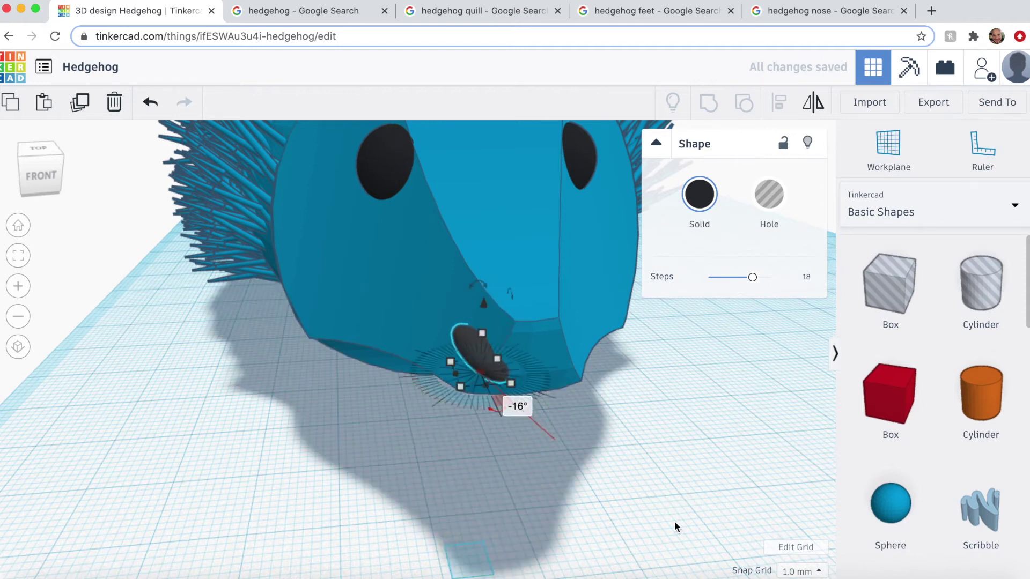
# Step: Shift the nostril toward the snout's centre, raise it slightly, and adjust its horizontal rotation
pyautogui.press('Right')
pyautogui.press('Right')
pyautogui.press('Right')
pyautogui.press('Down')
pyautogui.moveTo(511, 306); pyautogui.dragTo(513, 295)
pyautogui.moveTo(561, 424); pyautogui.dragTo(551, 300, button='right')
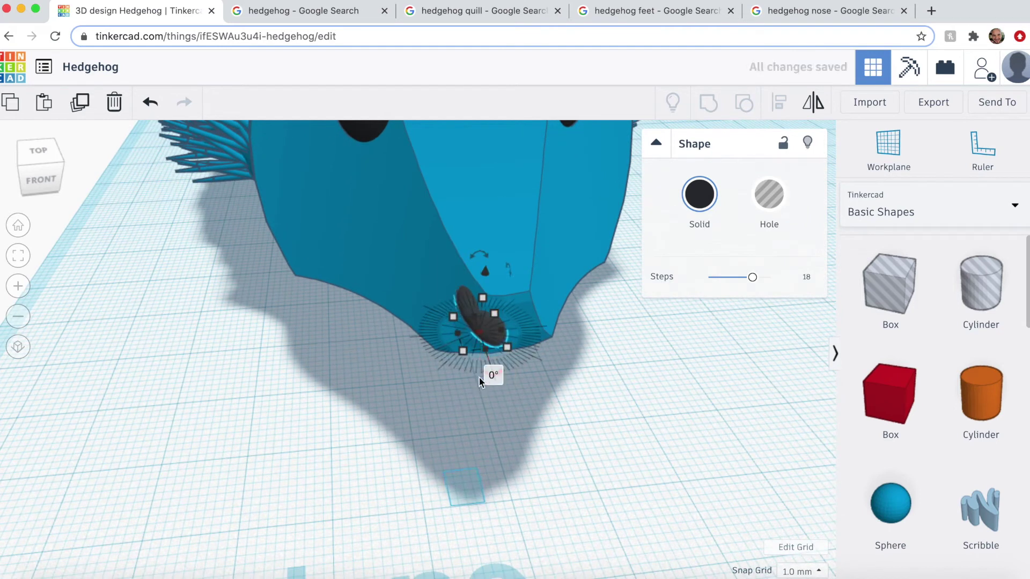
pyautogui.moveTo(486, 379); pyautogui.dragTo(537, 408)
pyautogui.moveTo(588, 459); pyautogui.dragTo(582, 429, button='right')
# Step: Fine-tune the nostril's angle and raise it so it sits on the side of the snout's tip
pyautogui.keyDown('shift'); pyautogui.moveTo(582, 429); pyautogui.dragTo(670, 436, button='right'); pyautogui.keyUp('shift')
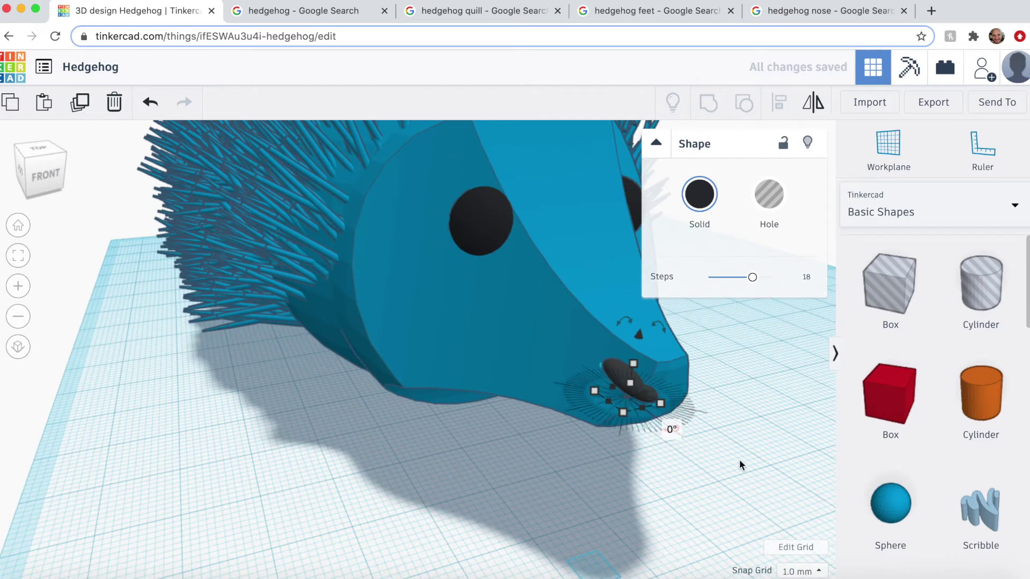
pyautogui.moveTo(730, 413); pyautogui.dragTo(744, 453, button='right')
pyautogui.moveTo(638, 549); pyautogui.dragTo(624, 559)
pyautogui.moveTo(742, 548); pyautogui.dragTo(735, 513, button='right')
pyautogui.press('Up')
pyautogui.press('Up')
pyautogui.press('Down')
pyautogui.press('Down')
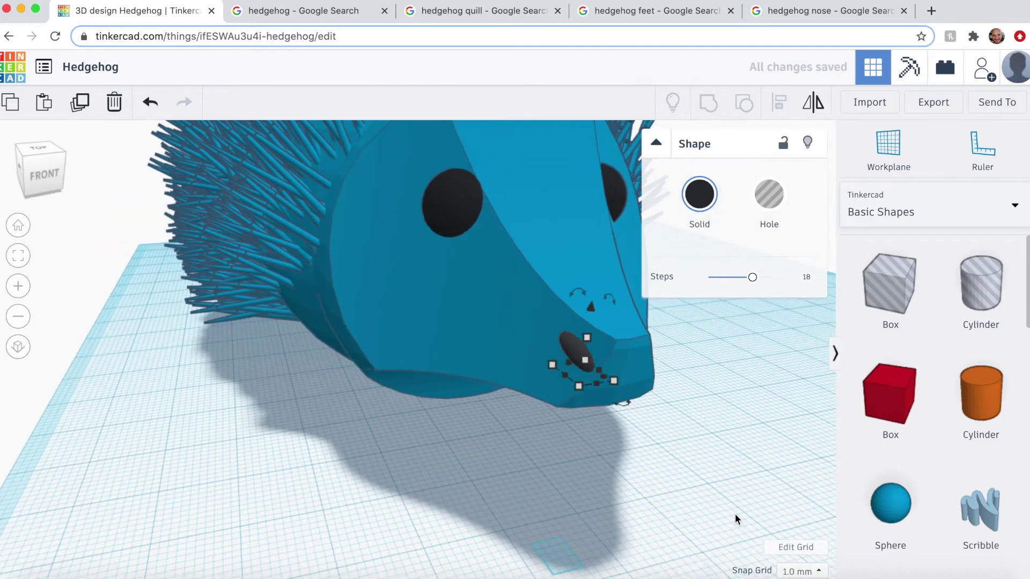
pyautogui.moveTo(600, 316); pyautogui.dragTo(604, 302)
# Step: Create a mirrored duplicate of the nostril and position it on the snout's other side, using a 0.1 mm snap grid
pyautogui.moveTo(603, 307); pyautogui.dragTo(701, 460, button='right')
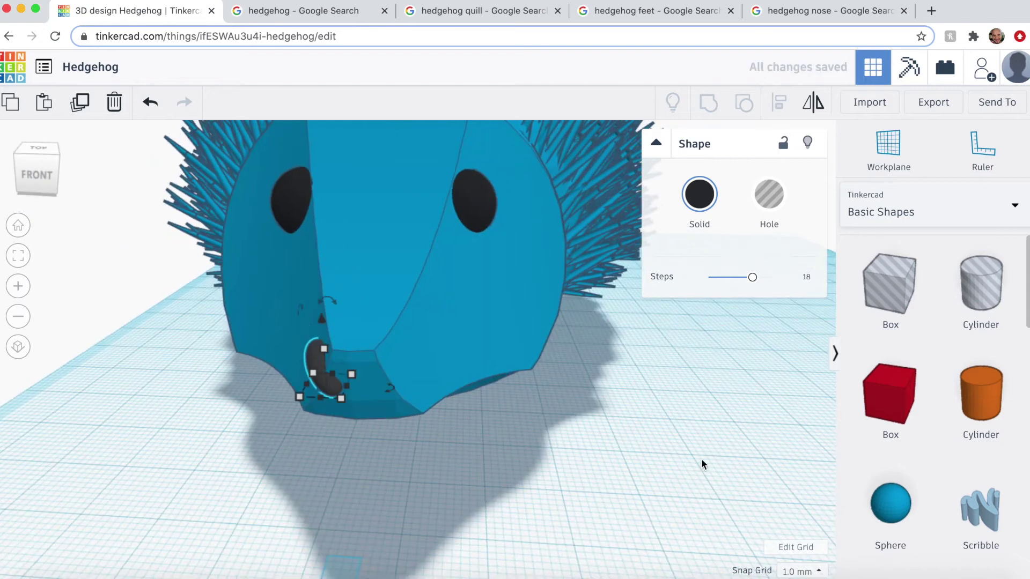
pyautogui.click(308, 431)
pyautogui.press('Delete')
pyautogui.click(321, 375)
pyautogui.press('Right')
pyautogui.press('Right')
pyautogui.press('Right')
pyautogui.press('Right')
pyautogui.press('Right')
pyautogui.press('Right')
pyautogui.press('Left')
pyautogui.press('Right')
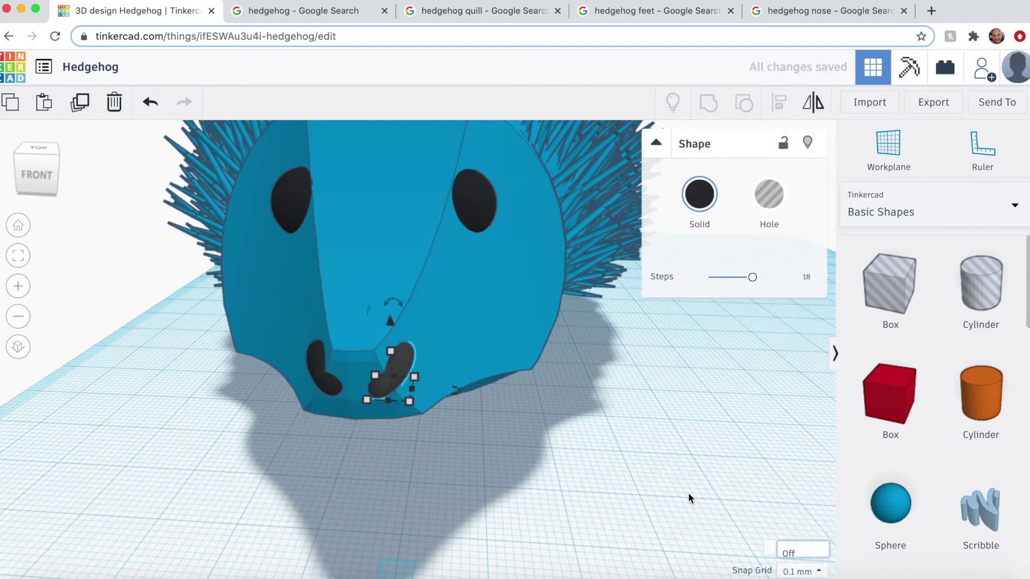
pyautogui.click(689, 496)
# Step: Review the modelled face, examine the ears in the "Caring for a Pet Hedgehog" photo, and return to Tinkercad
pyautogui.moveTo(634, 494); pyautogui.dragTo(607, 514, button='right')
pyautogui.scroll(-5, 604, 513)
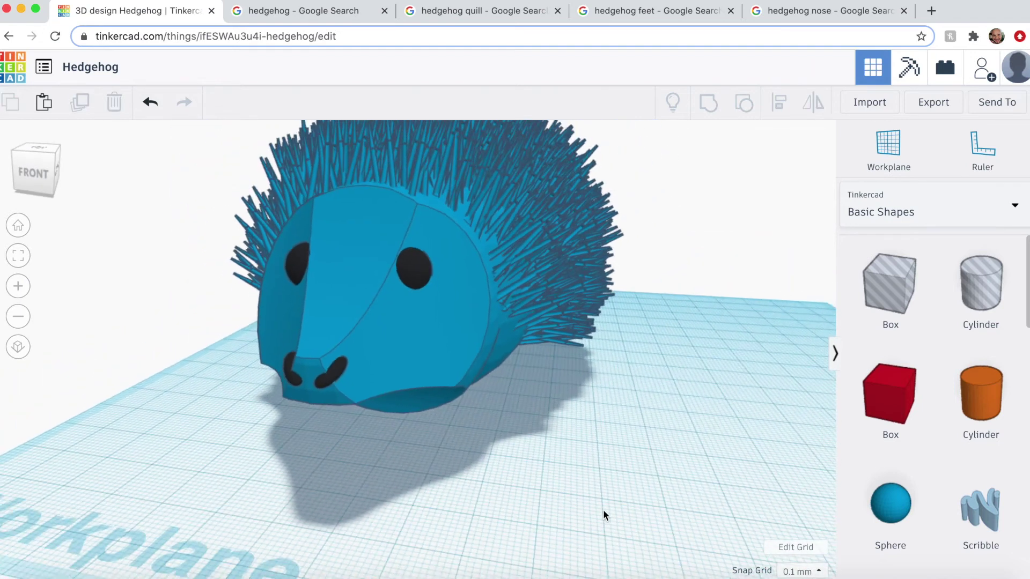
pyautogui.moveTo(562, 470); pyautogui.dragTo(597, 446, button='right')
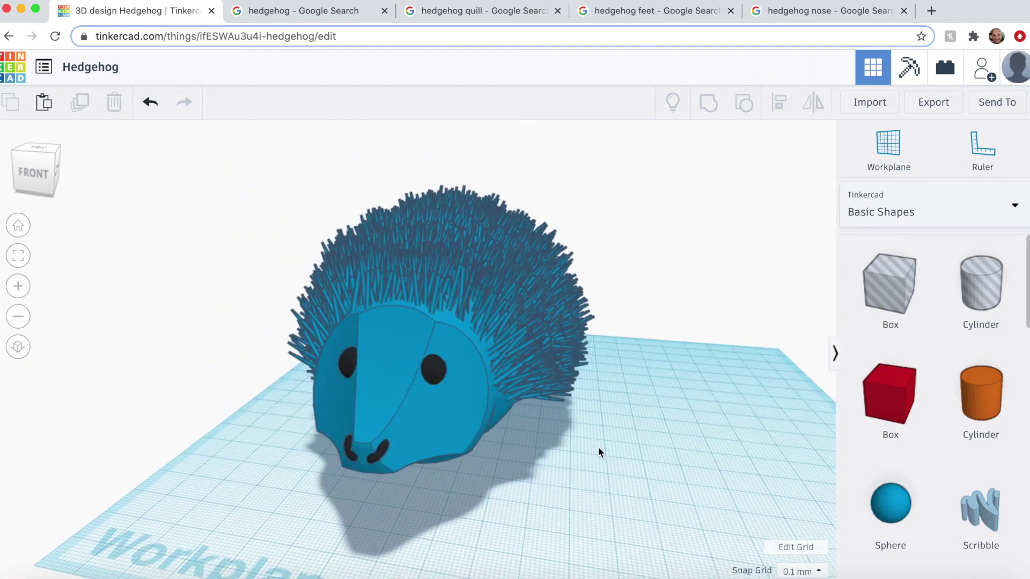
pyautogui.click(337, 20)
pyautogui.click(134, 123)
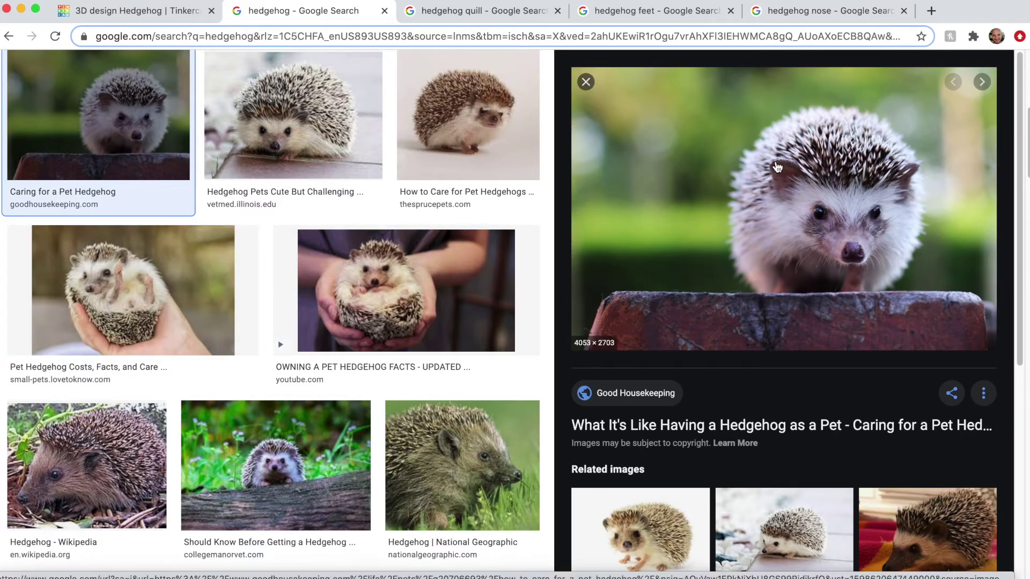
pyautogui.click(161, 14)
# Step: Place a half sphere beside the hedgehog as an ear base and stretch its height to 24.10 mm
pyautogui.scroll(-10, 952, 338)
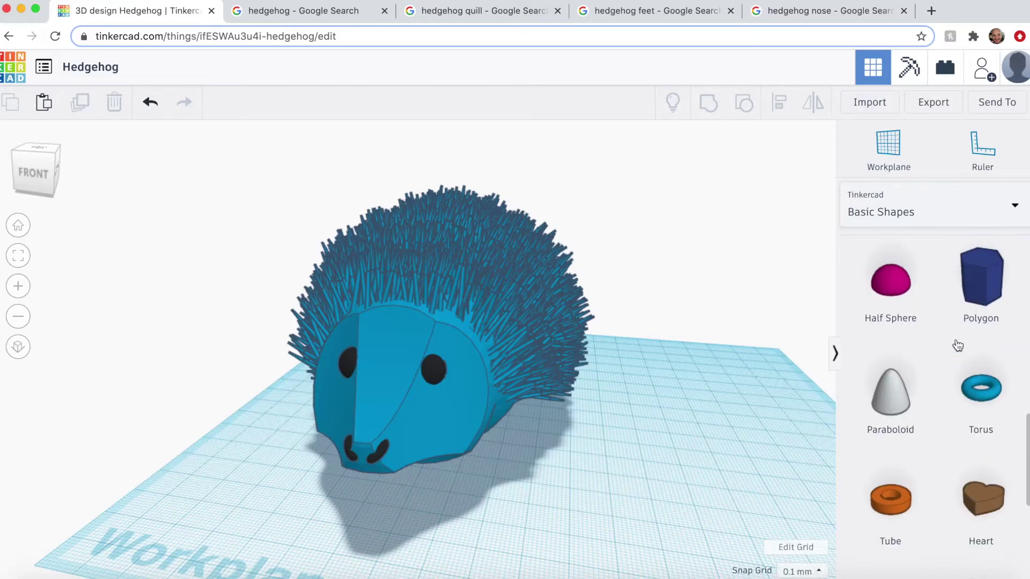
pyautogui.moveTo(890, 285); pyautogui.dragTo(638, 455)
pyautogui.moveTo(644, 411); pyautogui.dragTo(646, 374)
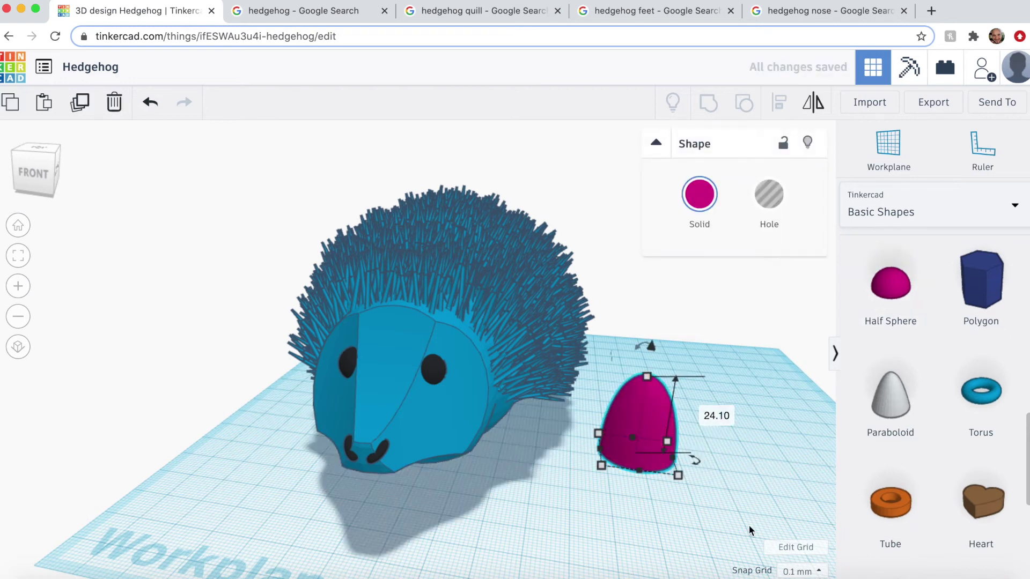
pyautogui.moveTo(749, 526); pyautogui.dragTo(648, 465, button='right')
pyautogui.moveTo(584, 439); pyautogui.dragTo(580, 438)
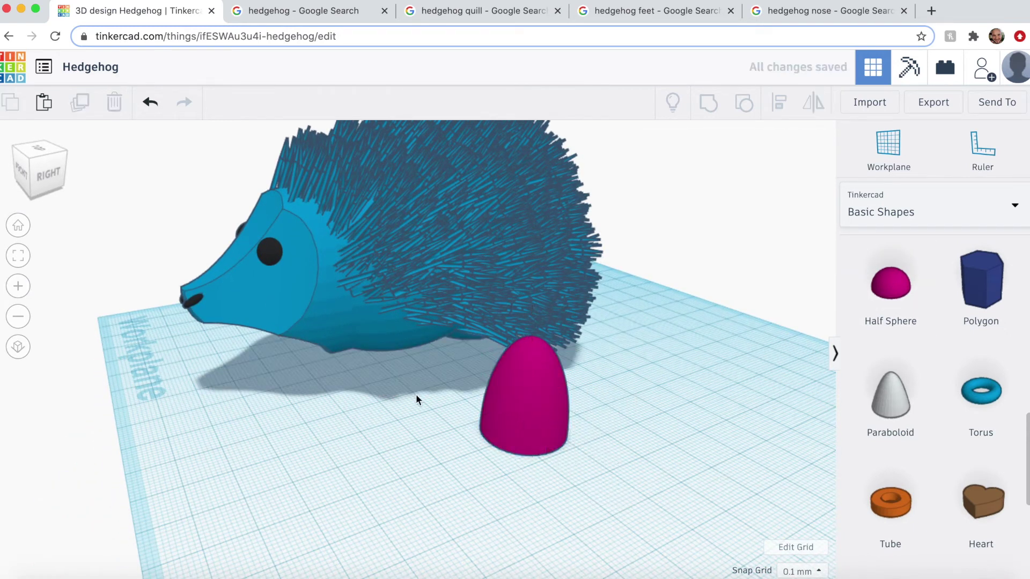
# Step: Turn one copy of the stretched half sphere into a hole and align it with the solid one to hollow out the ear
pyautogui.moveTo(417, 398); pyautogui.dragTo(568, 487)
pyautogui.click(572, 464)
pyautogui.click(560, 482)
pyautogui.moveTo(555, 396); pyautogui.dragTo(660, 373)
pyautogui.click(536, 407)
pyautogui.press('h')
pyautogui.keyDown('shift'); pyautogui.click(642, 382); pyautogui.keyUp('shift')
pyautogui.press('super+z')
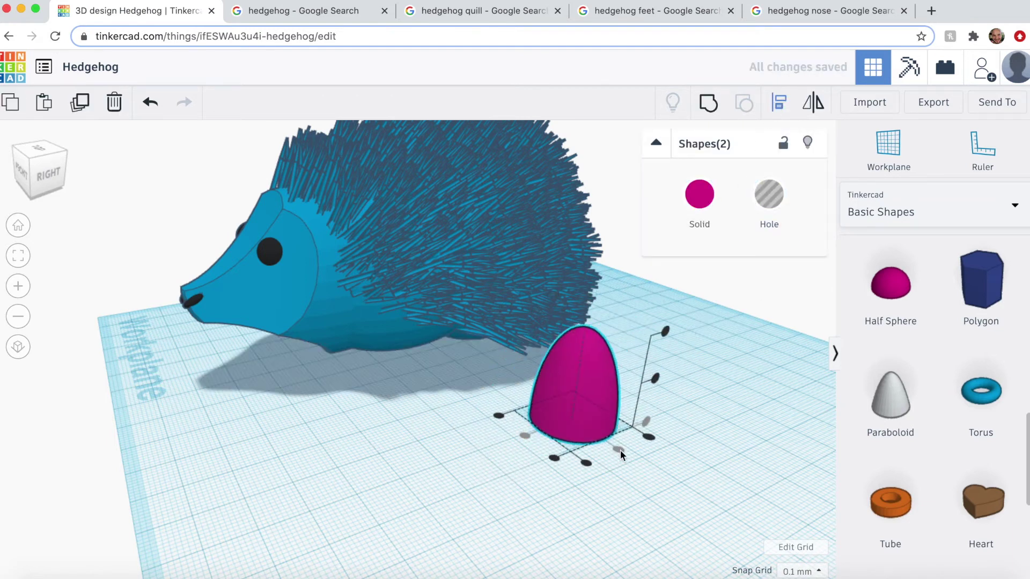
pyautogui.click(717, 436)
# Step: Place a box hole over part of the hollow ear shape and group them to cut it into an open shell
pyautogui.scroll(10, 944, 391)
pyautogui.moveTo(890, 284); pyautogui.dragTo(540, 435)
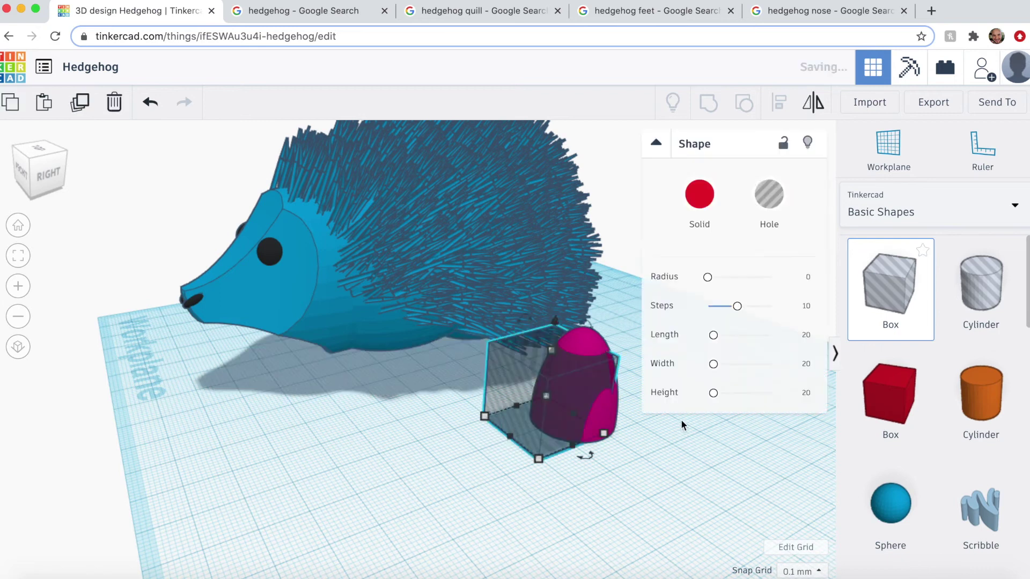
pyautogui.moveTo(540, 434); pyautogui.dragTo(575, 503, button='right')
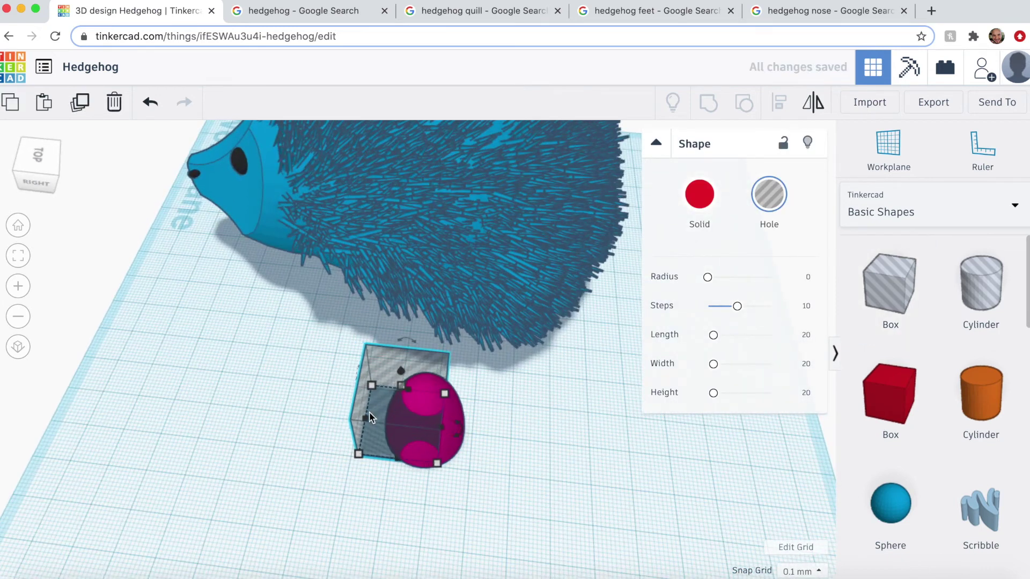
pyautogui.moveTo(398, 491); pyautogui.dragTo(386, 385, button='right')
pyautogui.moveTo(380, 392); pyautogui.dragTo(381, 392)
pyautogui.hotkey('ctrl', 'g')
# Step: Colour the cut ear shell pink
pyautogui.moveTo(397, 400); pyautogui.dragTo(681, 370, button='right')
pyautogui.click(704, 204)
pyautogui.click(895, 305)
pyautogui.click(397, 316)
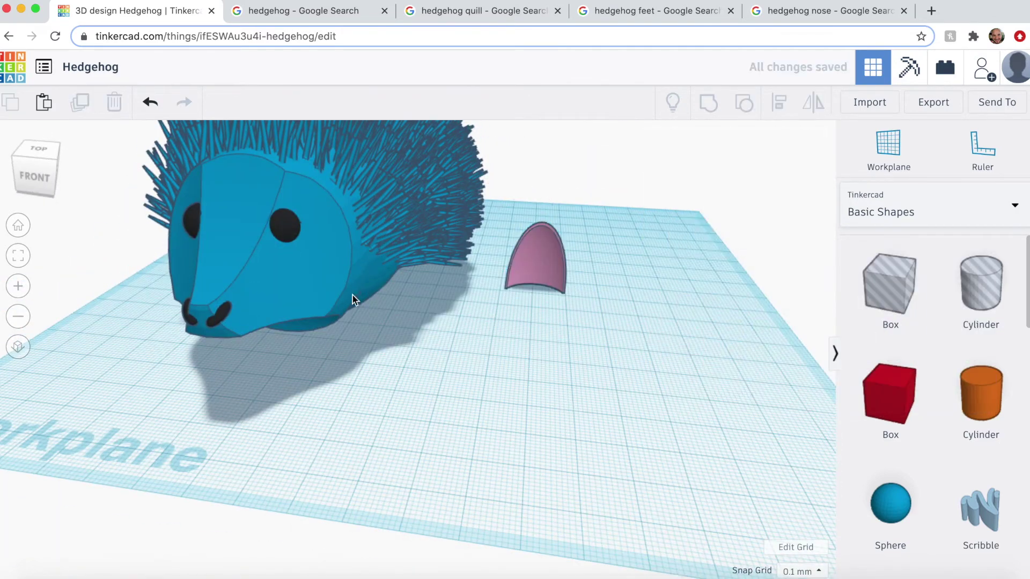
# Step: Select the whole hedgehog without the separate ear and recolour its body and quills tan
pyautogui.moveTo(462, 324); pyautogui.dragTo(478, 402, button='middle')
pyautogui.moveTo(479, 402); pyautogui.dragTo(479, 394, button='right')
pyautogui.moveTo(545, 316); pyautogui.dragTo(668, 382)
pyautogui.moveTo(490, 466); pyautogui.dragTo(288, 140, button='right')
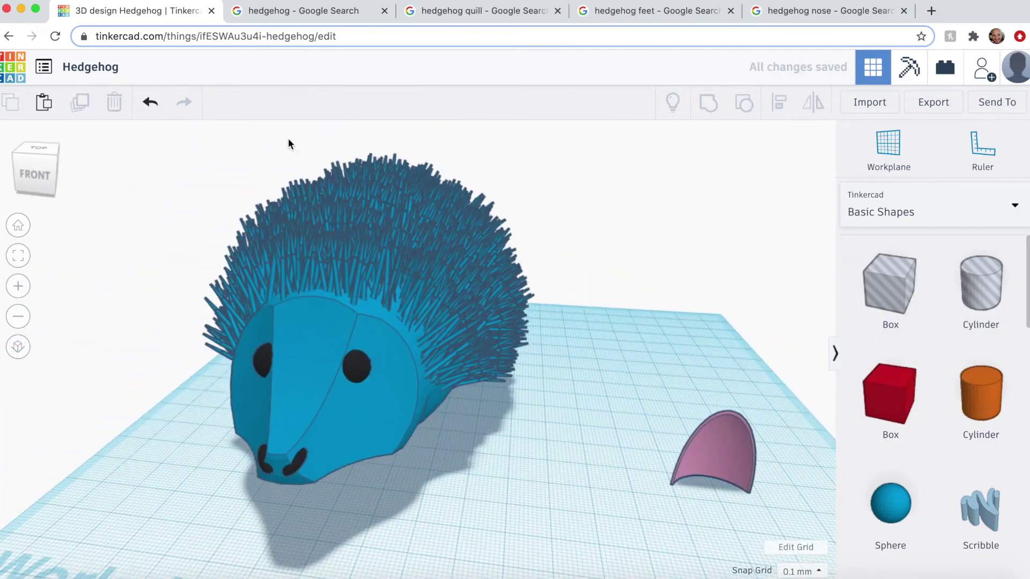
pyautogui.moveTo(288, 140); pyautogui.dragTo(564, 538)
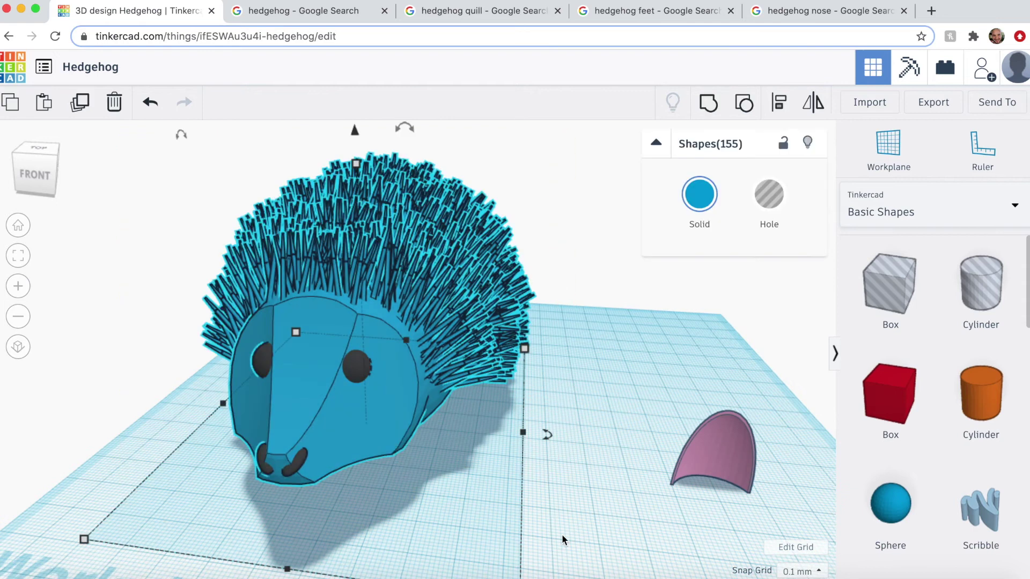
pyautogui.click(692, 205)
pyautogui.click(919, 302)
# Step: Move the pink ear beside the head, raise it 30.40 mm, and shift it against the head using a 1.0 mm snap grid
pyautogui.click(767, 370)
pyautogui.moveTo(706, 456); pyautogui.dragTo(444, 484)
pyautogui.moveTo(450, 402); pyautogui.dragTo(477, 229)
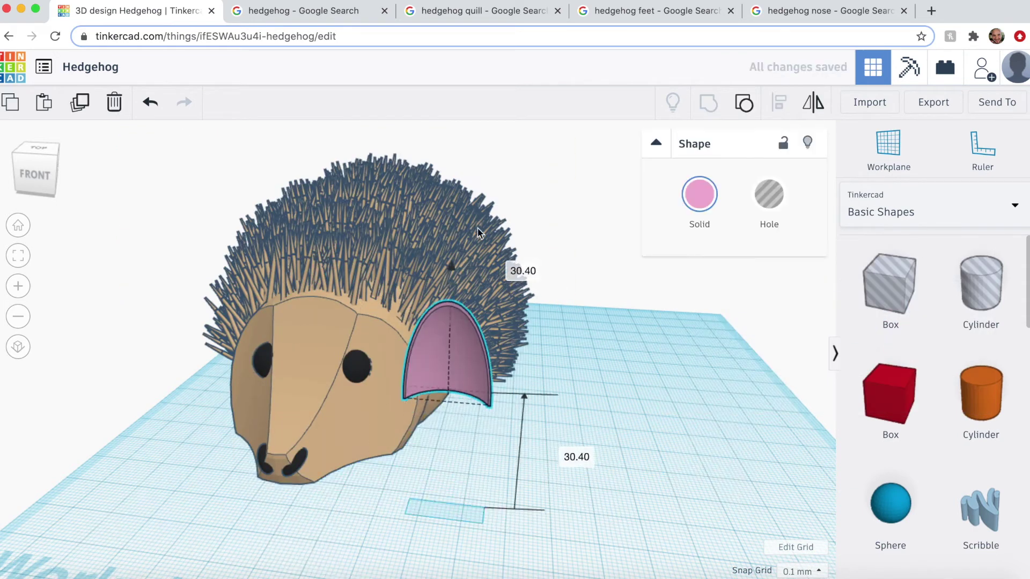
pyautogui.moveTo(479, 232); pyautogui.dragTo(503, 513, button='right')
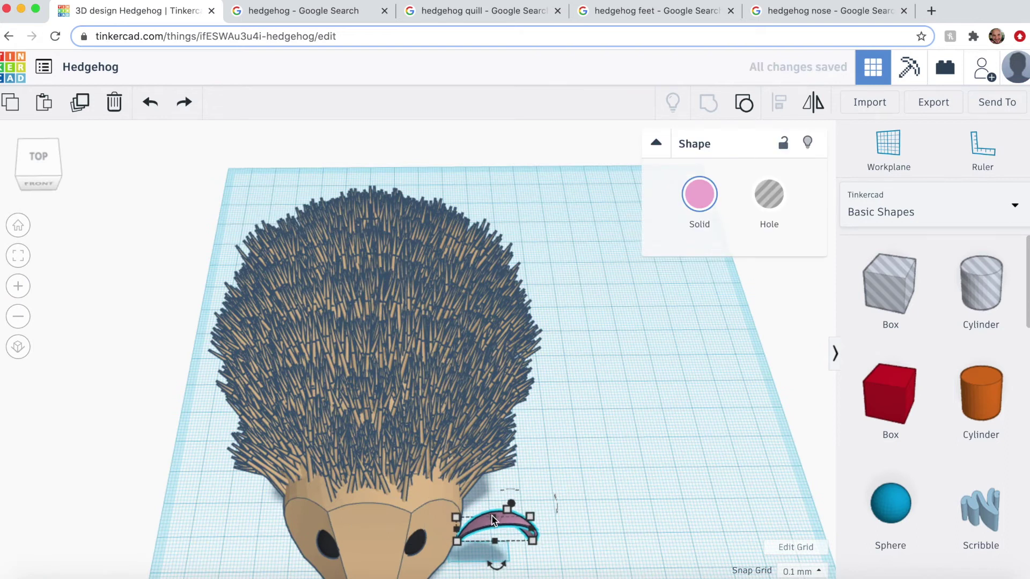
pyautogui.moveTo(493, 520); pyautogui.dragTo(493, 518)
pyautogui.click(800, 572)
pyautogui.hotkey('shift', 'Left')
pyautogui.hotkey('shift', 'Up')
# Step: Tilt and turn the ear outward on the side of the head, and fine-tune its height
pyautogui.moveTo(639, 499); pyautogui.dragTo(541, 279, button='right')
pyautogui.moveTo(427, 171); pyautogui.dragTo(553, 111)
pyautogui.moveTo(552, 115); pyautogui.dragTo(545, 452, button='right')
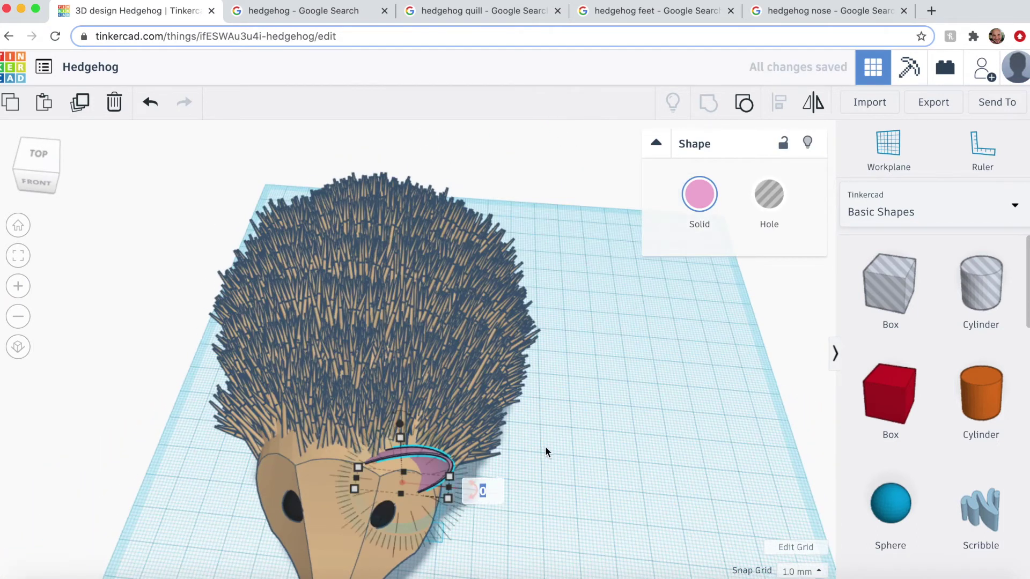
pyautogui.moveTo(519, 468); pyautogui.dragTo(518, 468)
pyautogui.moveTo(518, 467); pyautogui.dragTo(494, 267, button='right')
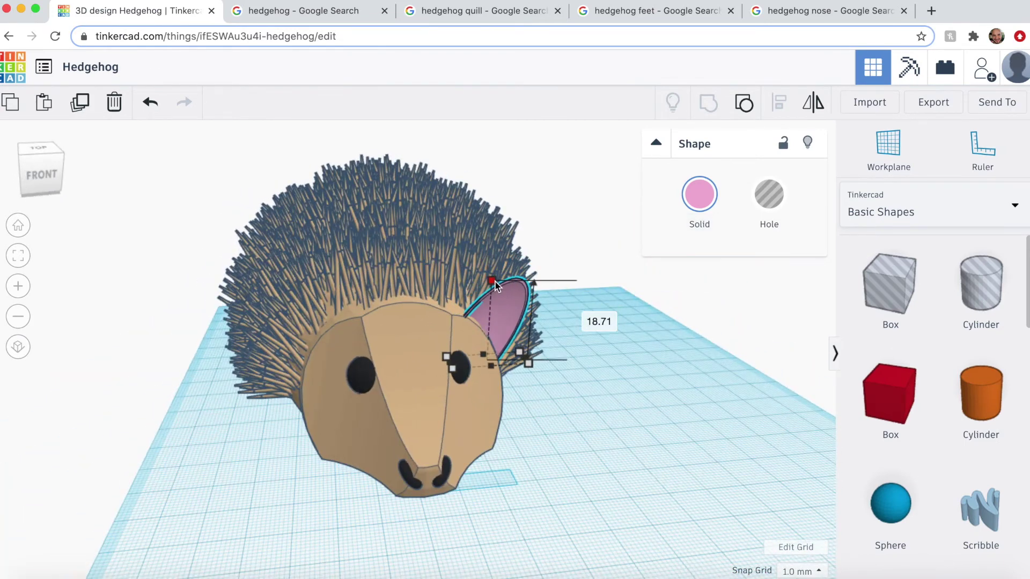
pyautogui.moveTo(495, 281); pyautogui.dragTo(495, 282)
# Step: Compare the ear with the "Caring for a Pet Hedgehog" photo and return to Tinkercad
pyautogui.moveTo(617, 456); pyautogui.dragTo(472, 466, button='right')
pyautogui.click(335, 14)
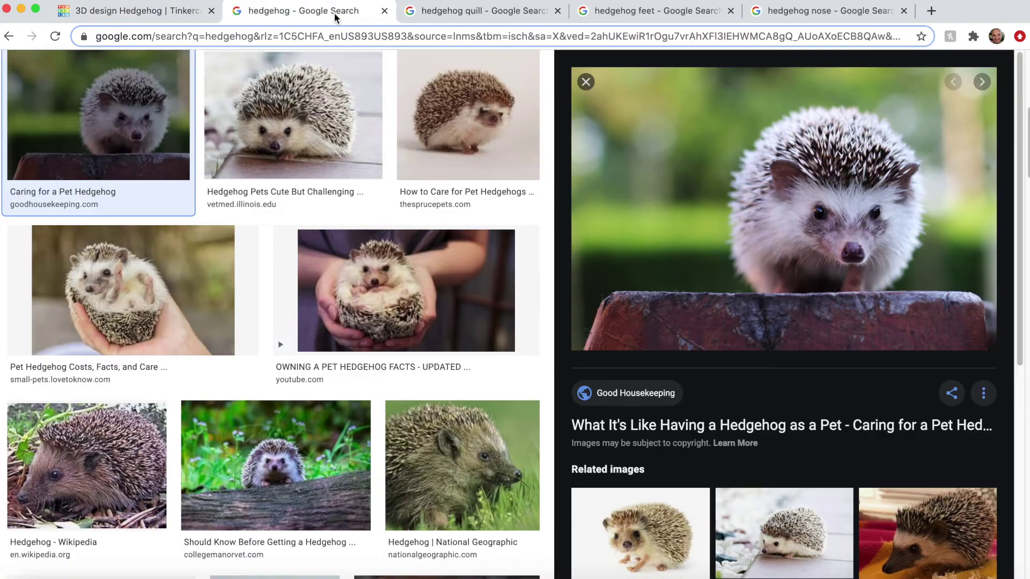
pyautogui.click(188, 13)
# Step: Create a mirrored duplicate of the ear and position it symmetrically on the other side of the head
pyautogui.moveTo(363, 366); pyautogui.dragTo(577, 413, button='right')
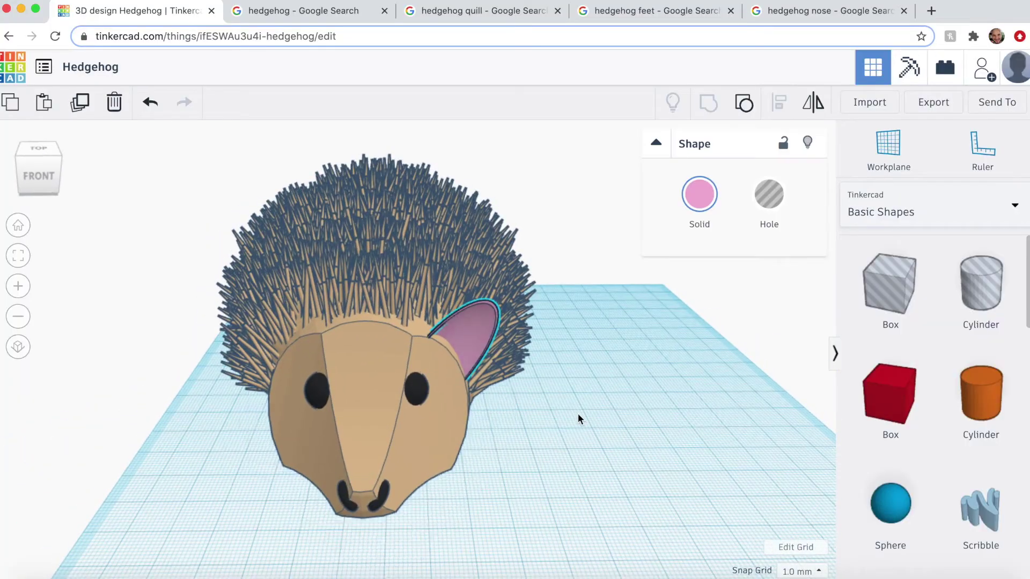
pyautogui.click(815, 105)
pyautogui.click(460, 403)
pyautogui.press('Left')
pyautogui.press('Left')
pyautogui.press('Left')
pyautogui.press('Left')
pyautogui.press('Left')
pyautogui.press('Left')
pyautogui.press('Left')
pyautogui.press('Left')
pyautogui.press('Left')
pyautogui.press('Left')
pyautogui.press('Left')
pyautogui.press('Left')
pyautogui.press('Left')
pyautogui.press('Left')
pyautogui.press('Left')
pyautogui.press('Left')
pyautogui.press('Left')
pyautogui.press('Left')
pyautogui.press('Left')
pyautogui.press('Left')
pyautogui.press('Right')
pyautogui.press('Right')
pyautogui.press('Right')
pyautogui.press('Right')
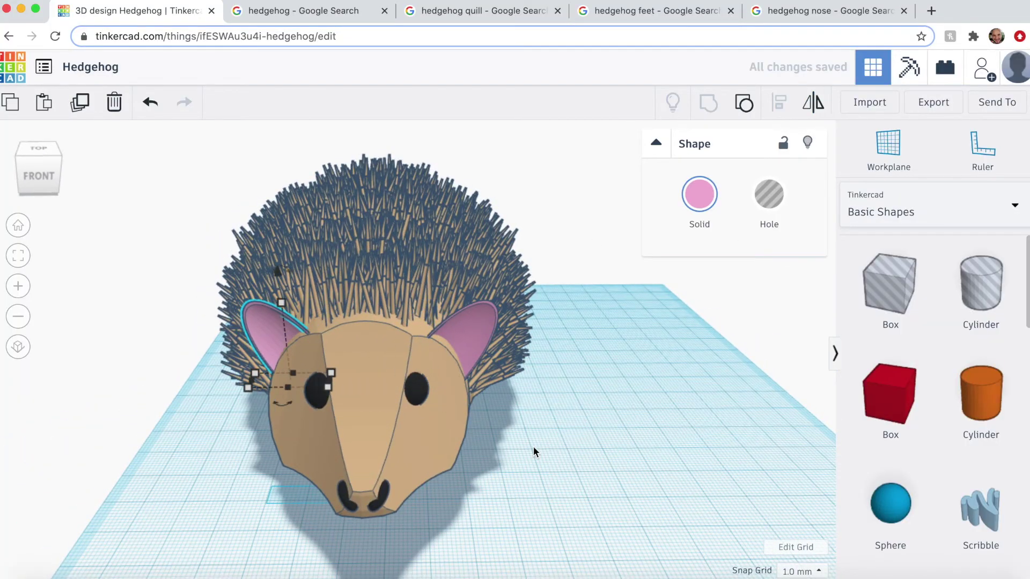
# Step: Examine the legs and toes in the "Feet & Paws" reference photo and return to Tinkercad
pyautogui.moveTo(533, 446); pyautogui.dragTo(404, 459, button='right')
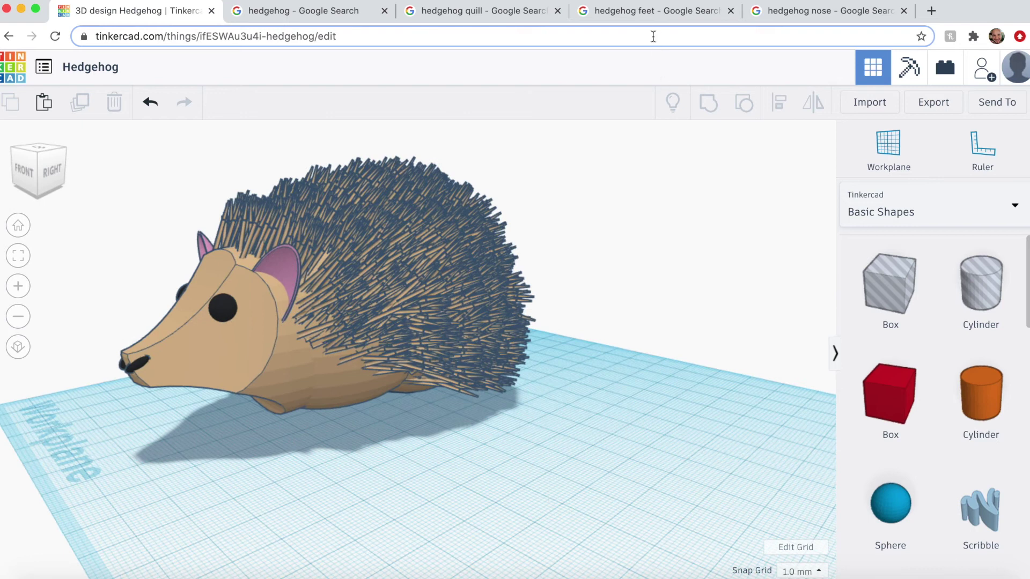
pyautogui.click(659, 12)
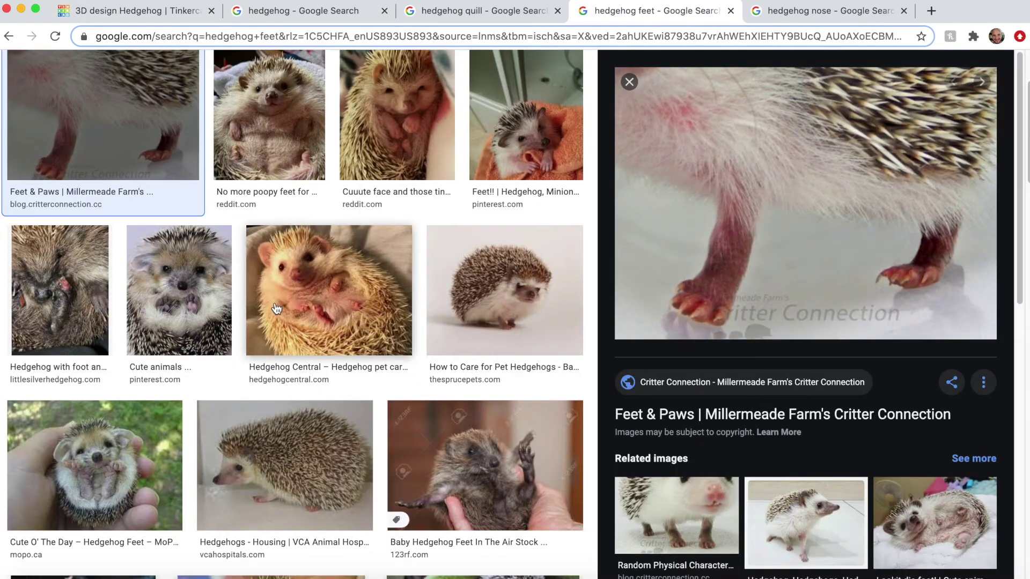
pyautogui.click(287, 457)
pyautogui.click(119, 134)
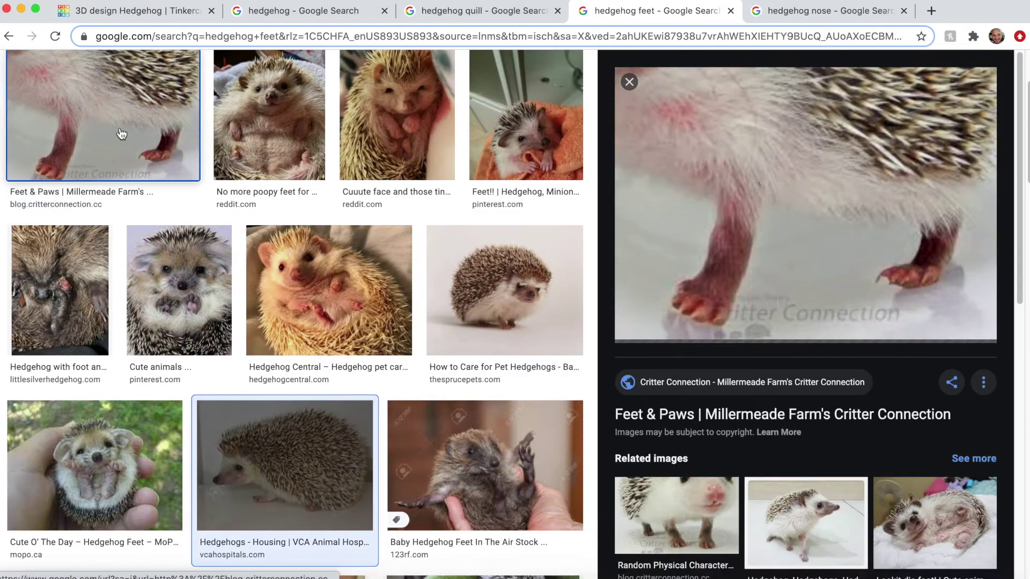
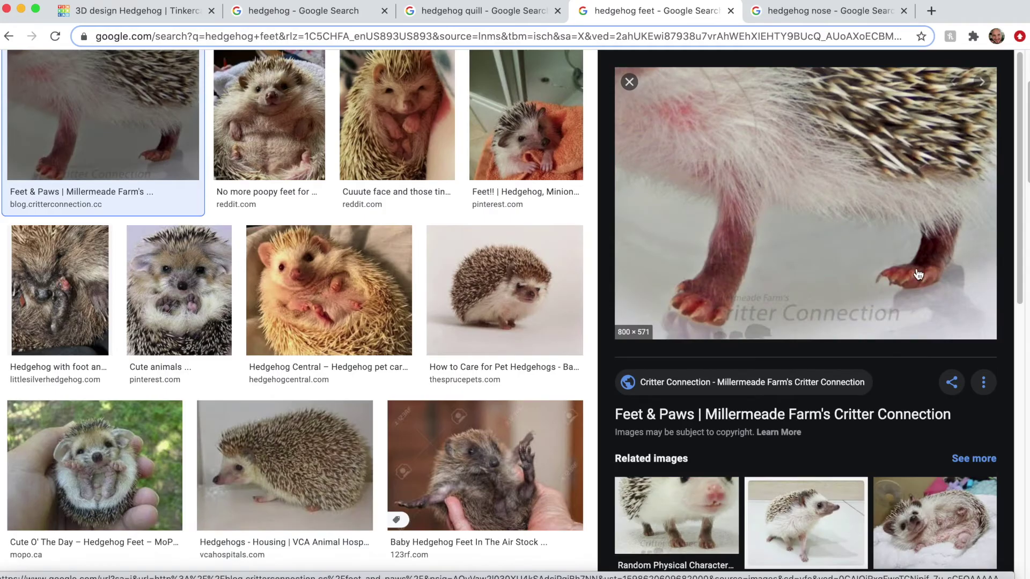
pyautogui.click(137, 11)
# Step: Place a box beside the hedgehog, round its edges with a 4.71 radius, and shrink its footprint to a slender leg with a 4 mm side
pyautogui.moveTo(887, 399); pyautogui.dragTo(481, 460)
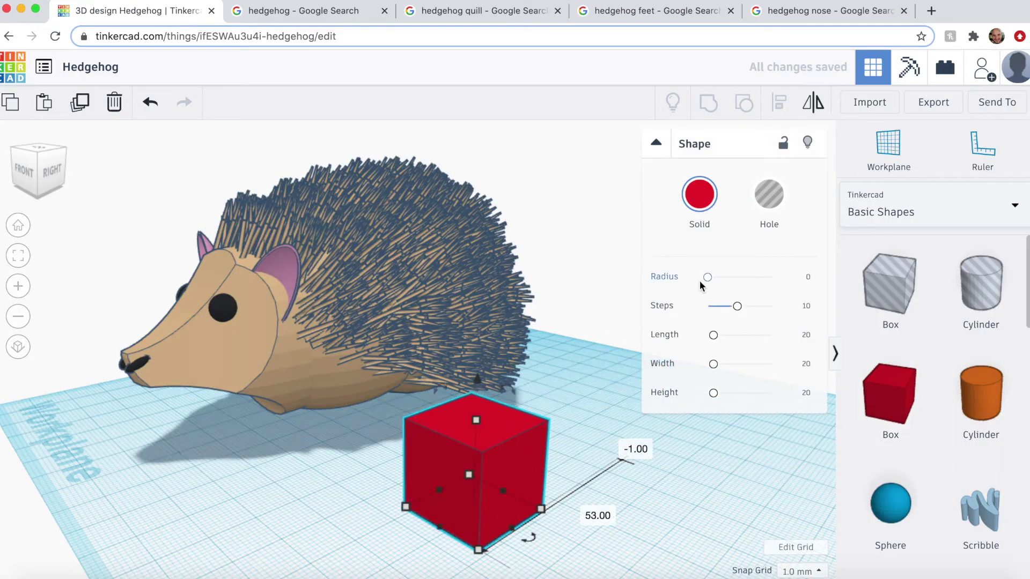
pyautogui.moveTo(721, 279); pyautogui.dragTo(722, 277)
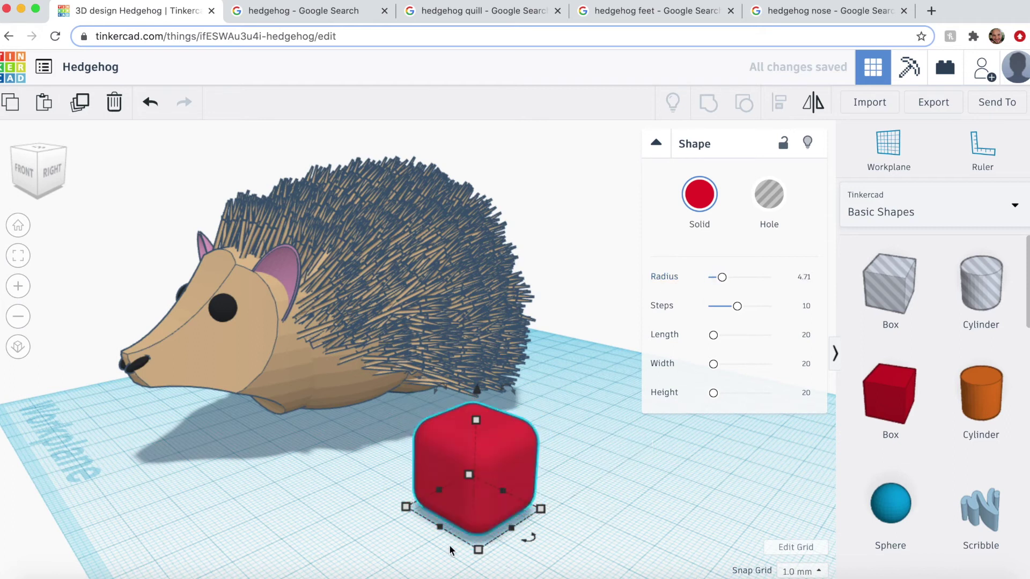
pyautogui.moveTo(541, 508); pyautogui.dragTo(477, 490)
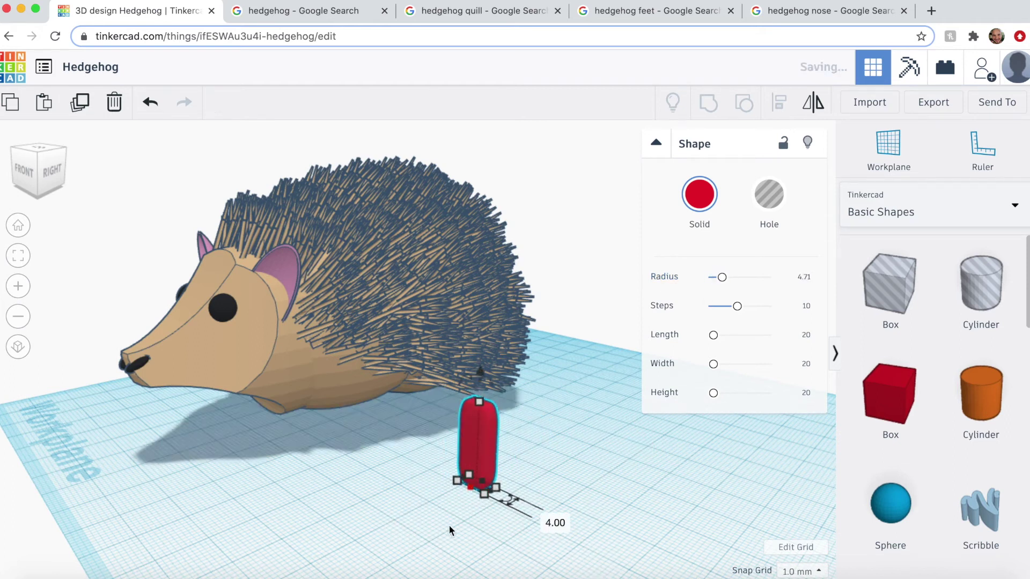
# Step: Tilt the slender leg box so its lower end points towards the head, and position it beside the belly
pyautogui.moveTo(449, 526); pyautogui.dragTo(375, 456, button='right')
pyautogui.moveTo(368, 350); pyautogui.dragTo(414, 338)
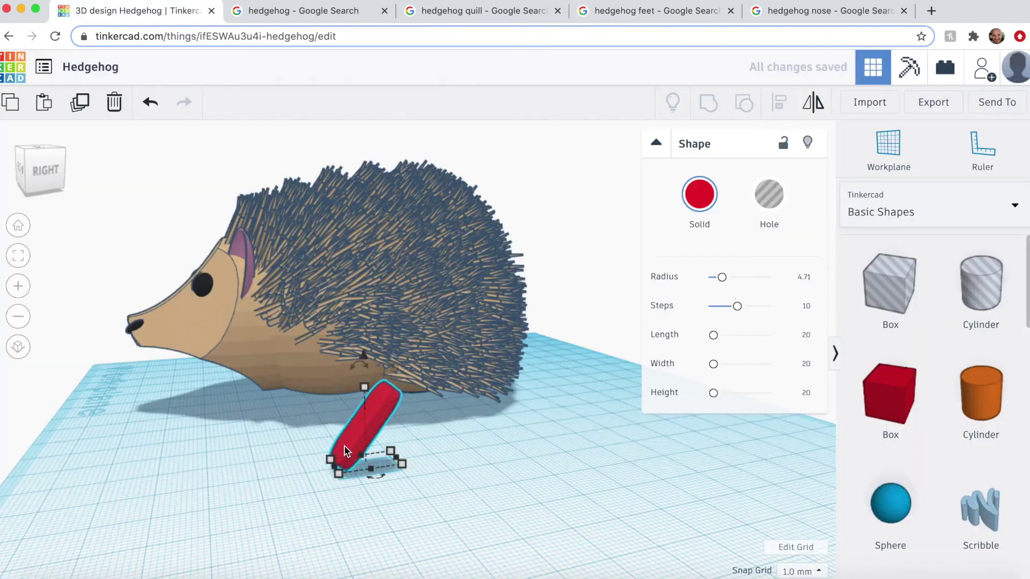
pyautogui.moveTo(344, 446); pyautogui.dragTo(375, 354)
pyautogui.moveTo(375, 354); pyautogui.dragTo(466, 469, button='right')
pyautogui.moveTo(465, 469); pyautogui.dragTo(539, 417, button='middle')
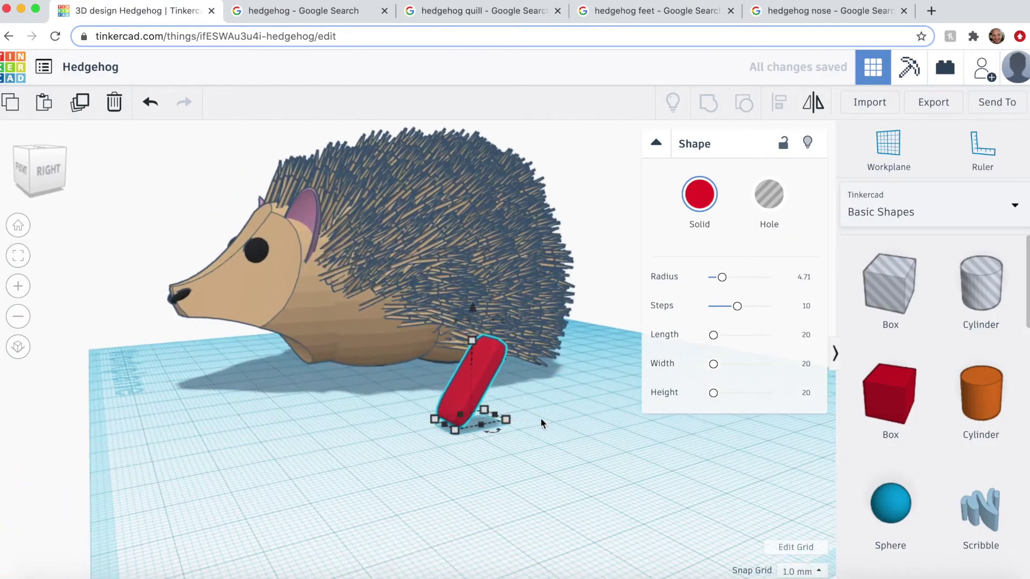
# Step: Duplicate the leg box, rotate the copy about -86°, and shorten it into a foot at the leg's lower end
pyautogui.press('super+d')
pyautogui.hotkey('shift', 'Left')
pyautogui.moveTo(394, 325); pyautogui.dragTo(434, 376)
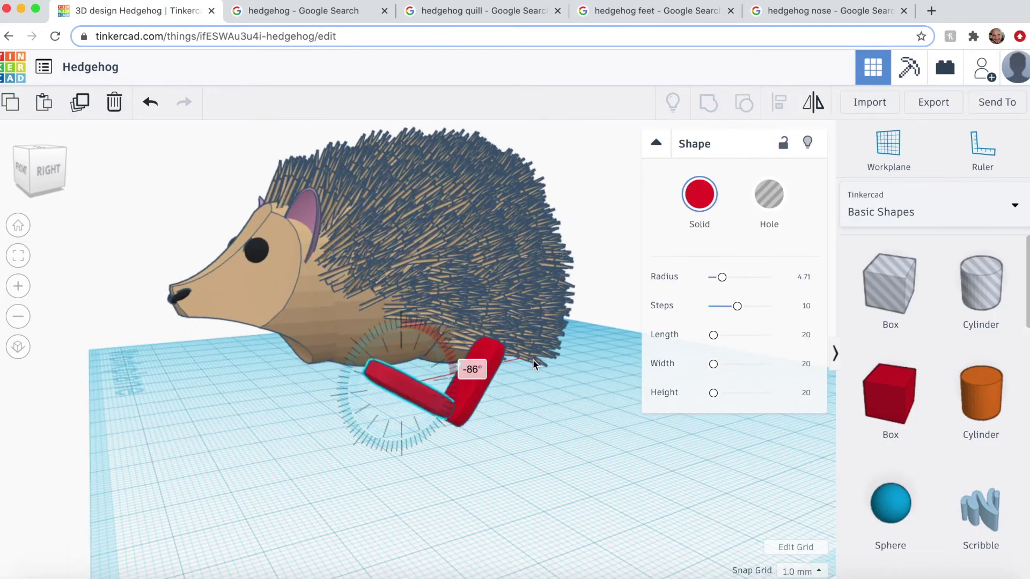
pyautogui.moveTo(361, 411); pyautogui.dragTo(441, 370)
pyautogui.moveTo(456, 424); pyautogui.dragTo(574, 529, button='right')
pyautogui.scroll(3, 626, 462)
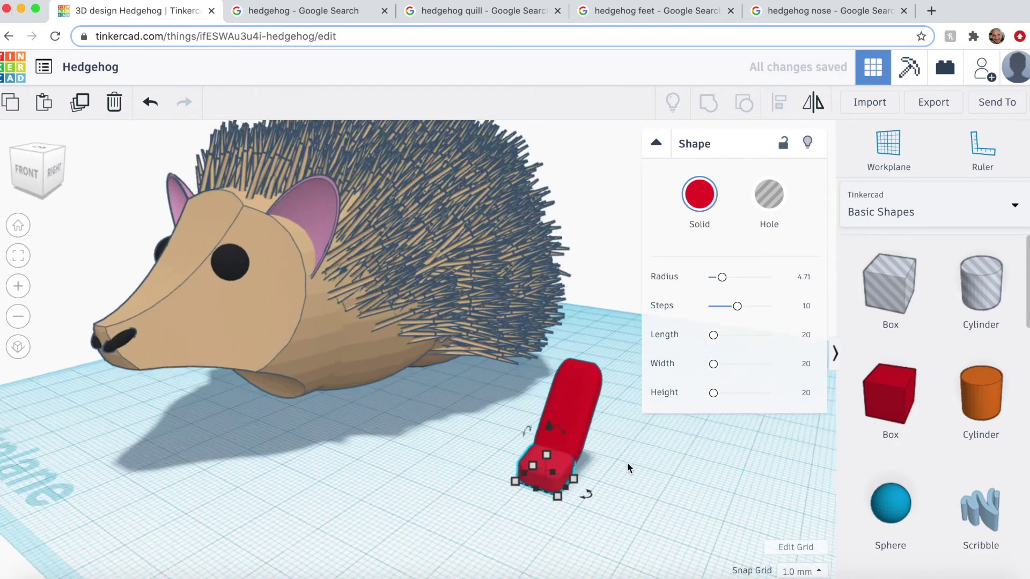
# Step: Check the foot against the feet reference photo, and adjust the leg and foot to fit together
pyautogui.moveTo(627, 463); pyautogui.dragTo(527, 504, button='middle')
pyautogui.click(621, 14)
pyautogui.click(98, 11)
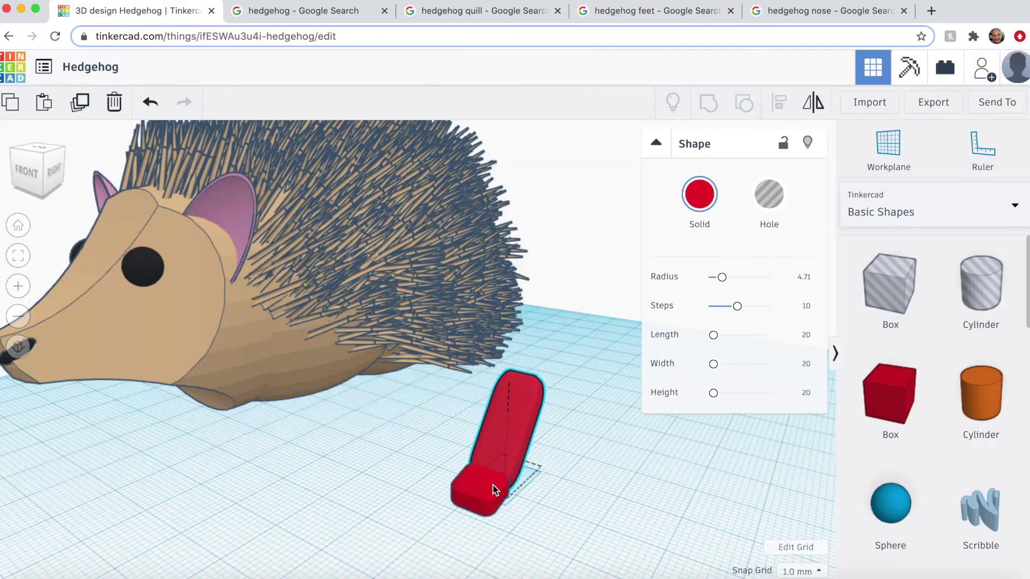
pyautogui.keyDown('shift'); pyautogui.click(512, 491); pyautogui.keyUp('shift')
pyautogui.moveTo(510, 491); pyautogui.dragTo(504, 489)
# Step: Lower the leg and the foot slightly, and nudge the foot into the leg's lower end
pyautogui.click(590, 490)
pyautogui.moveTo(591, 490); pyautogui.dragTo(496, 479, button='right')
pyautogui.click(359, 391)
pyautogui.moveTo(354, 302); pyautogui.dragTo(355, 314)
pyautogui.click(313, 436)
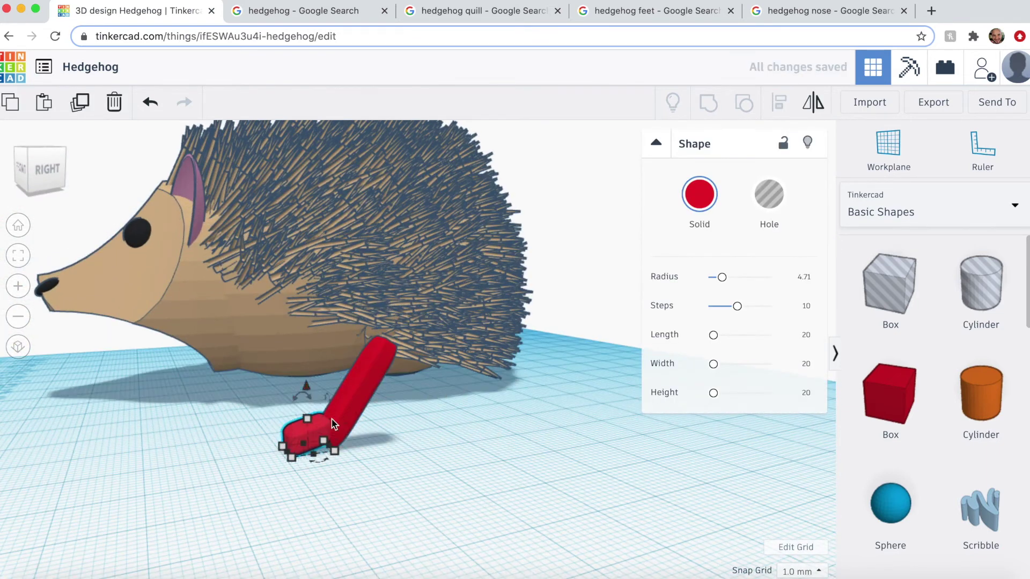
pyautogui.moveTo(306, 386); pyautogui.dragTo(307, 393)
pyautogui.press('Right')
# Step: Duplicate the foot, move the copy out in front of it, and narrow the copy to 2 mm as a toe
pyautogui.moveTo(378, 449); pyautogui.dragTo(514, 480, button='right')
pyautogui.scroll(4, 601, 472)
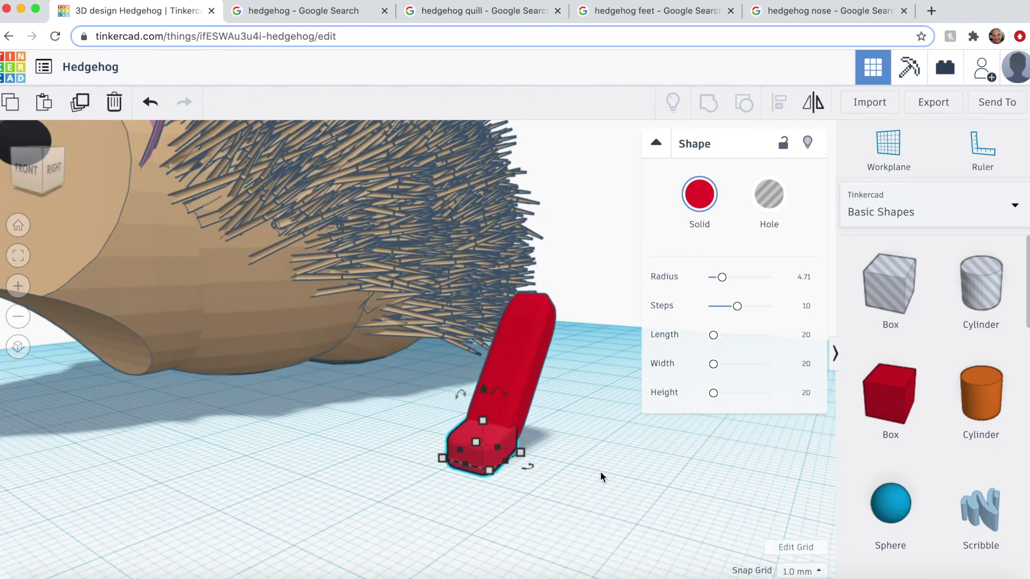
pyautogui.hotkey('ctrl', 'd')
pyautogui.press('Left')
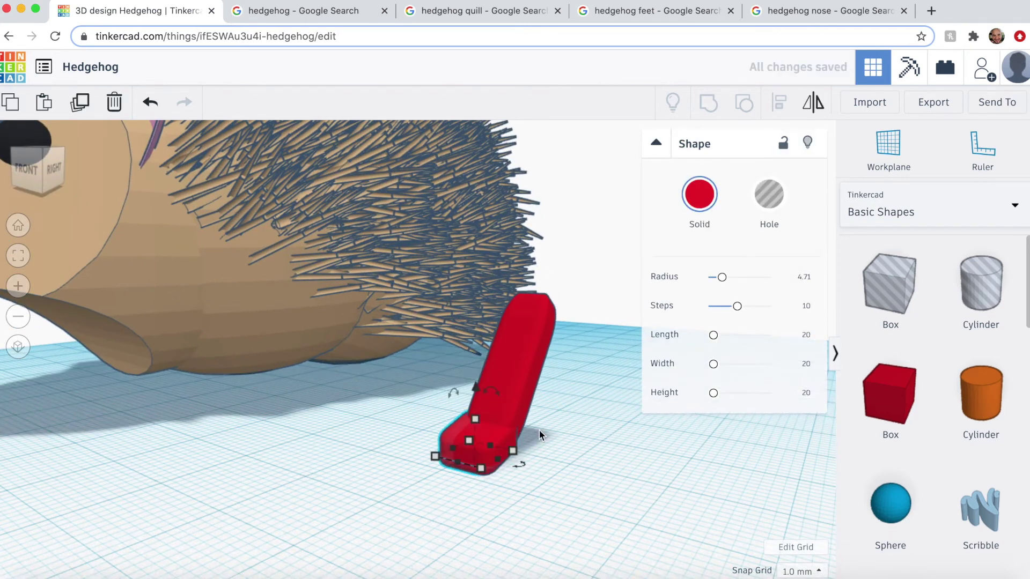
pyautogui.press('Right')
pyautogui.press('Down')
pyautogui.press('Down')
pyautogui.press('Down')
pyautogui.press('Down')
pyautogui.press('Down')
pyautogui.press('Down')
pyautogui.press('Down')
pyautogui.press('Down')
pyautogui.press('Down')
pyautogui.press('Down')
pyautogui.moveTo(365, 425); pyautogui.dragTo(415, 394)
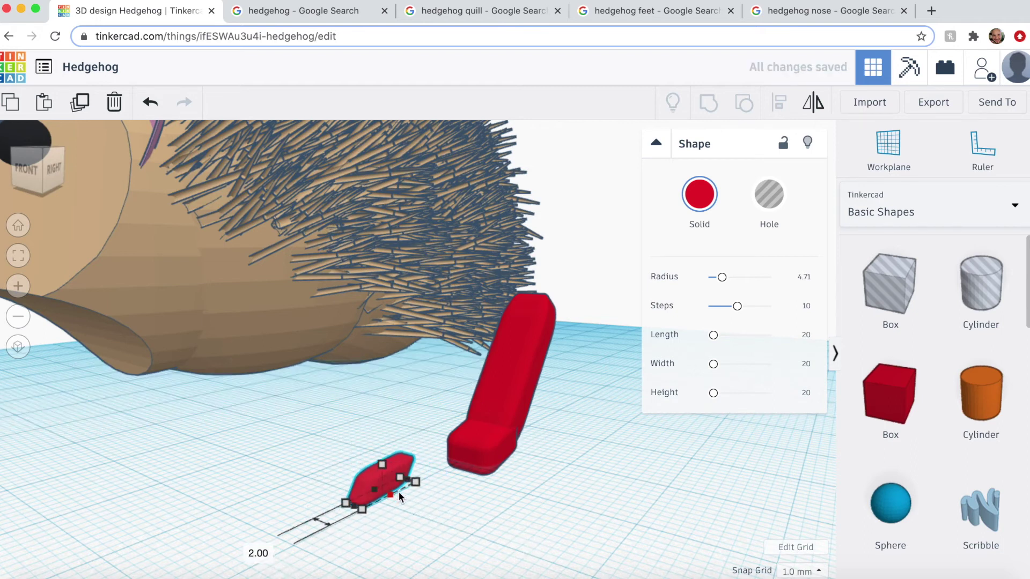
# Step: Refine the toe's size with a 0.1 mm snap grid, angle it outward, and place it at the foot's inner front edge
pyautogui.moveTo(398, 491); pyautogui.dragTo(567, 503, button='right')
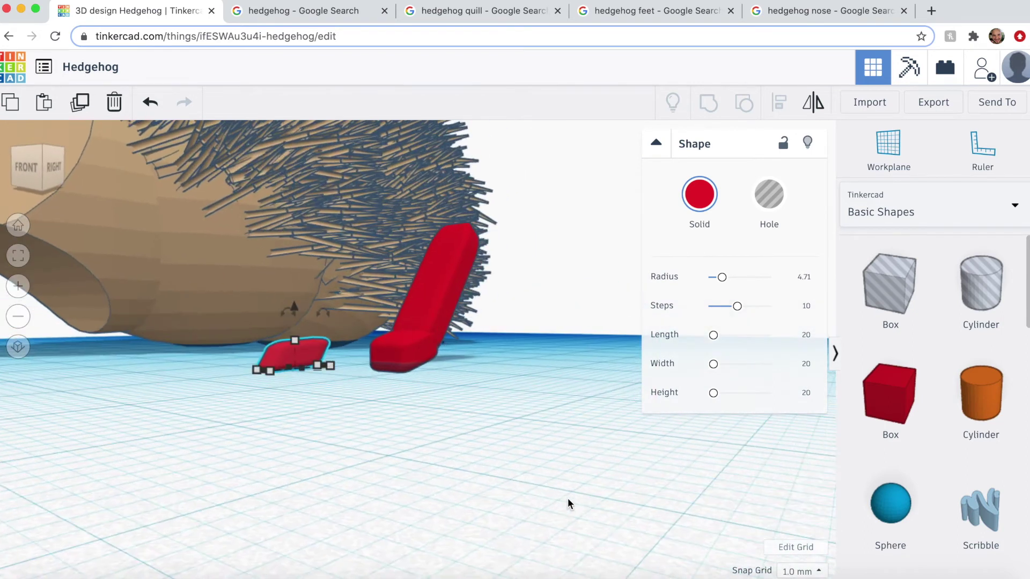
pyautogui.click(797, 446)
pyautogui.moveTo(490, 475); pyautogui.dragTo(537, 518, button='right')
pyautogui.moveTo(425, 474); pyautogui.dragTo(424, 481)
pyautogui.moveTo(412, 480); pyautogui.dragTo(574, 454, button='right')
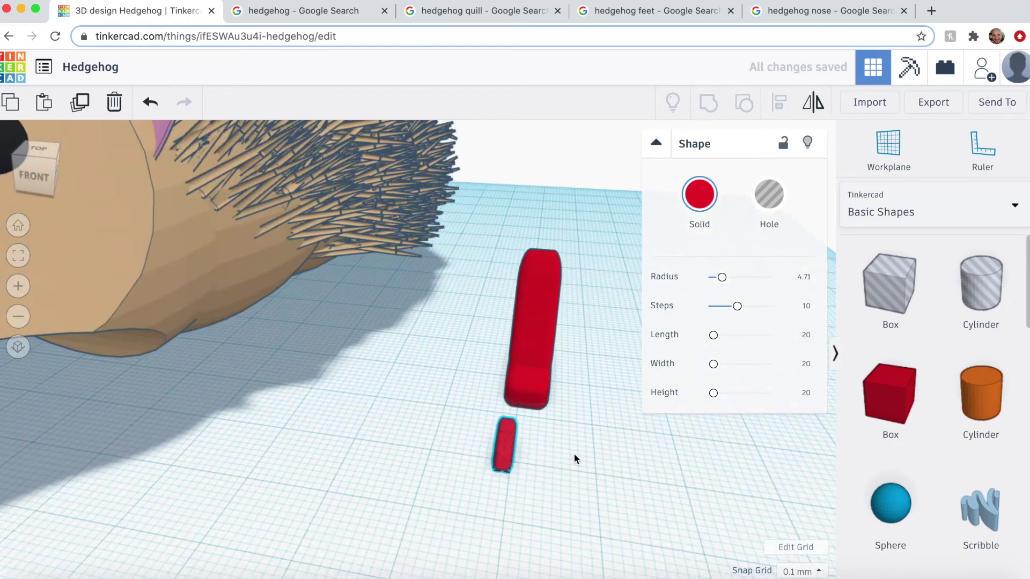
pyautogui.moveTo(534, 459); pyautogui.dragTo(549, 482)
pyautogui.moveTo(489, 438); pyautogui.dragTo(496, 397)
pyautogui.press('super+d')
pyautogui.hotkey('shift', 'Right')
pyautogui.hotkey('shift', 'Right')
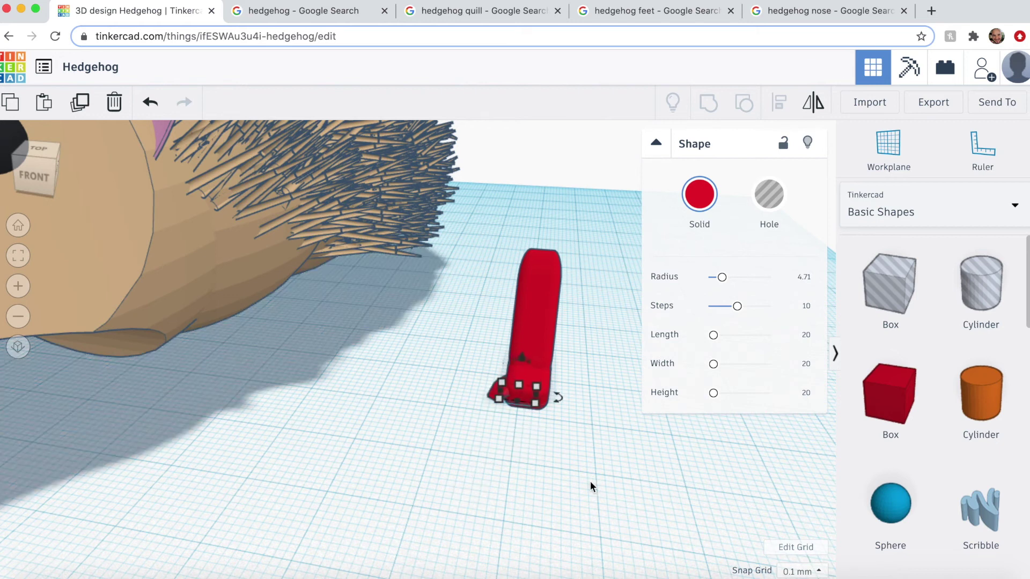
pyautogui.hotkey('shift', 'Down')
pyautogui.hotkey('shift', 'Down')
pyautogui.moveTo(590, 388); pyautogui.dragTo(609, 505, button='right')
pyautogui.press('super+z')
pyautogui.press('super+z')
pyautogui.press('super+z')
# Step: Add a second toe from a copy of the angled one, straighten it, and arrange both at the foot's front using a 1.0 mm snap grid
pyautogui.hotkey('ctrl', 'y')
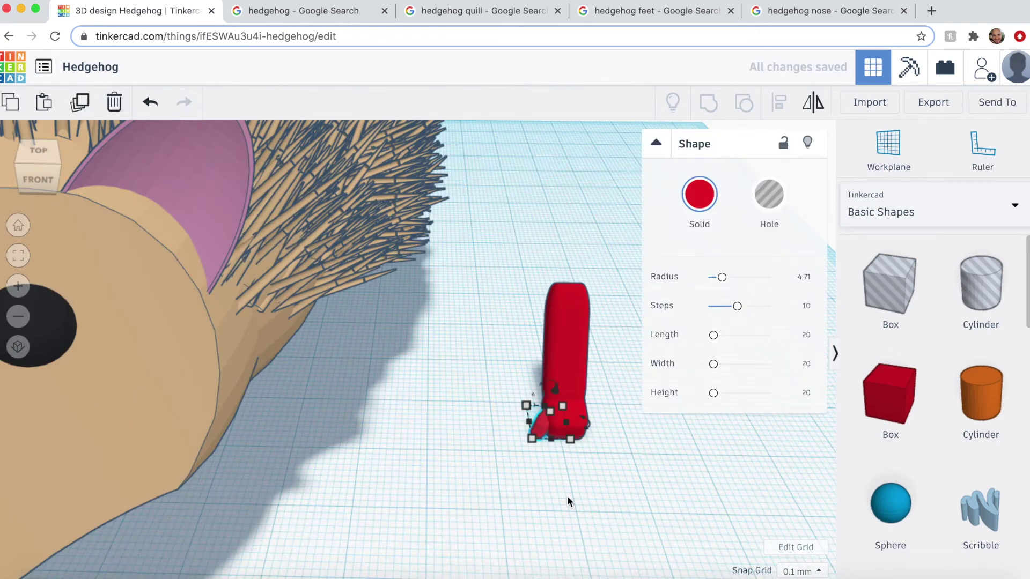
pyautogui.click(801, 571)
pyautogui.click(798, 521)
pyautogui.press('Down')
pyautogui.moveTo(600, 428); pyautogui.dragTo(607, 422)
pyautogui.scroll(3, 638, 510)
pyautogui.moveTo(638, 510); pyautogui.dragTo(491, 481, button='middle')
pyautogui.press('Left')
pyautogui.click(413, 412)
pyautogui.press('Up')
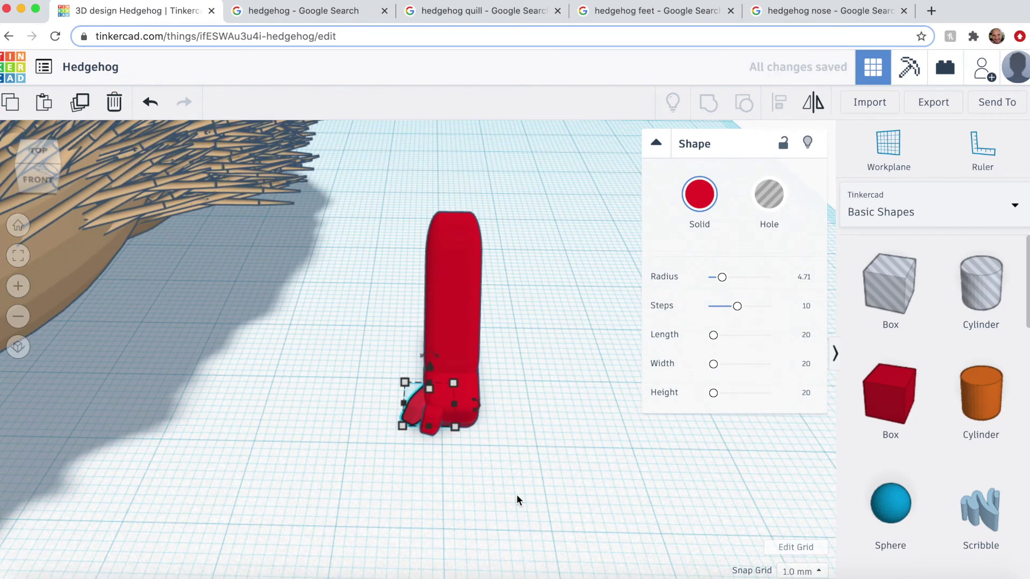
# Step: Duplicate the straight toe, shift the copy 2 mm across the front of the foot, and adjust its angle
pyautogui.click(428, 432)
pyautogui.press('super+d')
pyautogui.press('Right')
pyautogui.press('Right')
pyautogui.moveTo(492, 412); pyautogui.dragTo(542, 389)
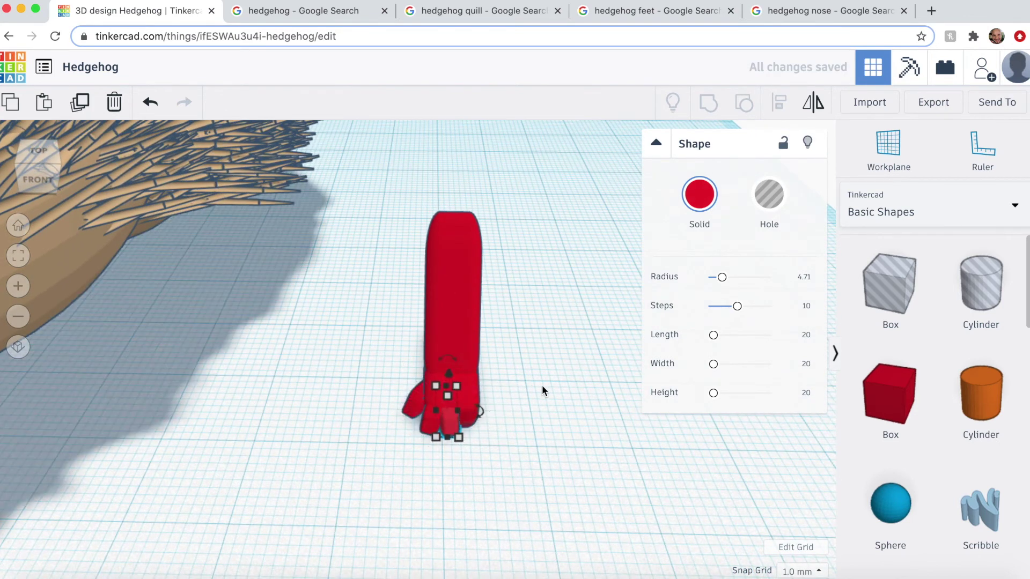
# Step: Arrange the five toes across the front of the foot, nudging the selected toes into line
pyautogui.moveTo(543, 388); pyautogui.dragTo(336, 459, button='right')
pyautogui.moveTo(336, 454); pyautogui.dragTo(513, 486, button='middle')
pyautogui.moveTo(436, 455)
pyautogui.mouseDown()
pyautogui.moveTo(404, 448)
pyautogui.moveTo(436, 462)
pyautogui.mouseUp()
pyautogui.click(412, 476)
pyautogui.click(406, 457)
pyautogui.keyDown('shift'); pyautogui.click(432, 455); pyautogui.keyUp('shift')
pyautogui.press('Down')
pyautogui.press('Right')
# Step: Set the snap grid to 0.1 mm and fine-tune the middle toe's position on the foot
pyautogui.click(632, 494)
pyautogui.click(802, 571)
pyautogui.click(797, 444)
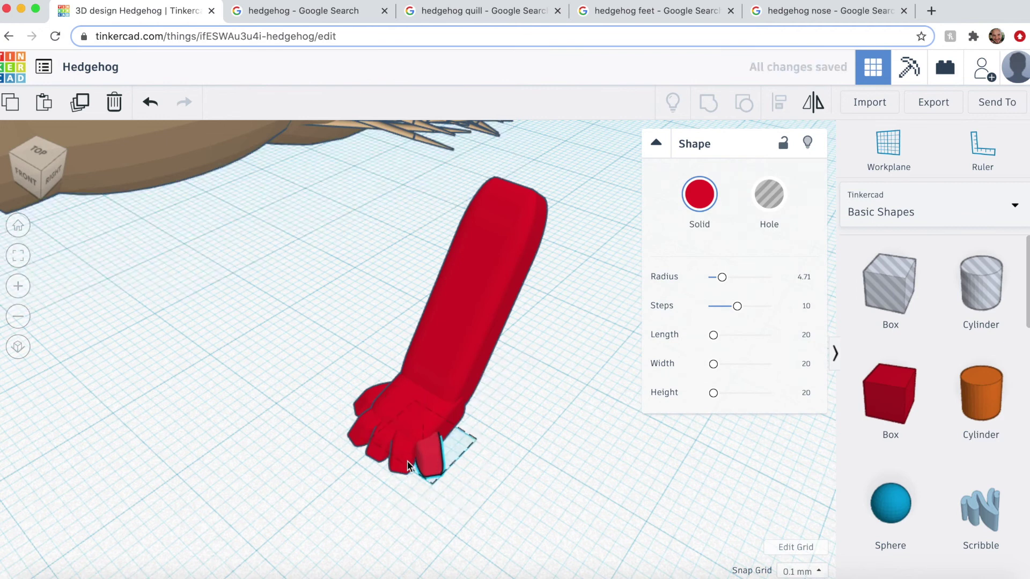
pyautogui.click(477, 524)
pyautogui.moveTo(478, 523); pyautogui.dragTo(542, 482, button='right')
pyautogui.moveTo(541, 439); pyautogui.dragTo(542, 447)
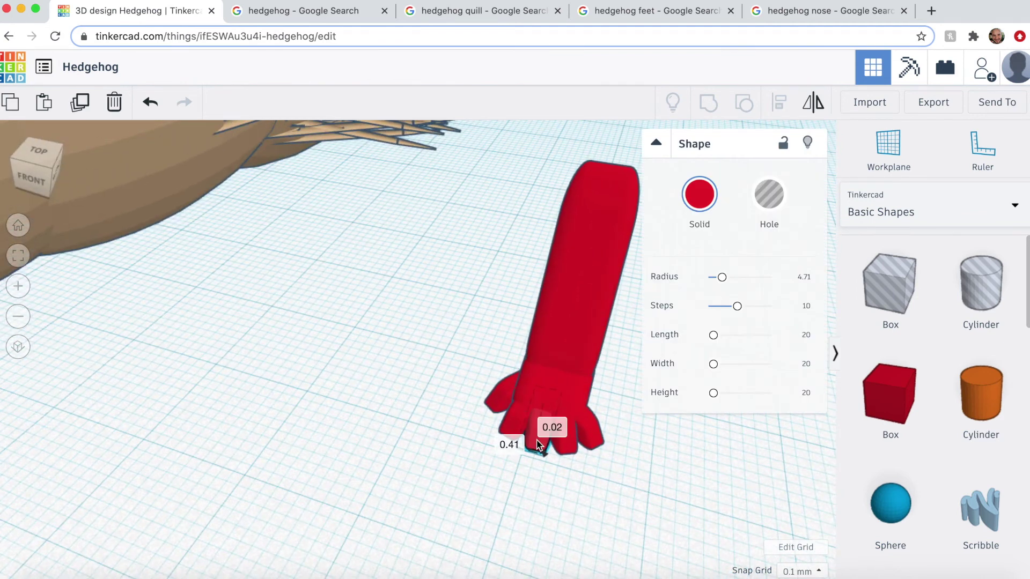
pyautogui.click(625, 483)
pyautogui.moveTo(625, 483); pyautogui.dragTo(575, 508, button='right')
# Step: Add a torus and a cylinder hole beside the leg, stretching the hole into an ellipse about 43.6 mm long
pyautogui.scroll(-10, 944, 402)
pyautogui.moveTo(981, 260); pyautogui.dragTo(671, 419)
pyautogui.scroll(-5, 484, 472)
pyautogui.moveTo(486, 475); pyautogui.dragTo(505, 416, button='right')
pyautogui.scroll(8, 501, 432)
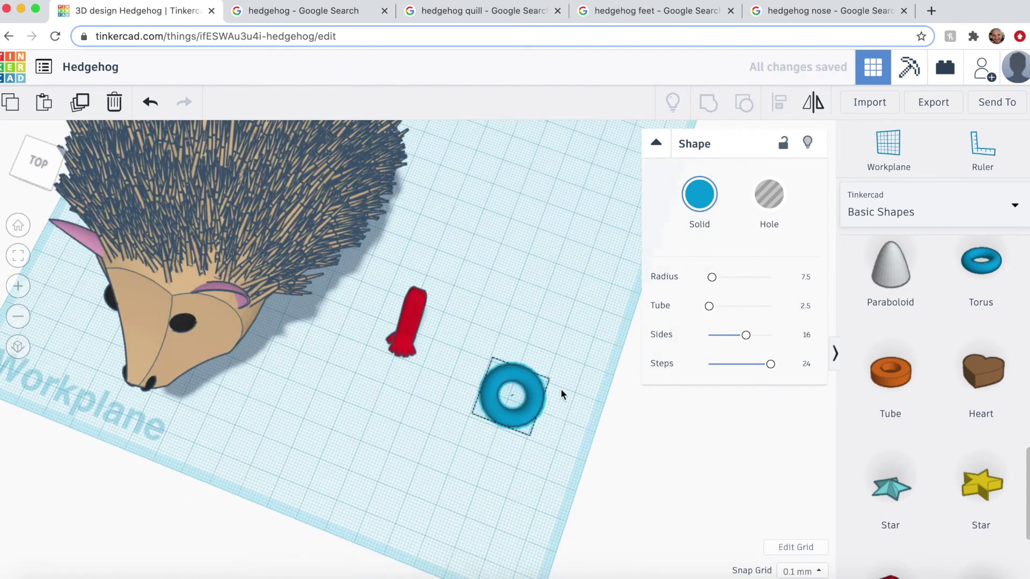
pyautogui.scroll(10, 902, 342)
pyautogui.moveTo(979, 286); pyautogui.dragTo(553, 483)
pyautogui.moveTo(521, 471); pyautogui.dragTo(385, 458)
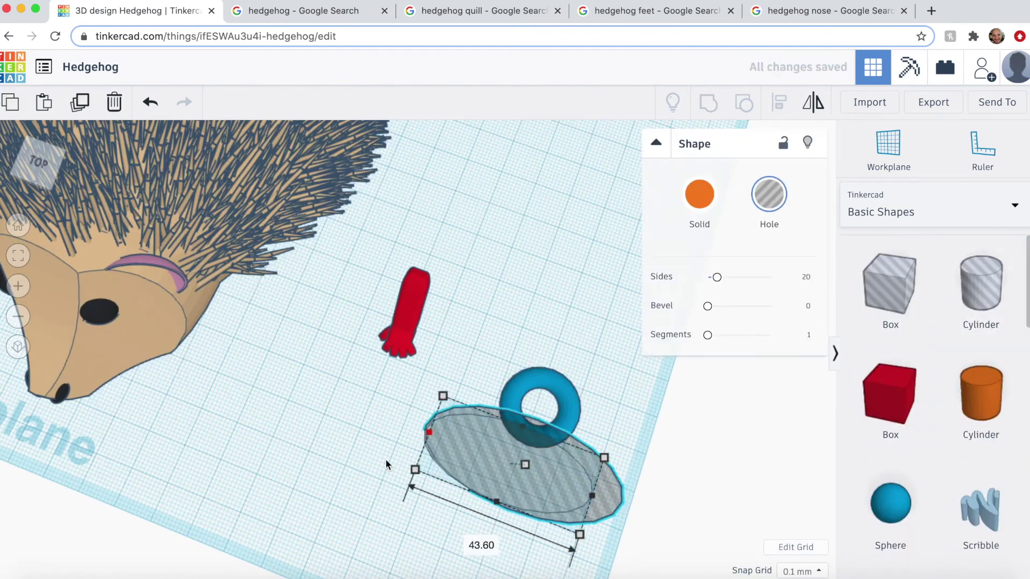
# Step: Rotate and position the elongated cylinder hole over the torus, and raise its sides to 64
pyautogui.moveTo(561, 472); pyautogui.dragTo(597, 457)
pyautogui.moveTo(477, 489); pyautogui.dragTo(474, 555, button='right')
pyautogui.moveTo(563, 468); pyautogui.dragTo(582, 459)
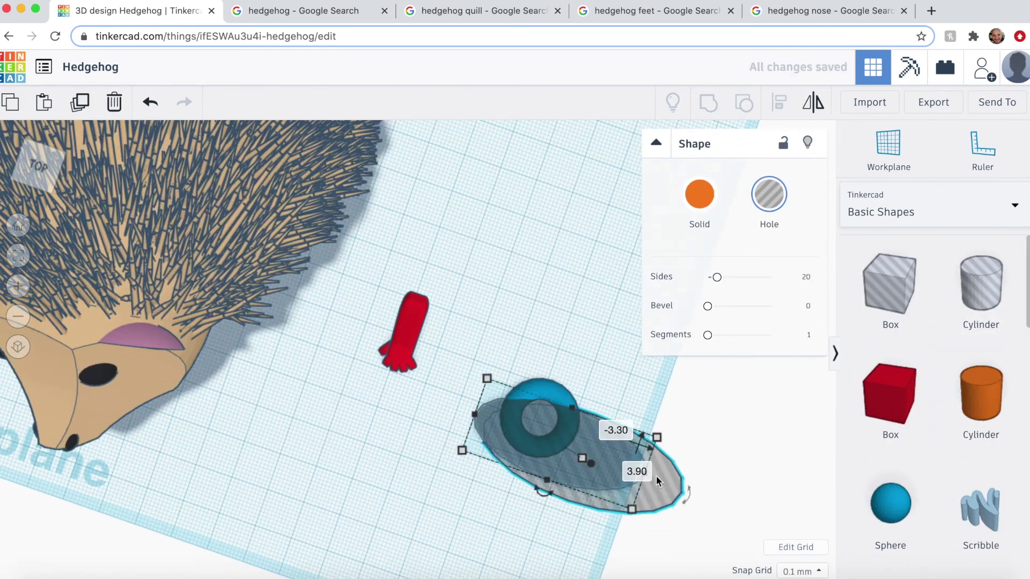
pyautogui.click(590, 510)
pyautogui.click(590, 505)
pyautogui.moveTo(542, 524)
pyautogui.mouseDown()
pyautogui.moveTo(606, 529)
pyautogui.moveTo(574, 510)
pyautogui.moveTo(545, 536)
pyautogui.mouseUp()
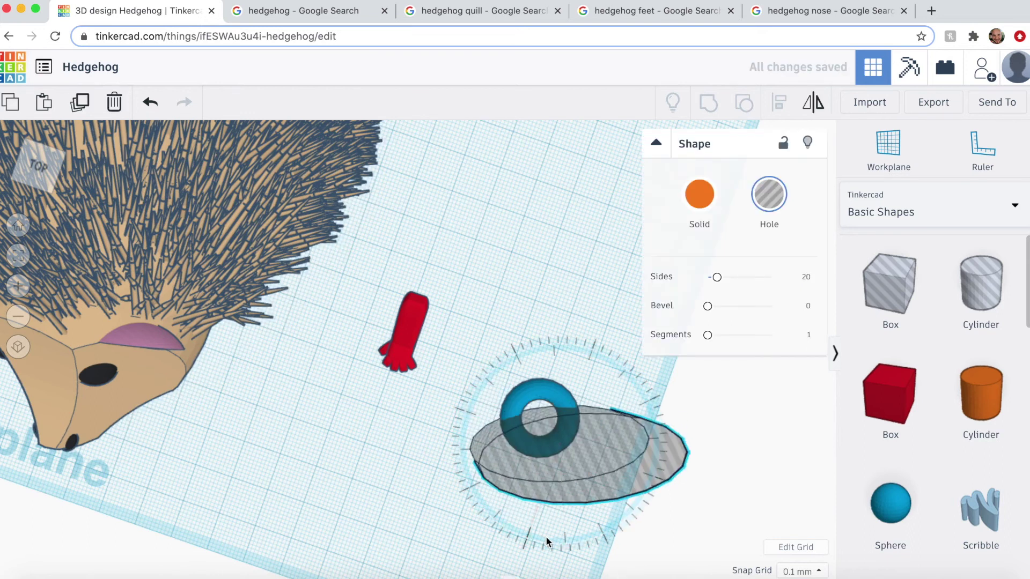
pyautogui.moveTo(600, 461); pyautogui.dragTo(627, 453)
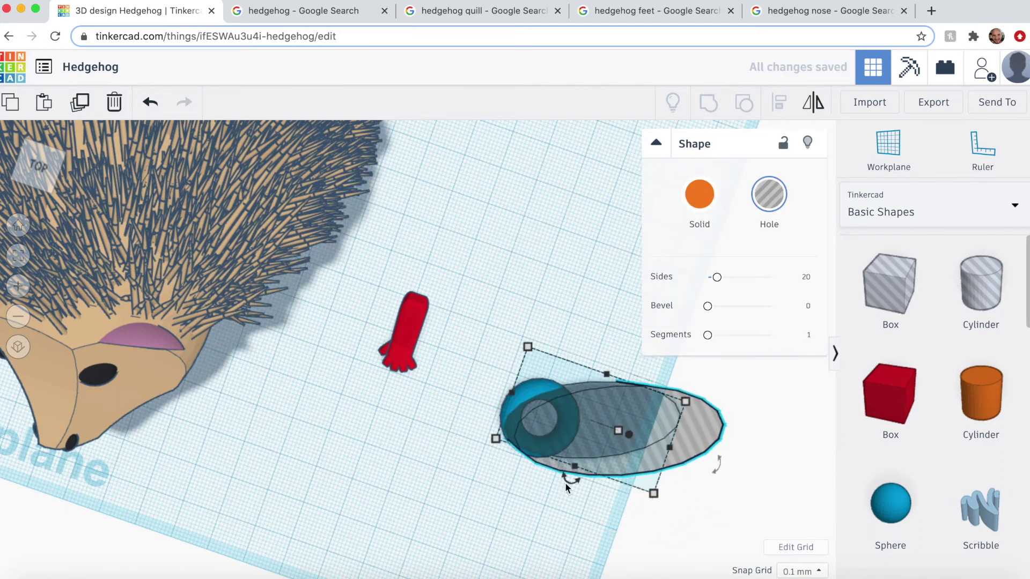
pyautogui.moveTo(569, 480); pyautogui.dragTo(516, 506)
pyautogui.moveTo(602, 444); pyautogui.dragTo(602, 444)
pyautogui.moveTo(717, 277); pyautogui.dragTo(799, 277)
pyautogui.scroll(4, 554, 471)
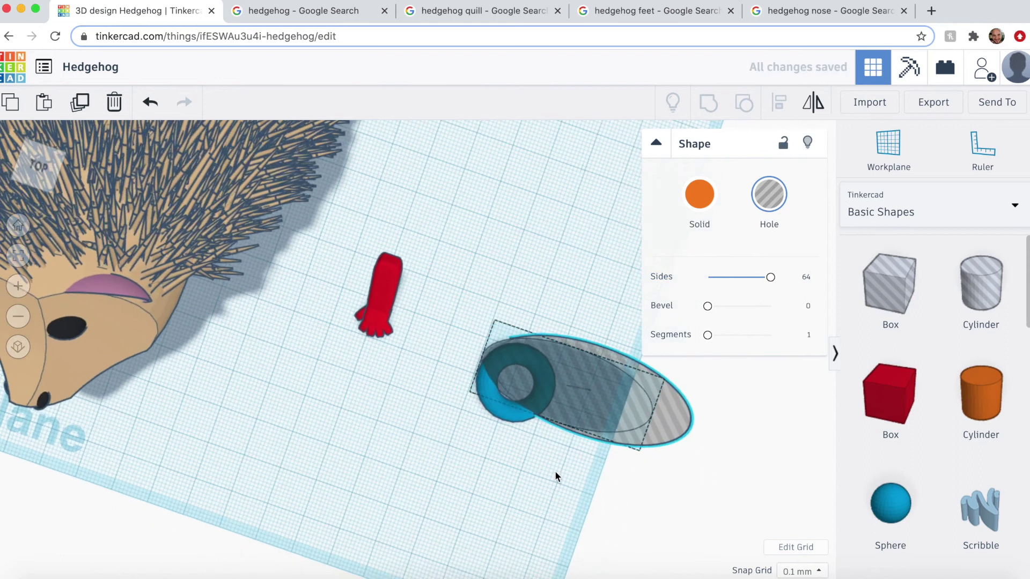
pyautogui.moveTo(613, 447); pyautogui.dragTo(601, 459)
pyautogui.moveTo(429, 510); pyautogui.dragTo(380, 452, button='right')
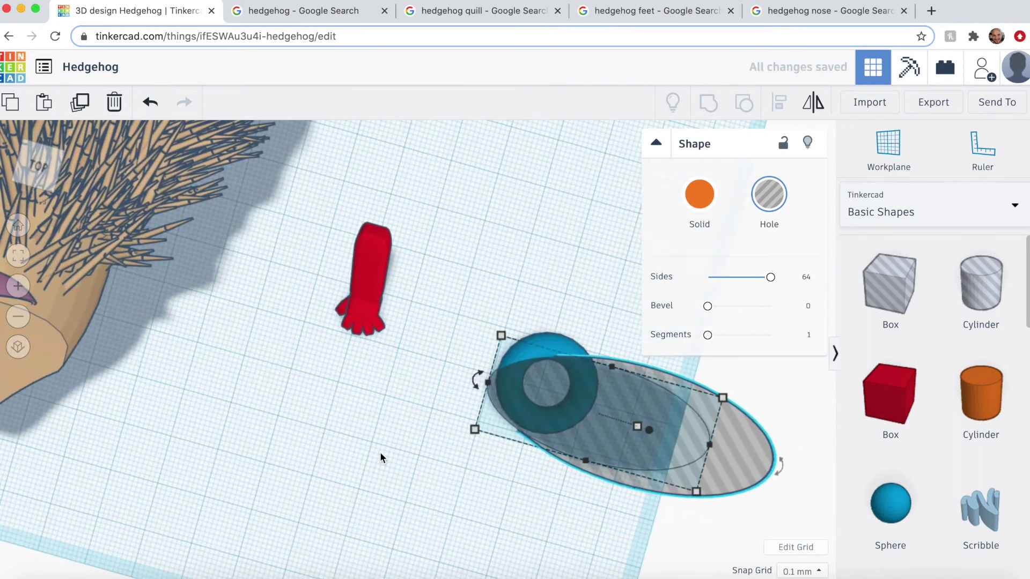
# Step: Place a box hole over part of the torus and group all three shapes to cut out a curved claw
pyautogui.moveTo(859, 317); pyautogui.dragTo(601, 376)
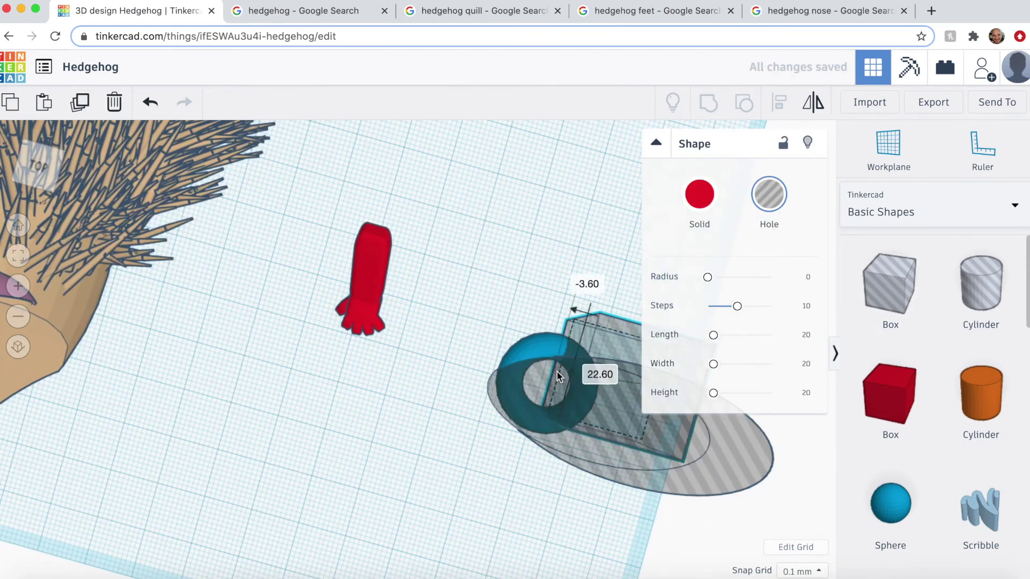
pyautogui.click(622, 469)
pyautogui.moveTo(610, 524); pyautogui.dragTo(469, 247)
pyautogui.hotkey('ctrl', 'g')
# Step: Reposition the blue claw and rotate it 90° so that it stands upright
pyautogui.click(481, 429)
pyautogui.moveTo(481, 429); pyautogui.dragTo(515, 308, button='right')
pyautogui.click(517, 268)
pyautogui.moveTo(543, 280); pyautogui.dragTo(517, 226)
pyautogui.scroll(10, 505, 252)
pyautogui.scroll(-10, 505, 256)
pyautogui.moveTo(491, 339); pyautogui.dragTo(546, 403)
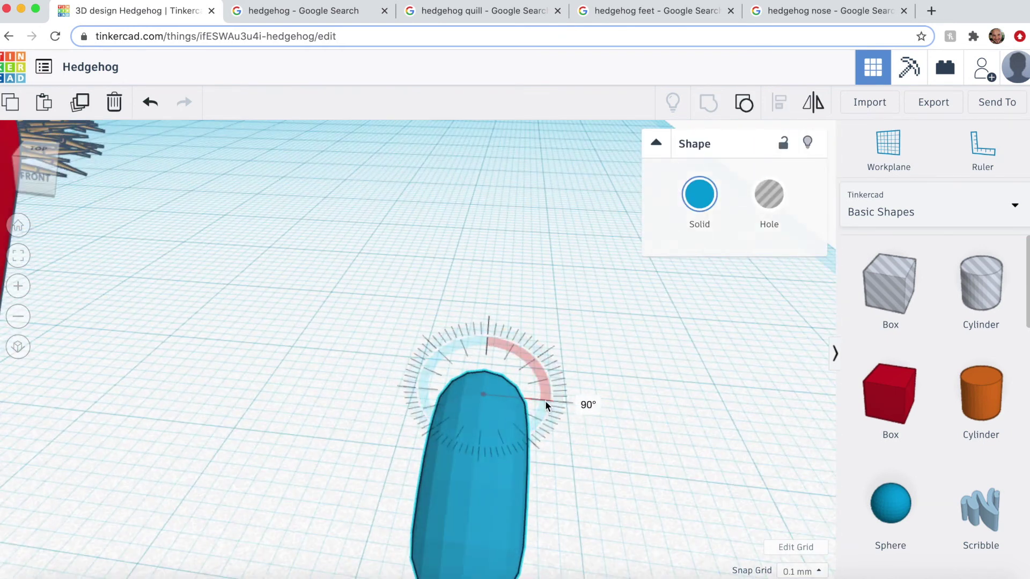
pyautogui.moveTo(579, 523); pyautogui.dragTo(587, 551)
# Step: Scale the blue claw down proportionally
pyautogui.moveTo(596, 552); pyautogui.dragTo(761, 461, button='right')
pyautogui.scroll(-4, 761, 460)
pyautogui.moveTo(564, 364); pyautogui.dragTo(554, 363)
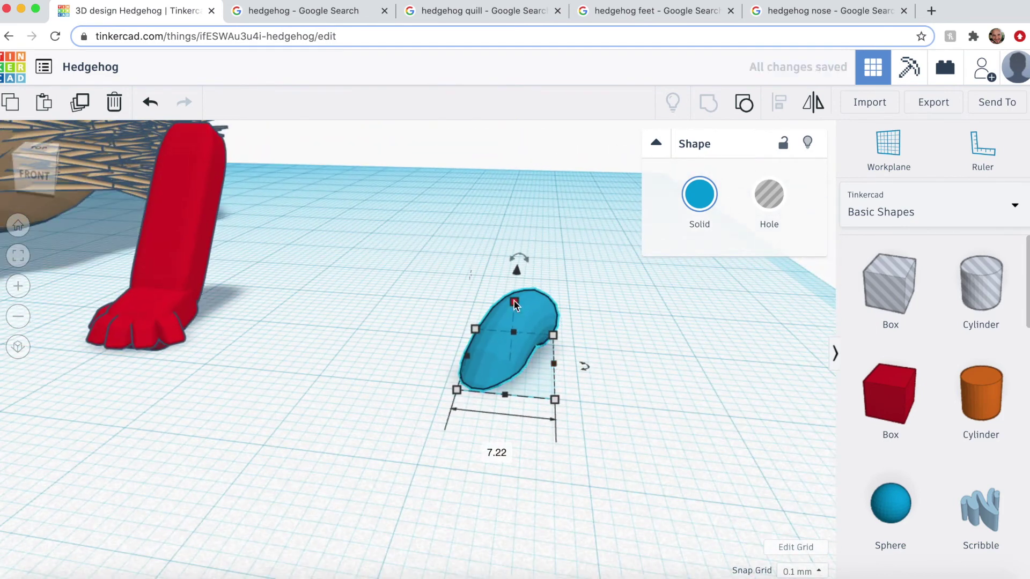
pyautogui.keyDown('shift'); pyautogui.moveTo(515, 302); pyautogui.dragTo(512, 340); pyautogui.keyUp('shift')
# Step: Move the claw beside the red foot's toes and shrink it further to toe size
pyautogui.moveTo(356, 326); pyautogui.dragTo(588, 440, button='middle')
pyautogui.moveTo(751, 494); pyautogui.dragTo(248, 473)
pyautogui.press('super+z')
pyautogui.moveTo(745, 474); pyautogui.dragTo(268, 466)
pyautogui.moveTo(268, 491); pyautogui.dragTo(289, 518, button='right')
pyautogui.scroll(2, 359, 524)
pyautogui.moveTo(304, 443); pyautogui.dragTo(439, 298, button='middle')
pyautogui.keyDown('shift'); pyautogui.moveTo(396, 285); pyautogui.dragTo(396, 299); pyautogui.keyUp('shift')
pyautogui.click(438, 242)
# Step: Rotate the claw to match the angle of the foot's inner toe and seat it on the toe's tip
pyautogui.moveTo(438, 242); pyautogui.dragTo(451, 362, button='right')
pyautogui.click(398, 381)
pyautogui.moveTo(443, 396); pyautogui.dragTo(445, 439)
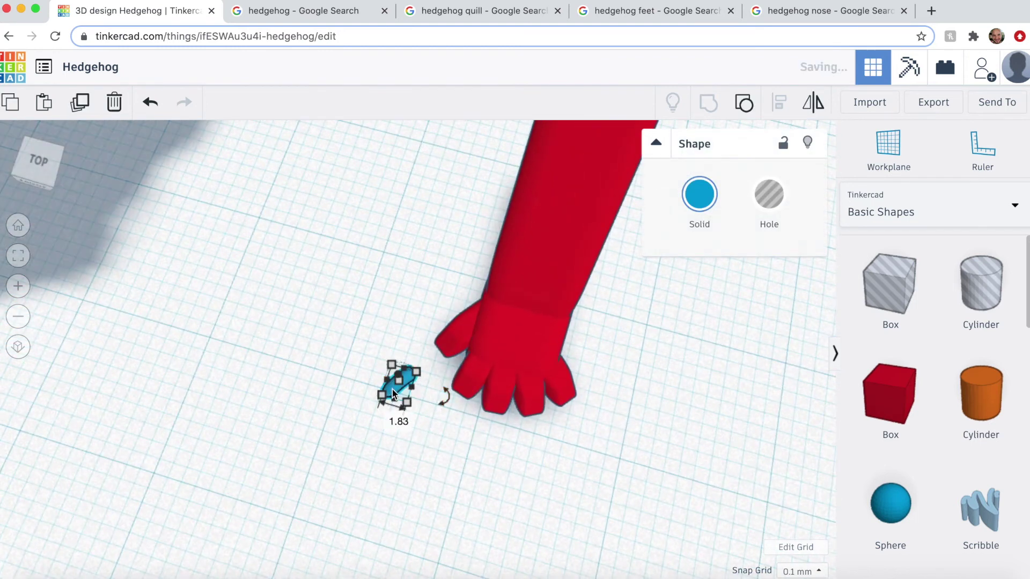
pyautogui.moveTo(393, 387); pyautogui.dragTo(439, 344)
pyautogui.moveTo(434, 353); pyautogui.dragTo(403, 470, button='right')
# Step: Duplicate the claw, shift the copy onto the second toe, and turn it to follow that toe's direction
pyautogui.press('super+d')
pyautogui.hotkey('shift', 'Down')
pyautogui.hotkey('shift', 'Down')
pyautogui.hotkey('shift', 'Right')
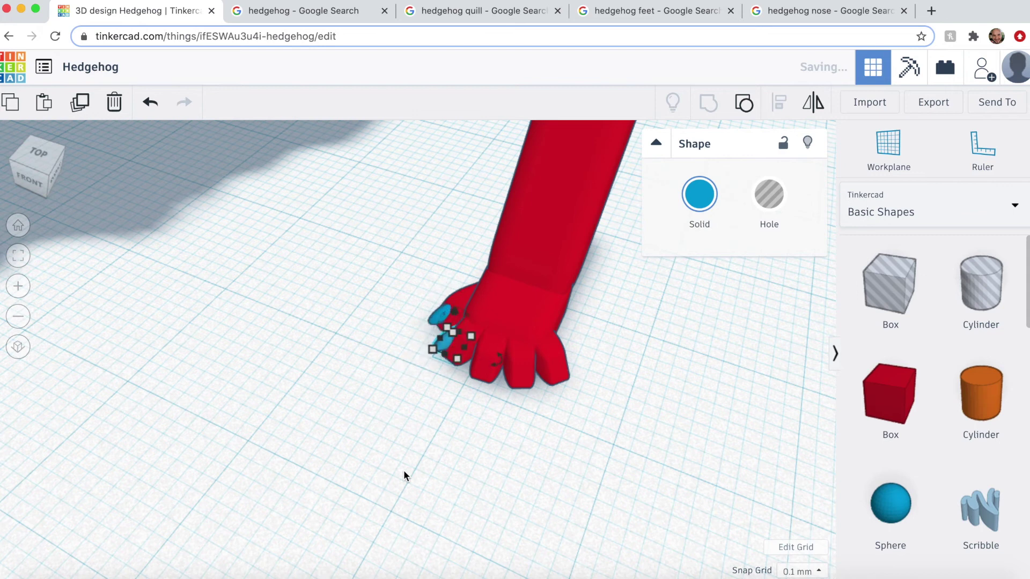
pyautogui.hotkey('shift', 'Right')
pyautogui.moveTo(507, 368); pyautogui.dragTo(520, 372)
pyautogui.moveTo(520, 374); pyautogui.dragTo(593, 495, button='right')
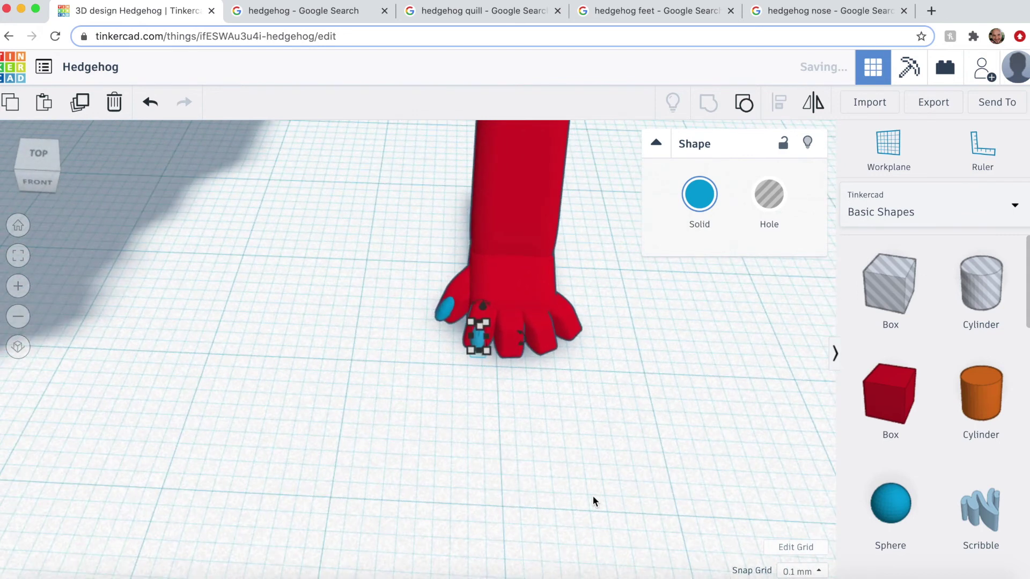
pyautogui.click(592, 494)
# Step: Tilt the second toe's claw to lie on the toe, and set the snap grid to 0.25 mm
pyautogui.click(474, 340)
pyautogui.moveTo(486, 392); pyautogui.dragTo(452, 350, button='right')
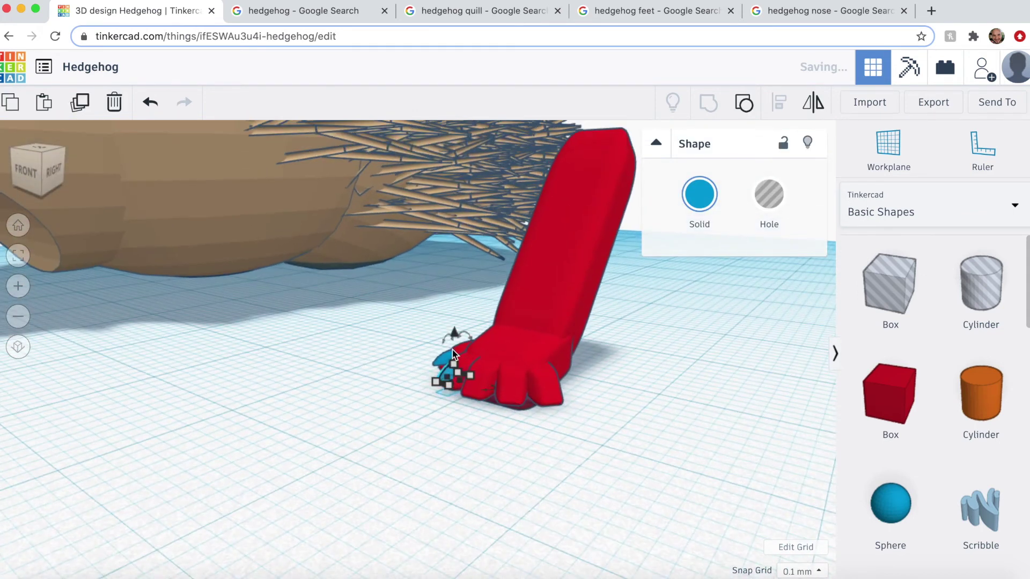
pyautogui.scroll(5, 502, 358)
pyautogui.moveTo(470, 348); pyautogui.dragTo(462, 317)
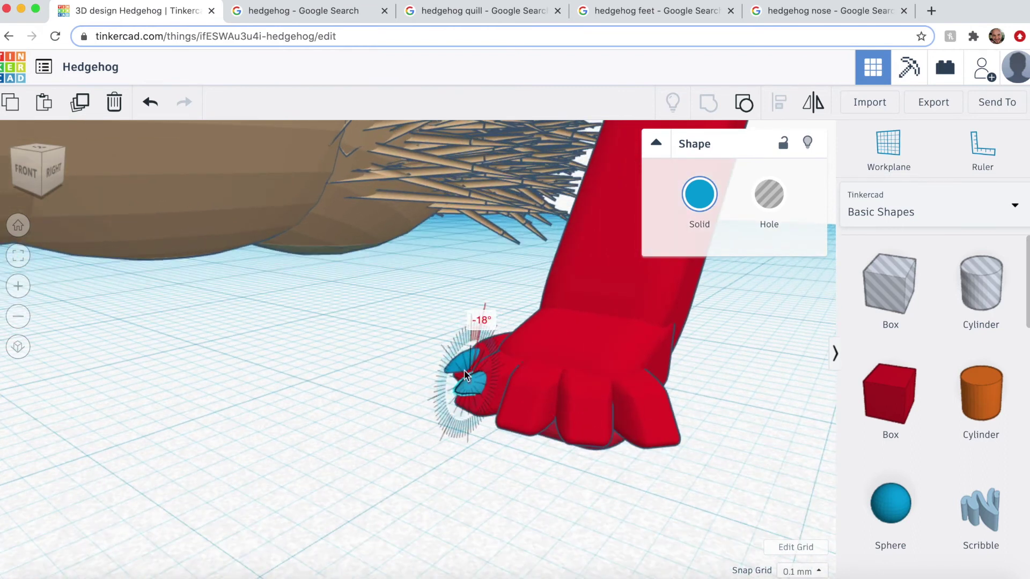
pyautogui.moveTo(464, 374); pyautogui.dragTo(466, 386)
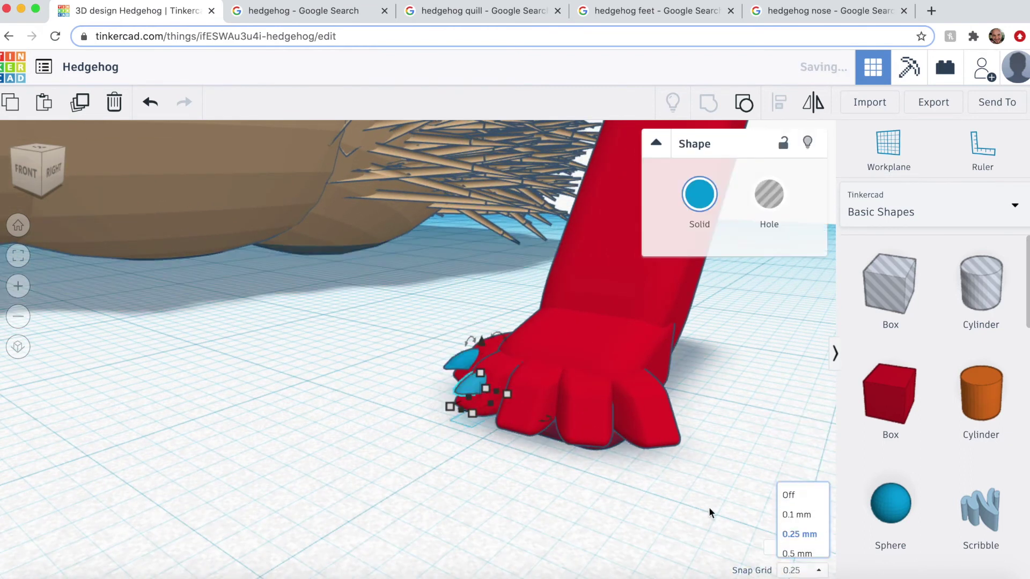
# Step: Add claws to the third and fourth toes from copies, turning each to match its toe
pyautogui.press('super+d')
pyautogui.moveTo(594, 432); pyautogui.dragTo(667, 432)
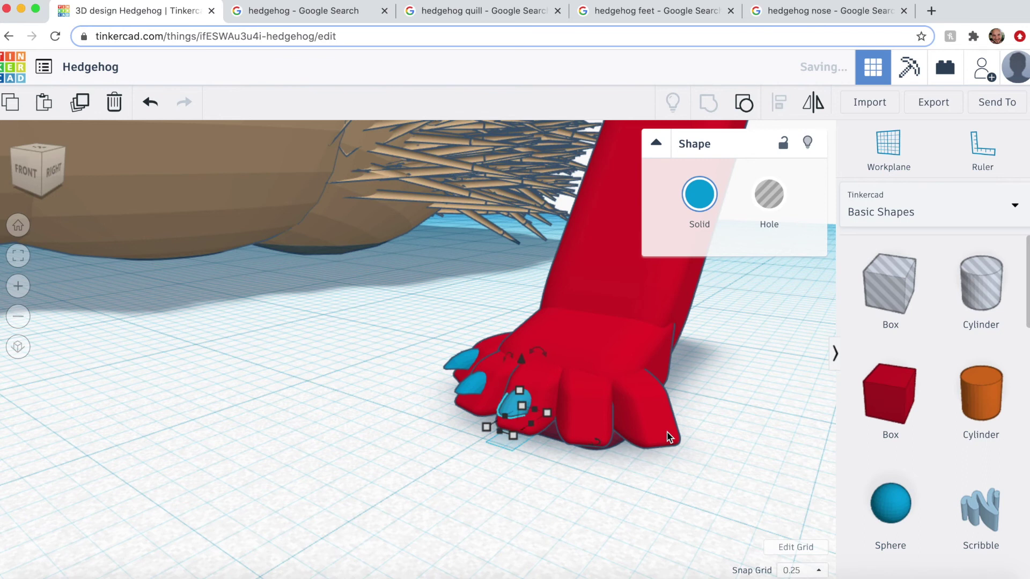
pyautogui.moveTo(672, 470); pyautogui.dragTo(713, 472)
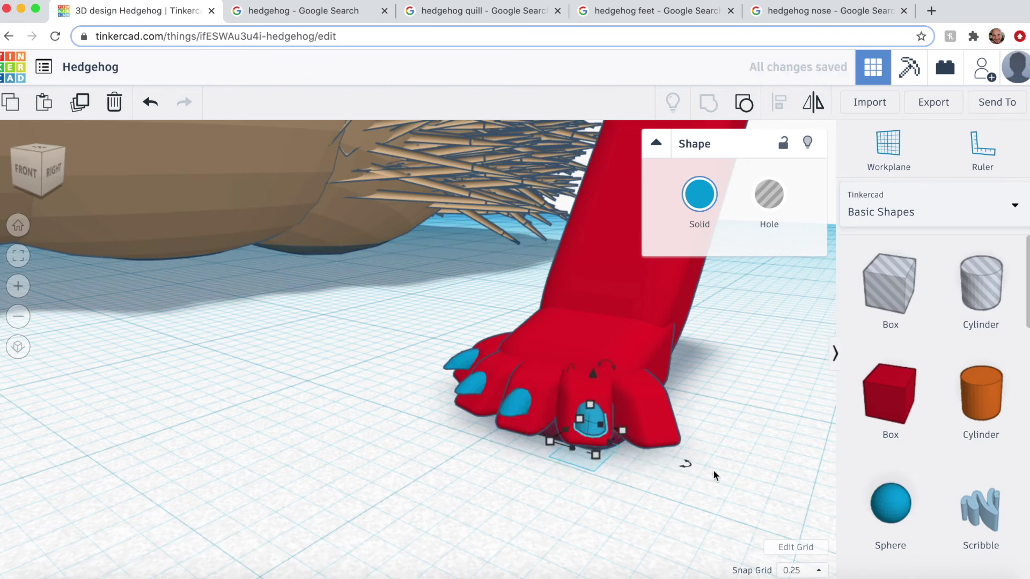
# Step: Duplicate the fourth toe's claw and move the copy onto the outer fifth toe
pyautogui.hotkey('ctrl', 'd')
pyautogui.moveTo(691, 519); pyautogui.dragTo(724, 470, button='right')
pyautogui.press('Up')
pyautogui.press('Up')
pyautogui.press('Up')
pyautogui.press('Up')
pyautogui.press('Left')
pyautogui.press('Left')
pyautogui.press('Left')
pyautogui.press('Left')
pyautogui.press('Left')
pyautogui.press('Left')
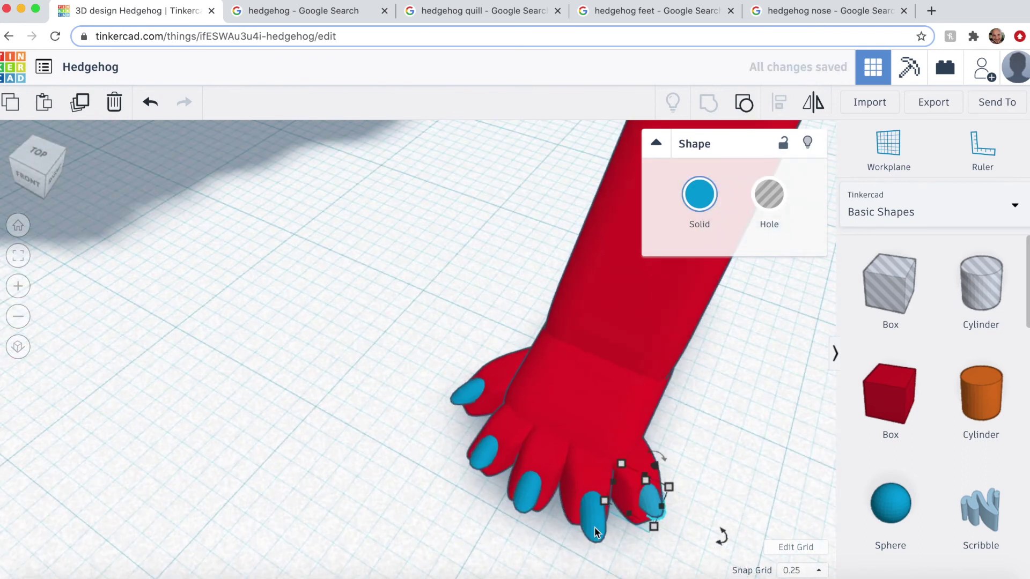
pyautogui.click(594, 525)
pyautogui.click(456, 518)
# Step: Group the leg, foot, toes, and claws, and color the group brown
pyautogui.moveTo(424, 531)
pyautogui.mouseDown(button='right')
pyautogui.moveTo(380, 474)
pyautogui.moveTo(417, 482)
pyautogui.moveTo(405, 528)
pyautogui.mouseUp(button='right')
pyautogui.scroll(-8, 417, 482)
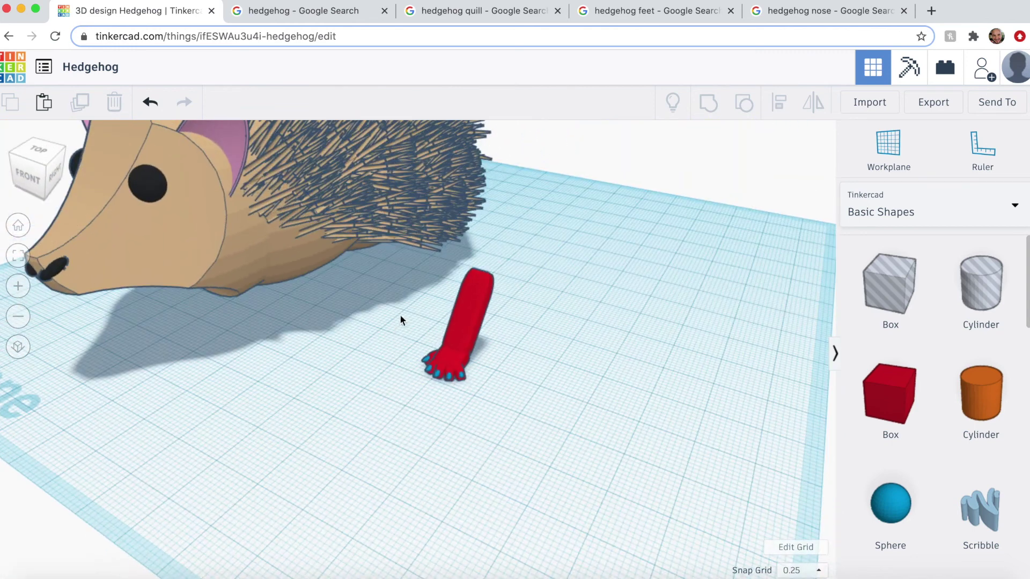
pyautogui.moveTo(400, 314); pyautogui.dragTo(512, 405)
pyautogui.click(700, 195)
pyautogui.click(917, 327)
# Step: Move the brown leg under the front of the hedgehog's body, near its side edge
pyautogui.moveTo(441, 463); pyautogui.dragTo(610, 569, button='middle')
pyautogui.moveTo(668, 481); pyautogui.dragTo(701, 475)
pyautogui.moveTo(519, 511); pyautogui.dragTo(609, 339, button='right')
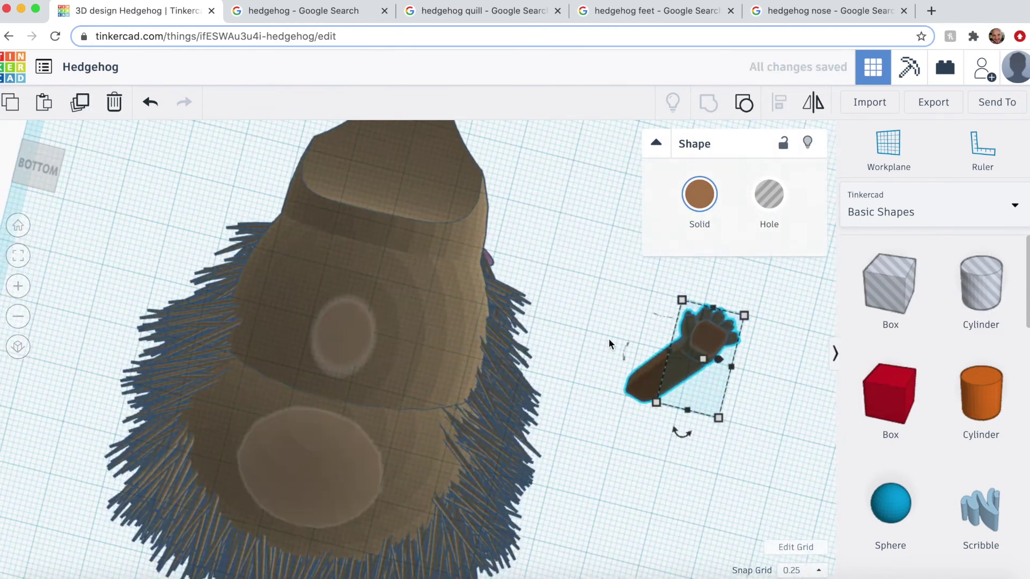
pyautogui.moveTo(692, 341); pyautogui.dragTo(471, 302)
pyautogui.moveTo(471, 302); pyautogui.dragTo(364, 342, button='right')
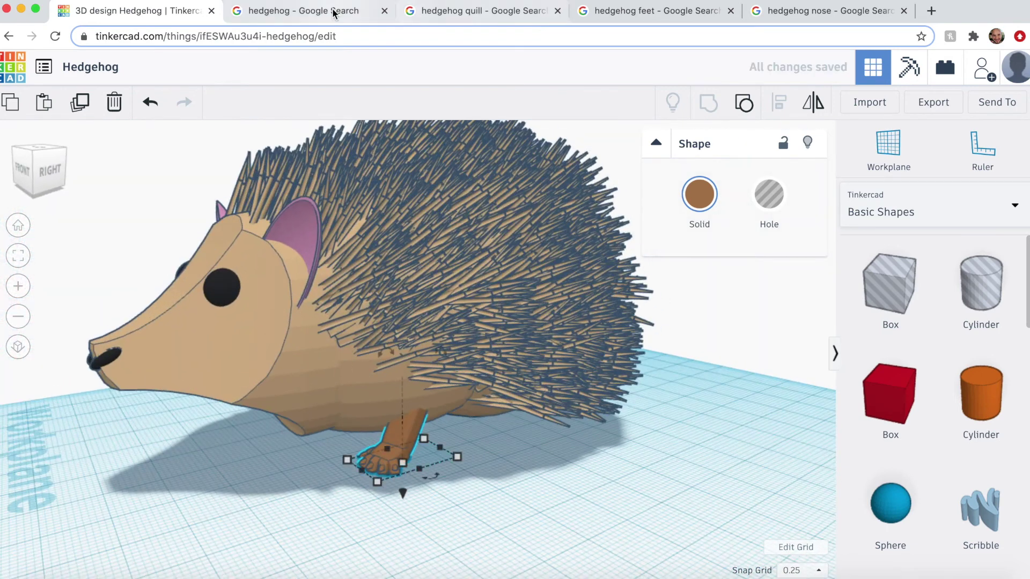
# Step: Compare the leg with the hedgehog reference photos and scale it proportionally to about 23.25 mm high
pyautogui.click(303, 11)
pyautogui.click(308, 147)
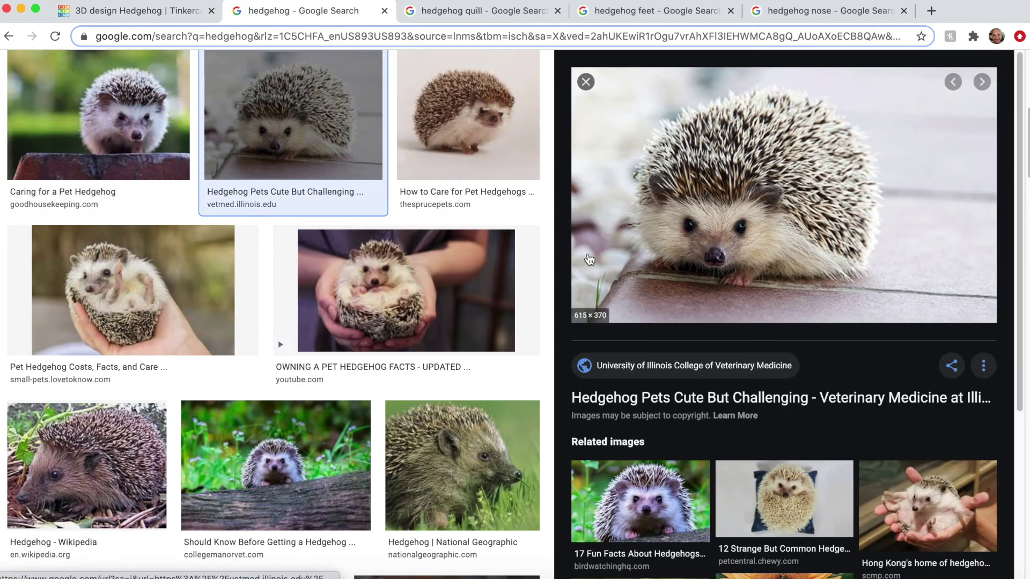
pyautogui.click(507, 167)
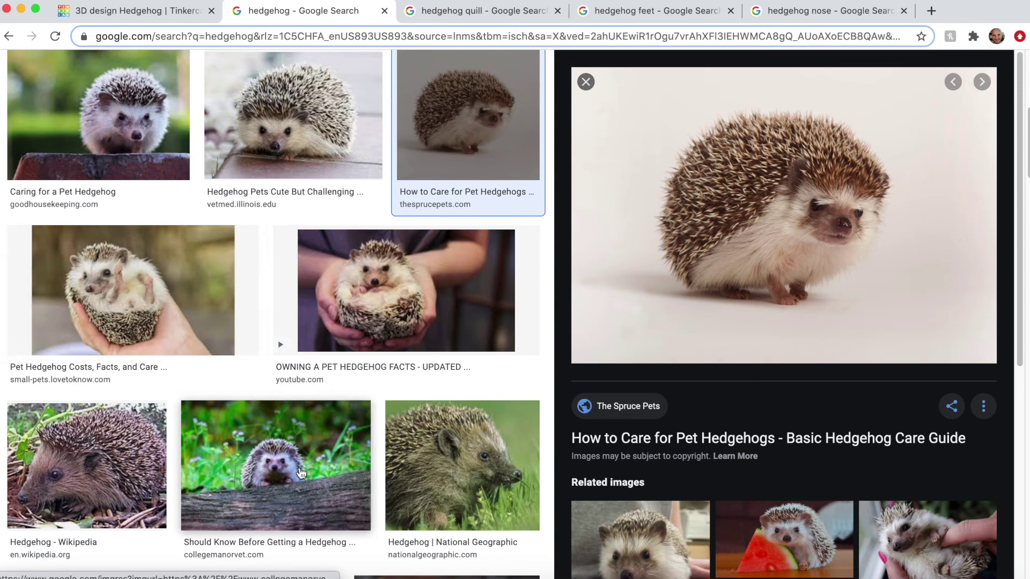
pyautogui.click(144, 9)
pyautogui.click(528, 477)
pyautogui.moveTo(528, 477); pyautogui.dragTo(442, 535, button='right')
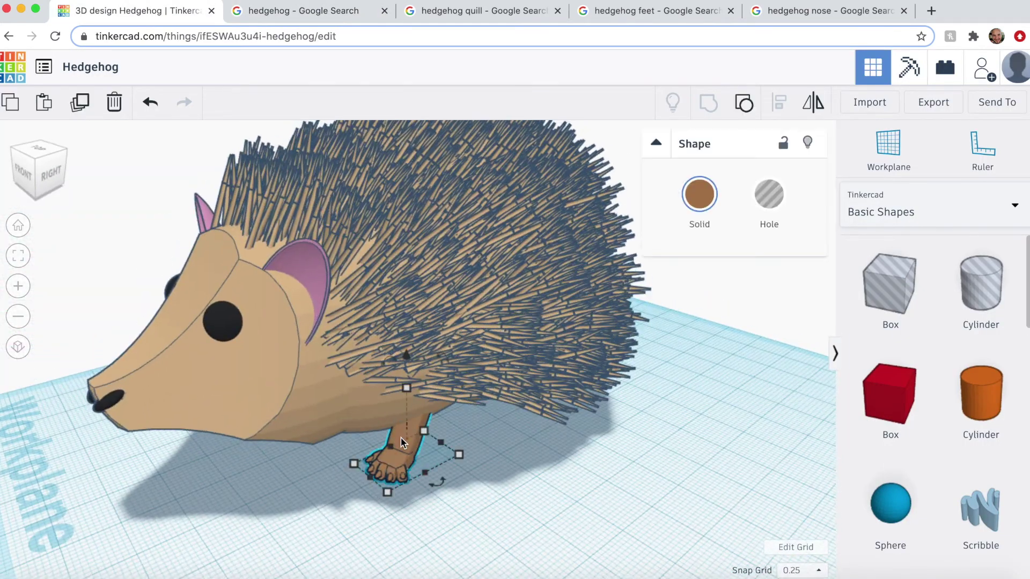
pyautogui.moveTo(407, 378)
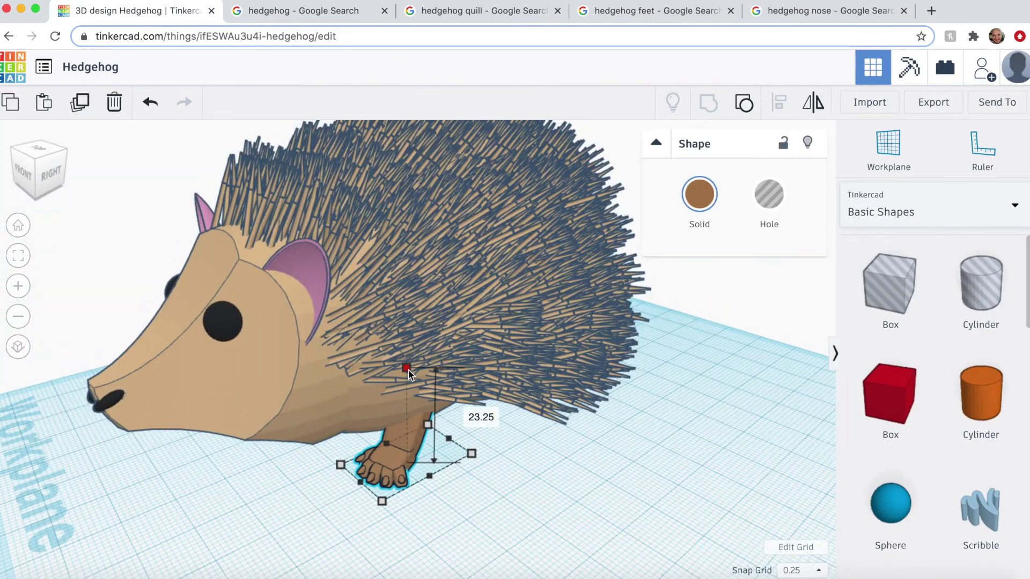
pyautogui.moveTo(407, 374); pyautogui.dragTo(696, 447, button='right')
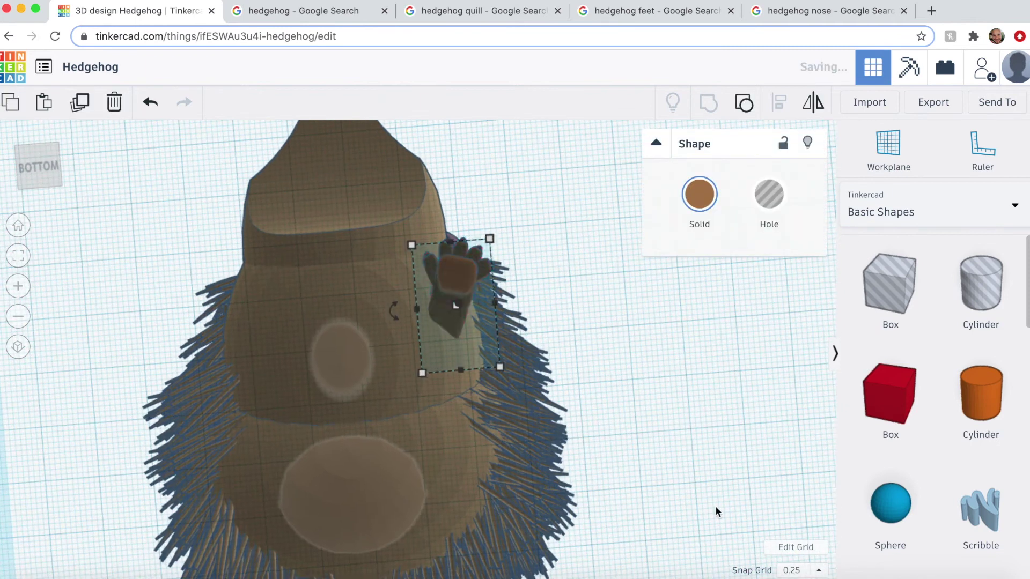
# Step: Duplicate the leg, move the copy to the rear of the body using a 1.0 mm snap grid, and shift the front leg inward
pyautogui.press('super+d')
pyautogui.press('Down')
pyautogui.press('Down')
pyautogui.press('Down')
pyautogui.press('Down')
pyautogui.press('Down')
pyautogui.press('Down')
pyautogui.press('Down')
pyautogui.press('Down')
pyautogui.press('Down')
pyautogui.press('Down')
pyautogui.press('Down')
pyautogui.click(802, 571)
pyautogui.click(798, 502)
pyautogui.press('Down')
pyautogui.press('Down')
pyautogui.press('Down')
pyautogui.press('Down')
pyautogui.press('Down')
pyautogui.press('Down')
pyautogui.press('Down')
pyautogui.press('Down')
pyautogui.press('Down')
pyautogui.press('Down')
pyautogui.press('Down')
pyautogui.press('Down')
pyautogui.press('Down')
pyautogui.press('Down')
pyautogui.press('Down')
pyautogui.press('Down')
pyautogui.press('Down')
pyautogui.press('Down')
pyautogui.press('Down')
pyautogui.press('Down')
pyautogui.moveTo(456, 288); pyautogui.dragTo(451, 284)
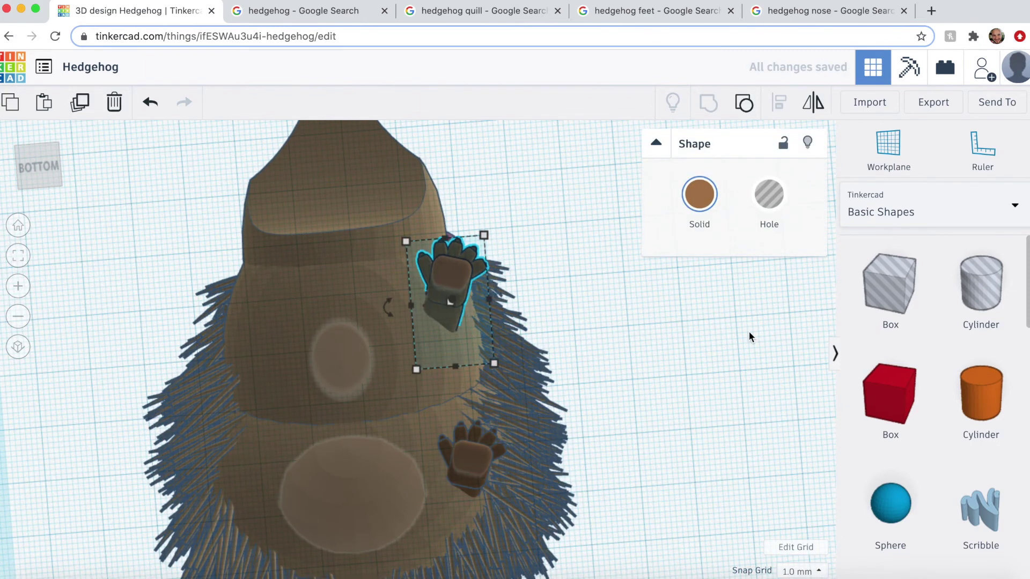
pyautogui.moveTo(749, 337); pyautogui.dragTo(626, 486, button='right')
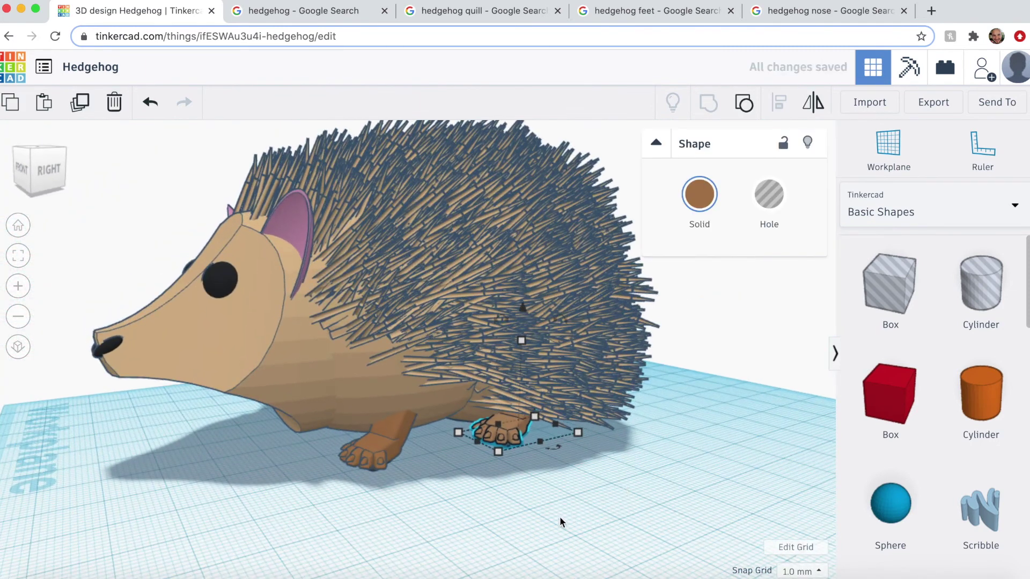
# Step: Select the front and rear legs together and mirror them across the body's width for the opposite side
pyautogui.moveTo(560, 522); pyautogui.dragTo(699, 308, button='right')
pyautogui.keyDown('shift'); pyautogui.click(432, 456); pyautogui.keyUp('shift')
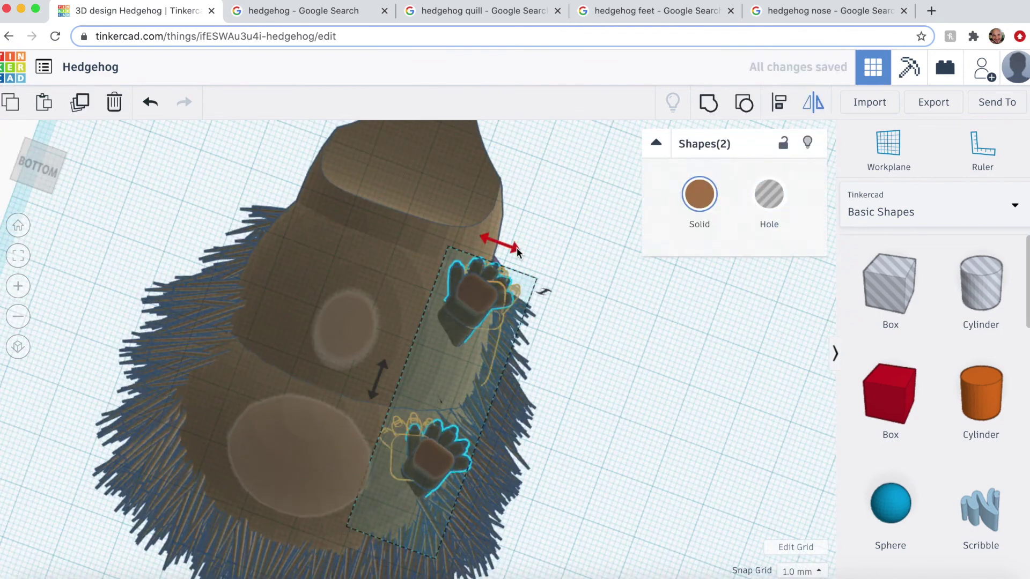
pyautogui.moveTo(664, 344); pyautogui.dragTo(618, 520, button='right')
pyautogui.click(520, 523)
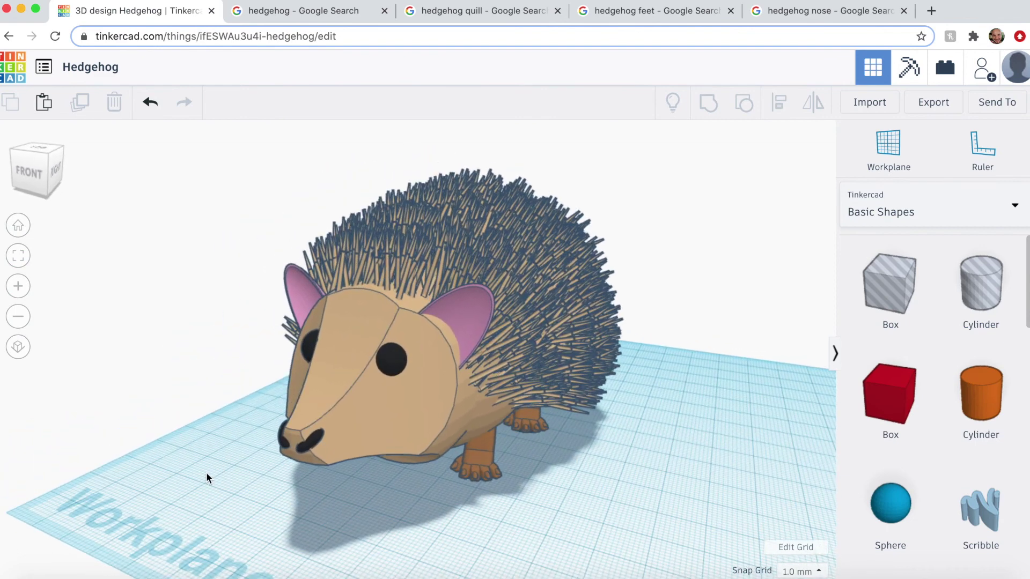
pyautogui.moveTo(207, 478); pyautogui.dragTo(443, 500, button='right')
pyautogui.scroll(-6, 535, 474)
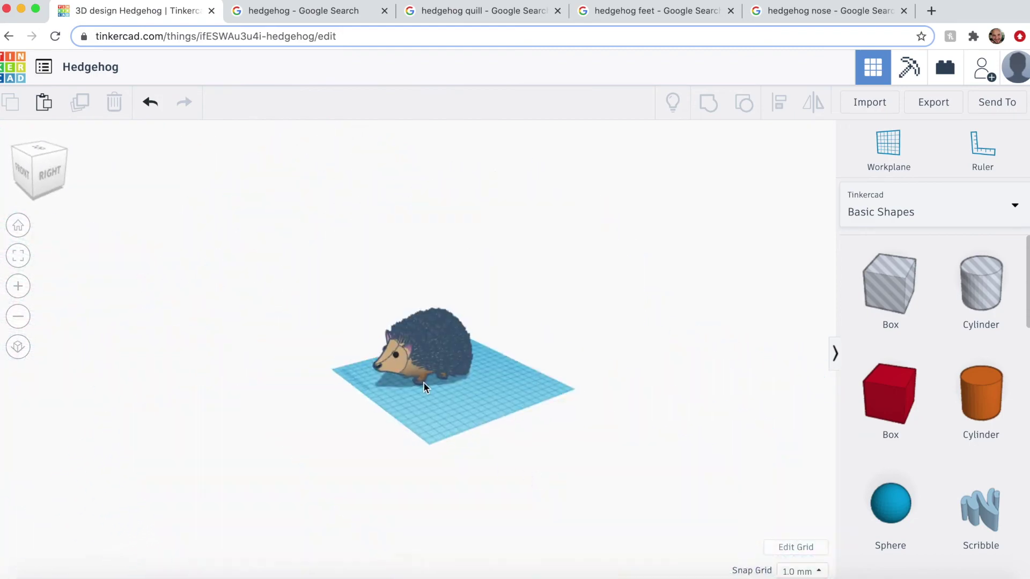